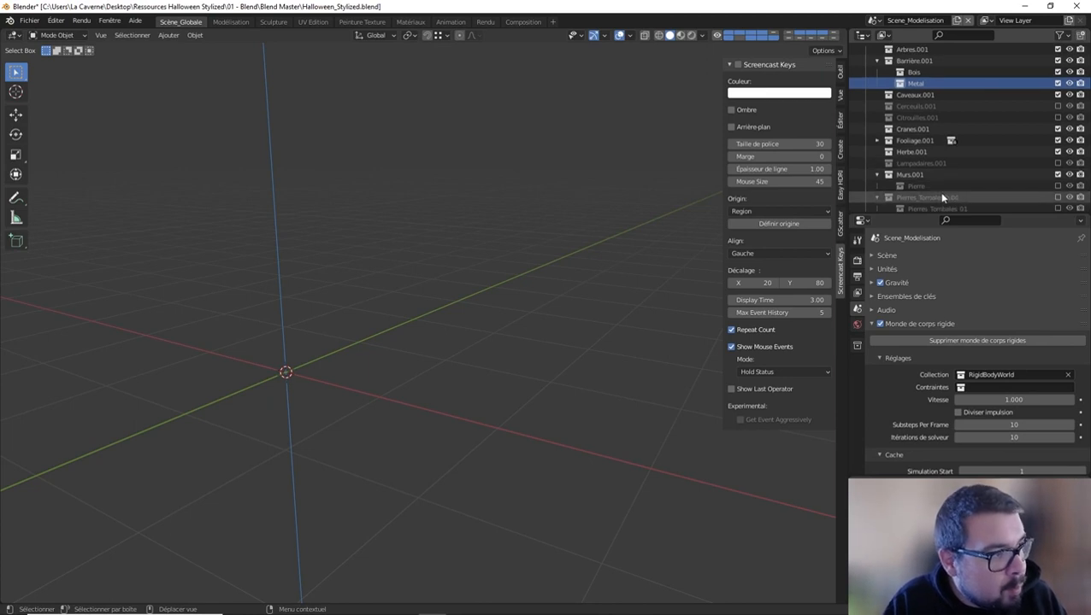
Enable the Pierre collection and move its six stone wall objects directly into the Murs.001 collection
click(1043, 185)
click(1057, 186)
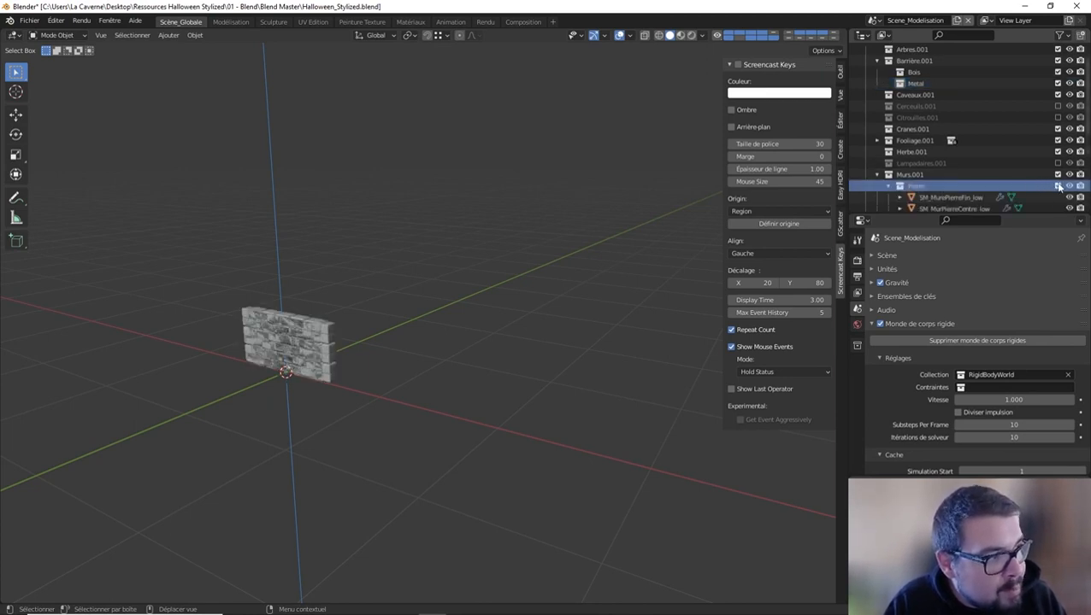
click(938, 199)
scroll(968, 195, down, 3)
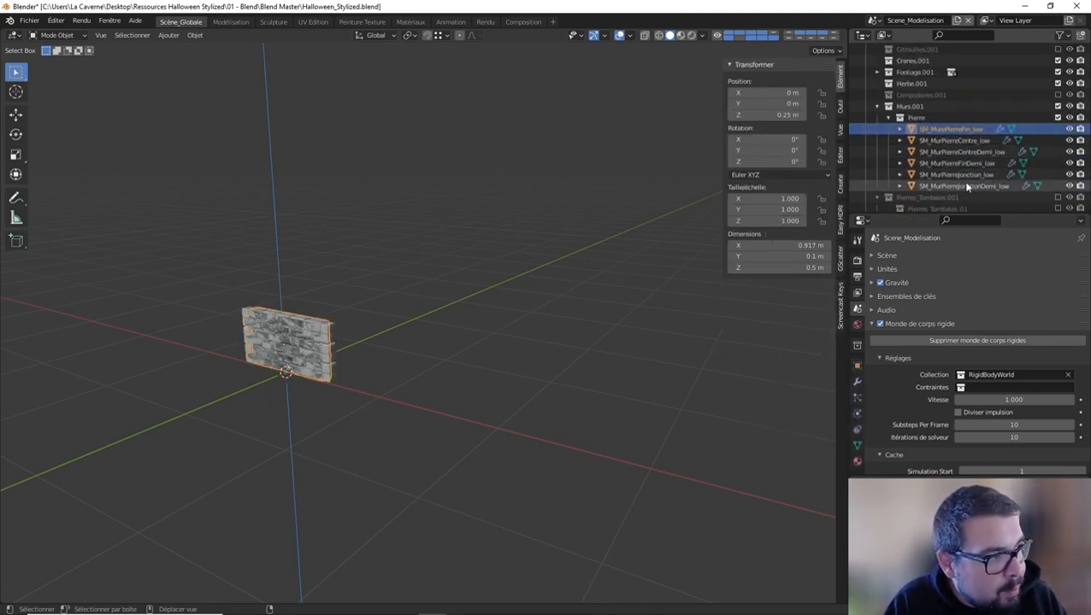
shift+click(964, 186)
drag(948, 137, 919, 115)
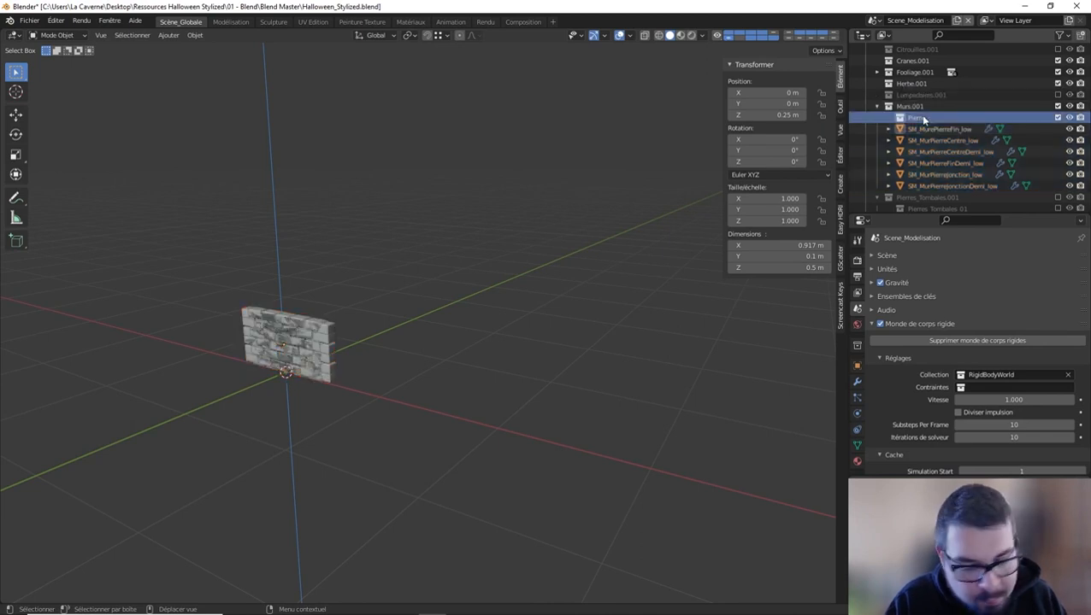
click(876, 106)
scroll(936, 119, up, 4)
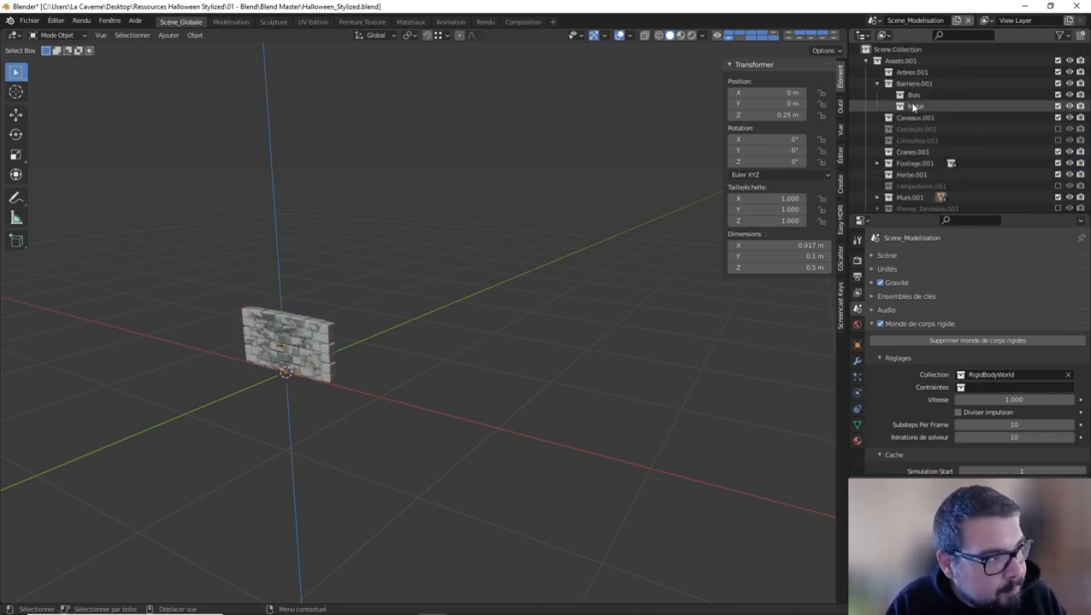
Make the Bois collection active and exclude the Murs.001 collection from the view layer
click(913, 95)
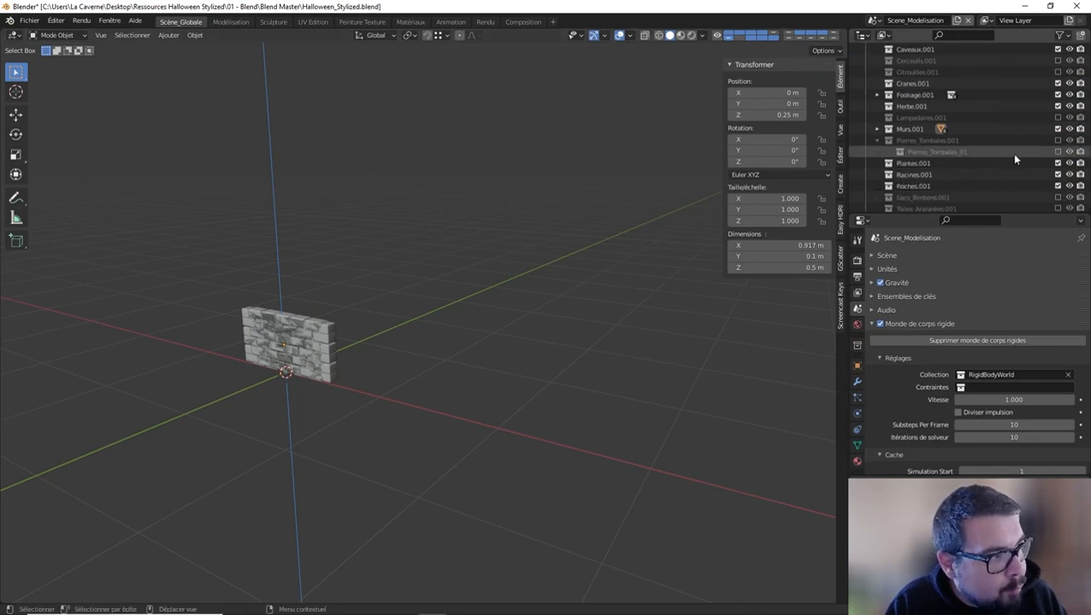
scroll(1041, 155, down, 3)
click(1057, 128)
scroll(1018, 129, up, 3)
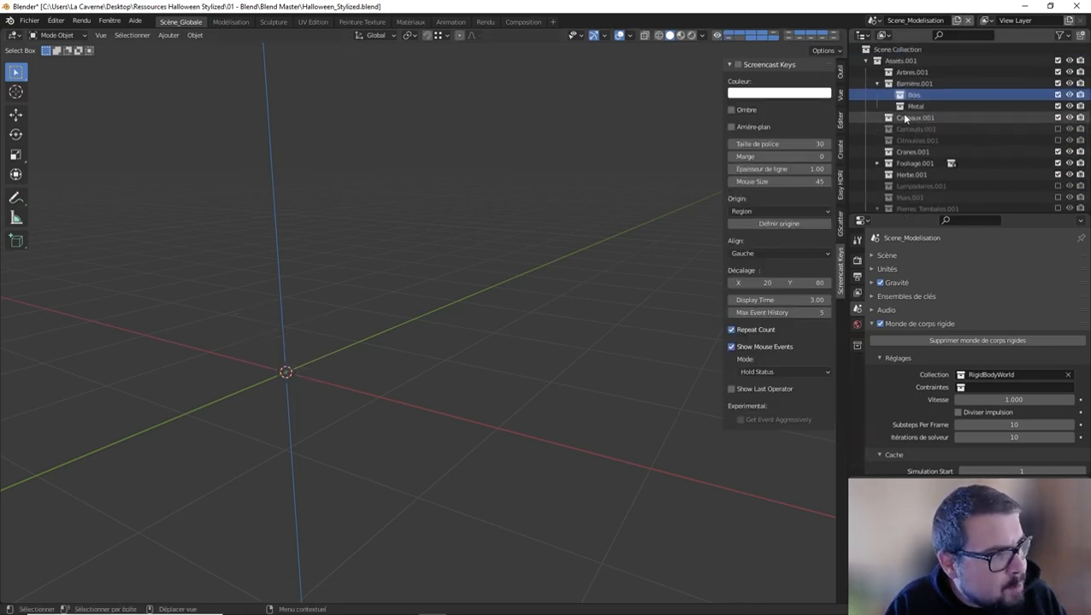
Add a cylinder mesh at the origin and scale it uniformly by 0.05
middle_drag(363, 258, 448, 241)
key(shift+a)
mouse_move(451, 239)
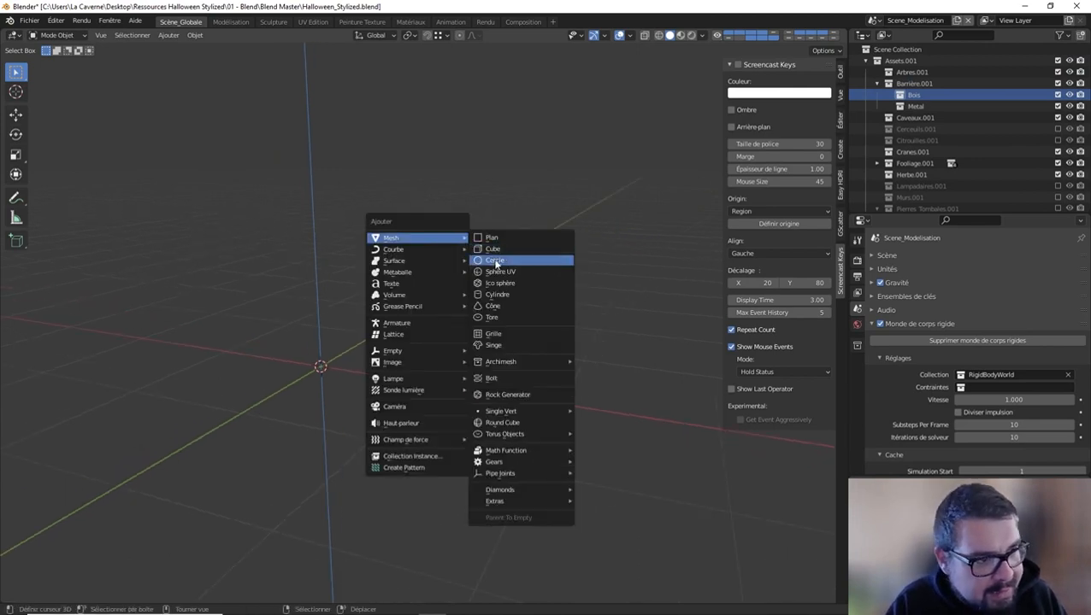
click(519, 294)
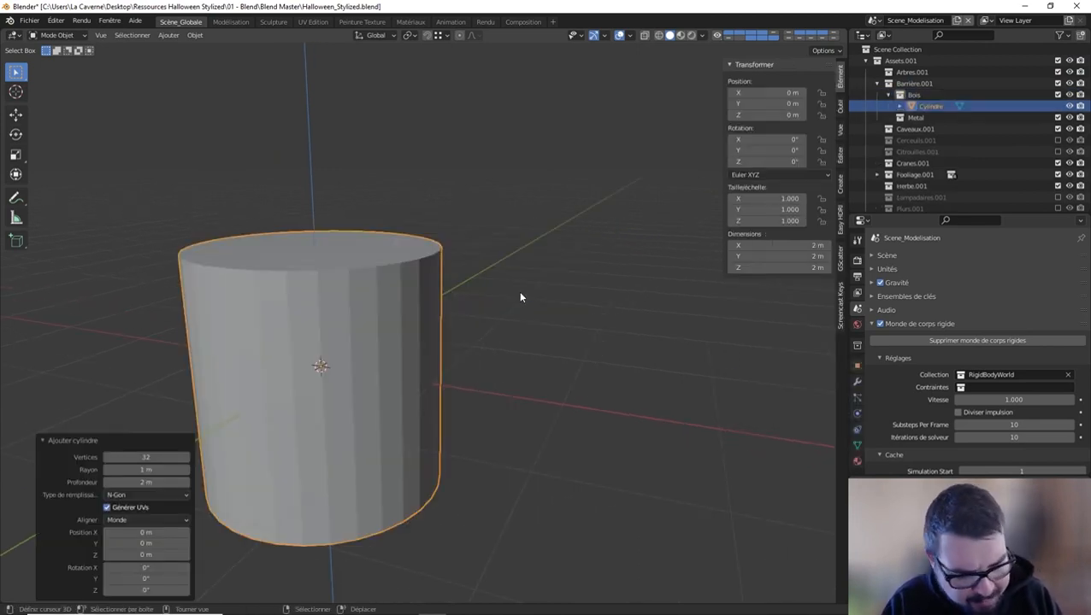
text(s0.05)
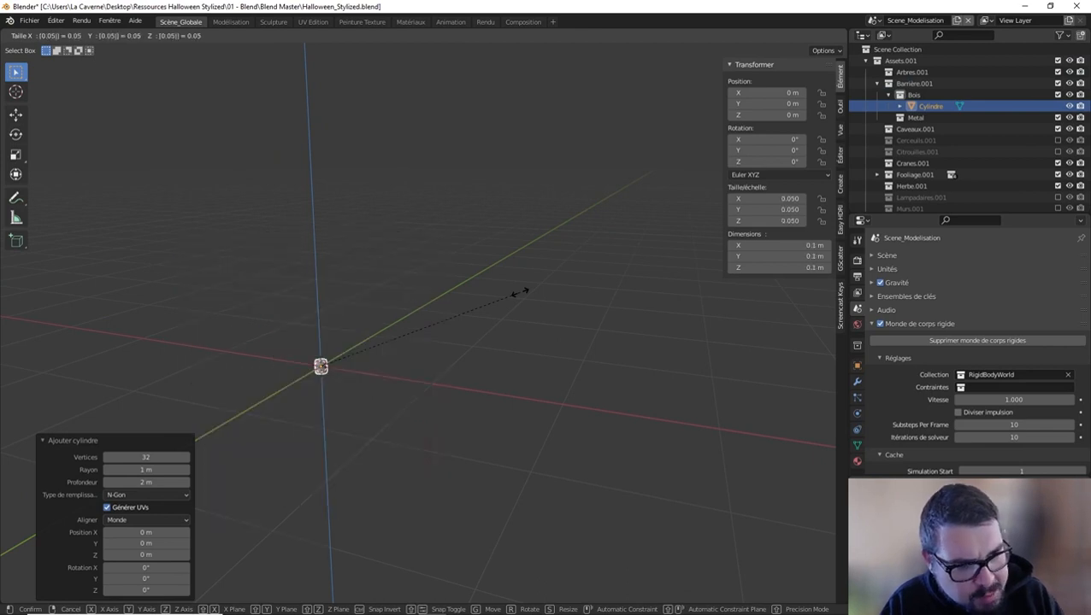
key(Return)
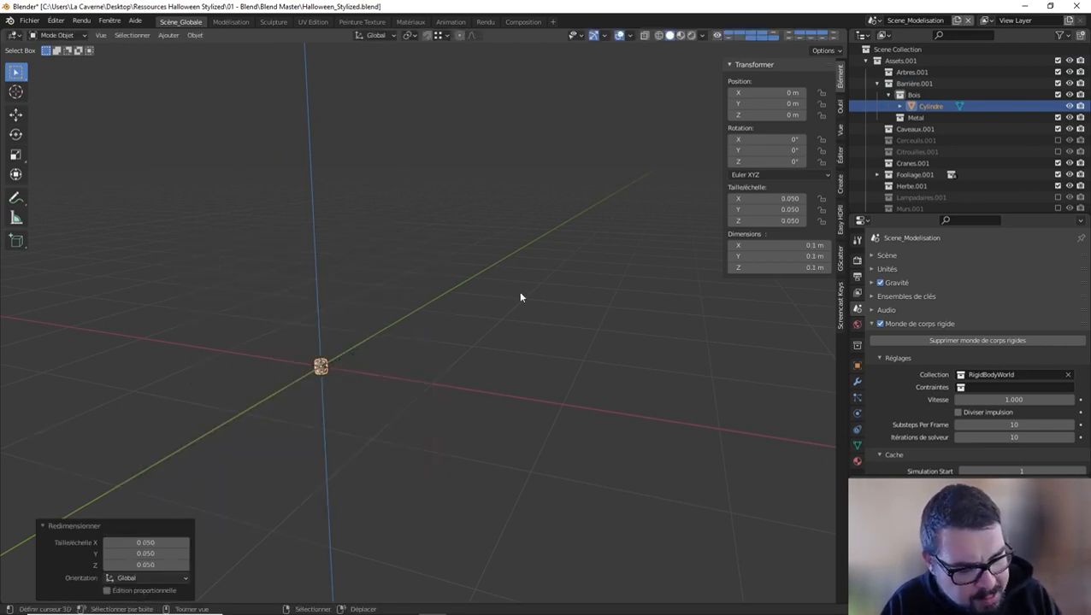
Scale the cylinder by 10 along the Z axis to form a tall post
key(s)
key(z)
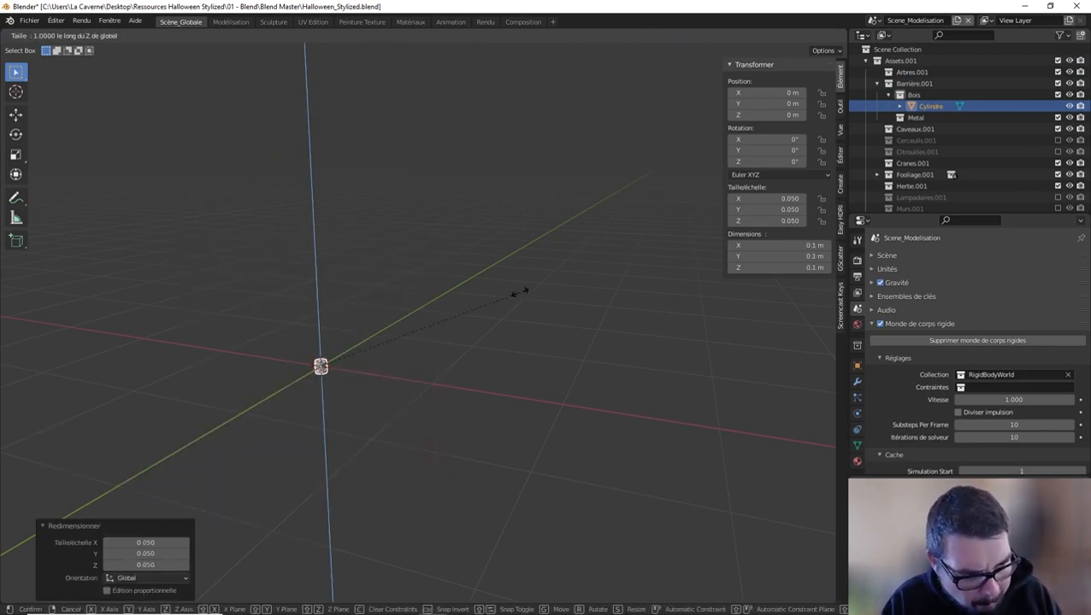
text(10)
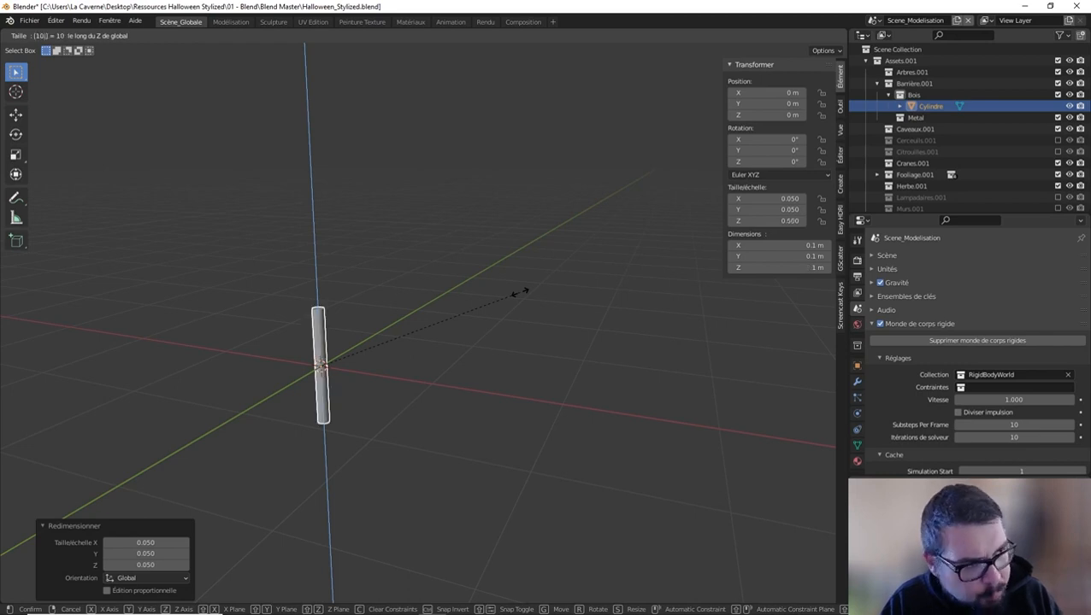
key(Return)
Move the post up 0.5 m along the Z axis so its base sits on the ground
key(KP_1)
text(g)
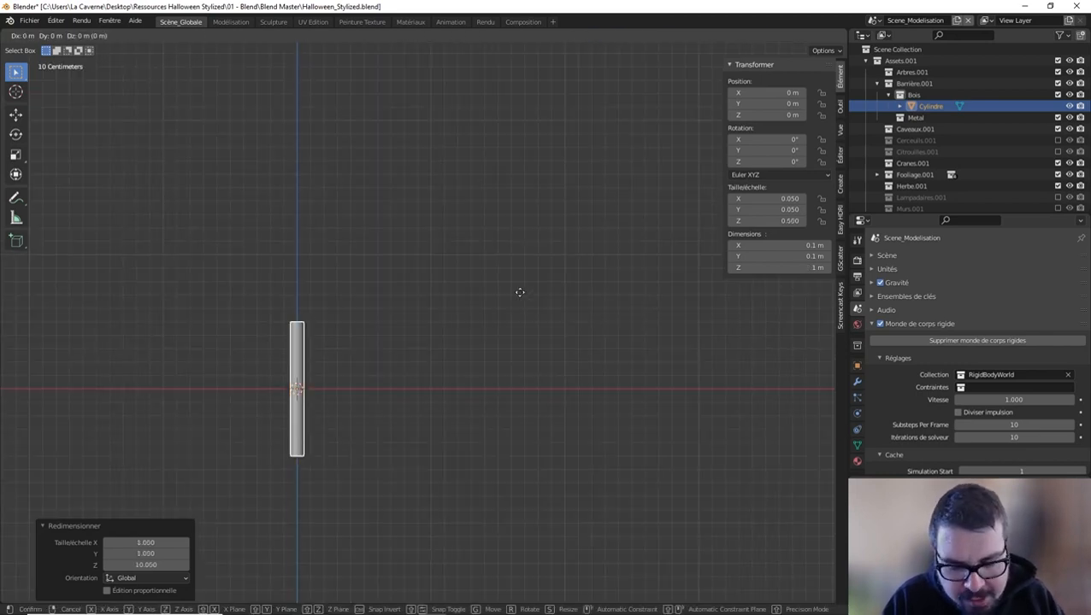
text(z0.5)
key(Return)
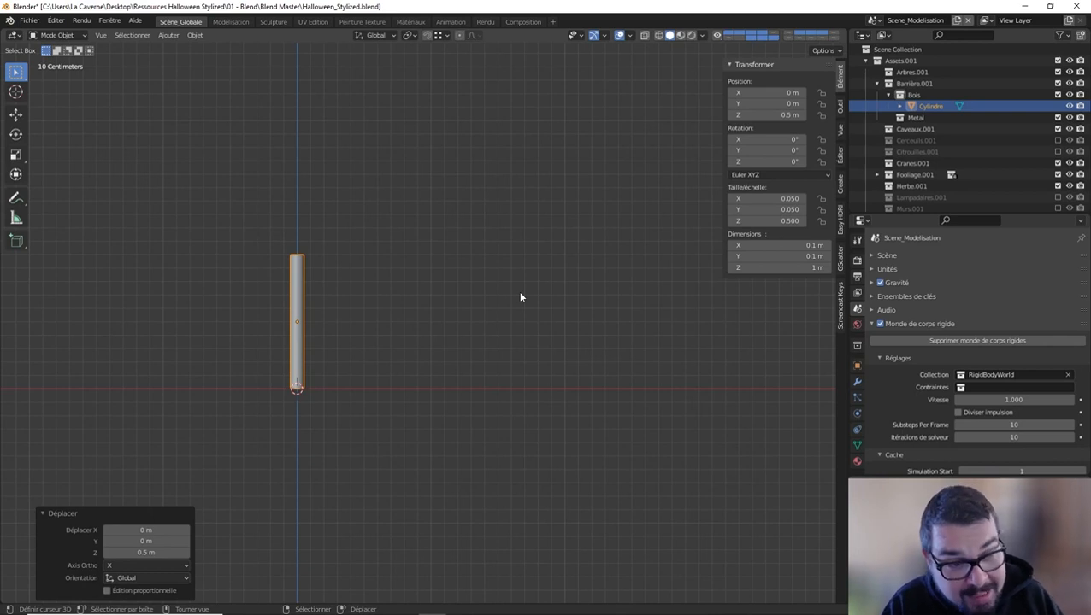
shift+middle_drag(367, 261, 445, 306)
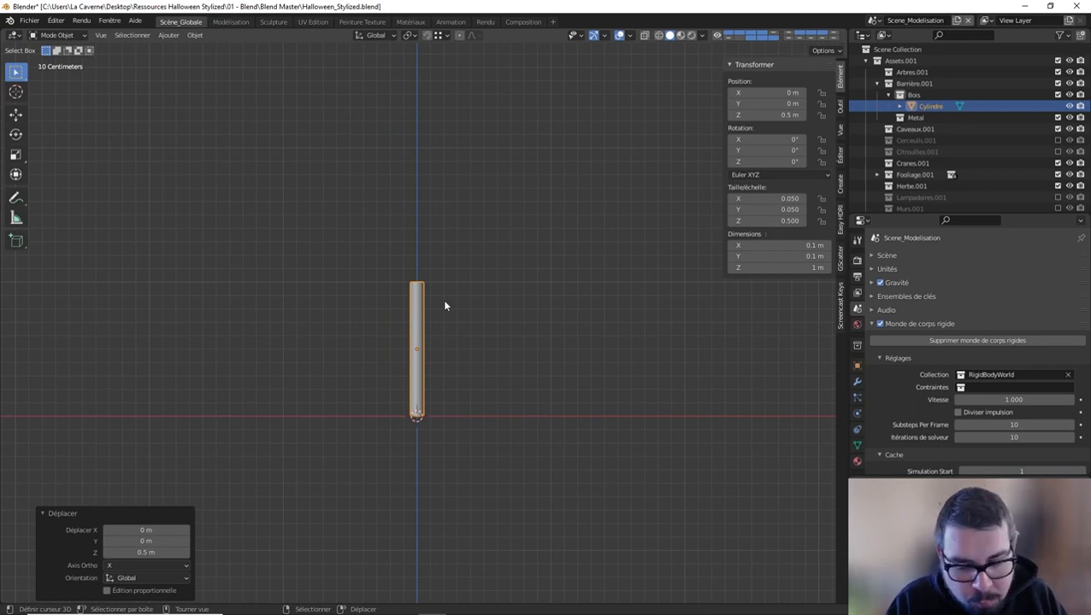
Shift the post's geometry -0.5 m along X in Edit Mode, leaving the object's origin at the centre
key(Tab)
key(g)
key(x)
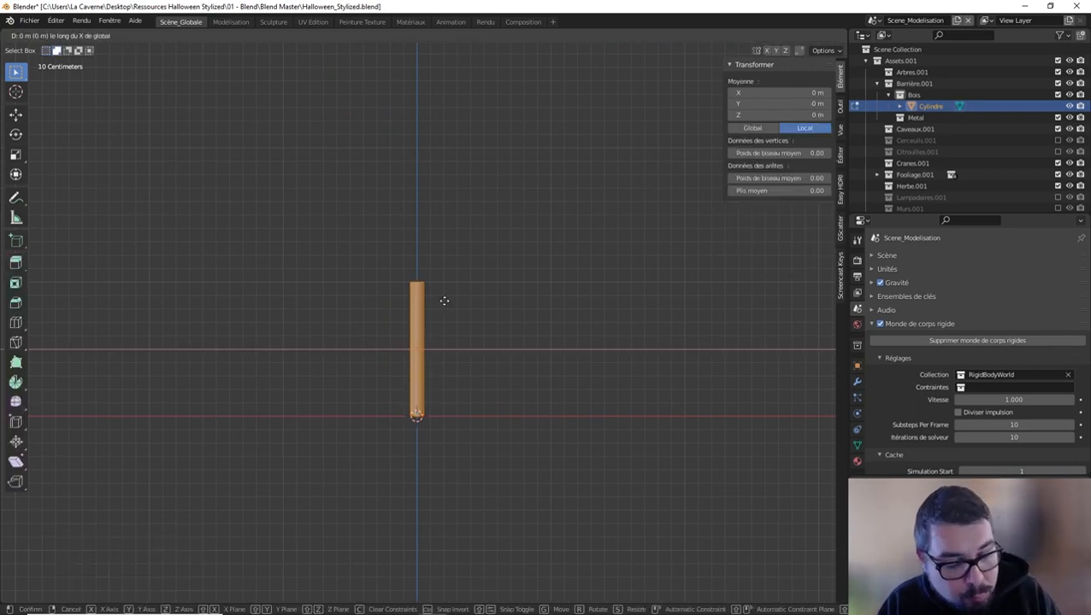
text(0.5)
text(-5)
key(Return)
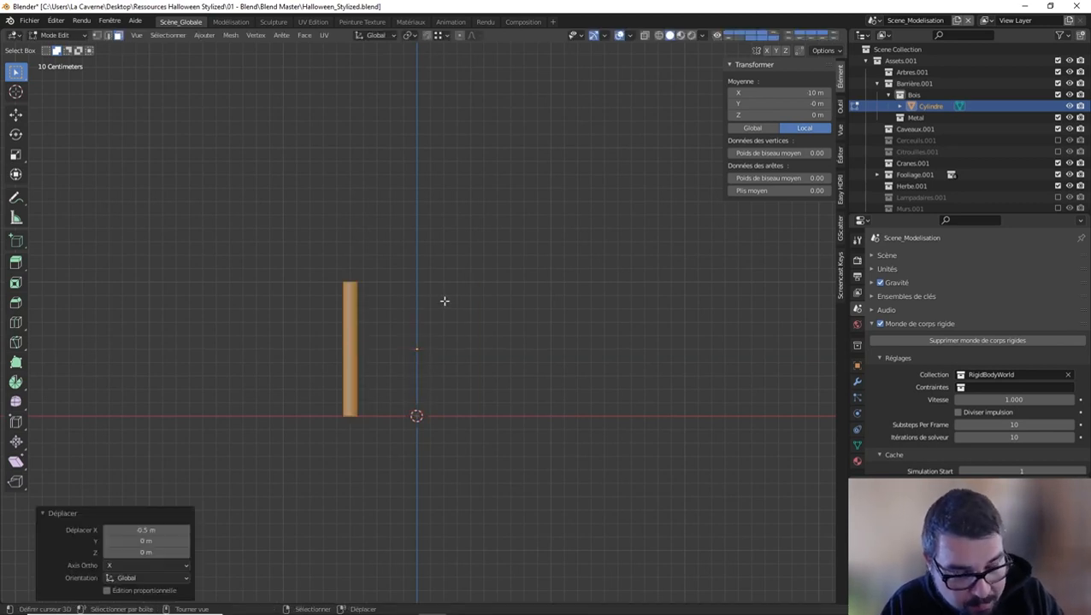
key(Tab)
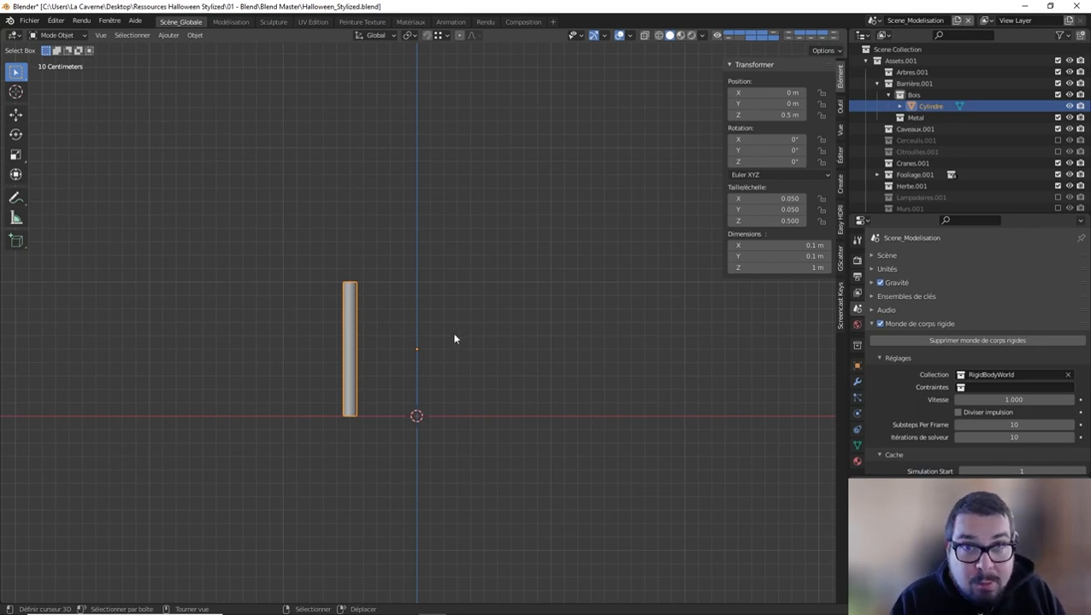
Add a plane at the origin and rotate it 90° about the Y axis to illustrate the mirror plane
mouse_move(423, 322)
middle_down()
mouse_move(433, 360)
mouse_move(417, 341)
middle_up()
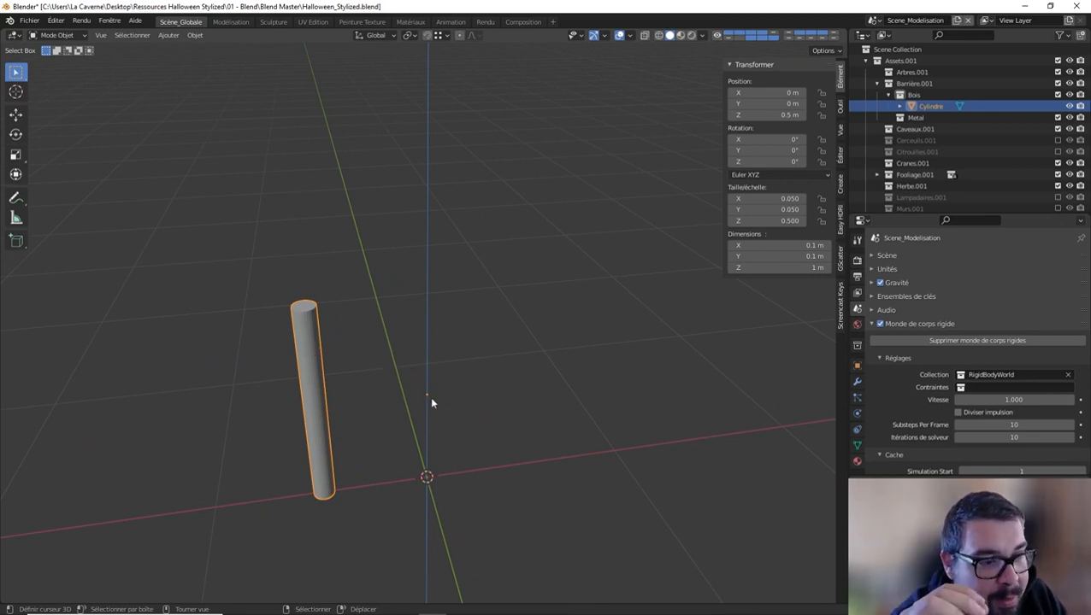
key(shift+a)
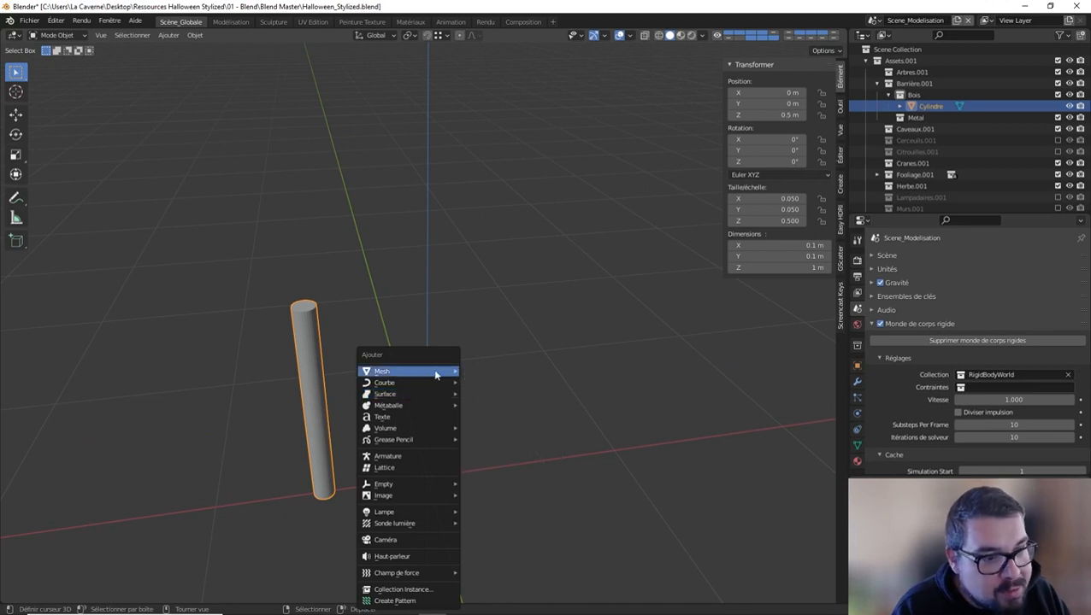
mouse_move(436, 375)
click(492, 92)
text(r)
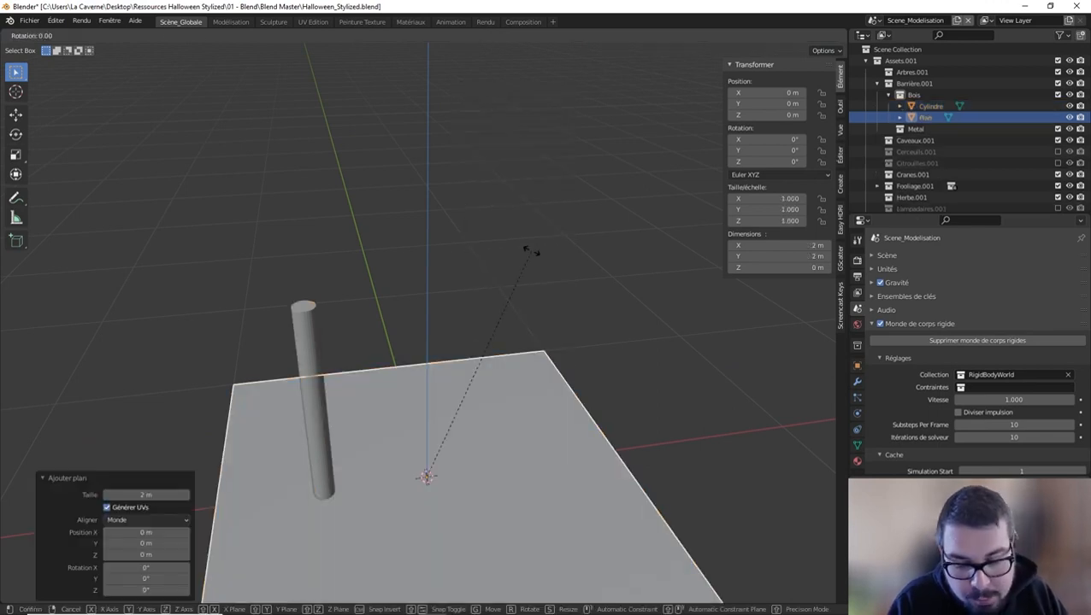
text(x90)
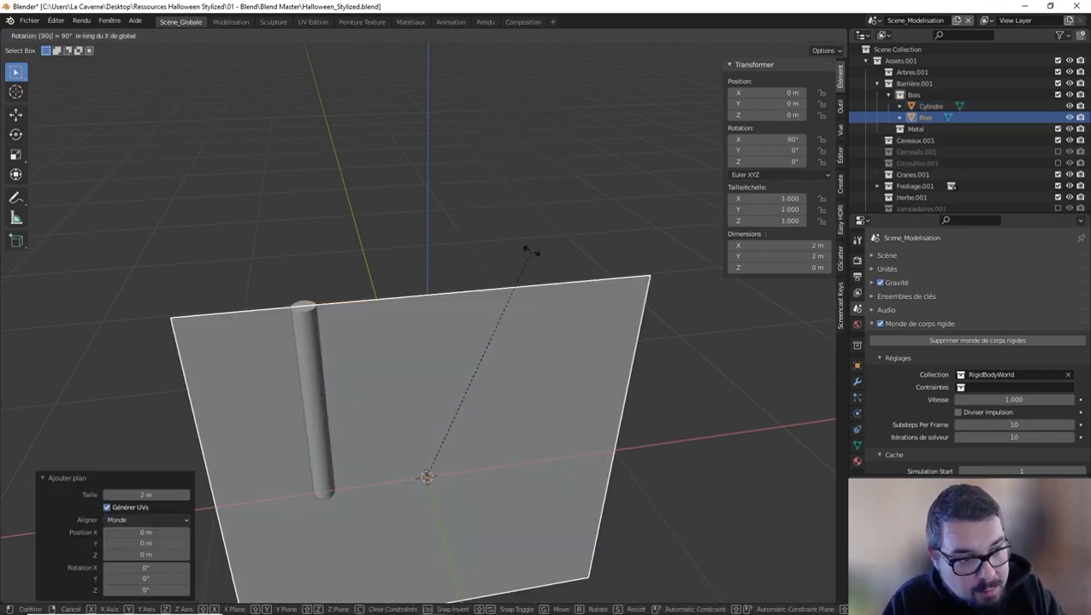
text(y)
key(Return)
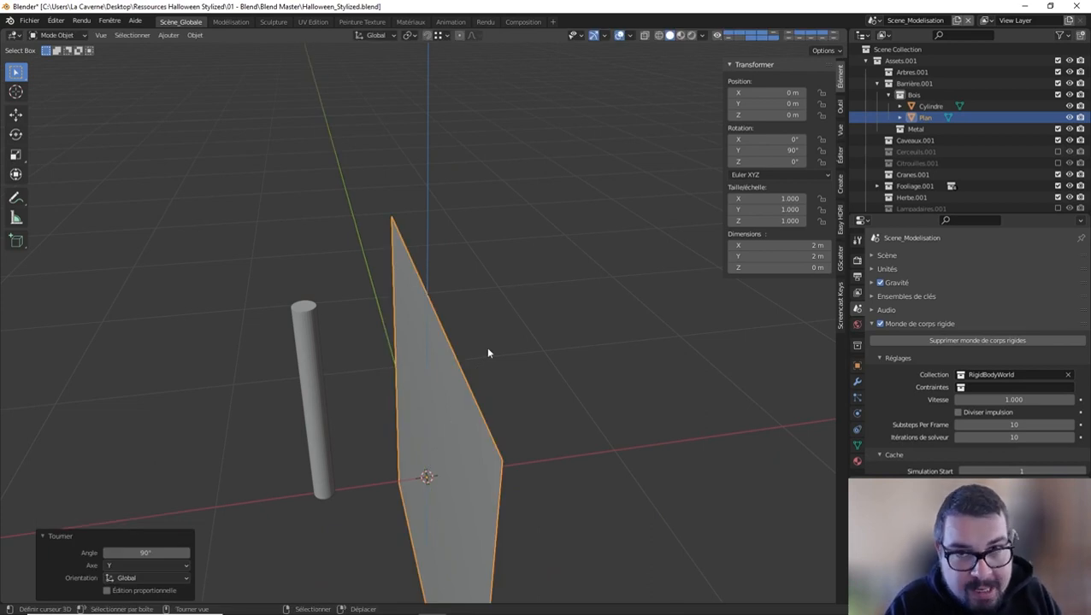
middle_drag(472, 381, 484, 343)
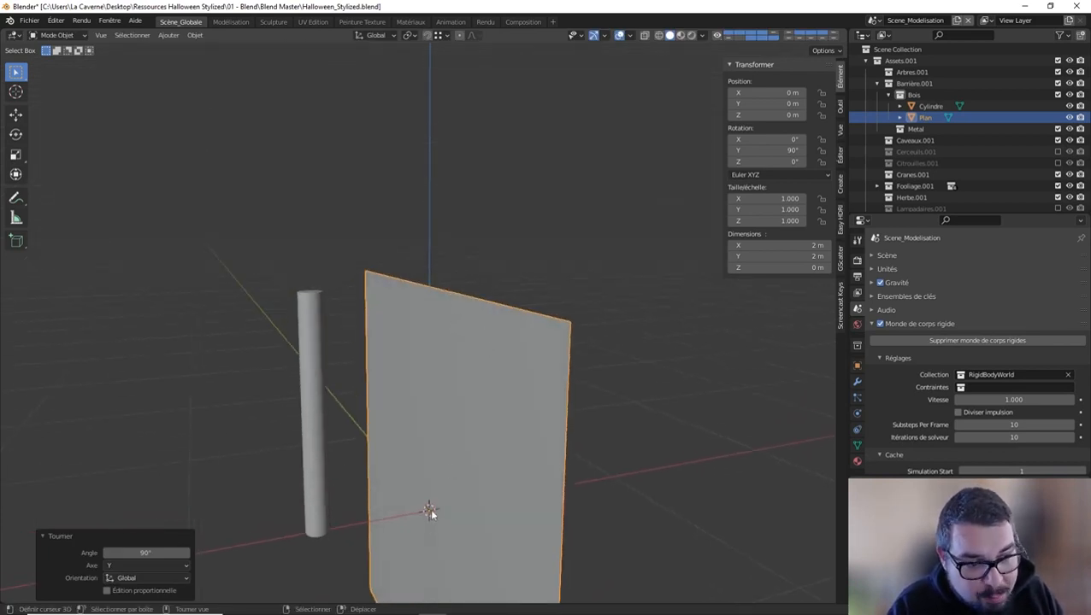
click(320, 424)
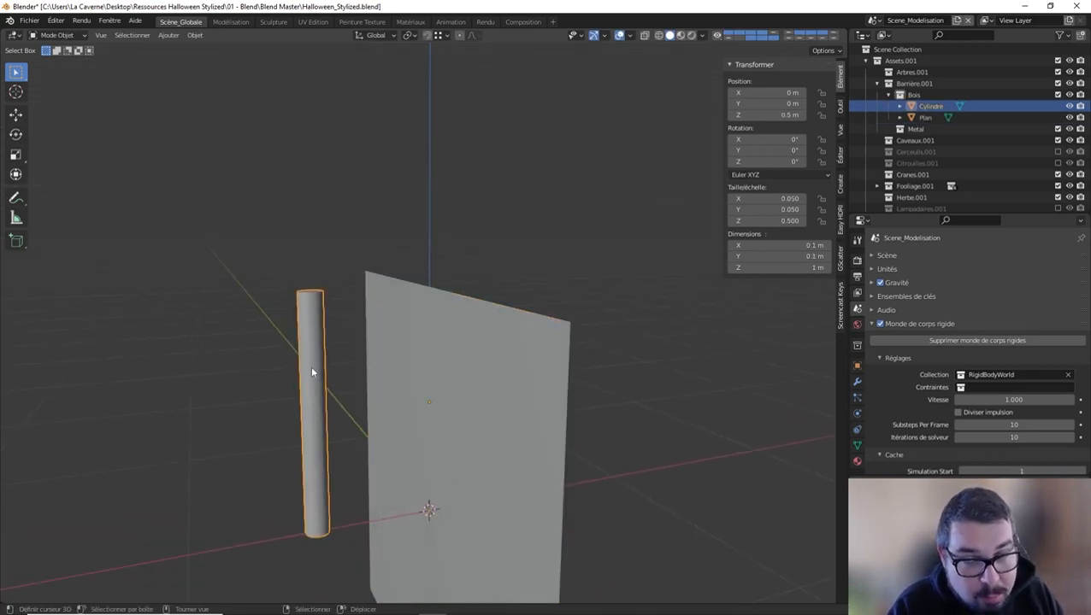
click(461, 323)
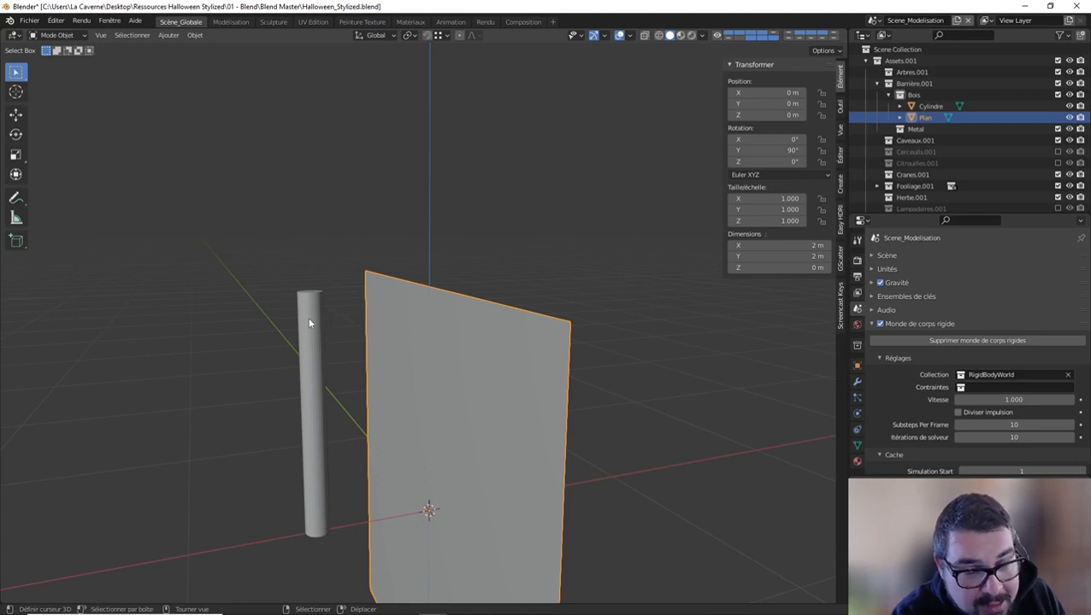
middle_drag(360, 324, 341, 329)
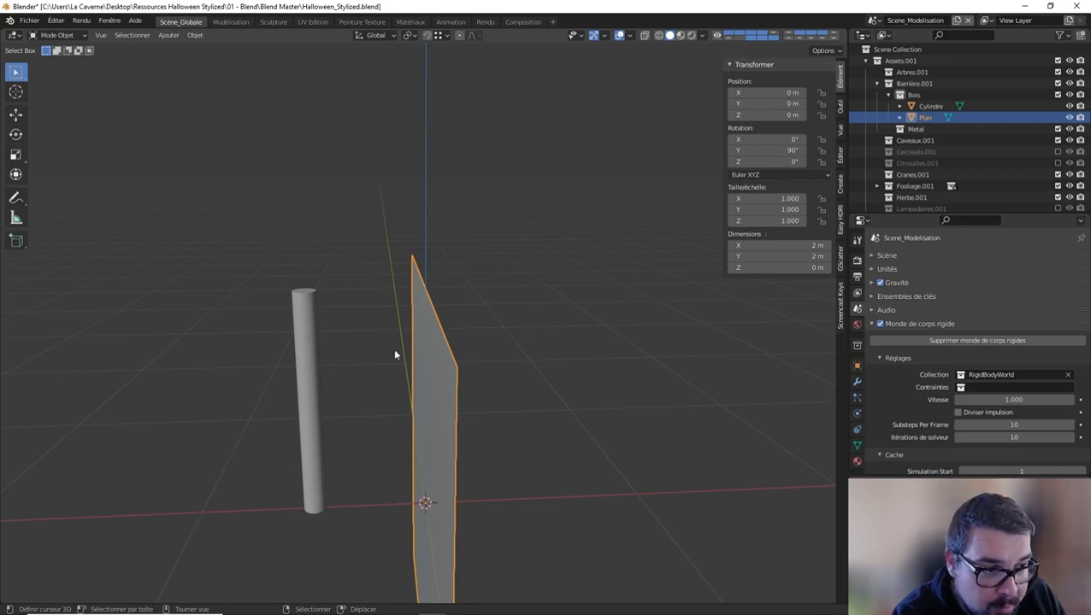
click(294, 345)
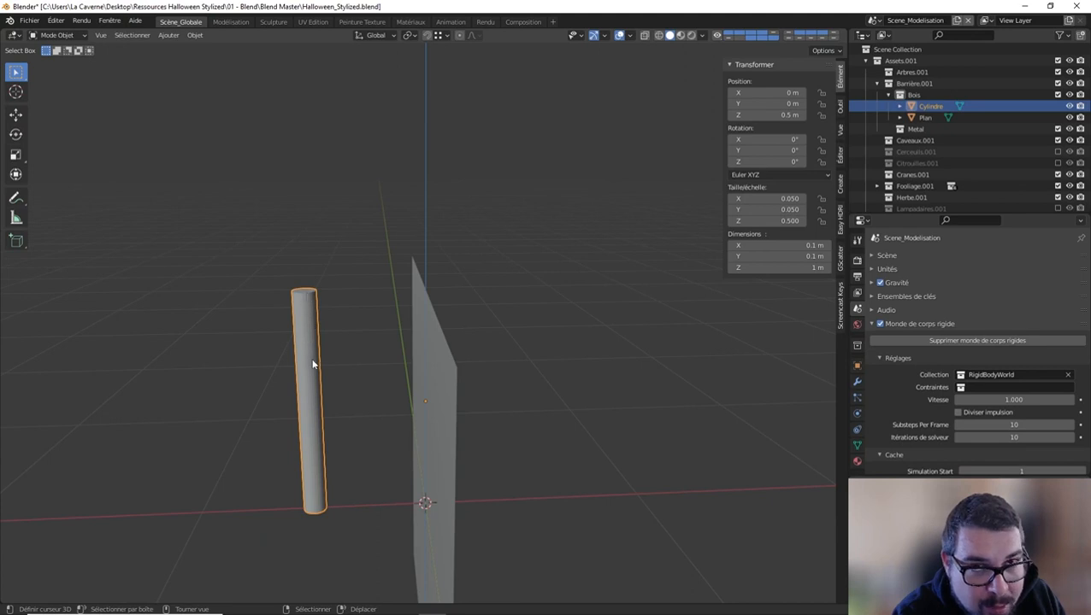
Delete the vertical plane at the origin
click(435, 378)
key(x)
click(437, 377)
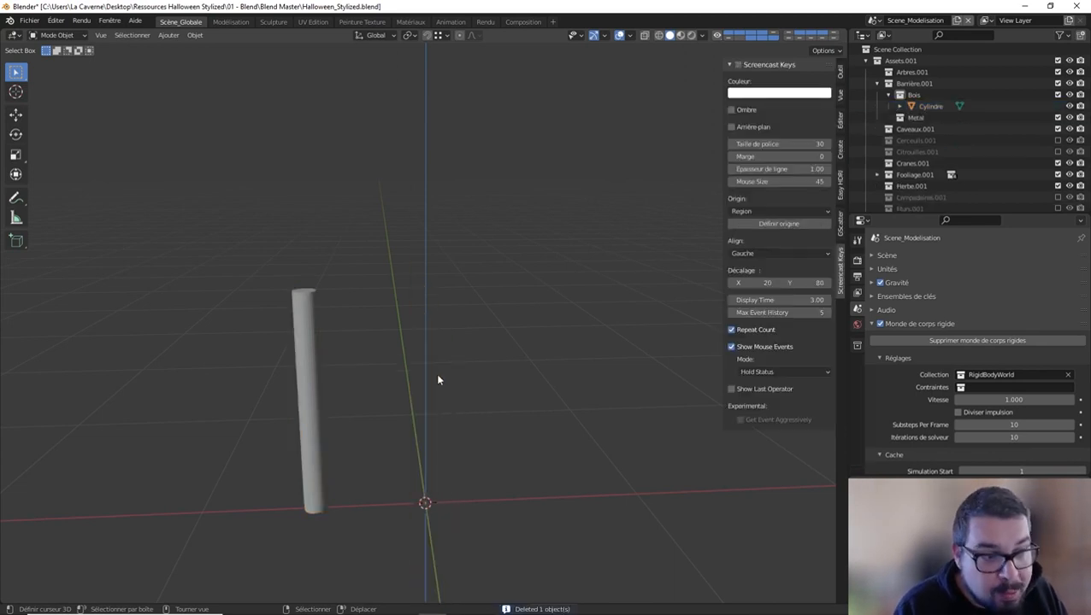
Add a Mirror modifier to the cylinder post
click(307, 381)
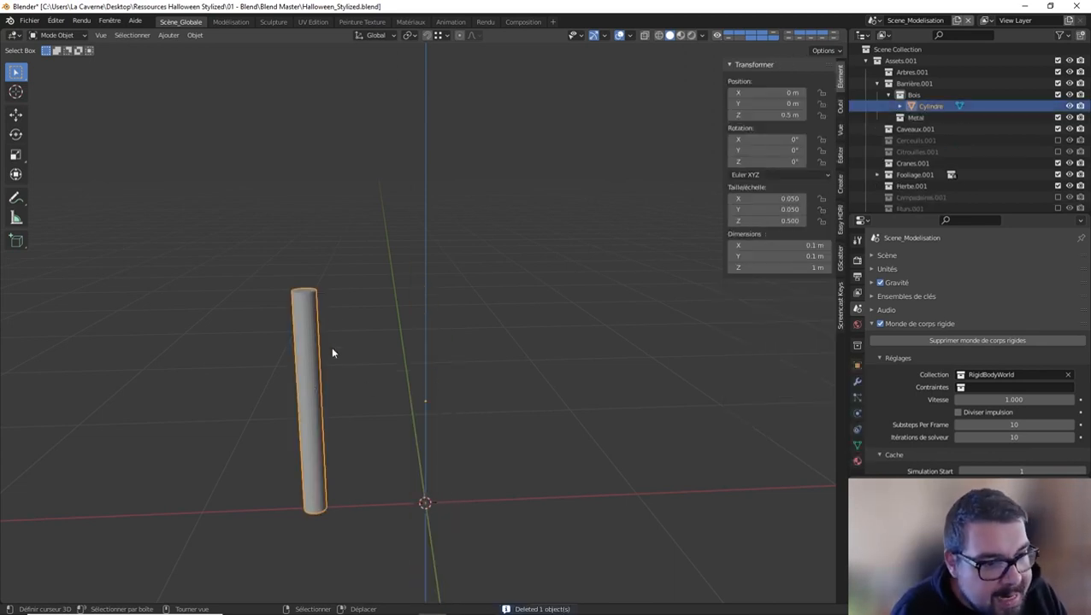
click(858, 380)
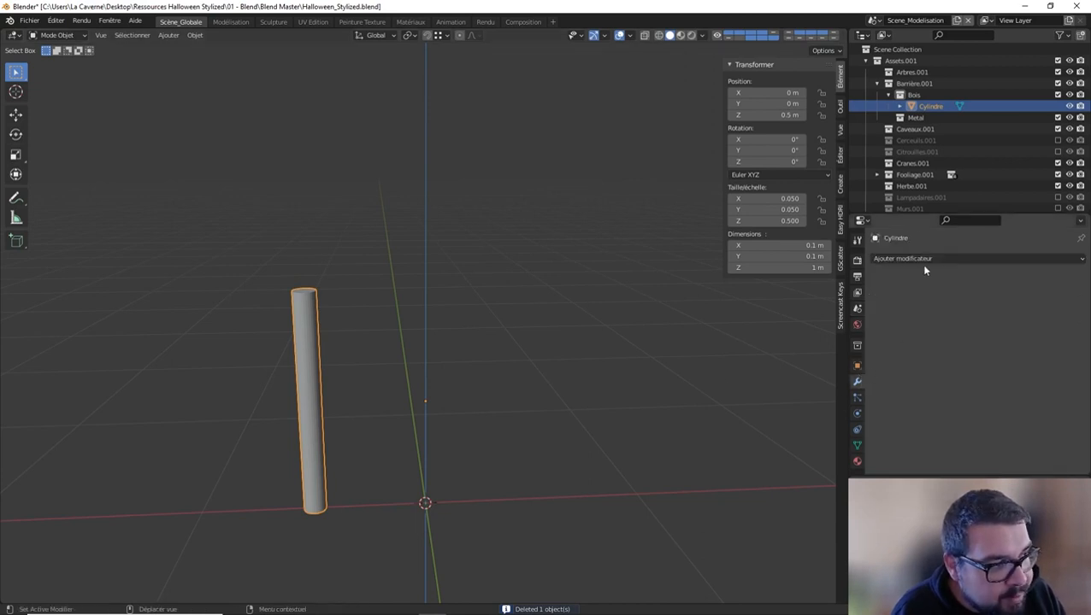
click(925, 258)
click(840, 391)
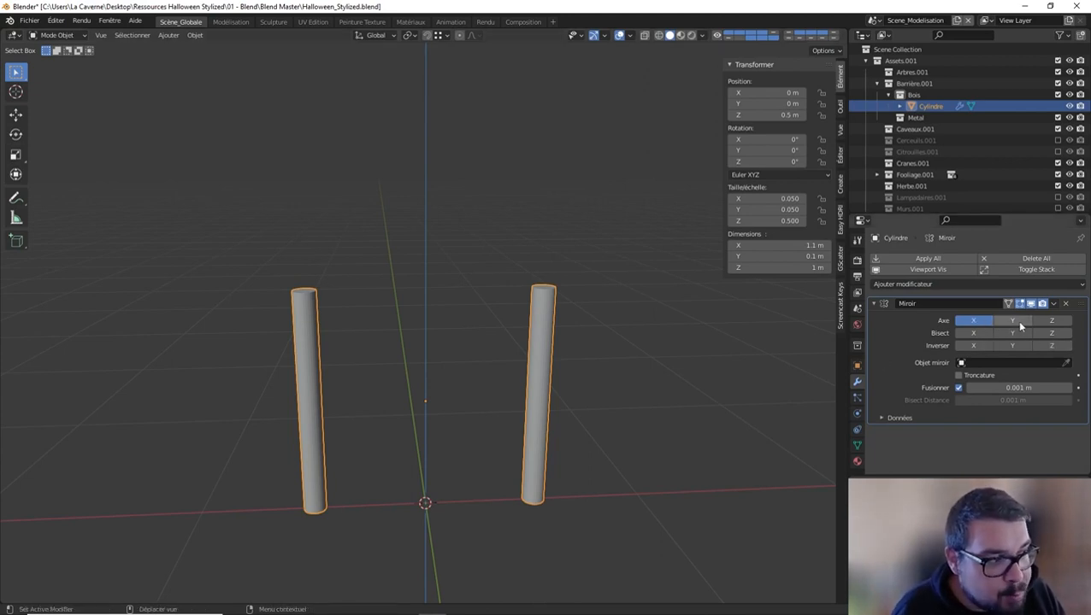
Try the Mirror modifier on the Y axis alone and the Z axis alone, and return it to the X axis only
click(980, 322)
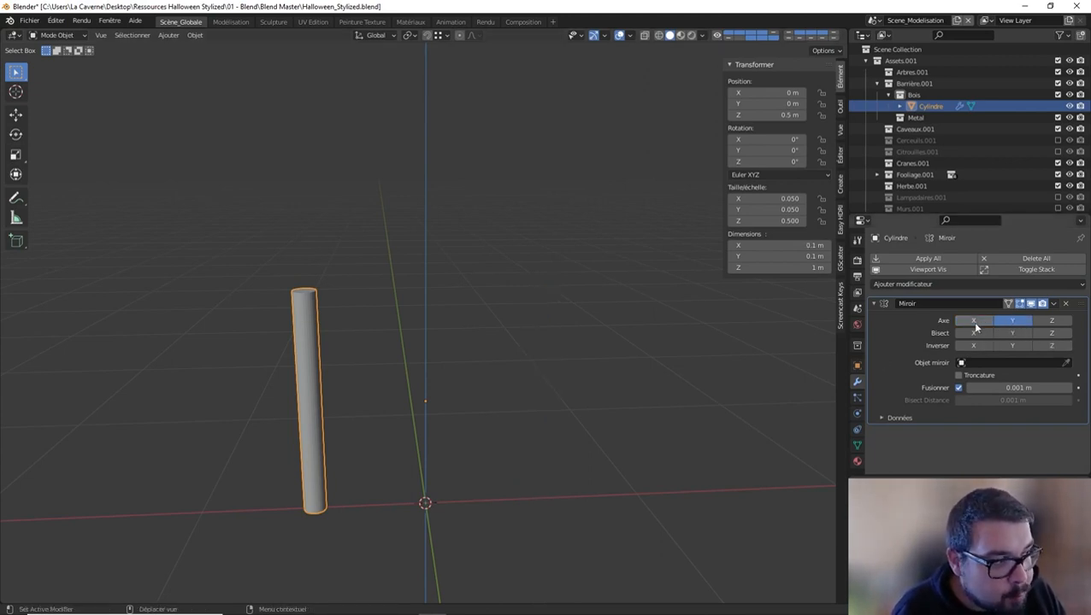
middle_drag(408, 407, 331, 344)
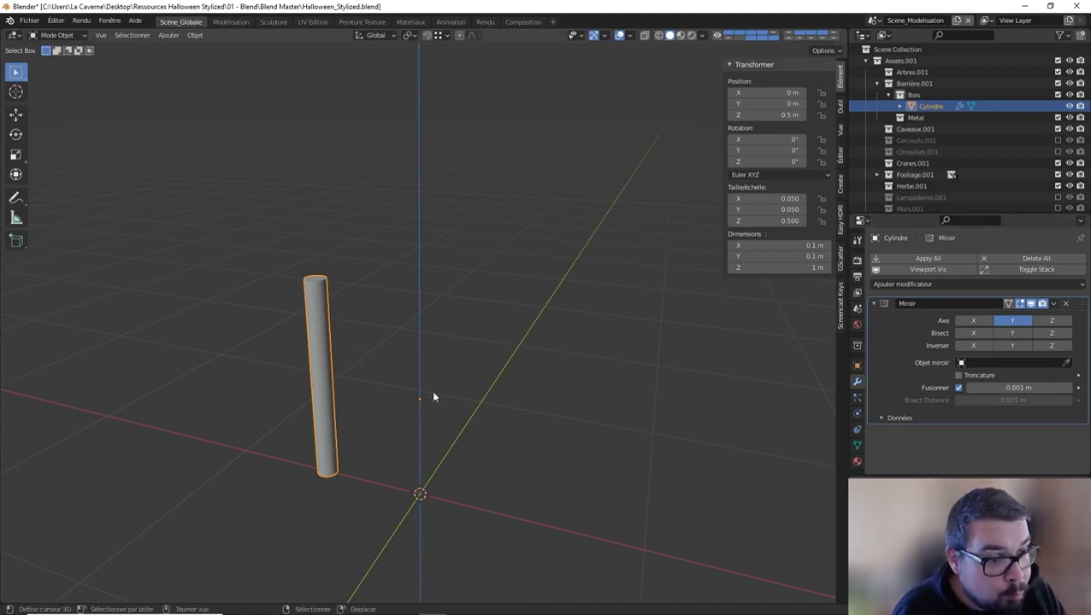
click(1003, 320)
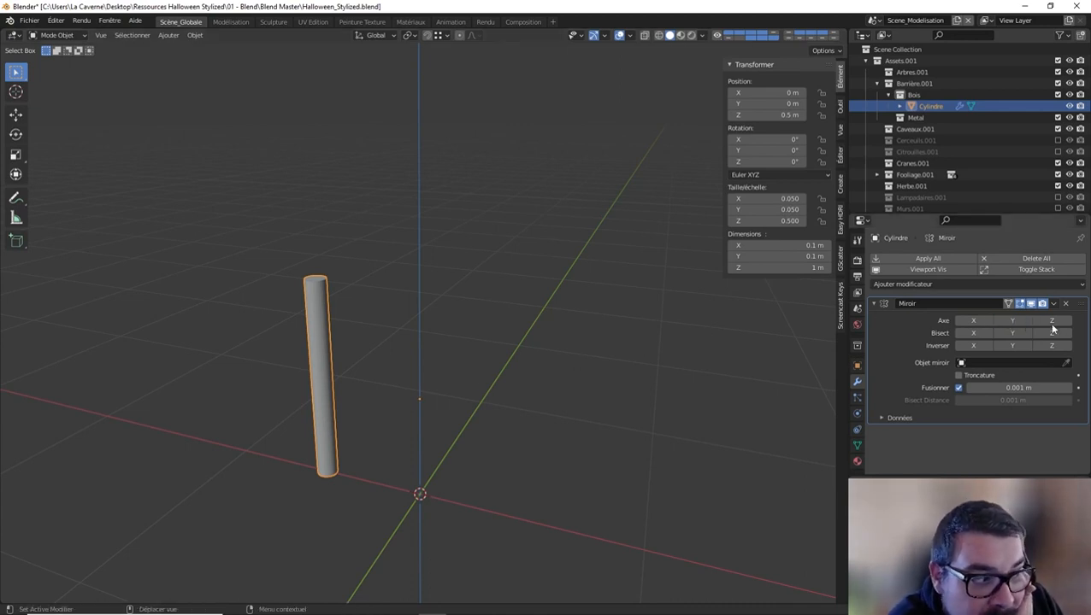
click(1054, 322)
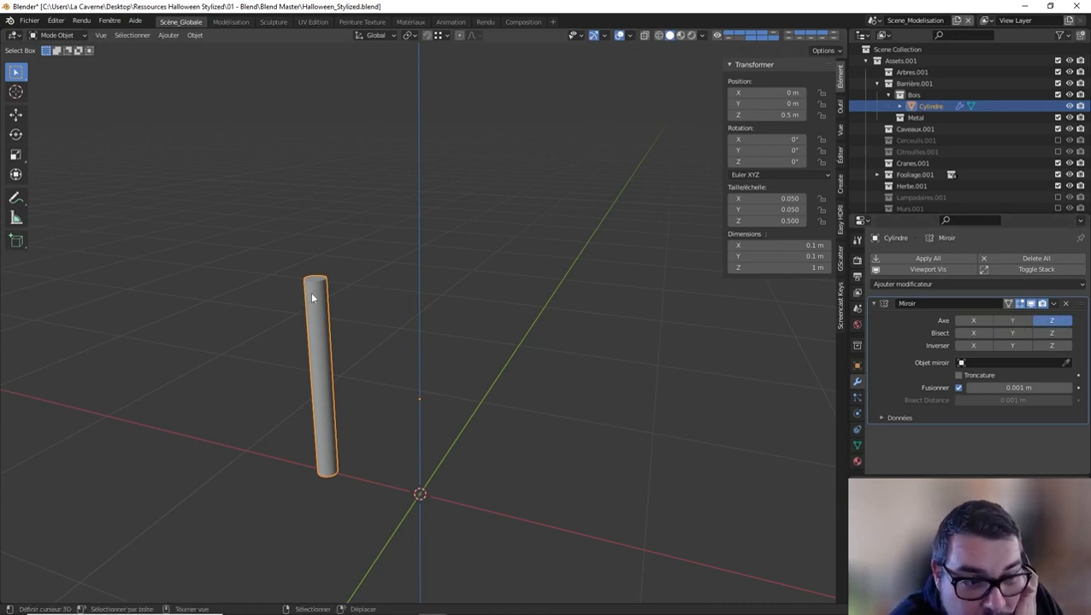
click(1053, 321)
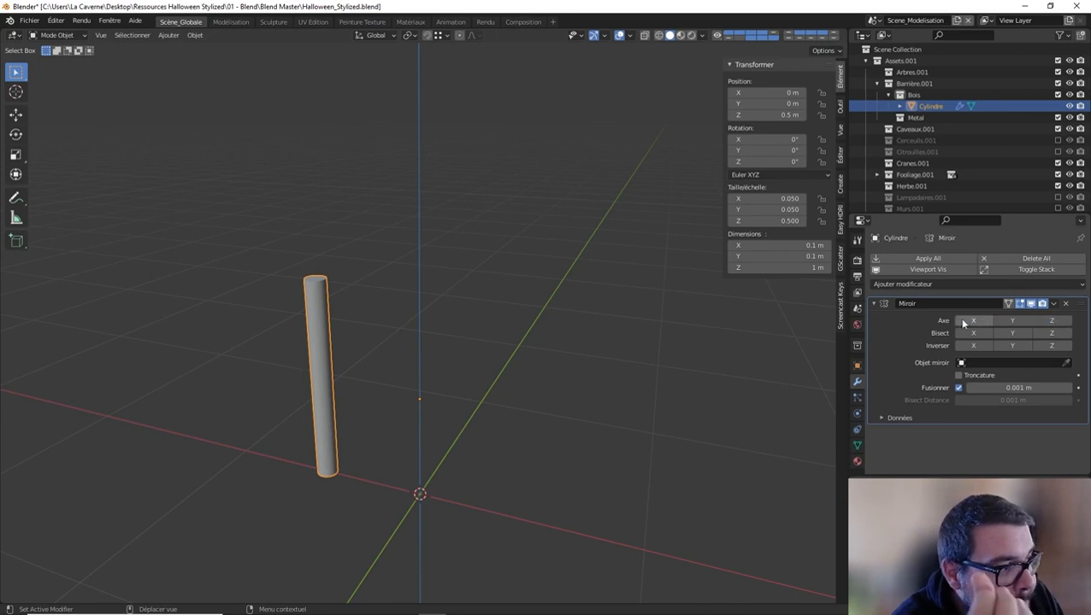
click(973, 321)
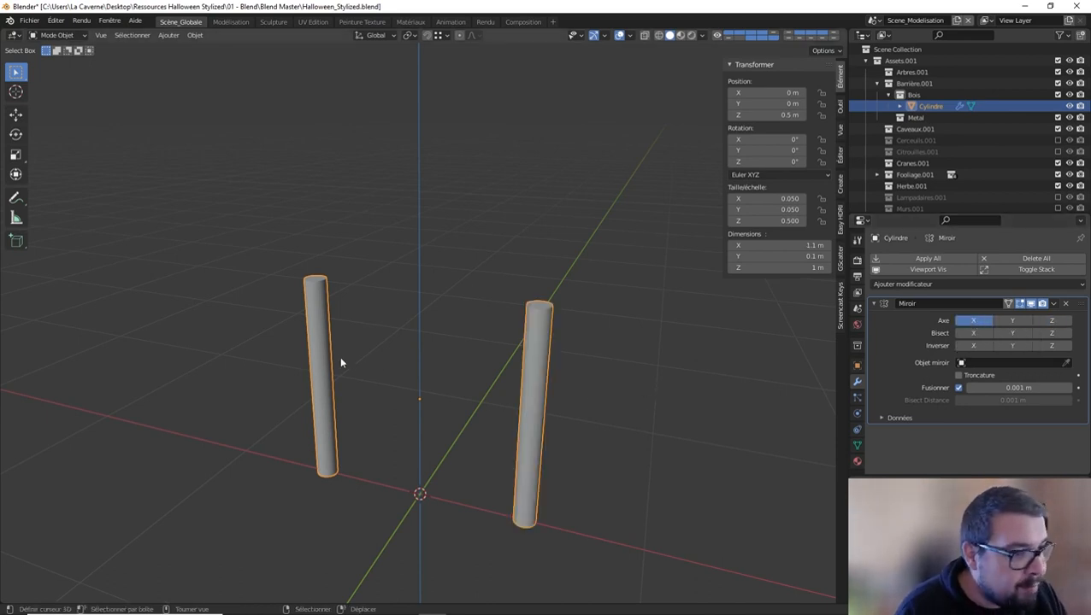
Try a bevel on the top face of the original post in Edit Mode
key(KP_1)
shift+middle_drag(357, 359, 368, 337)
key(Tab)
scroll(385, 396, up, 2)
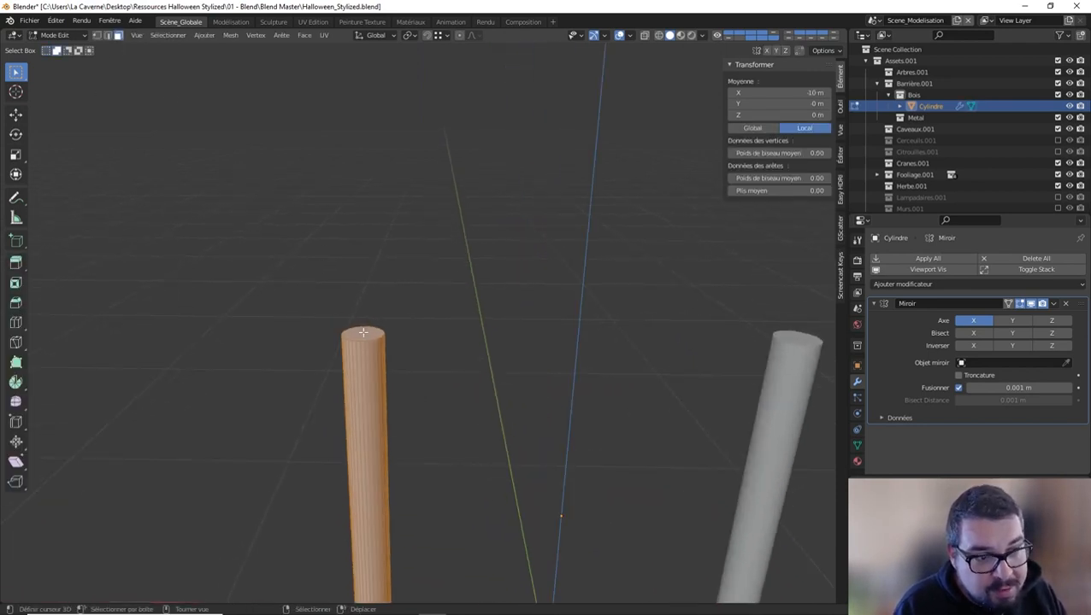
click(363, 333)
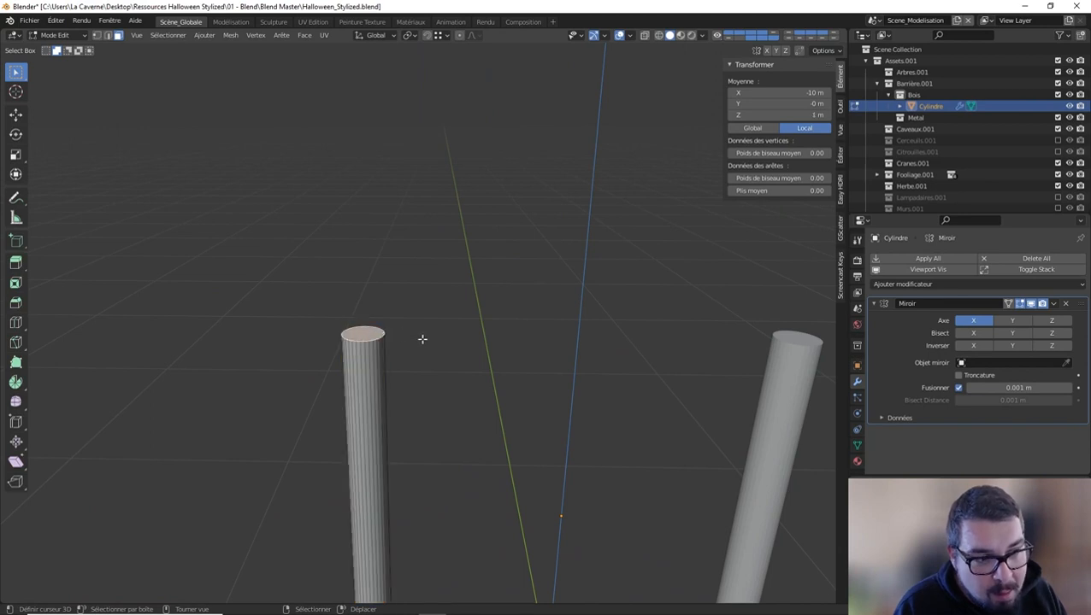
key(ctrl+b)
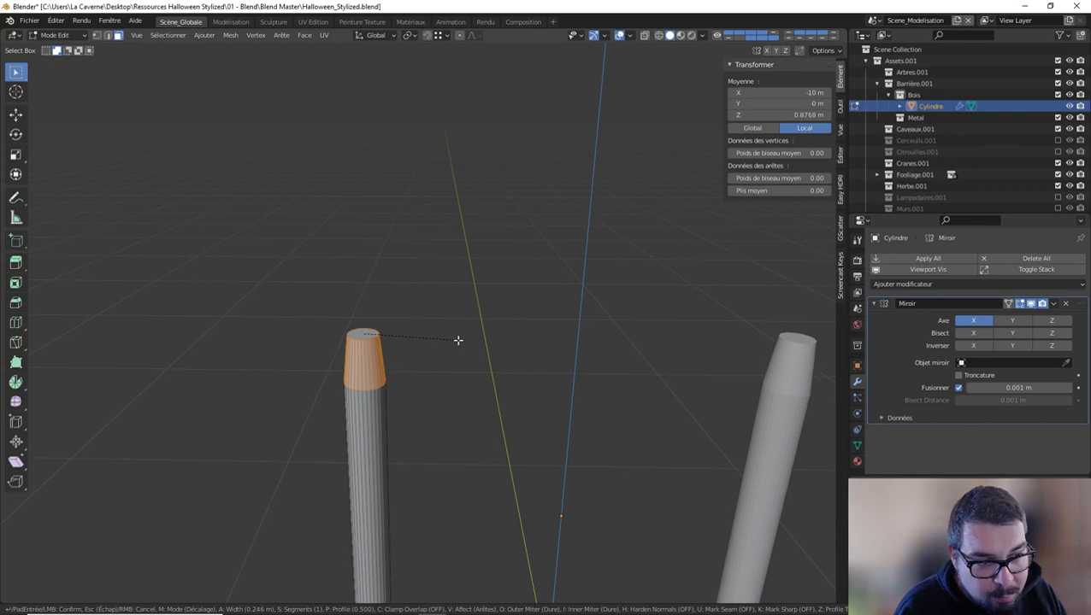
key(Escape)
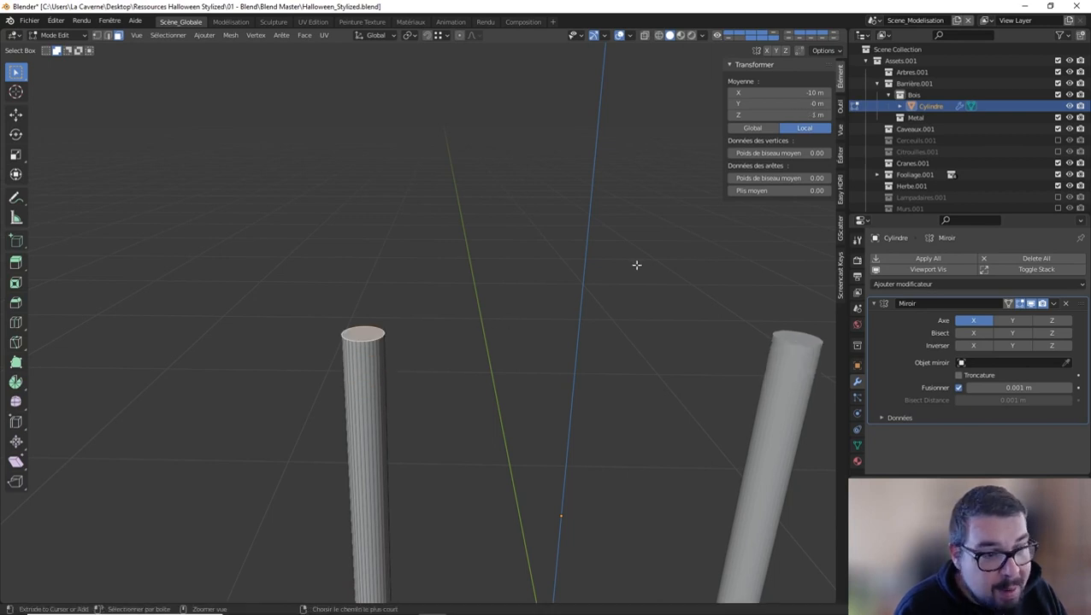
Apply the scale and the rotation of the cylinder post in Object Mode
key(Tab)
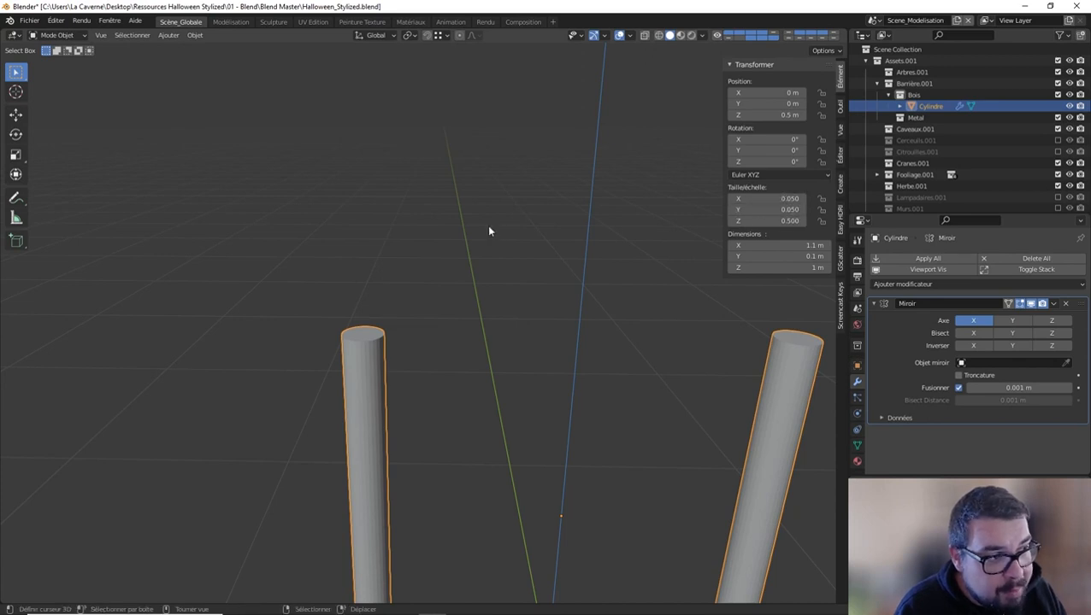
key(q)
click(461, 229)
key(q)
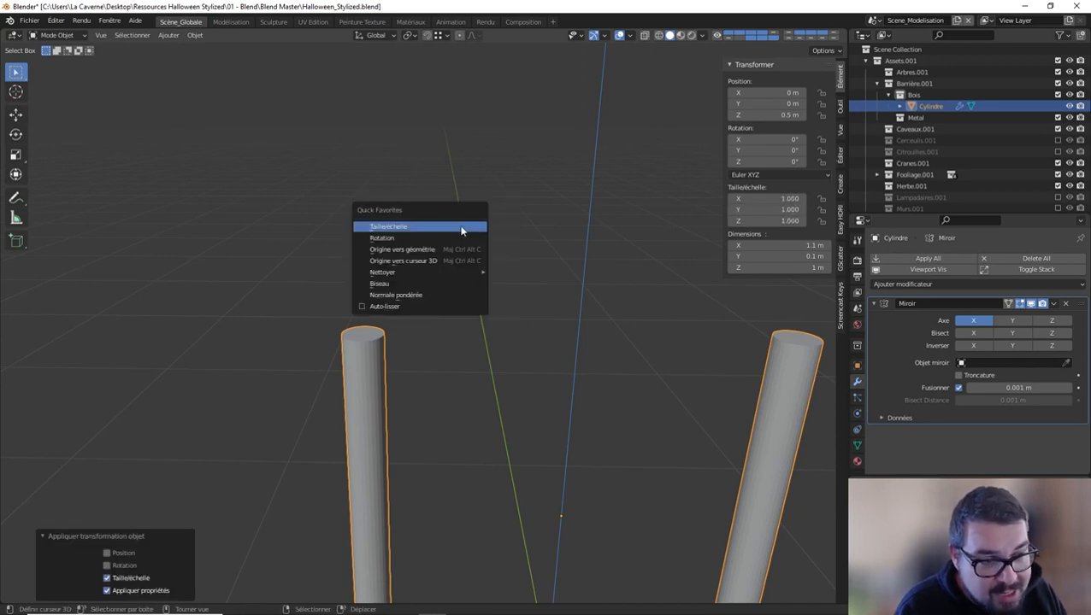
click(459, 240)
key(q)
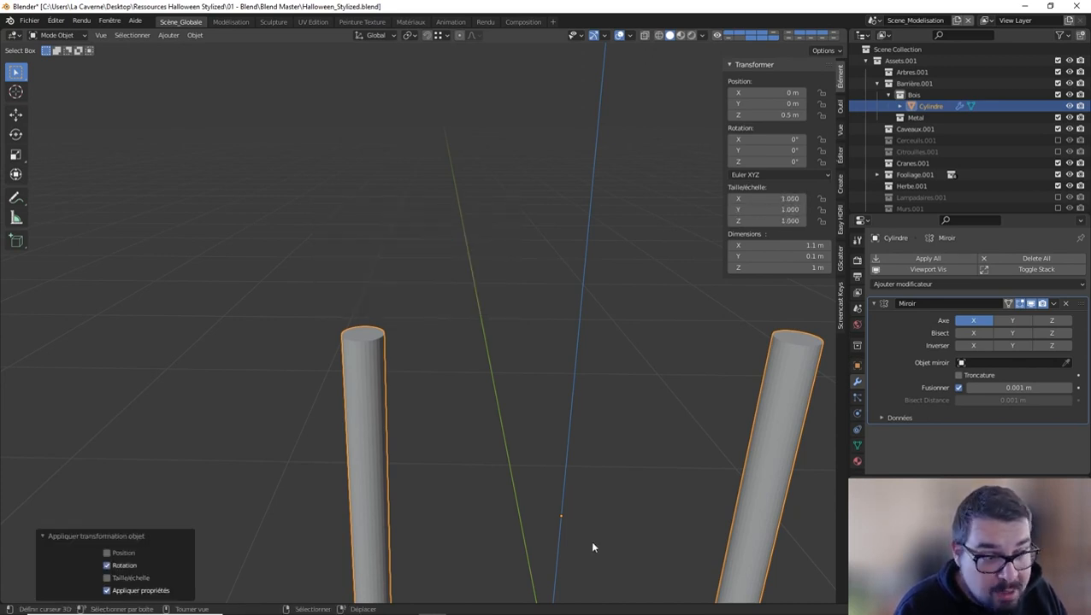
Try the bevel on the post's top face again in Edit Mode with the transforms applied
key(Tab)
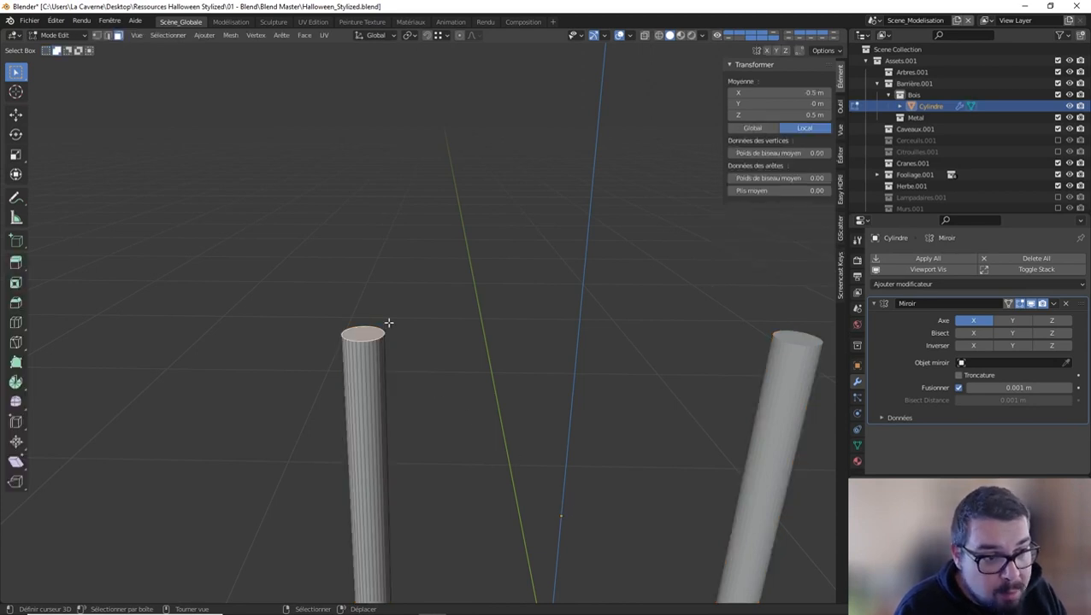
key(ctrl+b)
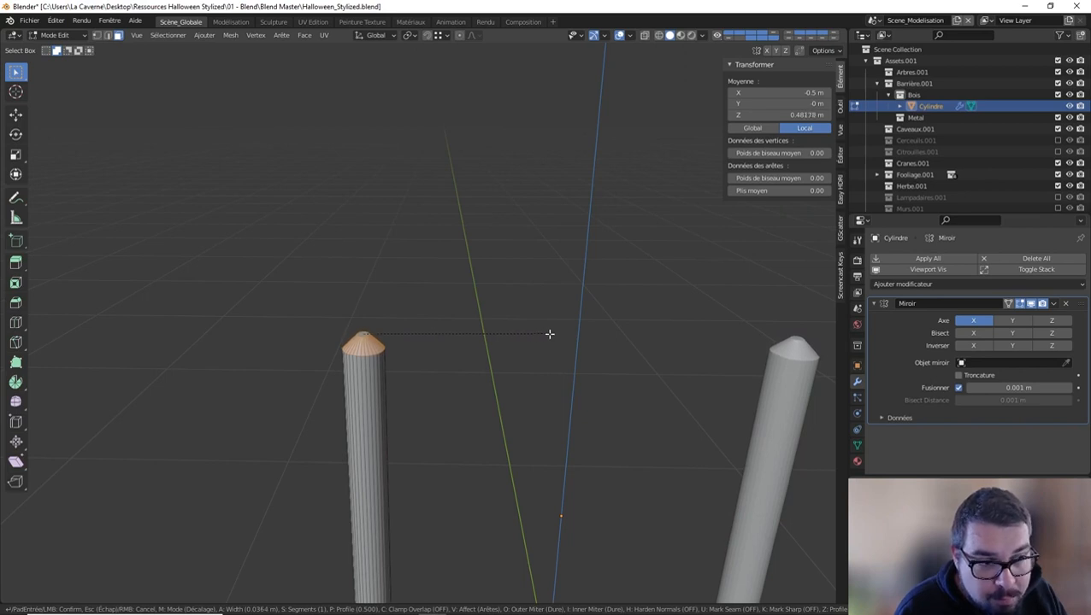
key(Escape)
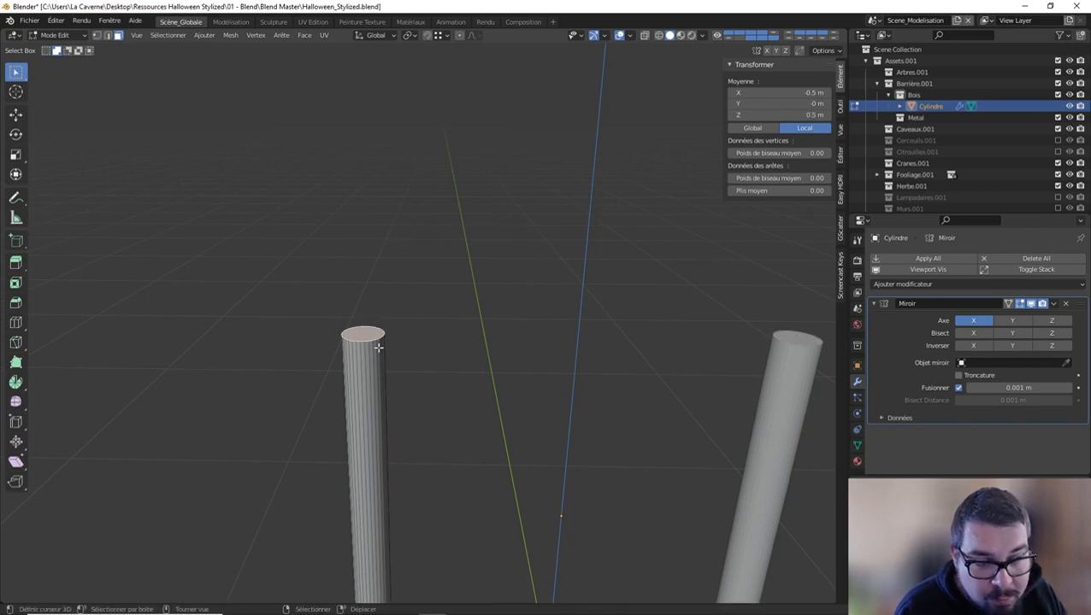
Add one loop cut around the post and slide it towards the top, to a factor of about -0.785
middle_drag(377, 347, 445, 355)
scroll(436, 368, up, 2)
key(ctrl+r)
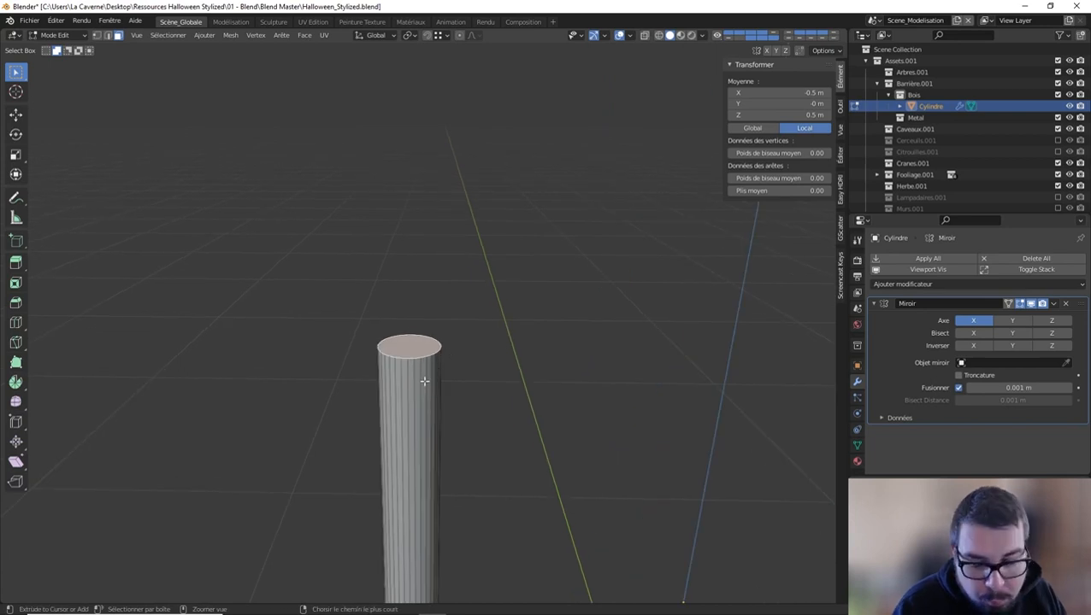
click(426, 385)
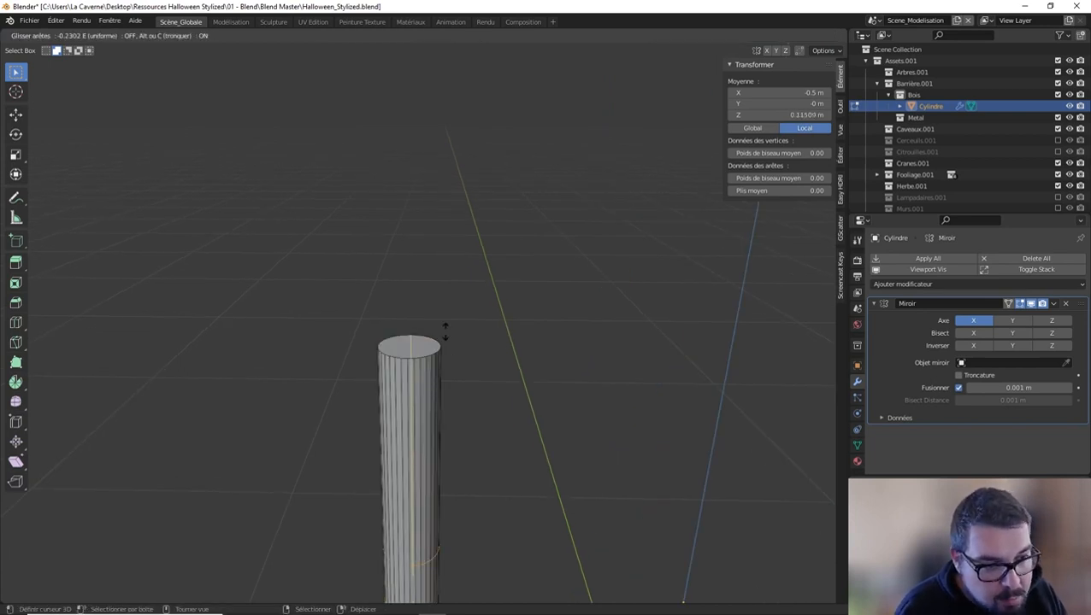
click(469, 212)
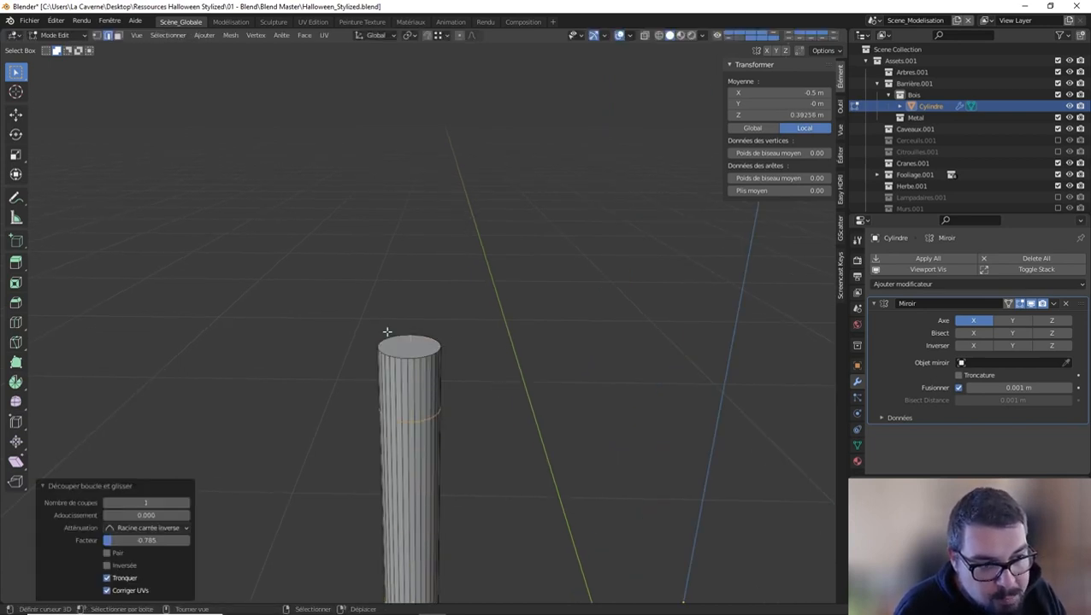
Select the post's top face in face mode and scale it to 0.1 to form a pointed tip
click(118, 35)
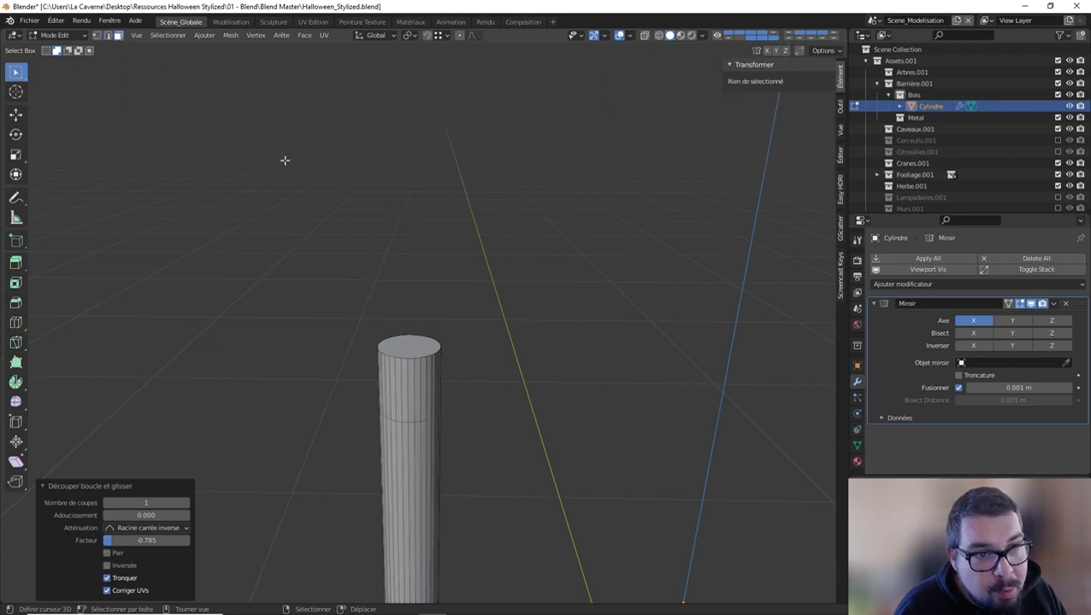
click(415, 338)
text(s0.2)
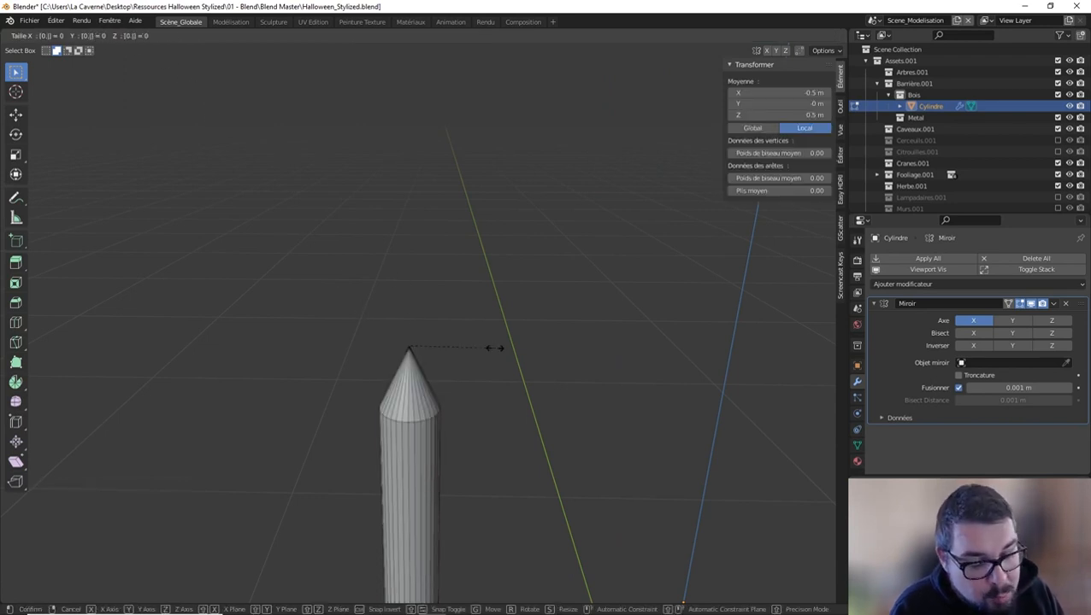
key(BackSpace)
text(1)
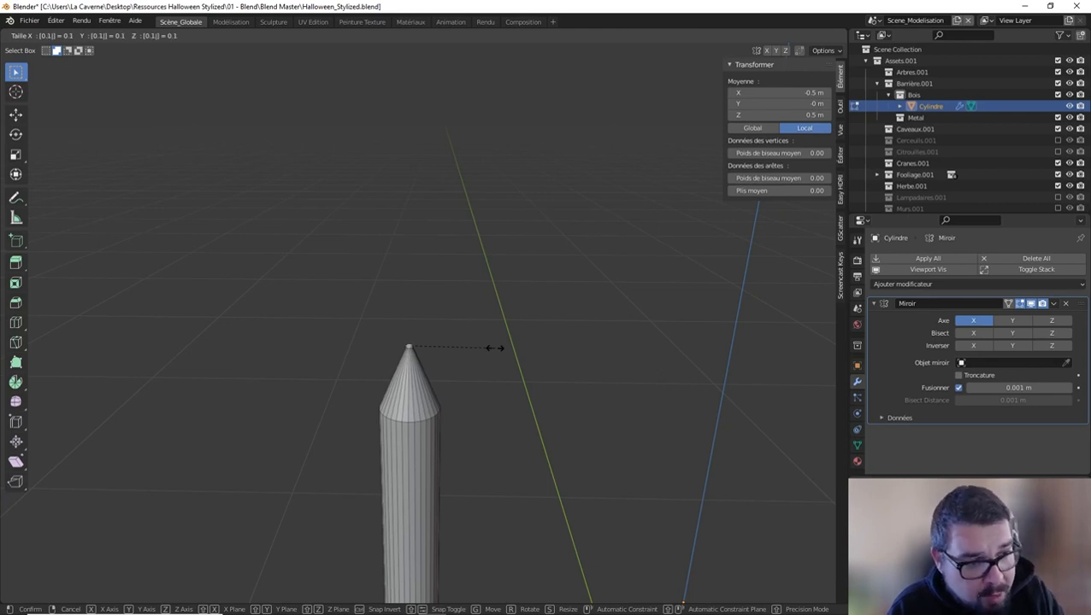
key(Return)
Extrude the tip face in place and scale it to about 0.408 in X and Y, excluding Z
key(Tab)
middle_drag(492, 346, 404, 407)
key(Tab)
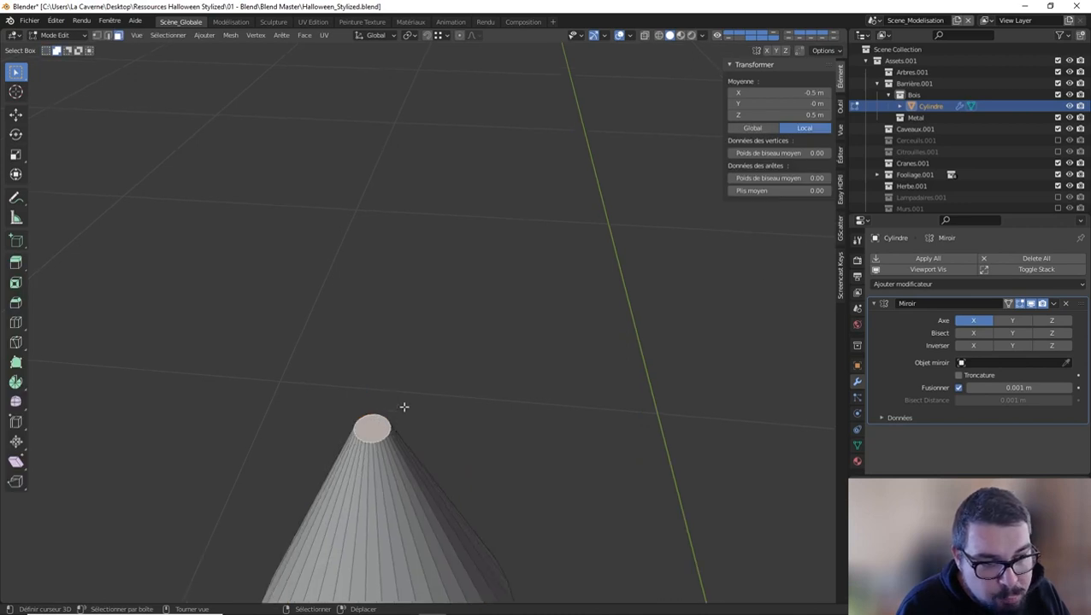
key(s)
key(z)
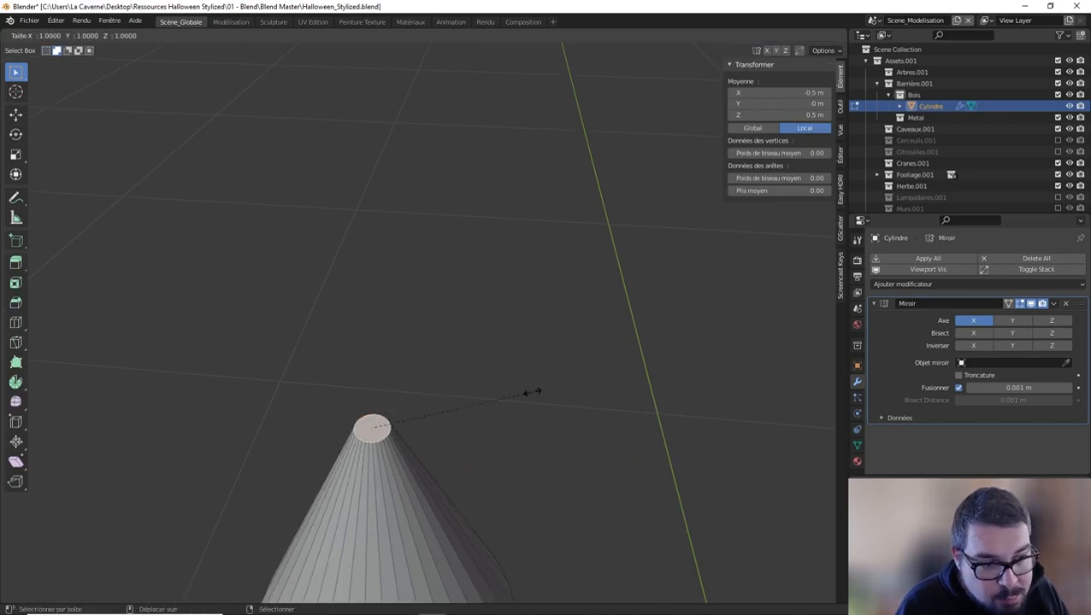
key(shift+z)
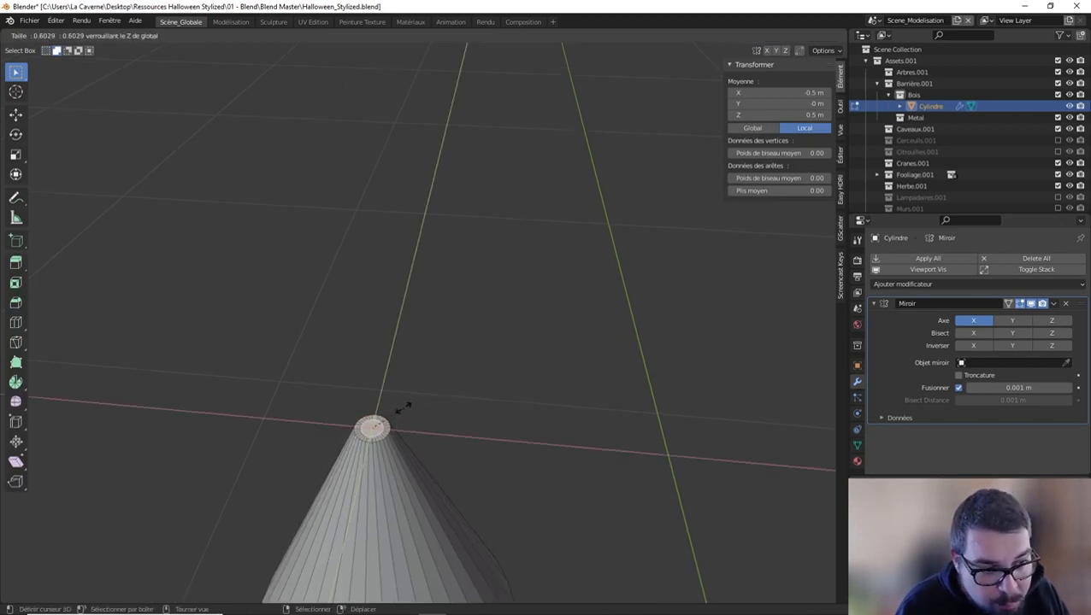
click(381, 411)
middle_drag(445, 399, 464, 383)
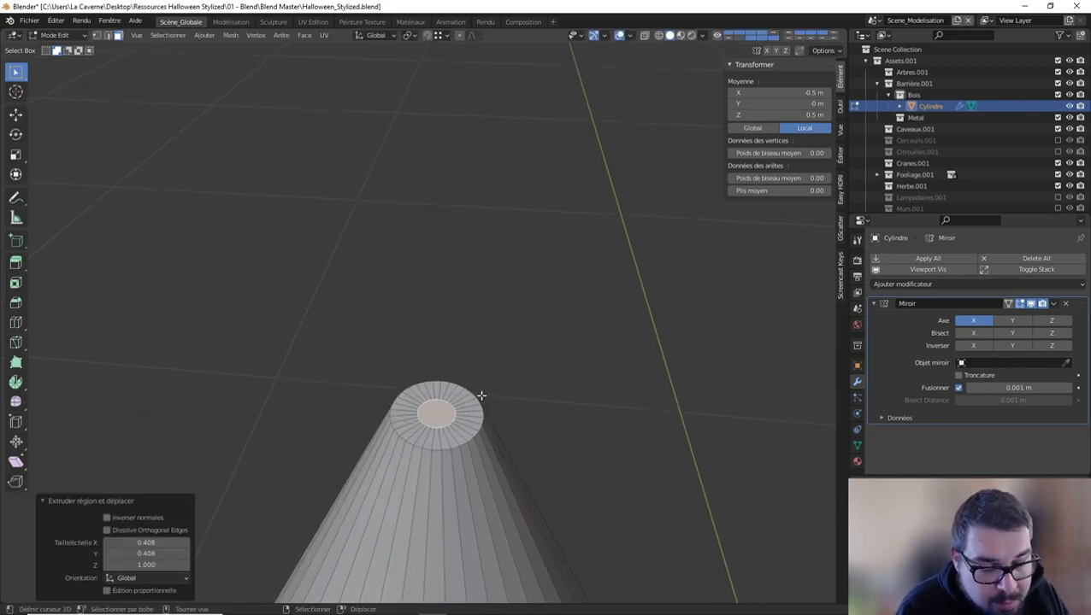
Delete the inner face at the tip and close the hole's edge loop with Grid Fill
key(x)
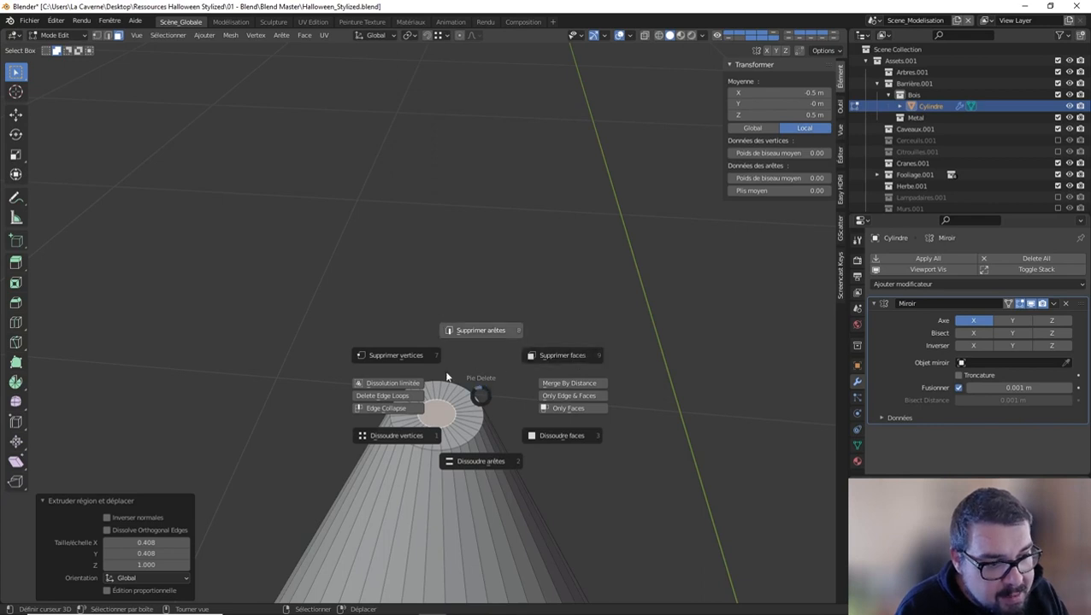
click(537, 330)
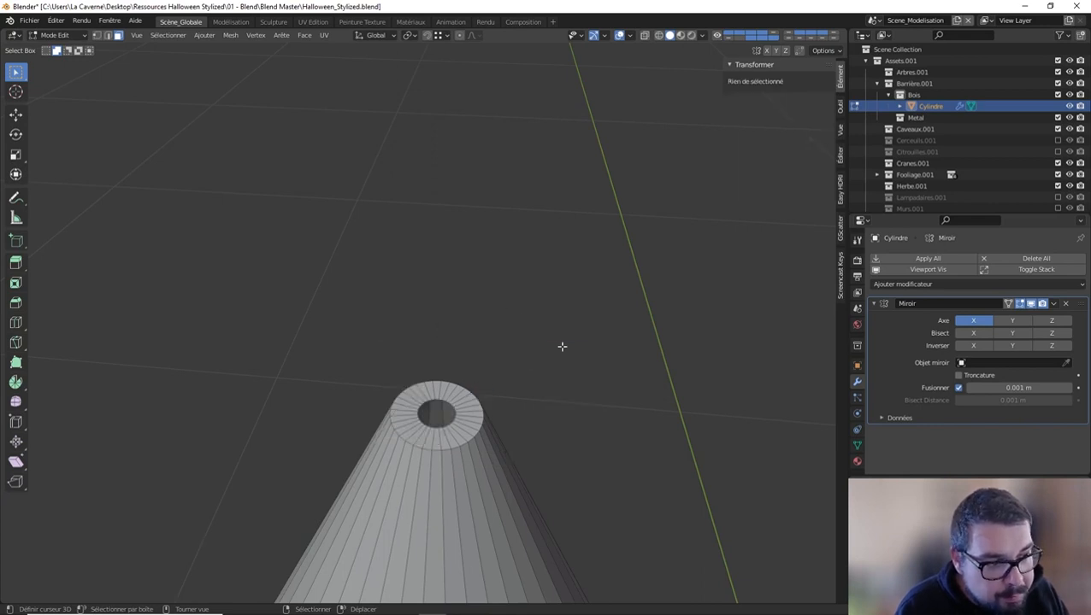
click(107, 36)
alt+click(441, 398)
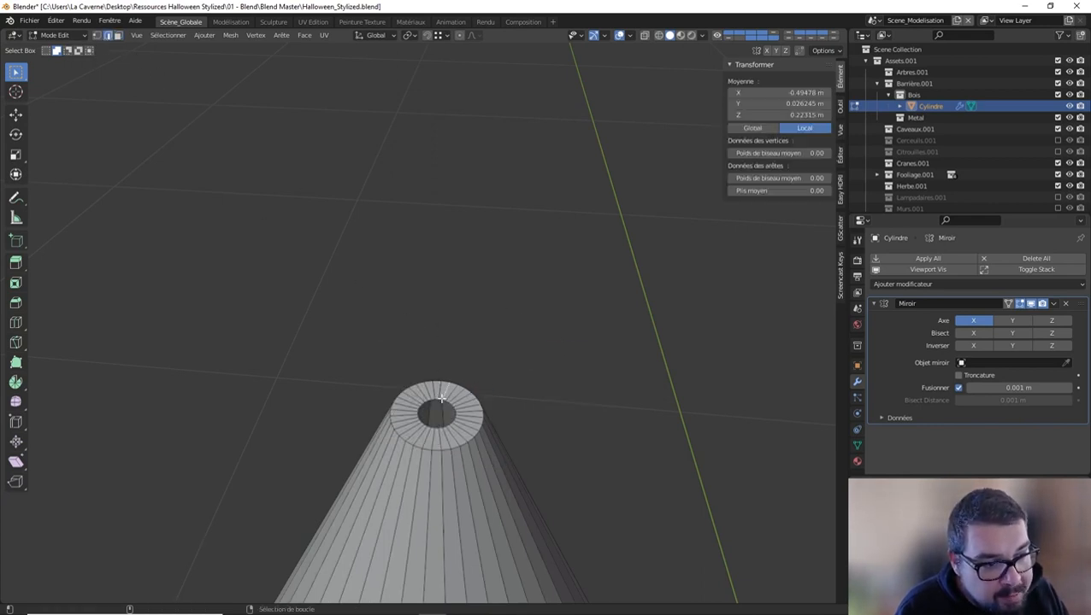
right_click(441, 398)
key(alt+a)
alt+right_click(441, 399)
key(q)
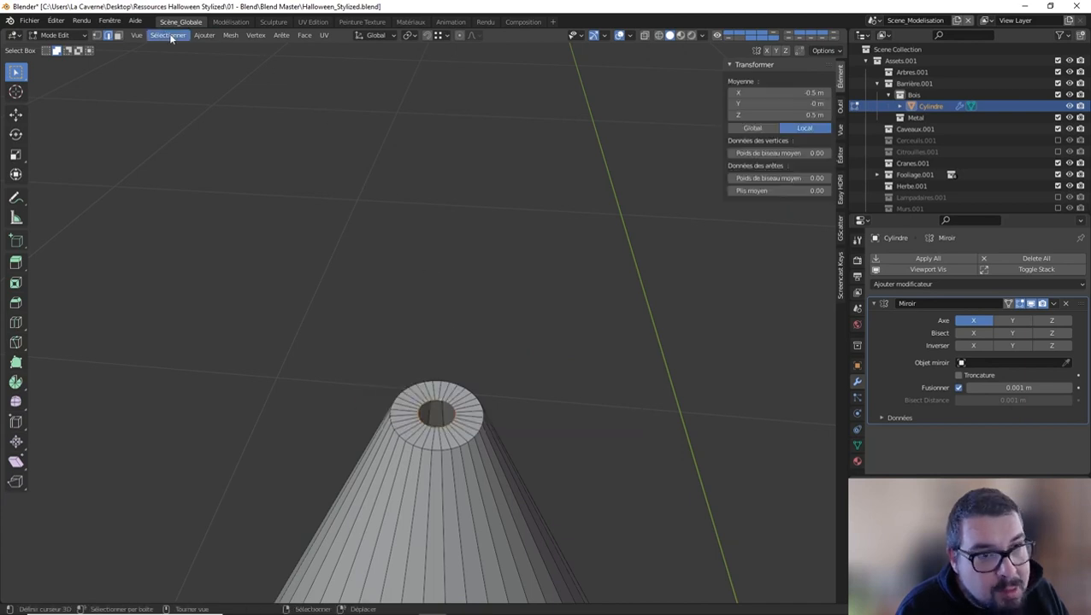
click(257, 35)
mouse_move(302, 36)
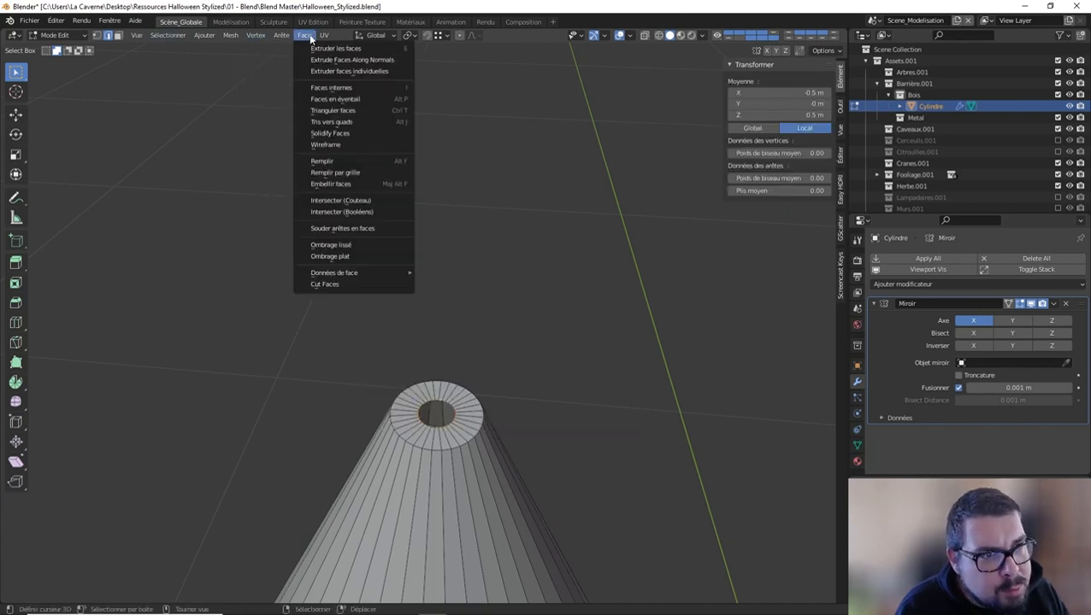
click(363, 177)
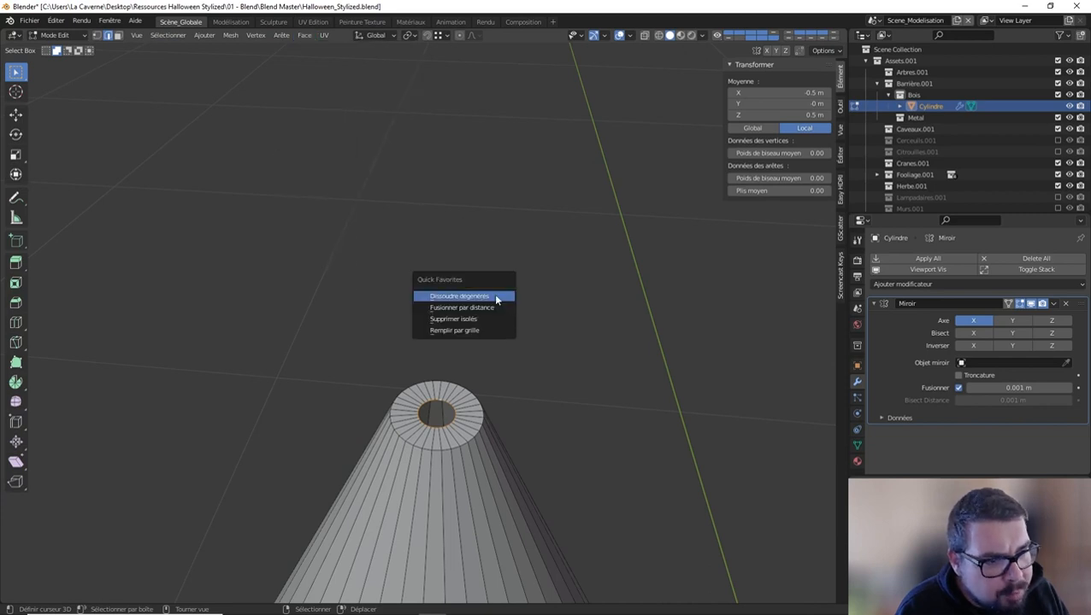
click(468, 336)
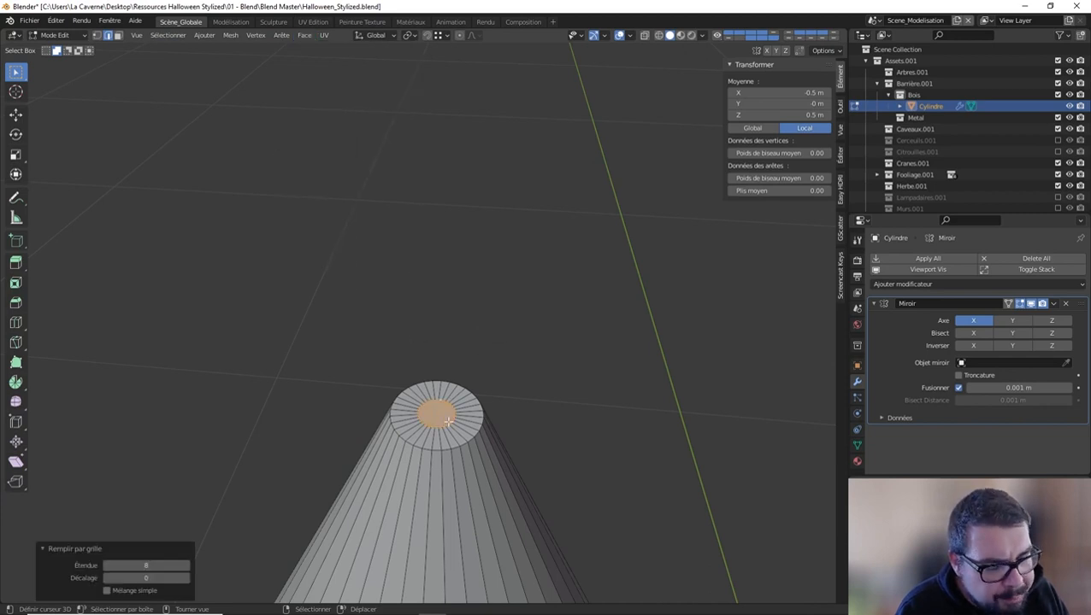
Set the offset of the tip's Grid Fill to 2, checking the grid from the top view
key(KP_7)
shift+middle_drag(425, 468, 438, 290)
scroll(510, 427, up, 4)
shift+middle_drag(533, 461, 469, 348)
scroll(469, 359, up, 3)
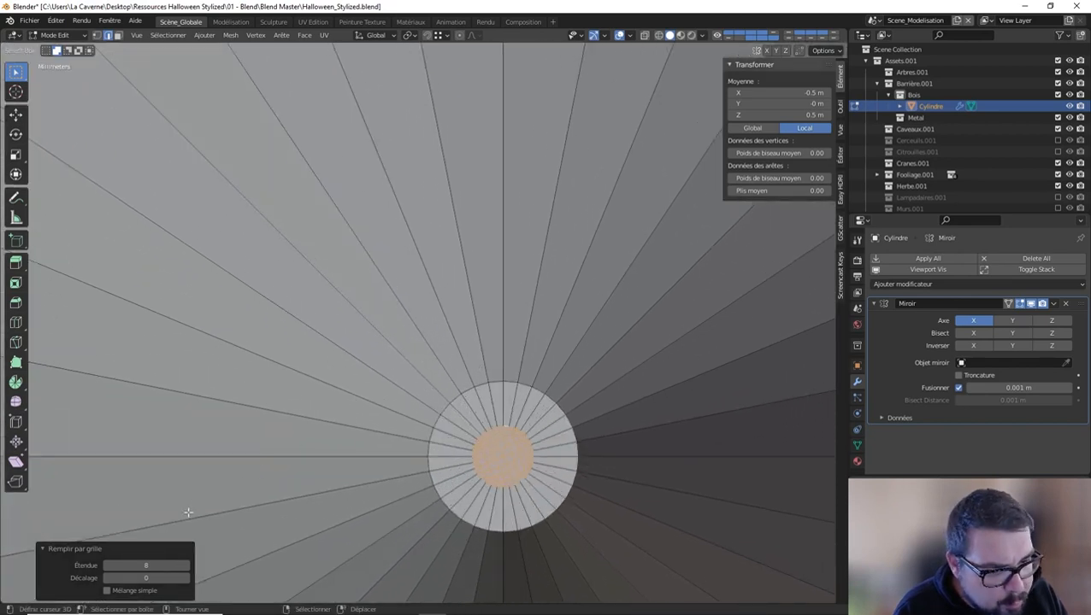
click(186, 579)
click(187, 579)
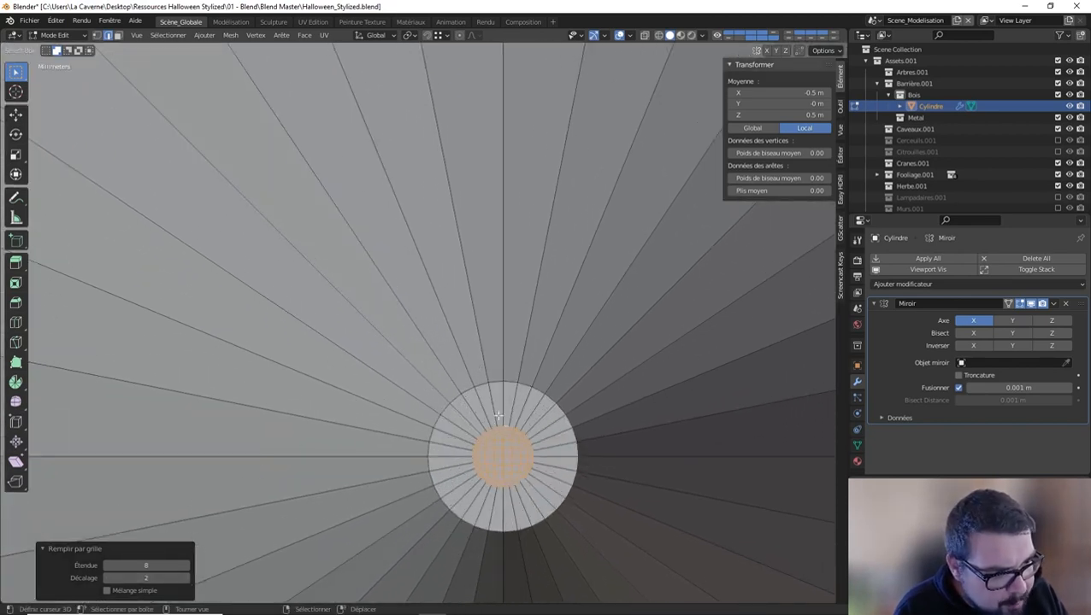
Add one horizontal loop cut near the post's bottom end, slid down to a factor of 0.884
scroll(526, 459, down, 10)
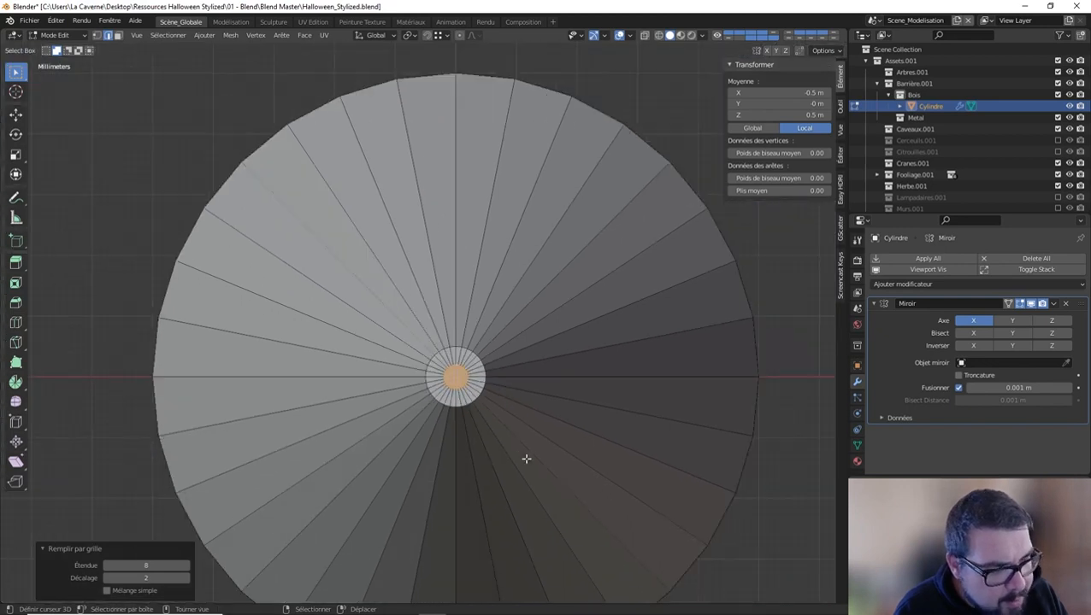
key(Tab)
middle_drag(526, 452, 520, 296)
scroll(522, 436, down, 9)
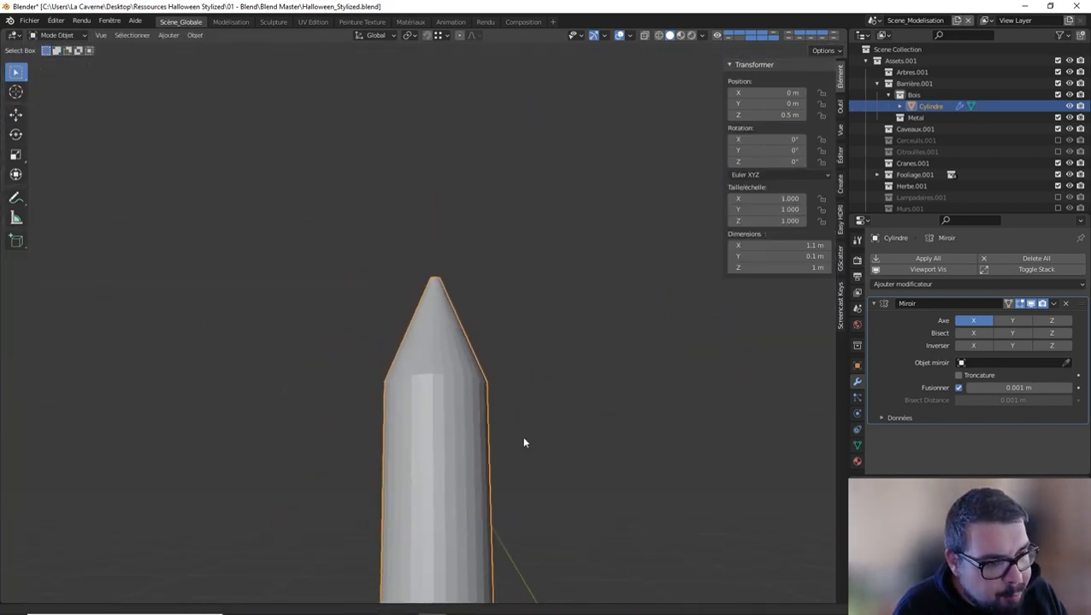
shift+middle_drag(521, 439, 497, 323)
shift+middle_drag(497, 479, 508, 263)
shift+middle_drag(501, 414, 508, 287)
scroll(508, 288, up, 4)
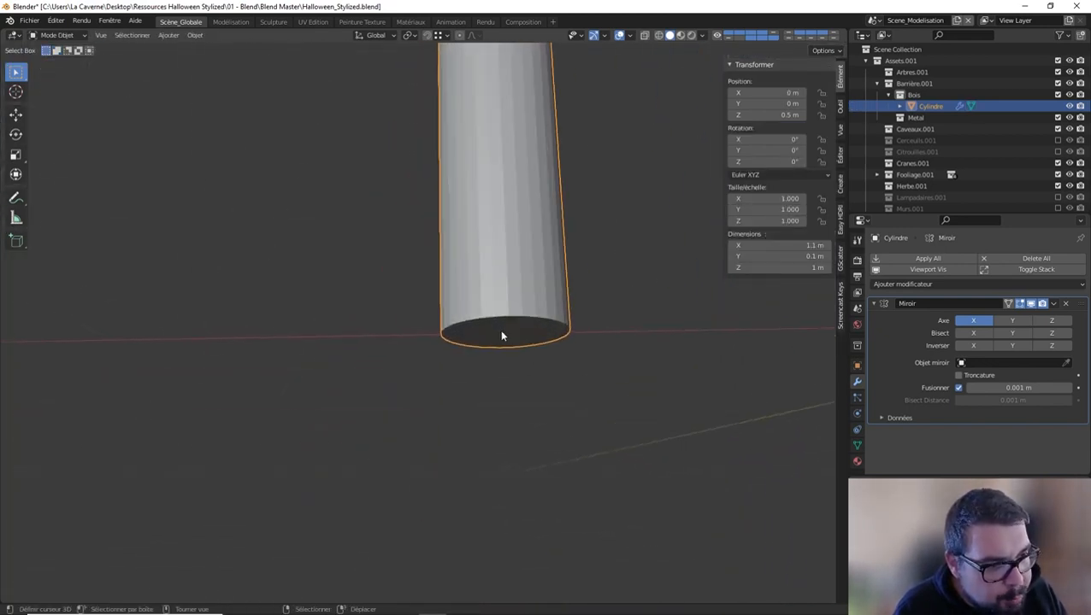
key(Tab)
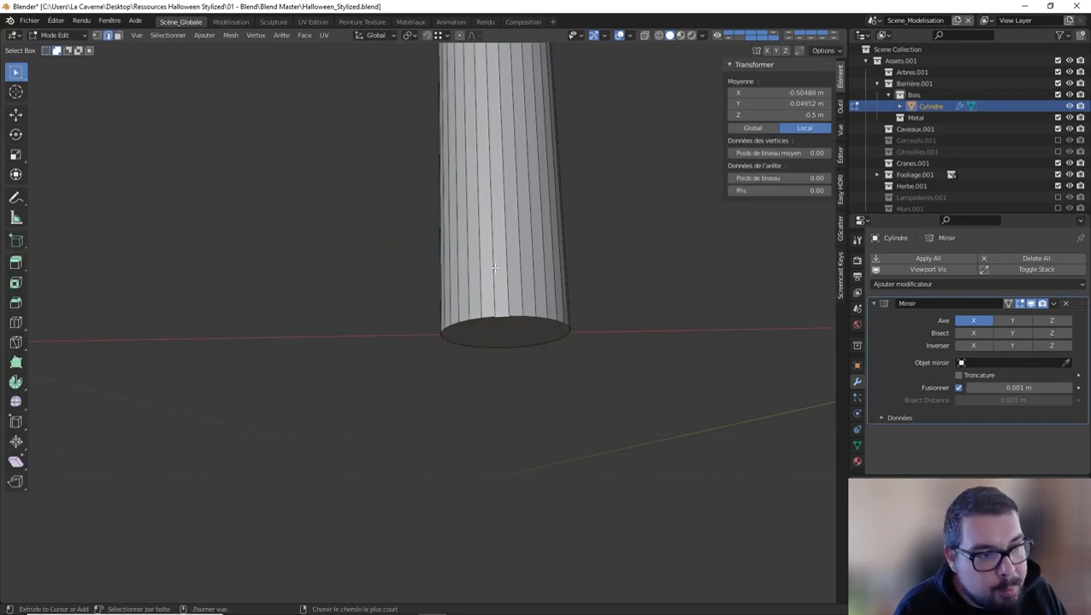
key(ctrl+r)
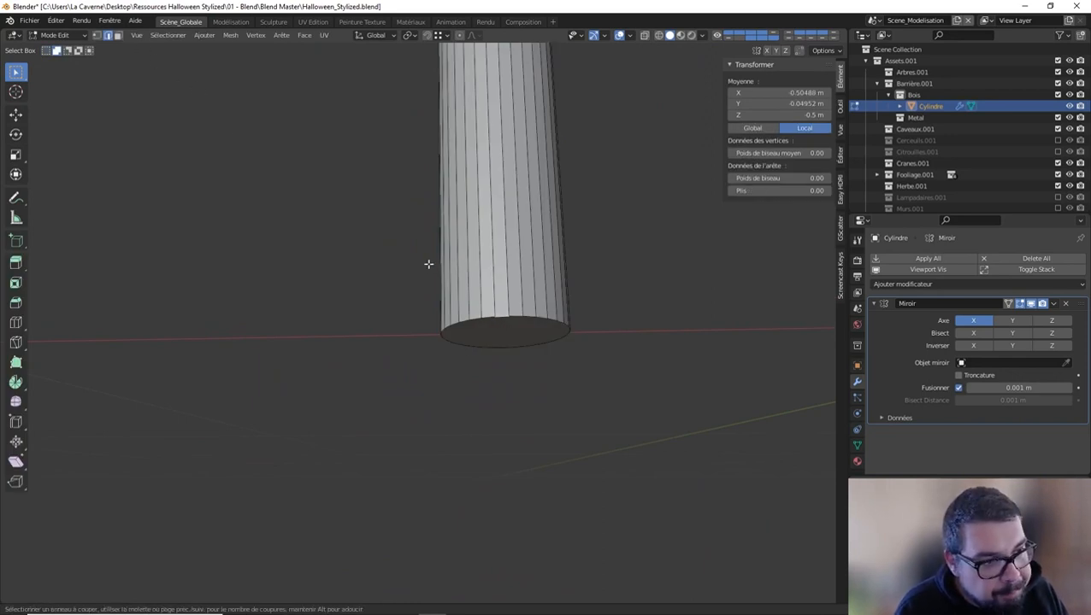
click(462, 336)
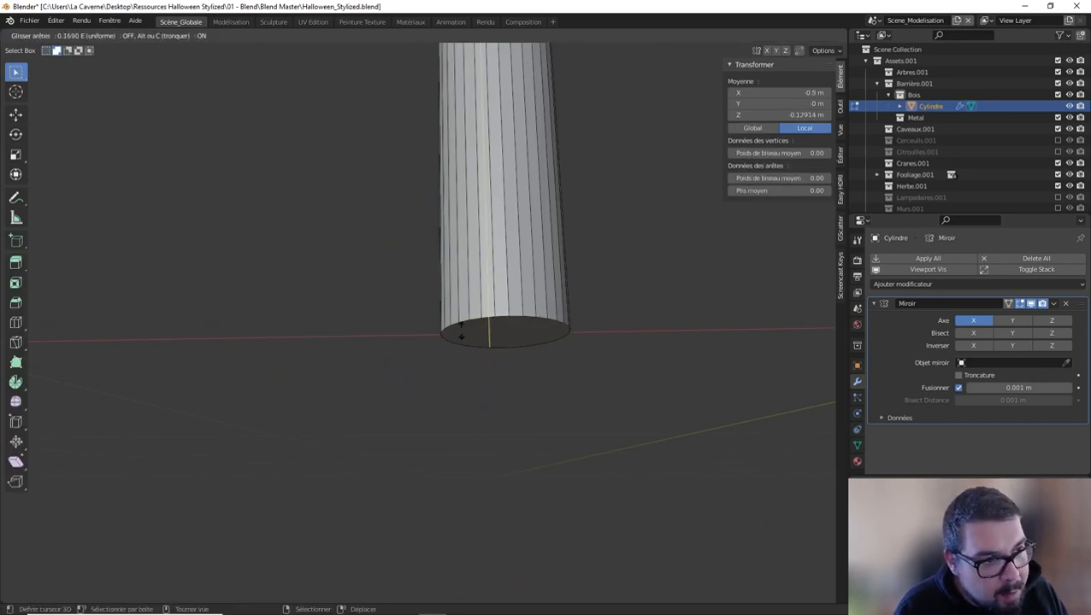
click(482, 587)
Select the post's bottom face in face mode and scale it to 0.75 to taper the foot
click(117, 36)
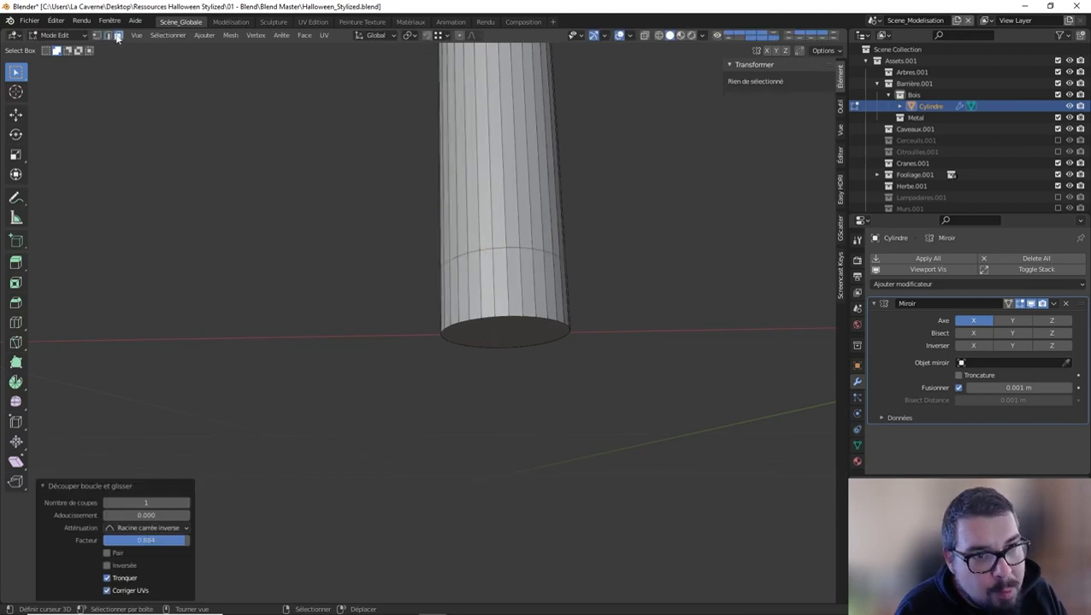
click(502, 332)
text(s0.7)
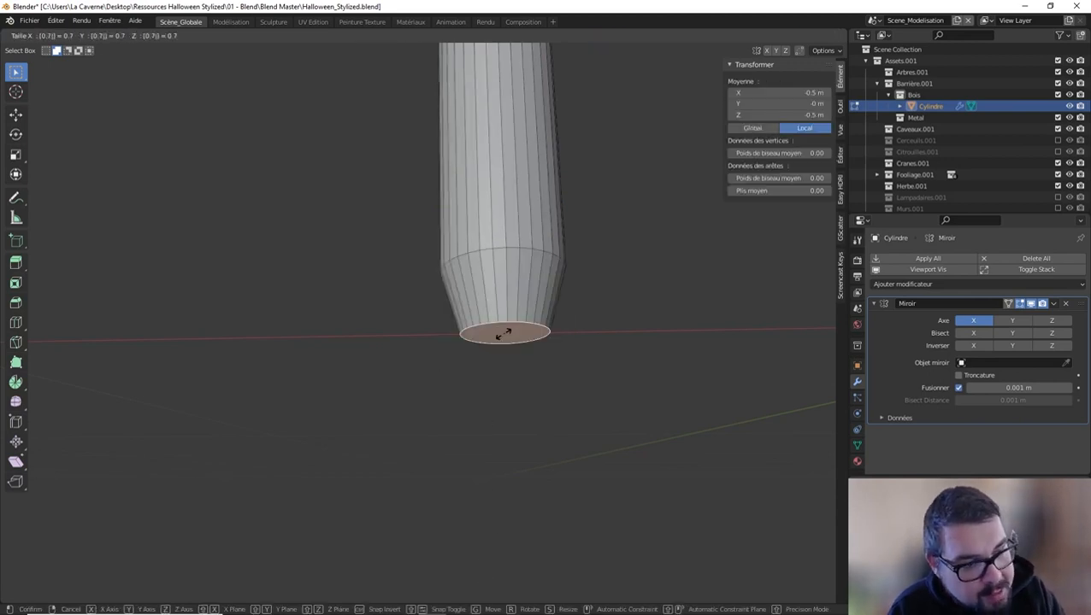
text(5)
key(Return)
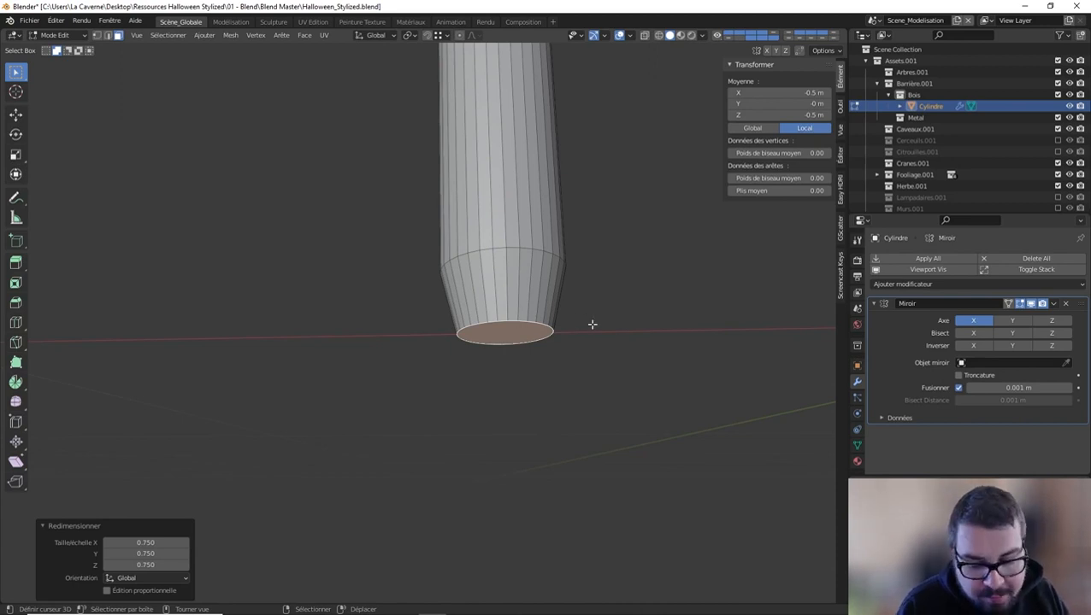
Extrude the bottom face in place, scale it to about 0.879 in X and Y excluding Z, and shrink it a little further
key(s)
key(shift+z)
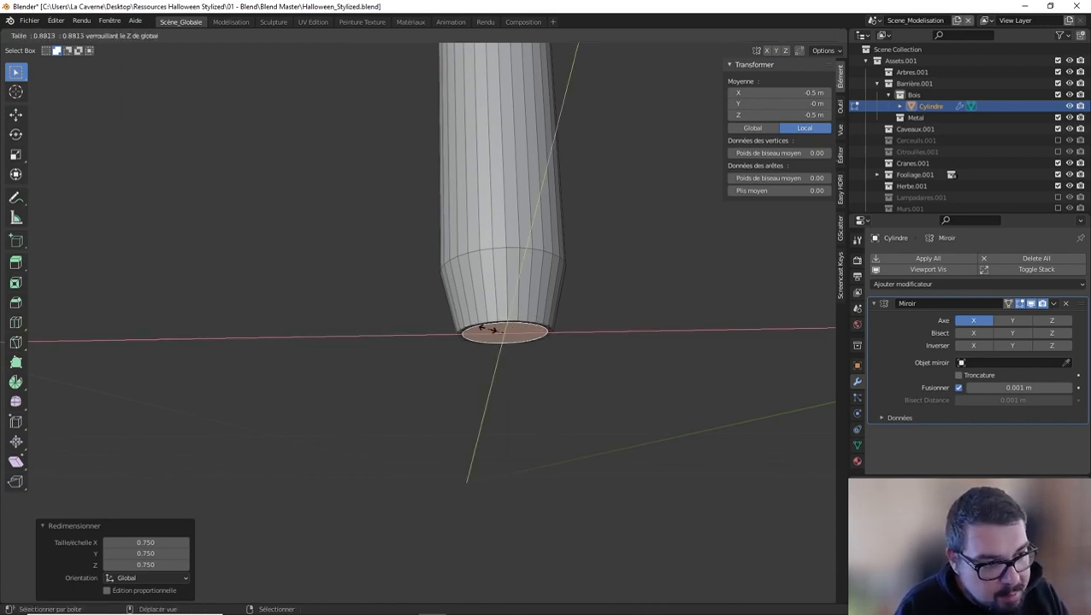
click(485, 329)
key(s)
key(shift+z)
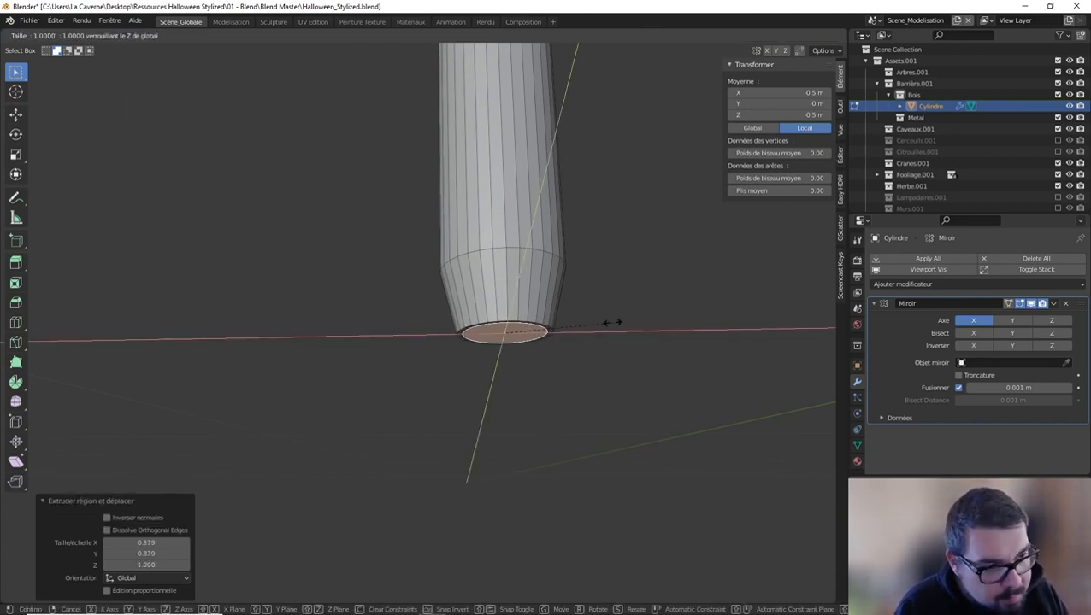
click(507, 331)
Delete the inner bottom face and close the hole's edge loop with Grid Fill
key(x)
click(579, 311)
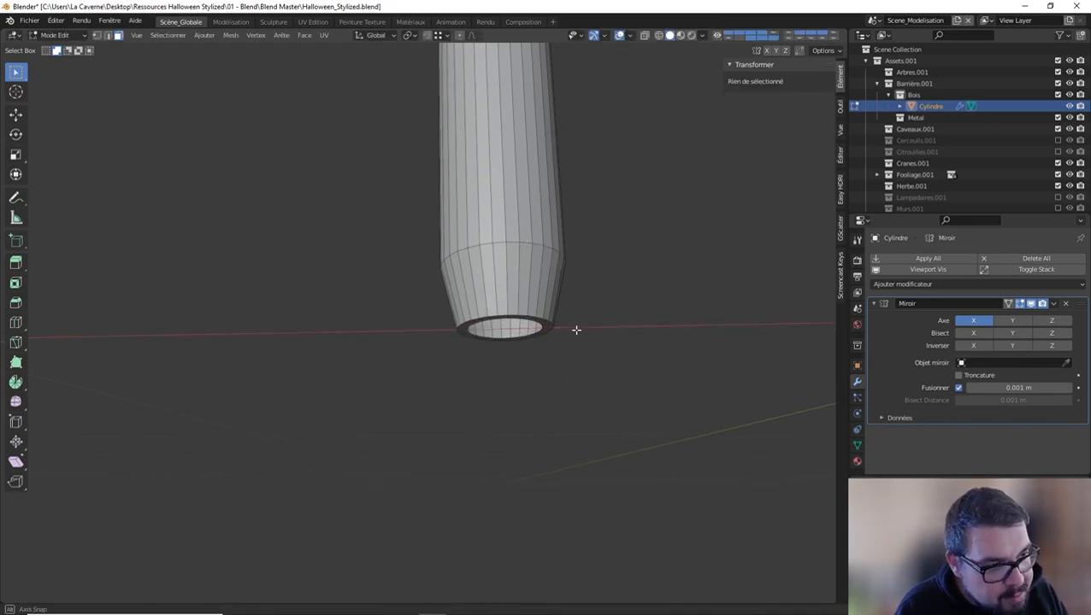
middle_drag(575, 329, 536, 252)
click(108, 37)
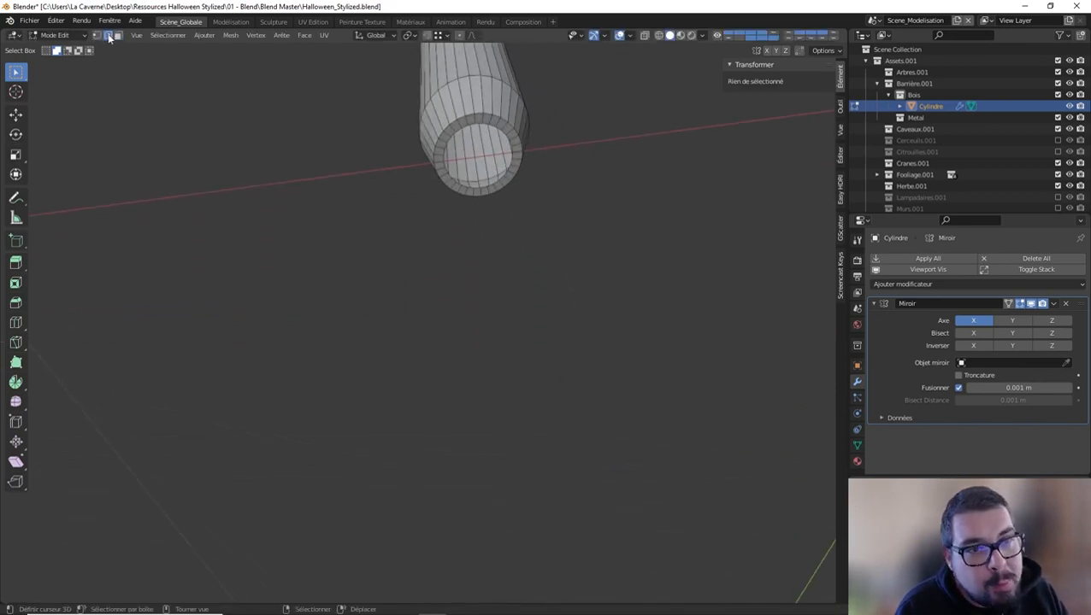
alt+click(505, 131)
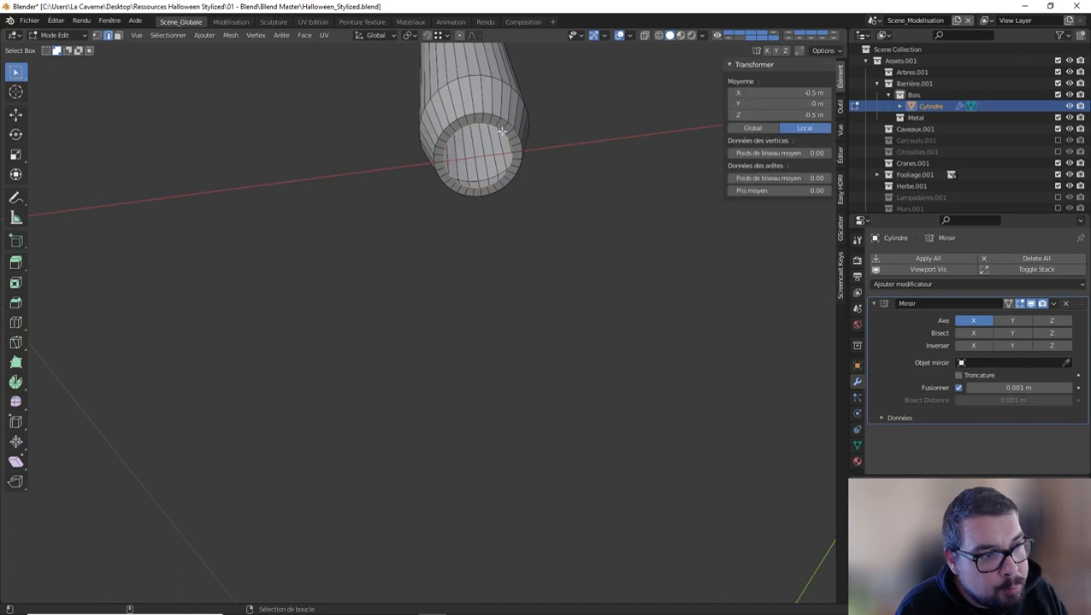
key(q)
click(479, 132)
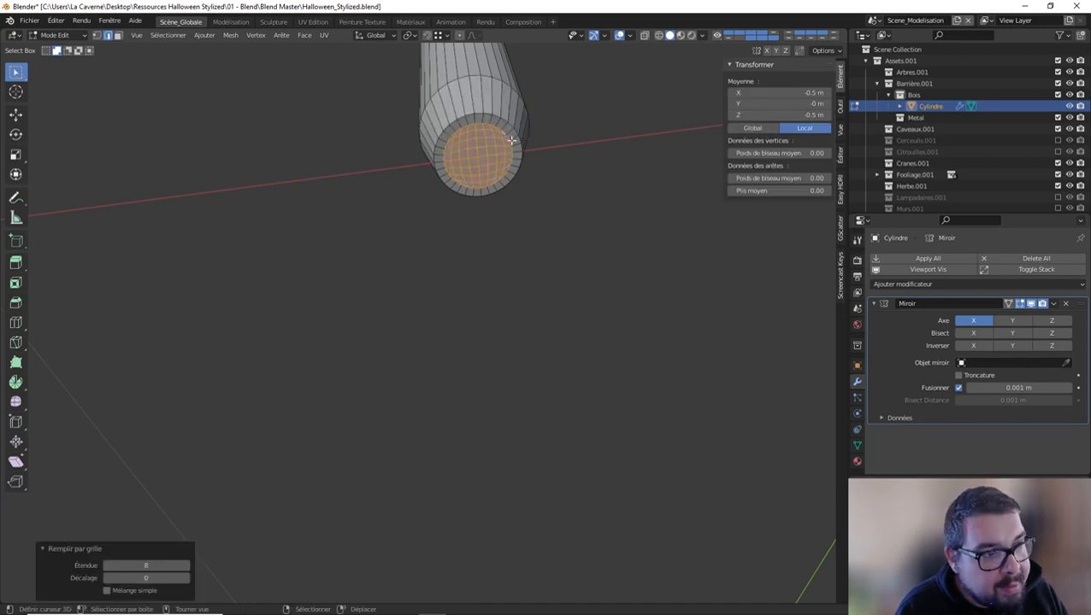
middle_drag(497, 191, 518, 292)
Return to object mode and apply the post object's rotation
key(Tab)
key(q)
click(454, 201)
key(q)
click(436, 208)
scroll(516, 211, down, 10)
scroll(519, 294, up, 4)
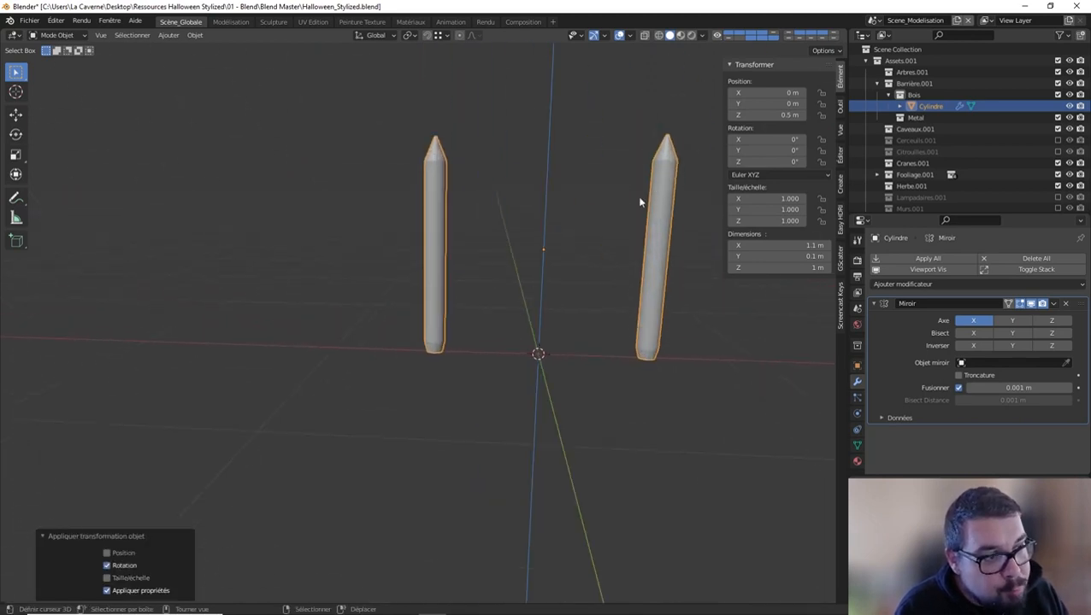
shift+middle_drag(513, 207, 520, 268)
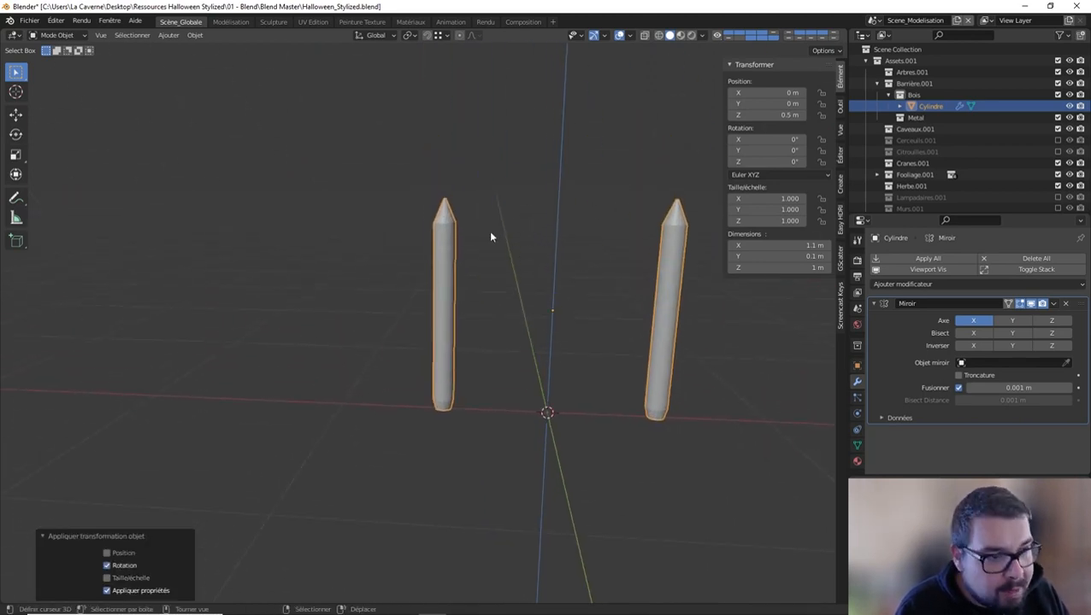
Enter edit mode, clear the selection and select the edge loop around the post's bottom rim
key(Tab)
middle_drag(474, 425, 487, 375)
scroll(487, 374, up, 4)
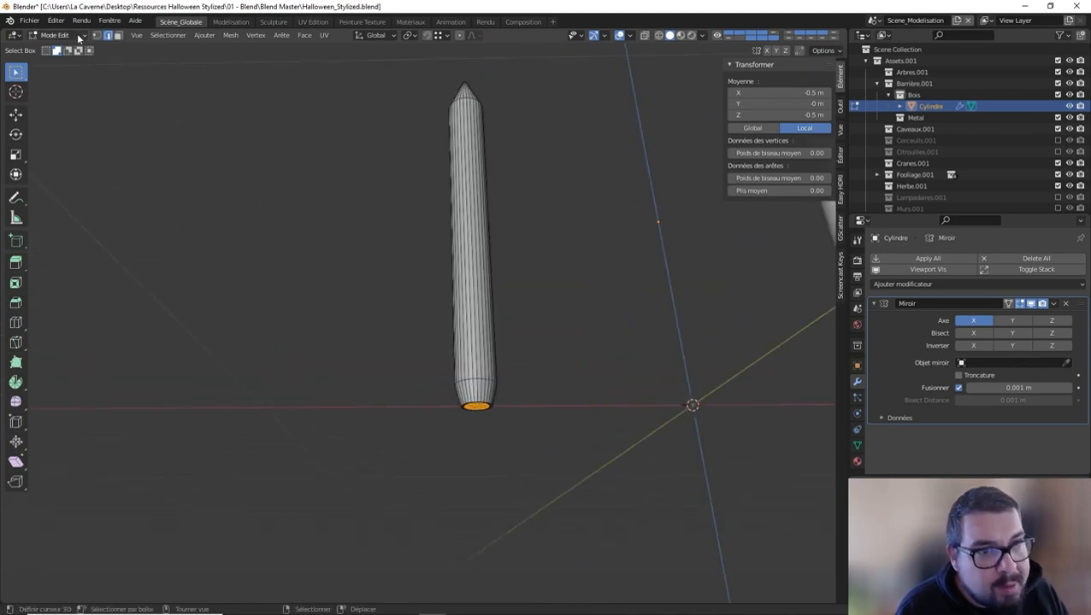
scroll(496, 508, up, 3)
middle_drag(497, 509, 502, 482)
scroll(570, 407, up, 3)
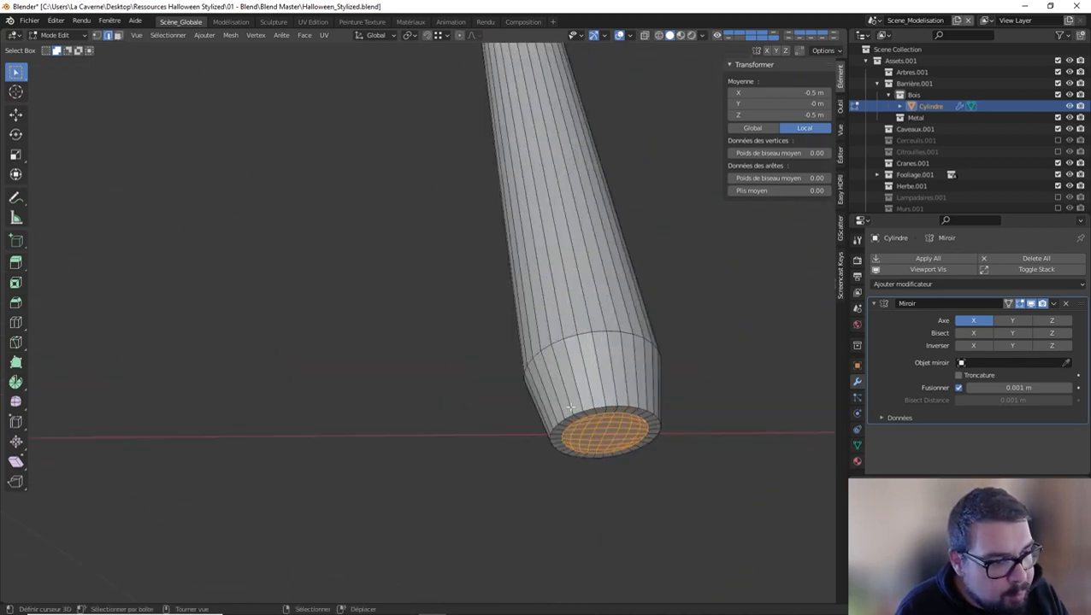
key(alt+a)
alt+right_click(588, 408)
scroll(598, 128, down, 2)
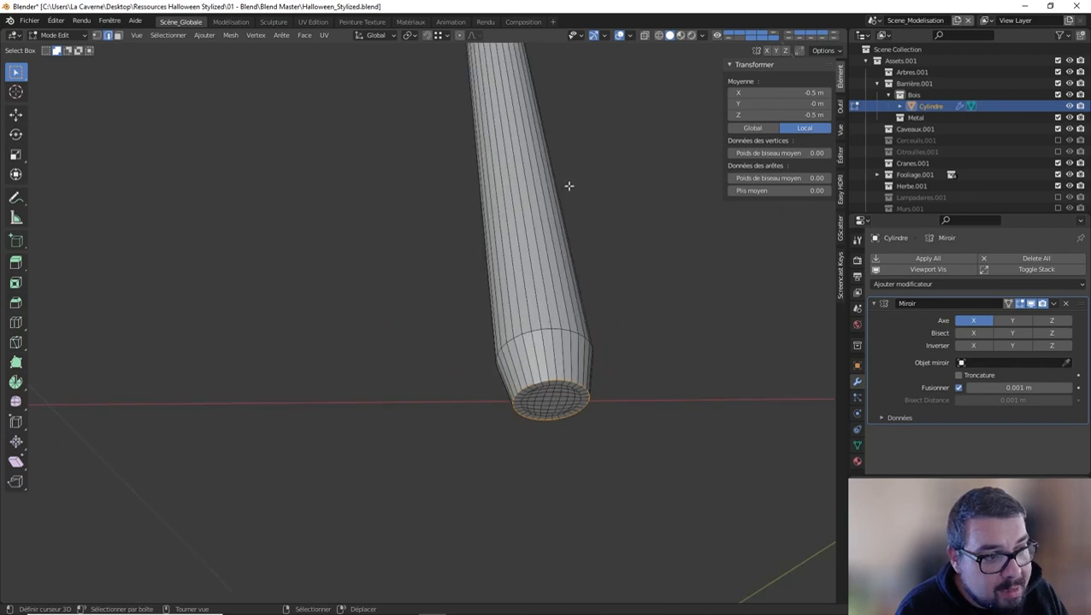
Extend the selection with a straight line of vertical edges from the bottom rim up to the tip, on the side facing the mirrored post
middle_drag(569, 186, 535, 246)
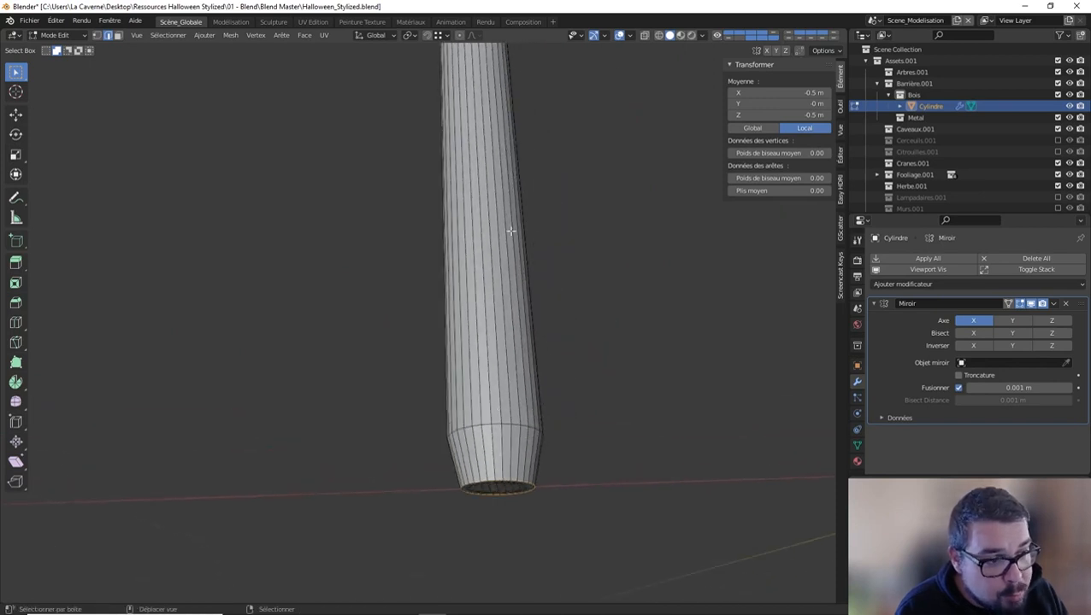
middle_drag(508, 429, 376, 407)
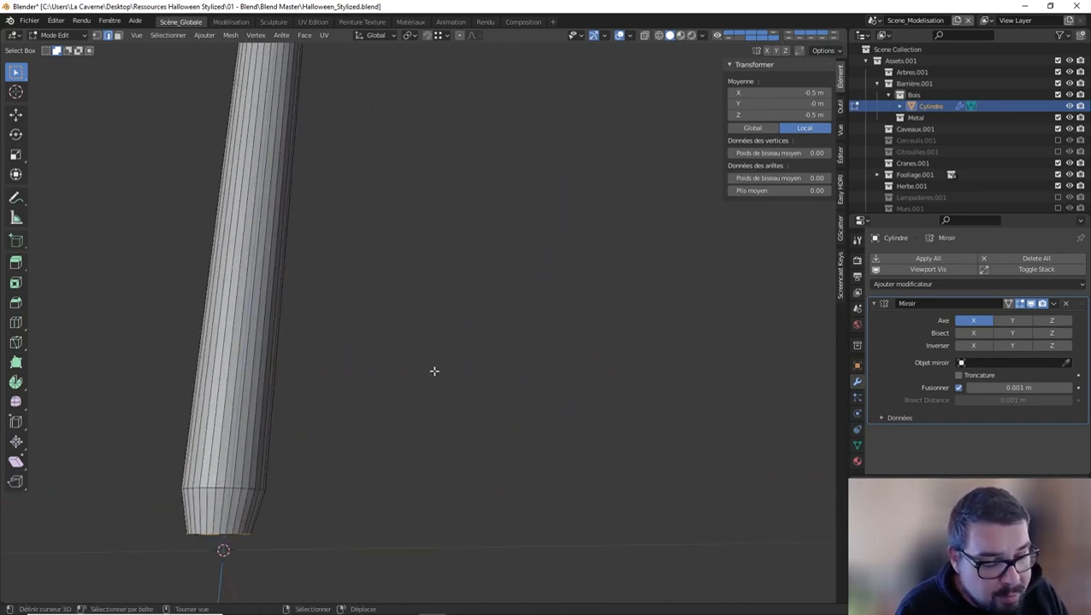
key(KP_3)
shift+middle_drag(258, 469, 327, 456)
key(ctrl+KP_3)
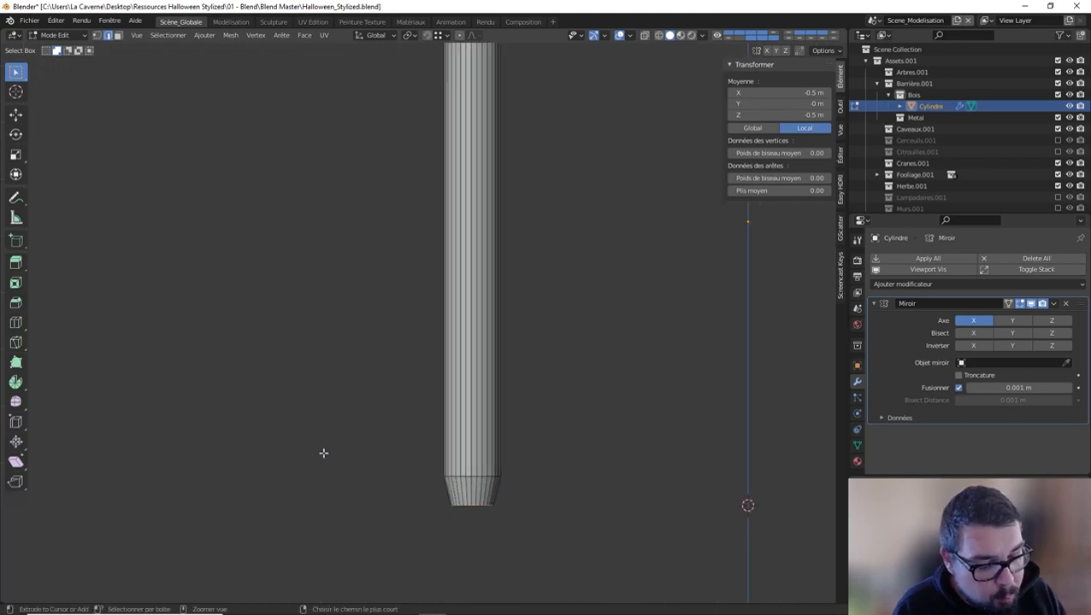
shift+click(528, 501)
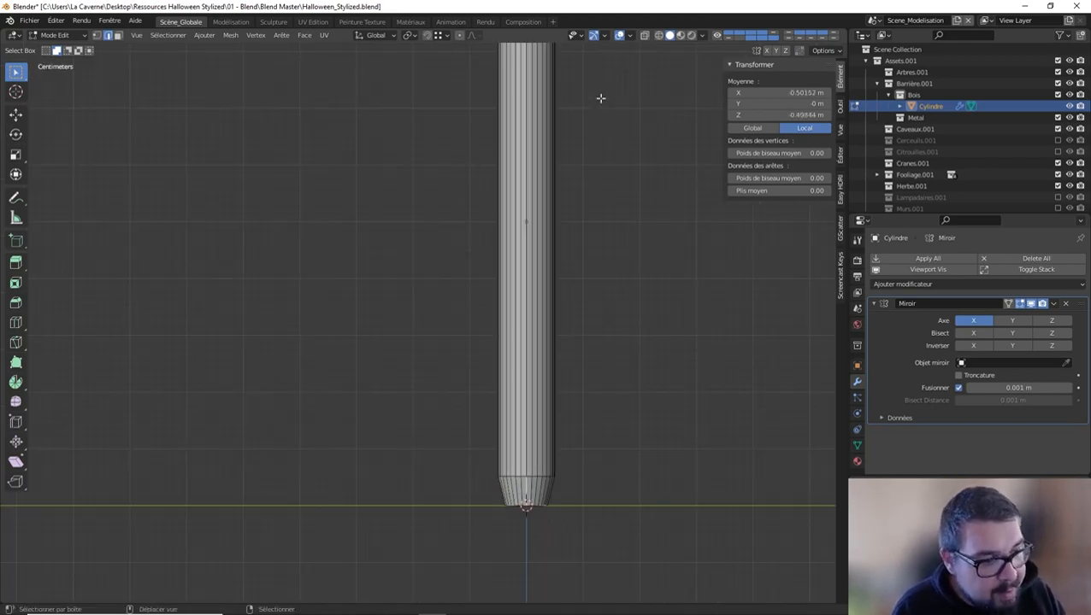
shift+middle_drag(600, 98, 586, 434)
ctrl+click(512, 296)
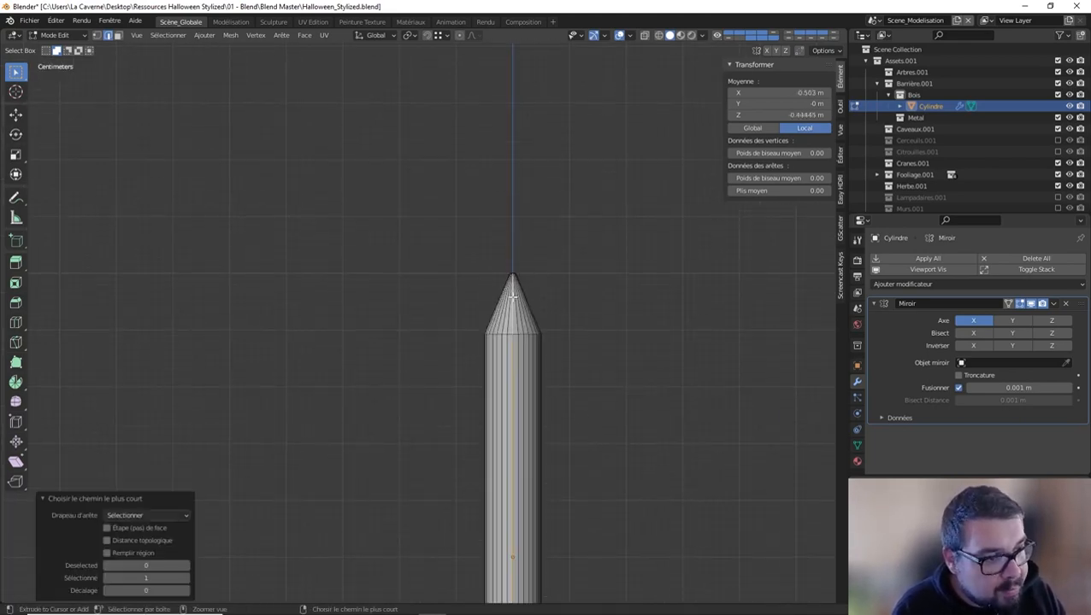
Add the edge loops at the cone's base and around the tip, and mark all selected edges as UV seams
middle_drag(512, 296, 528, 363)
alt+click(552, 283)
scroll(528, 316, up, 2)
shift+middle_drag(566, 324, 606, 384)
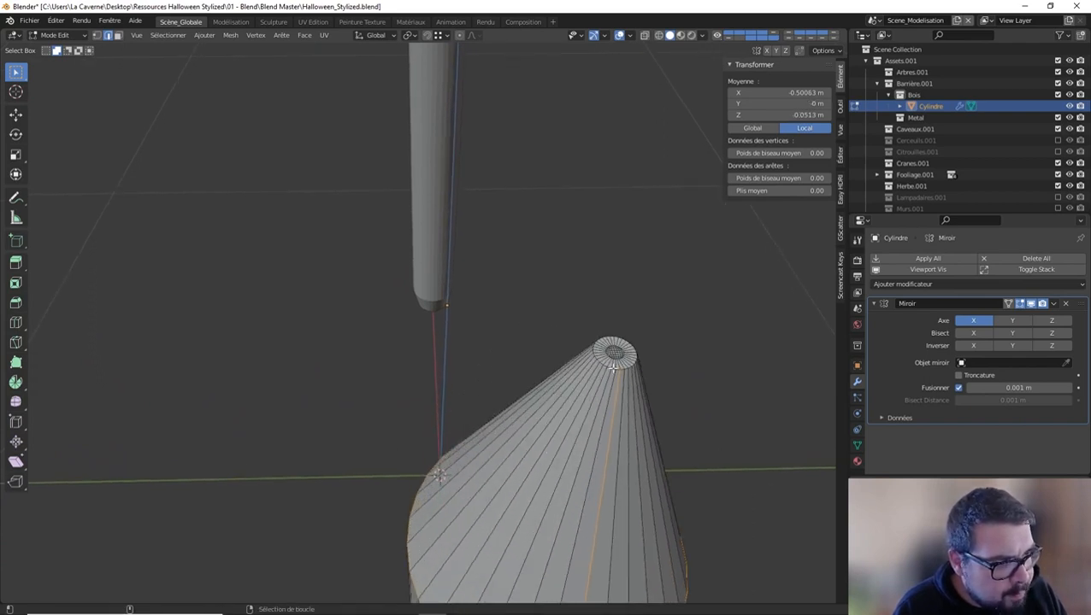
alt+click(613, 364)
key(ctrl+e)
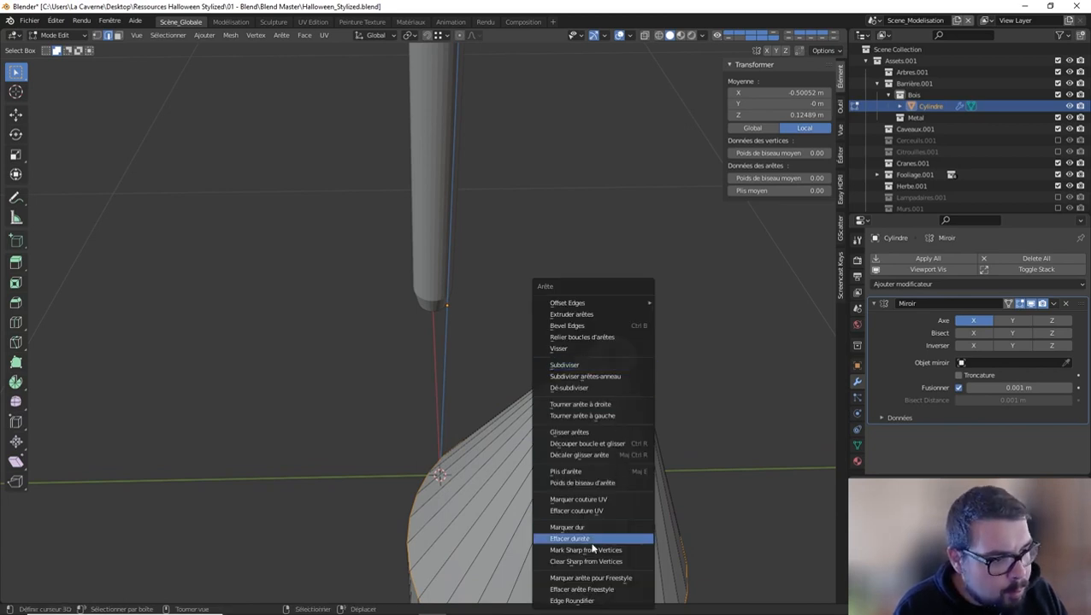
click(608, 500)
Select the whole post mesh and unwrap it with the angle-based method and a 0.001 margin
key(a)
click(605, 418)
key(a)
click(603, 346)
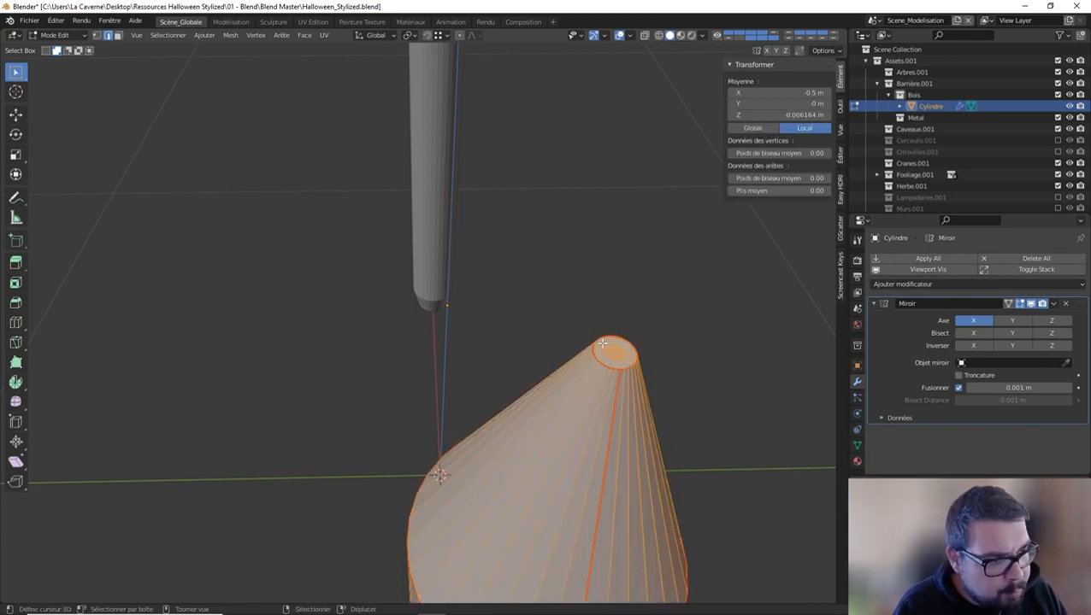
key(u)
click(542, 211)
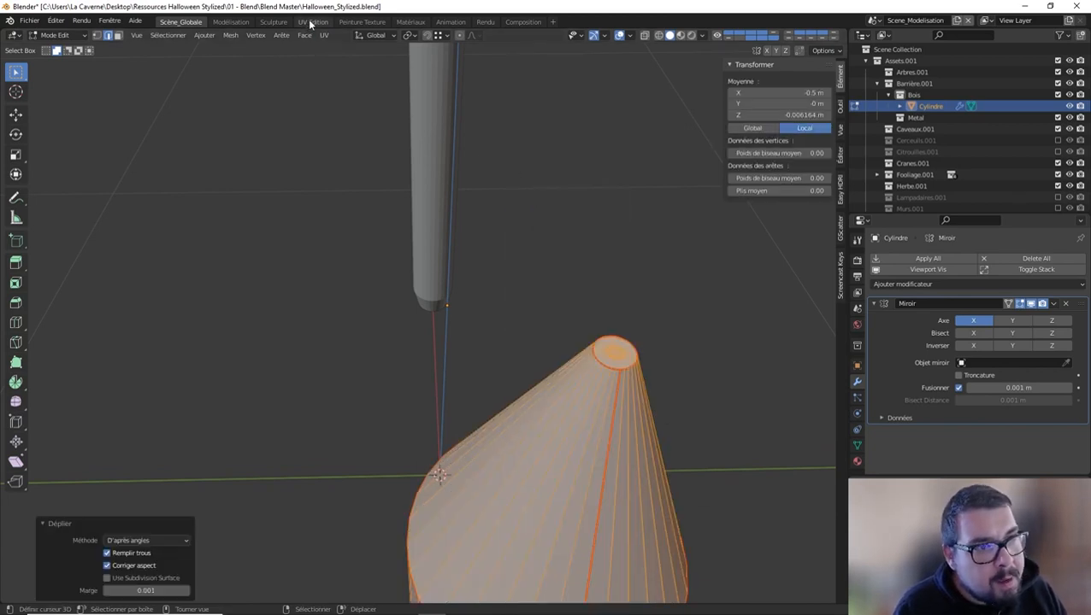
Straighten the post body's and cone's UV islands with TexTools Rectify in the UV editing workspace
click(313, 23)
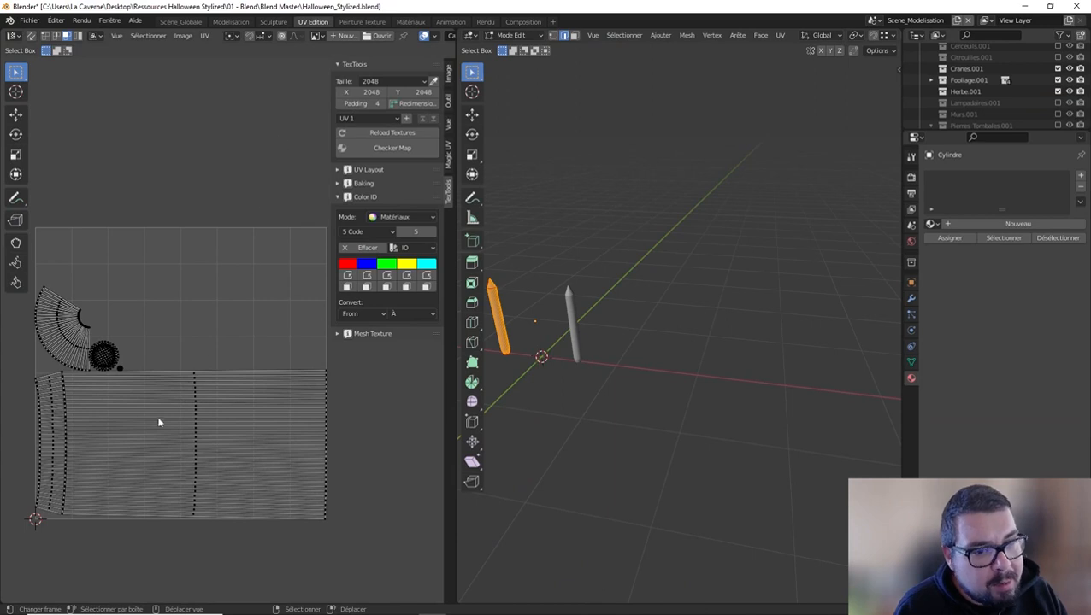
key(a)
key(q)
click(224, 429)
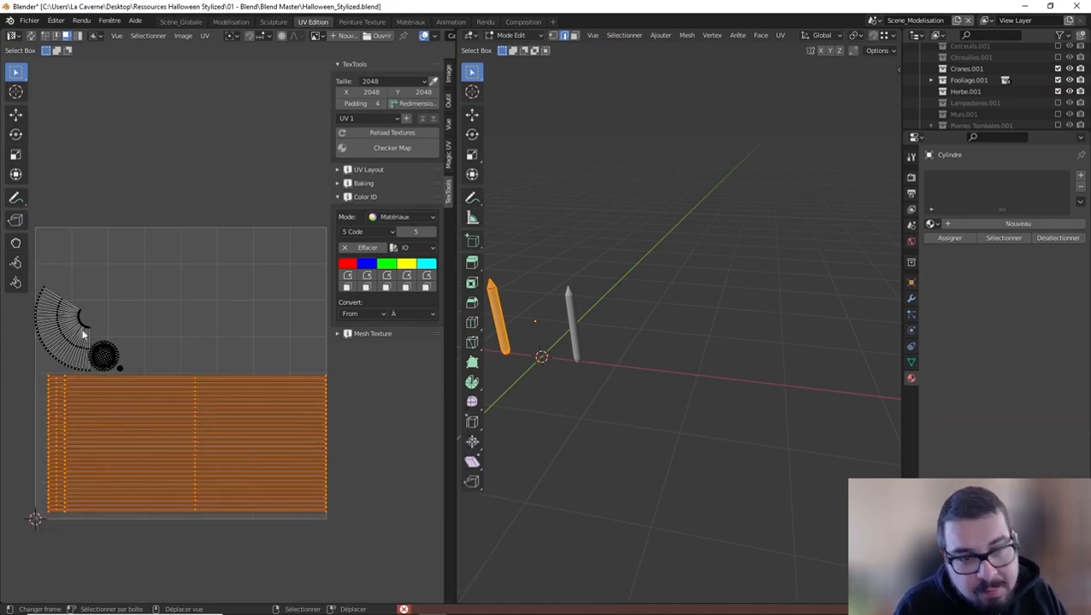
key(l)
key(q)
click(79, 327)
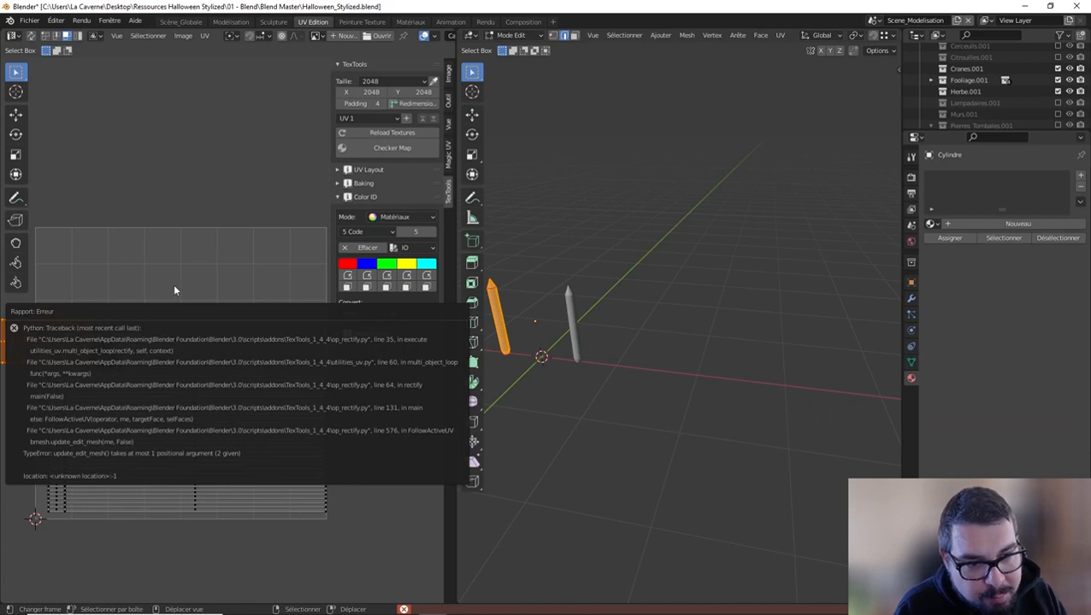
Average the scale of all UV islands, pack them, and return to object mode with the posts framed
key(a)
key(ctrl+a)
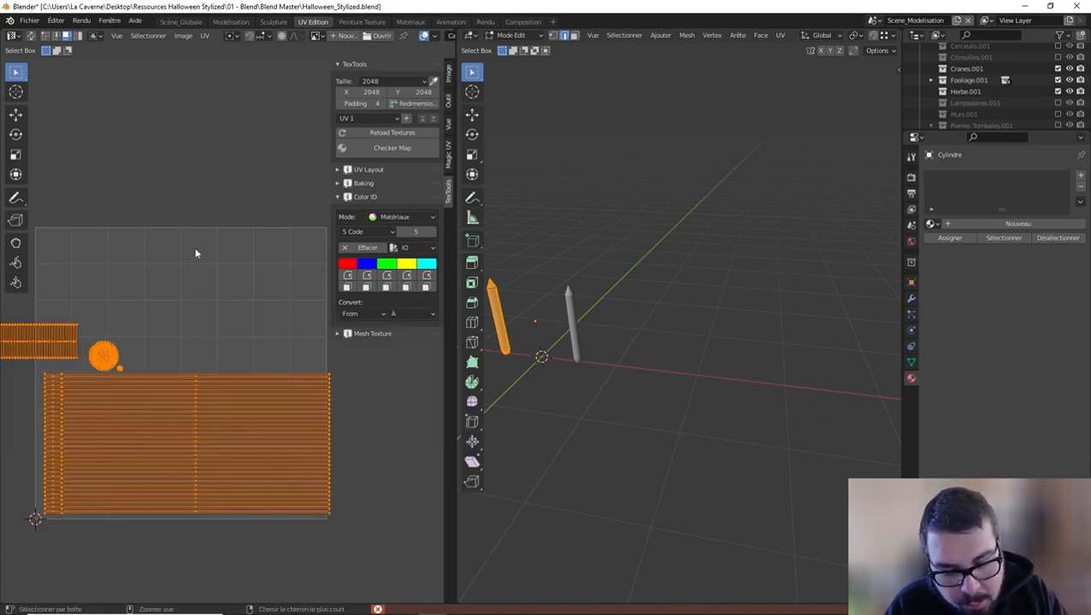
key(ctrl+p)
key(Tab)
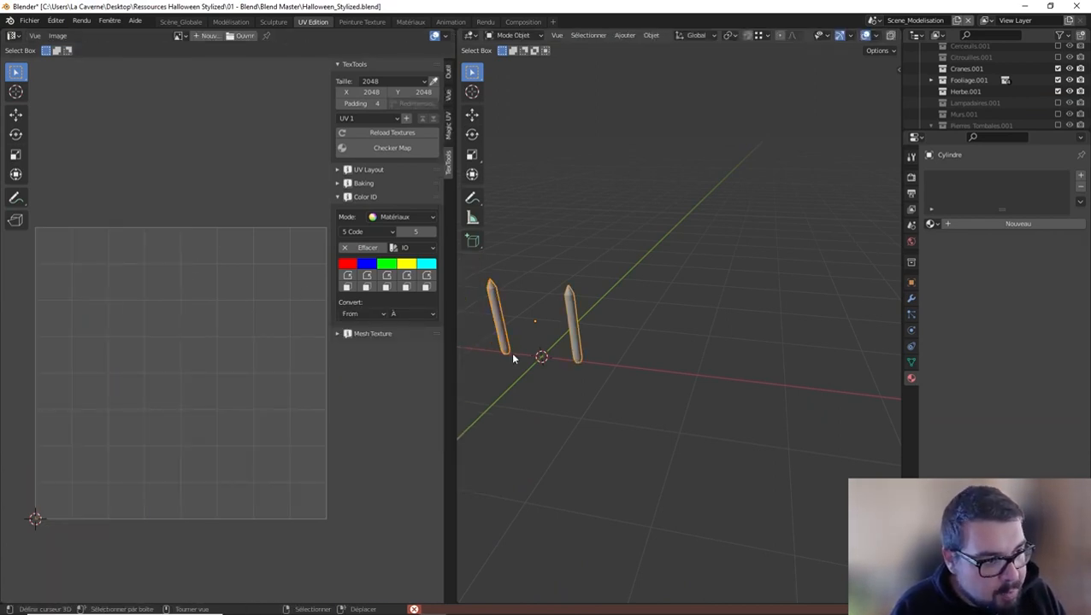
key(KP_Decimal)
middle_drag(523, 353, 695, 306)
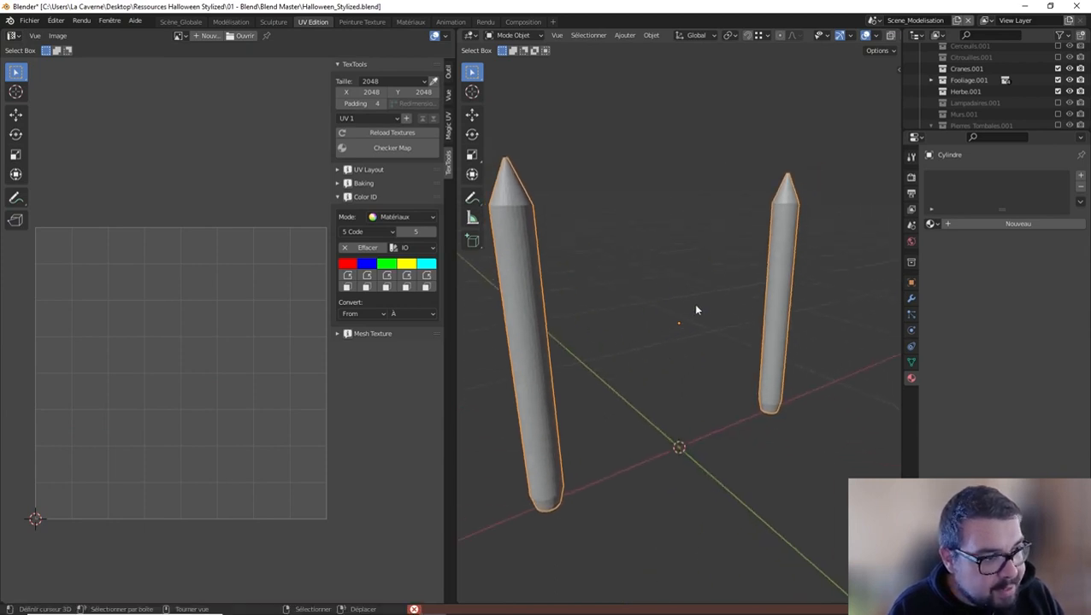
Snap the 3D cursor to the selected posts' origin and add a cube mesh there
key(shift+s)
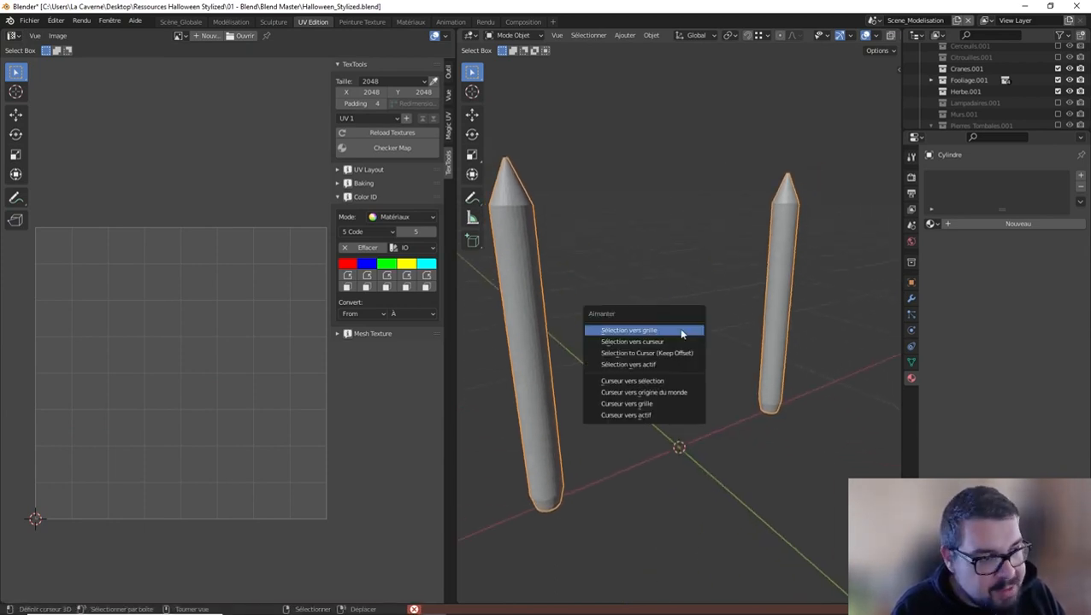
click(659, 381)
key(shift+a)
mouse_move(672, 333)
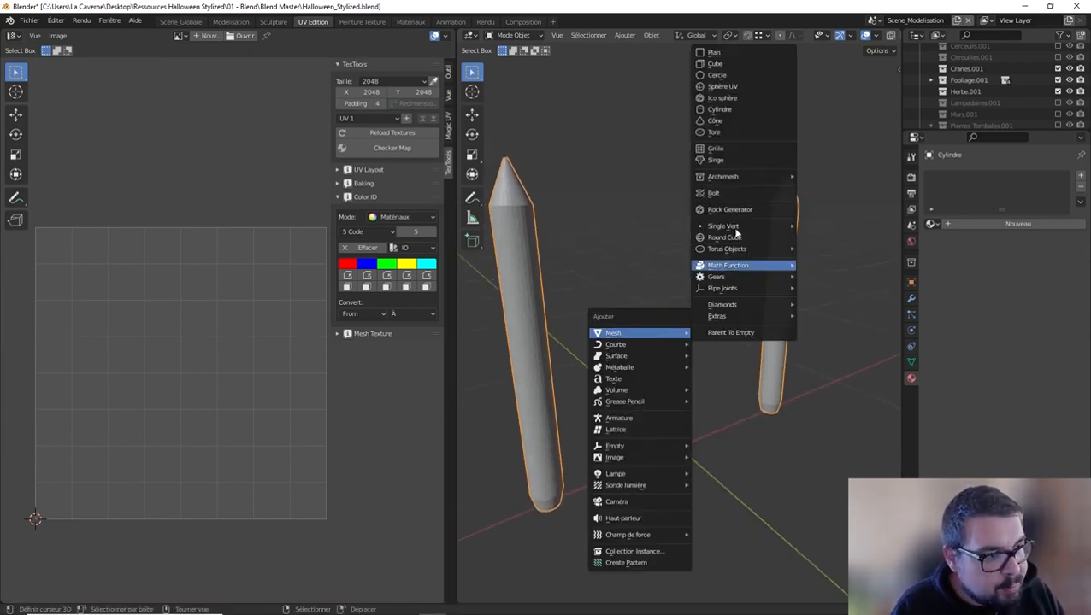
click(734, 69)
Scale the cube down uniformly by 0.1 and again by 0.5
text(s)
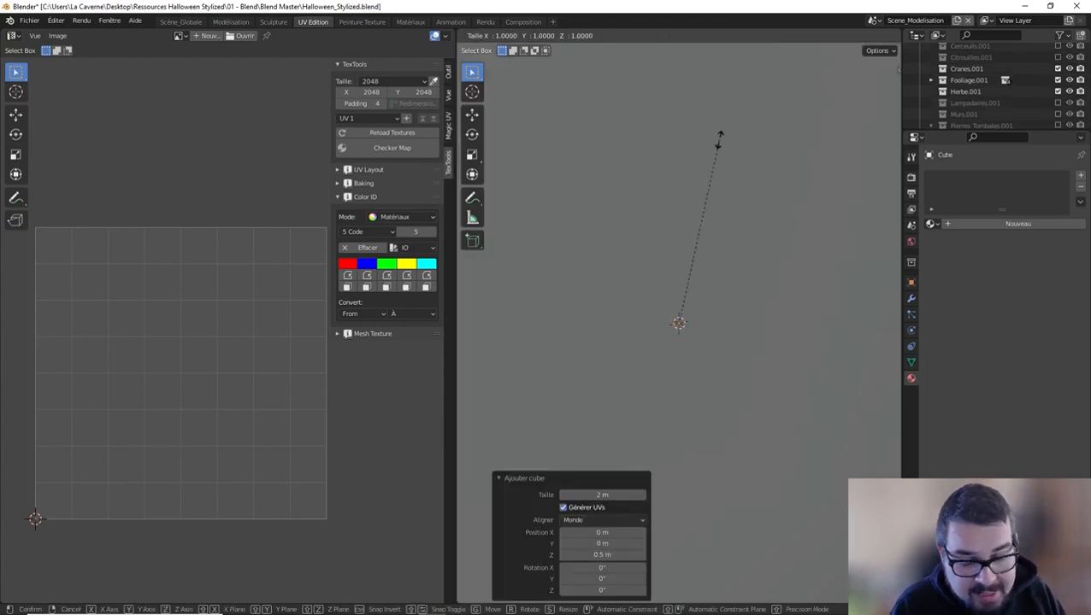
text(.1)
key(Return)
text(s.5)
key(Return)
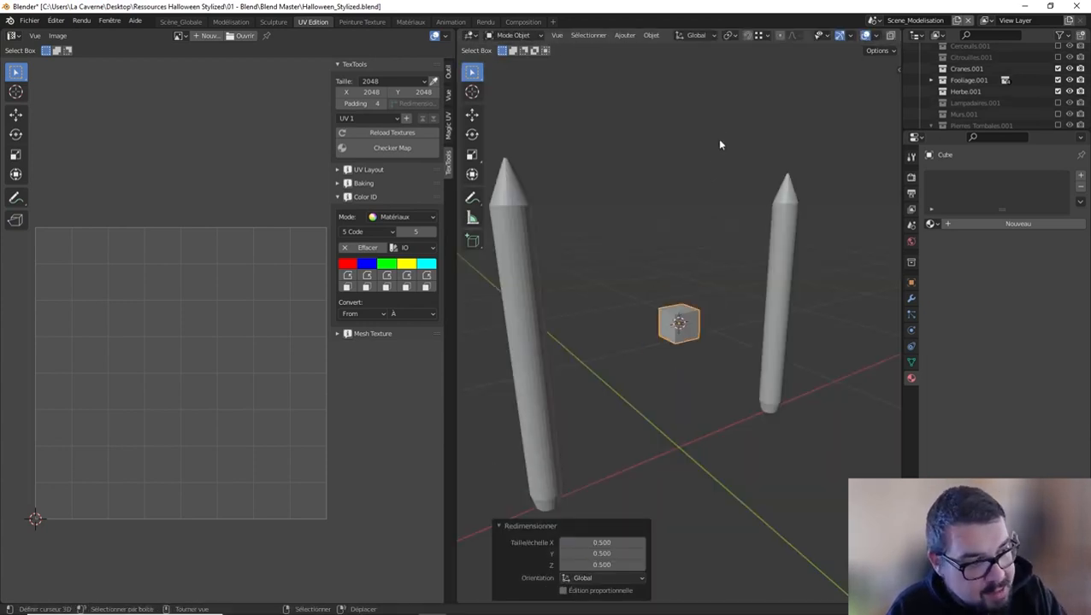
Stretch the small cube along the X axis by a factor of 2
key(s)
key(x)
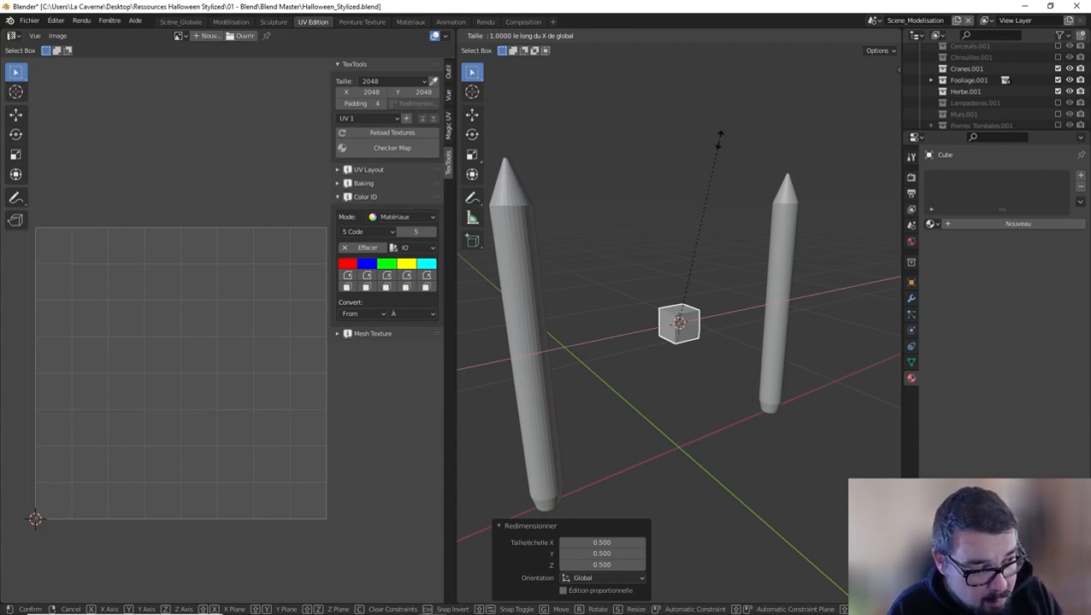
text(2)
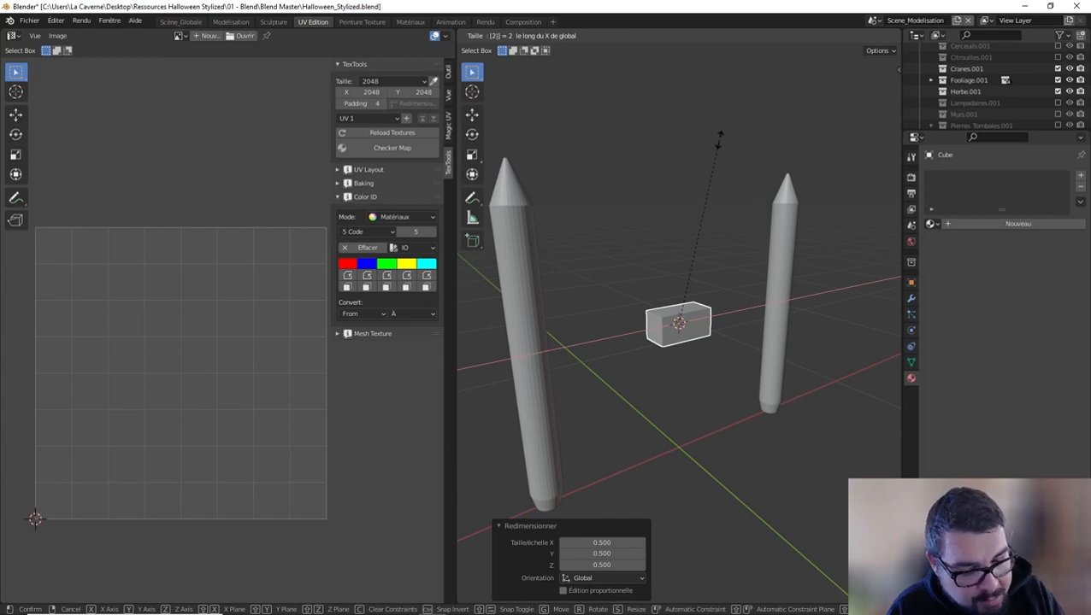
key(BackSpace)
text(2)
key(Return)
Lengthen the block along X by a factor of 7 so it extends past both posts
text(s)
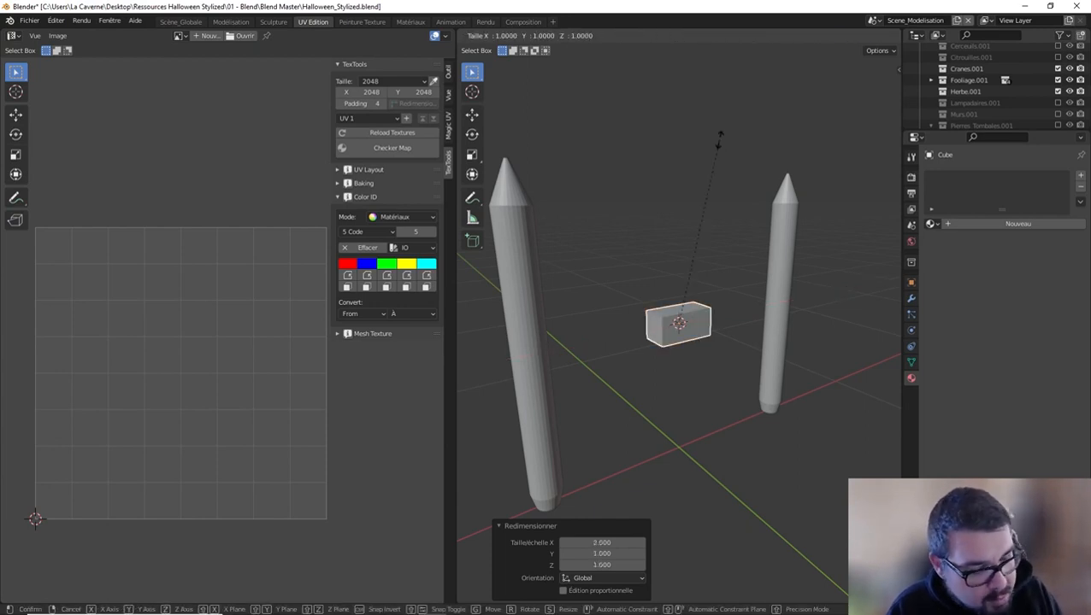
text(10)
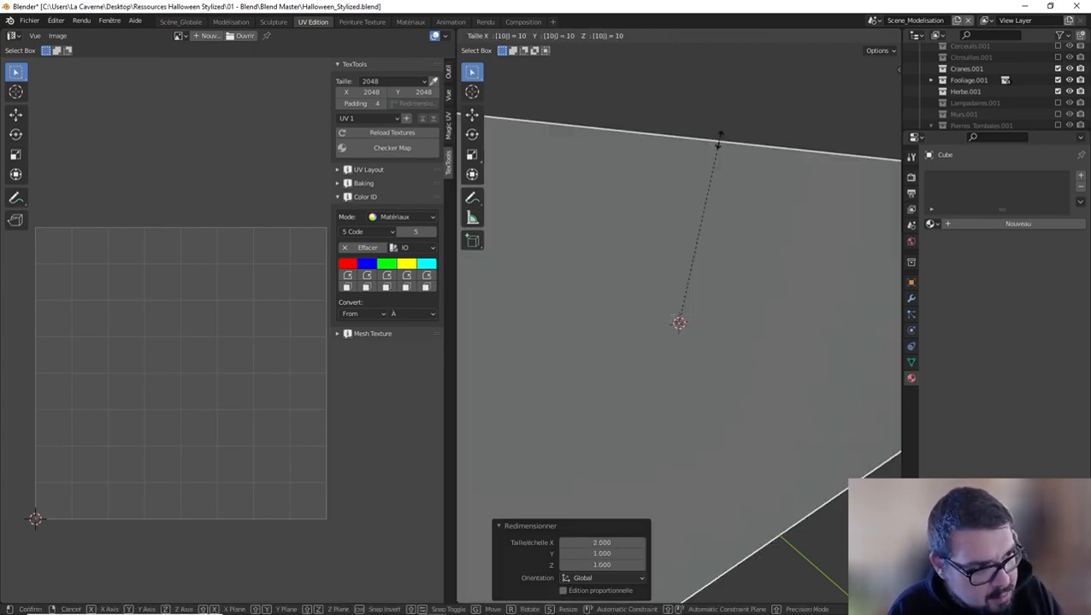
text(x)
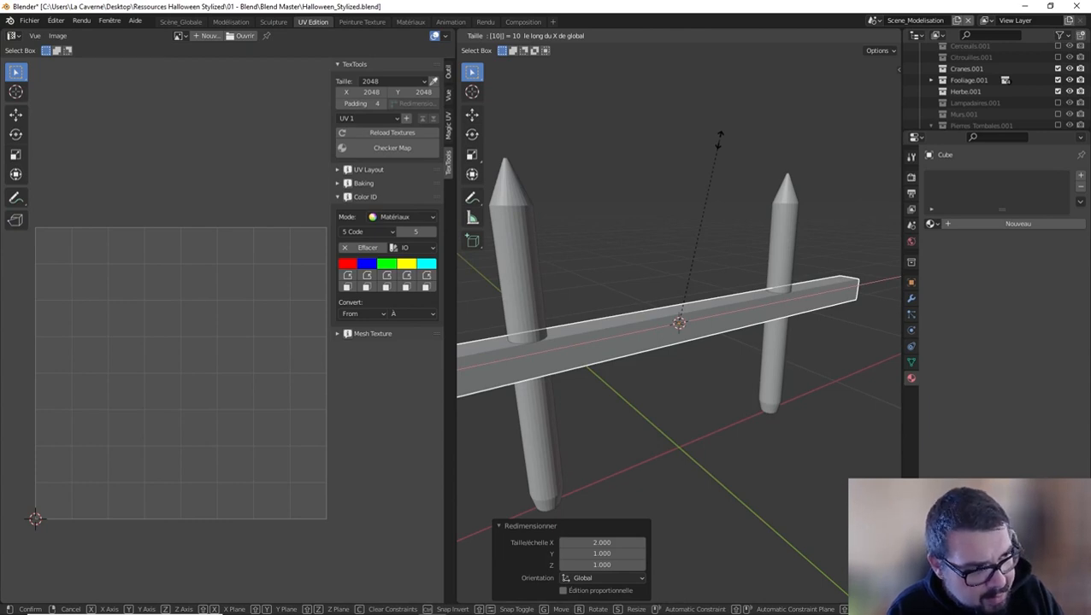
key(BackSpace)
key(BackSpace)
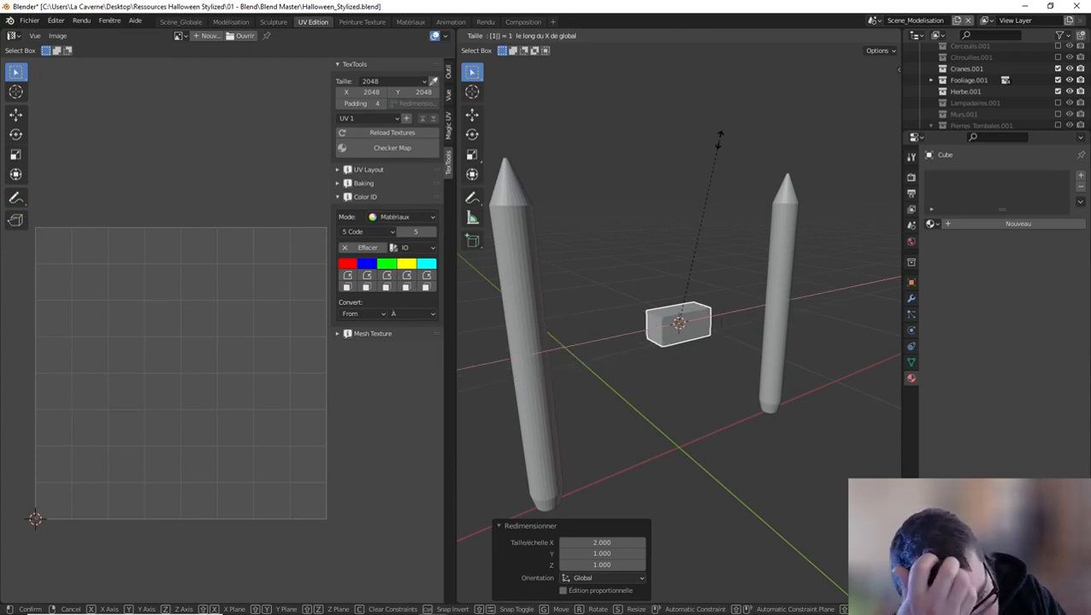
text(9)
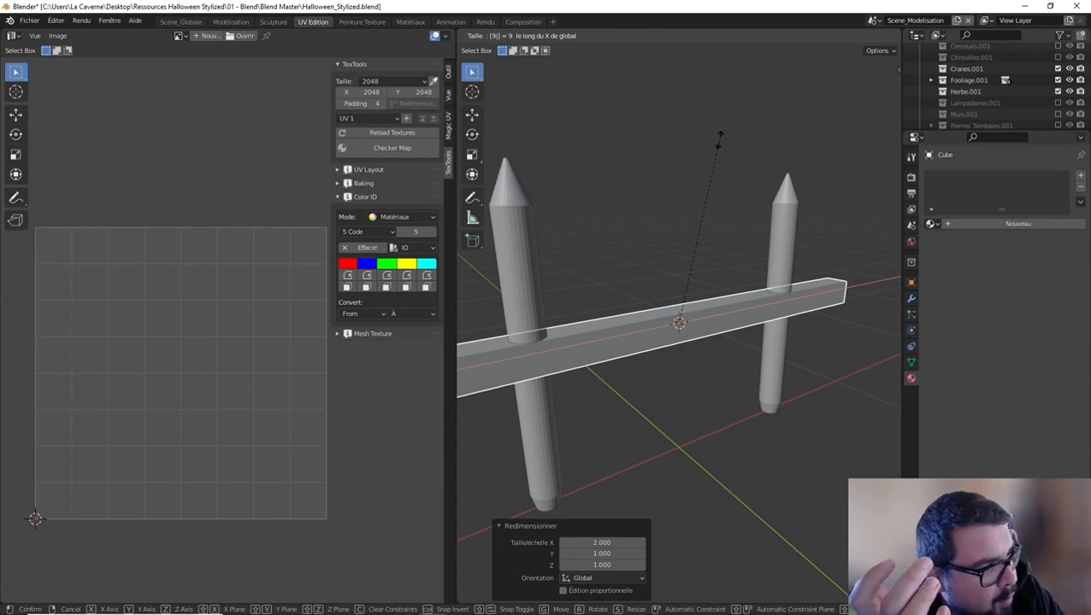
key(BackSpace)
text(8)
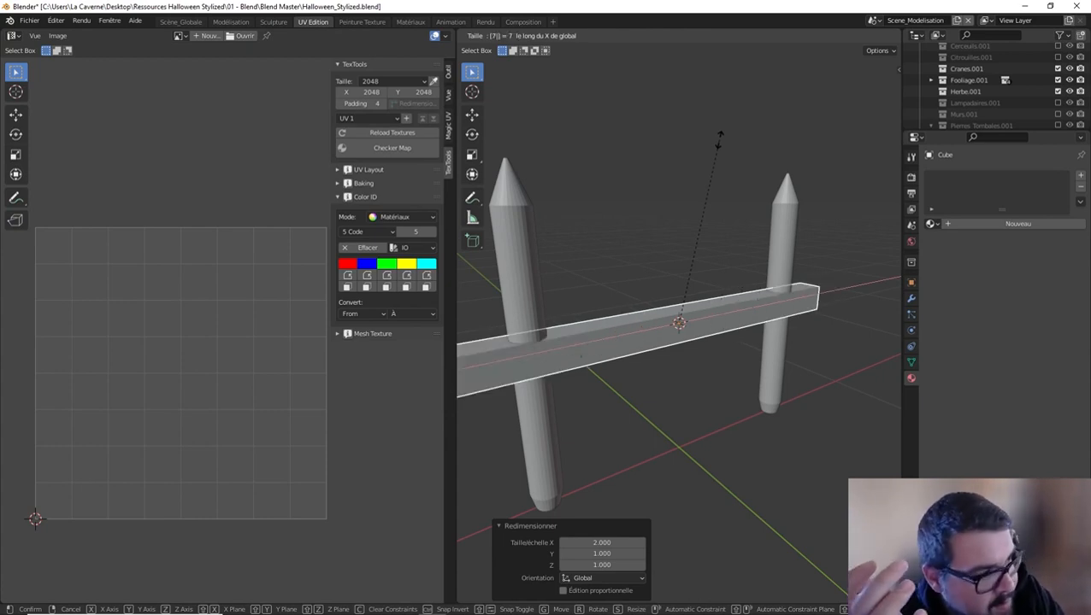
key(Return)
Thin the crossbar into a plank by scaling it along Y by 0.25
middle_drag(637, 287, 669, 312)
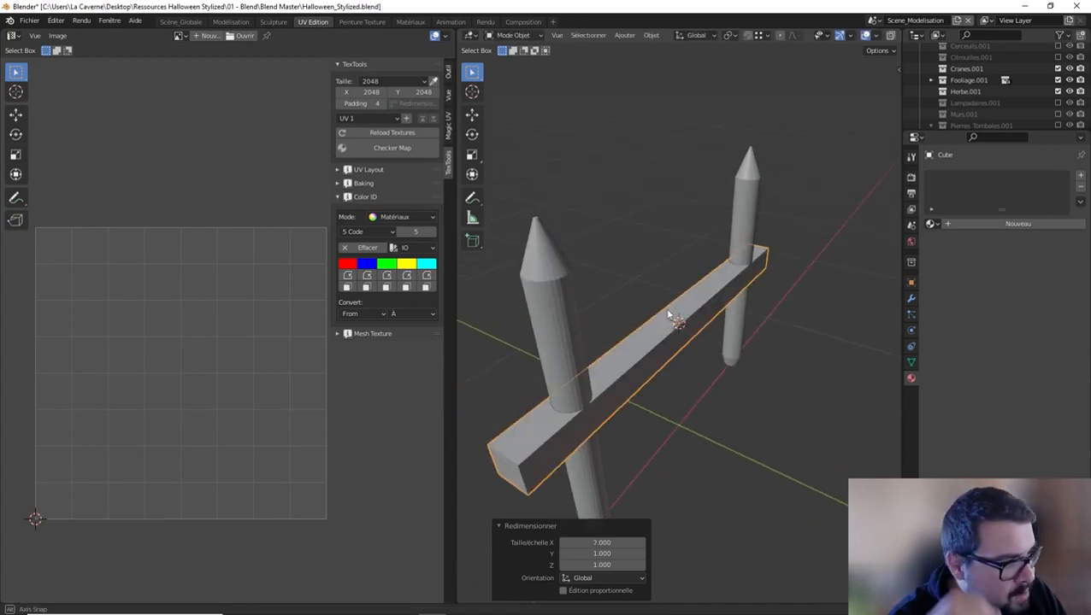
text(sy)
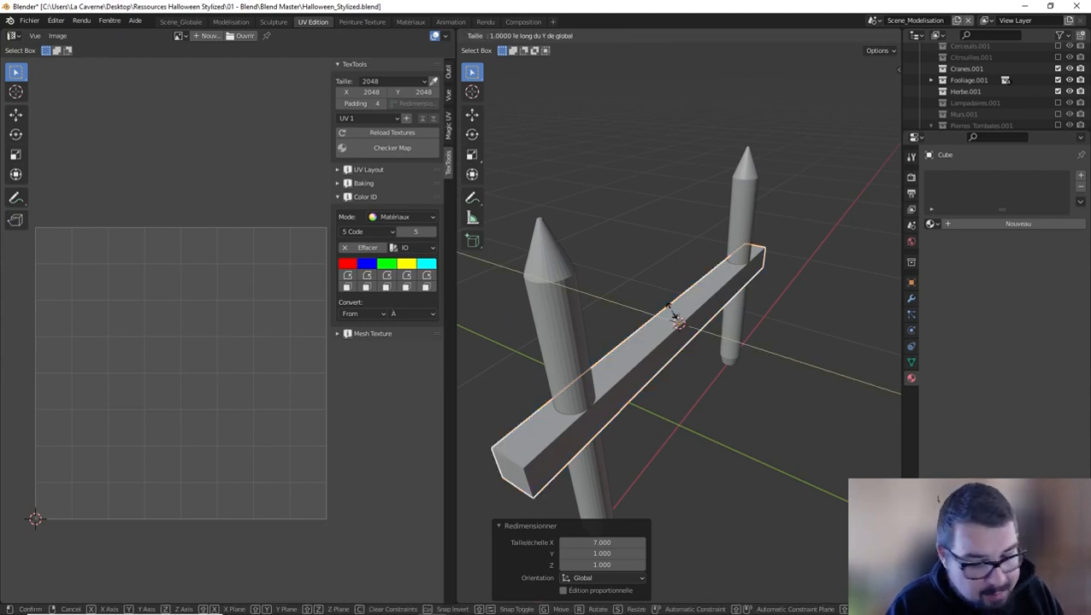
text(0)
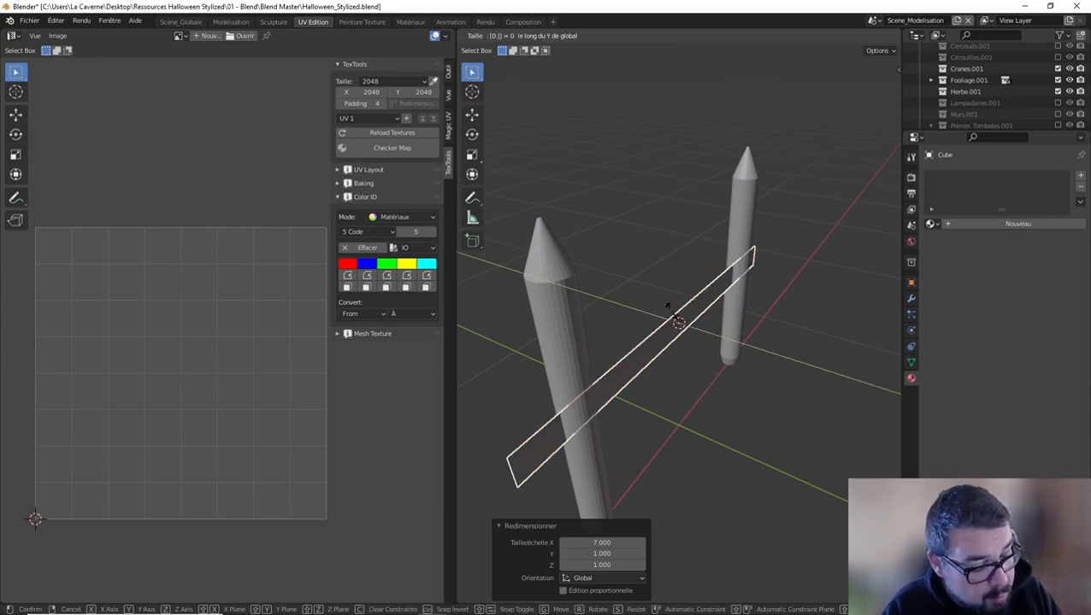
text(.25)
key(Return)
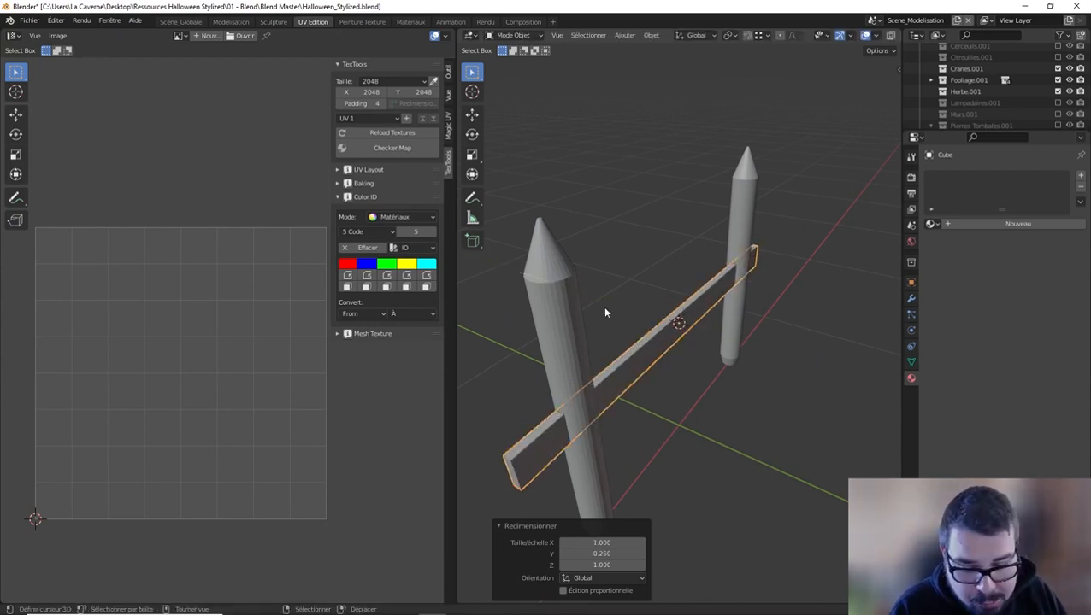
Move the plank about 0.065 m along negative Y against the posts' front and lower it about 0.218 m
key(g)
key(y)
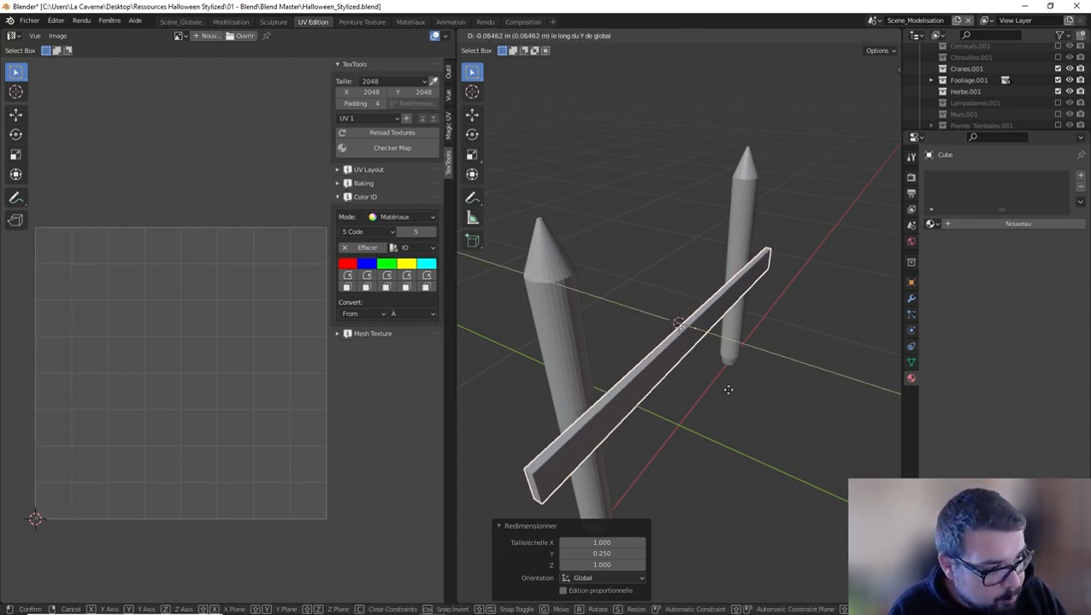
click(729, 390)
middle_drag(703, 397, 716, 355)
key(KP_1)
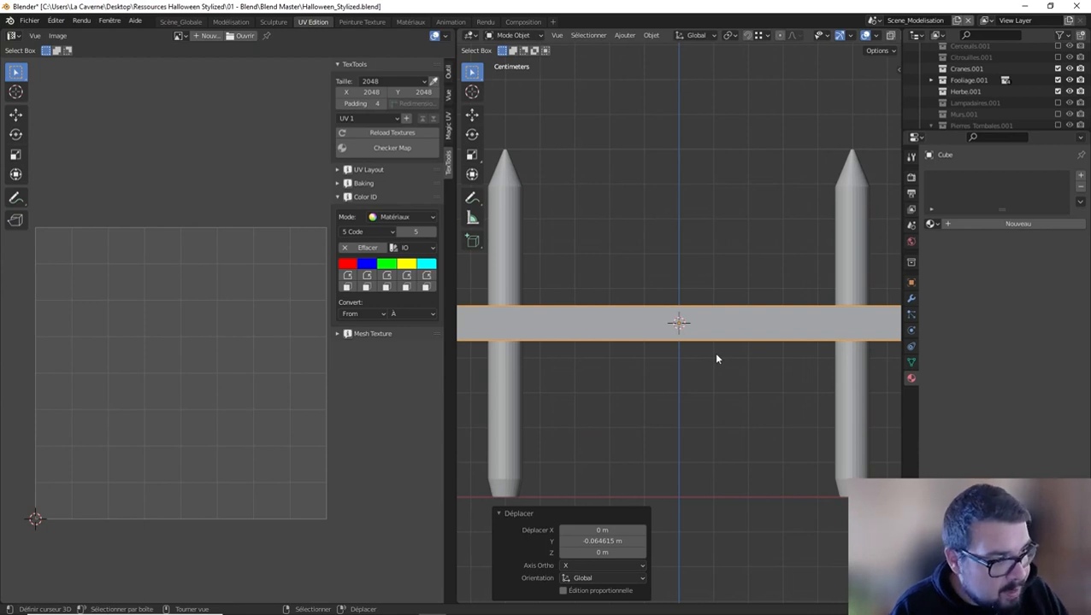
key(g)
key(z)
click(726, 431)
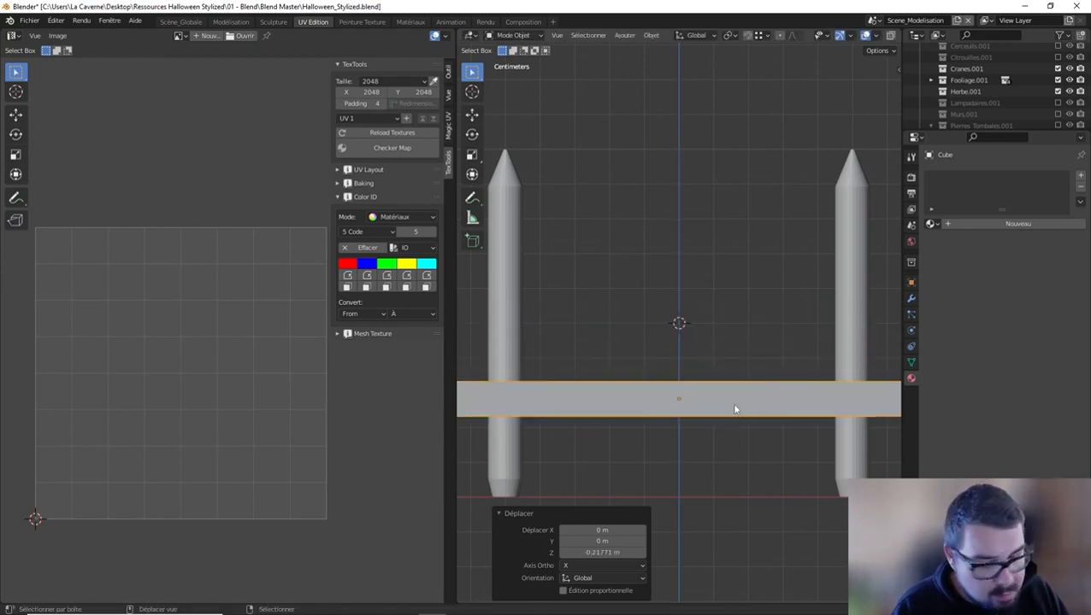
Duplicate the plank about 0.396 m upward along Z to form the upper rail
key(shift+d)
key(z)
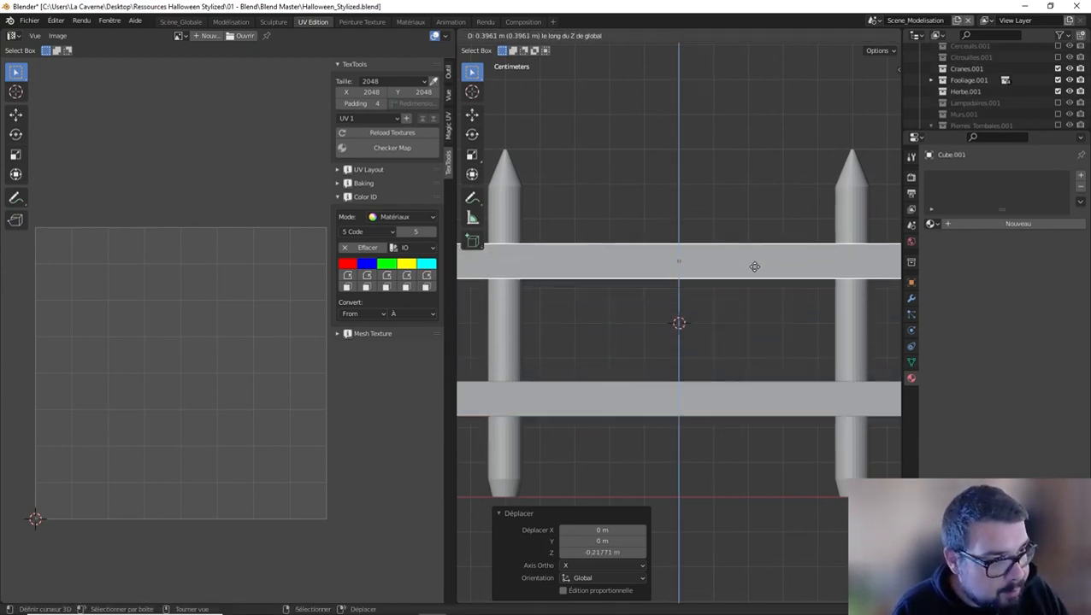
click(754, 266)
Select both planks, apply their scale and rotation, and set their origins to geometry
middle_drag(698, 295, 680, 367)
shift+click(674, 366)
key(q)
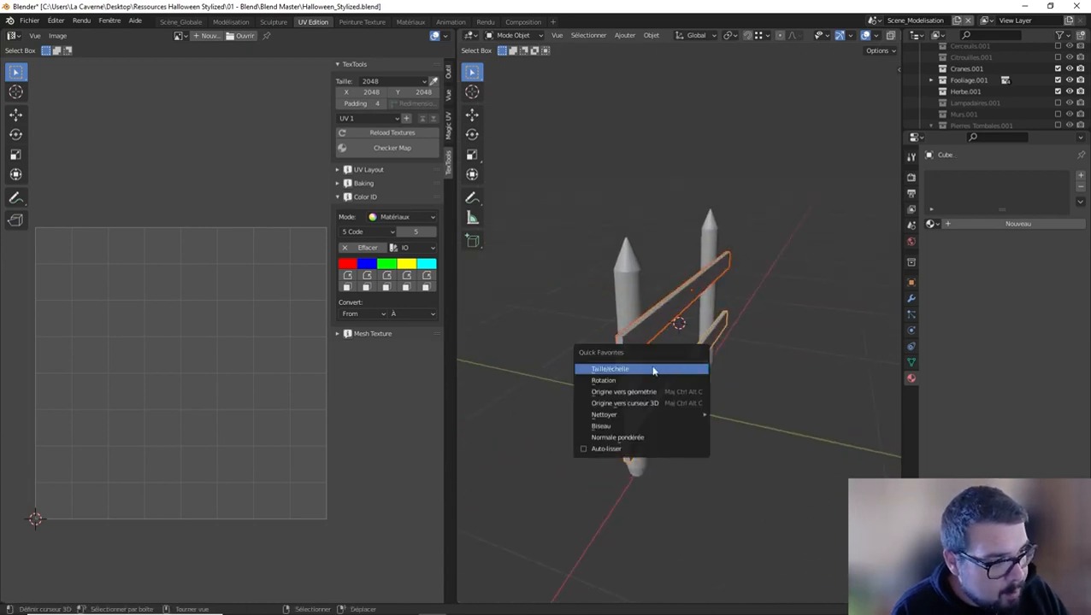
click(653, 370)
key(q)
click(654, 380)
key(q)
click(654, 392)
Mark all edges of both planks as seams, unwrap them, and return to object mode
key(Tab)
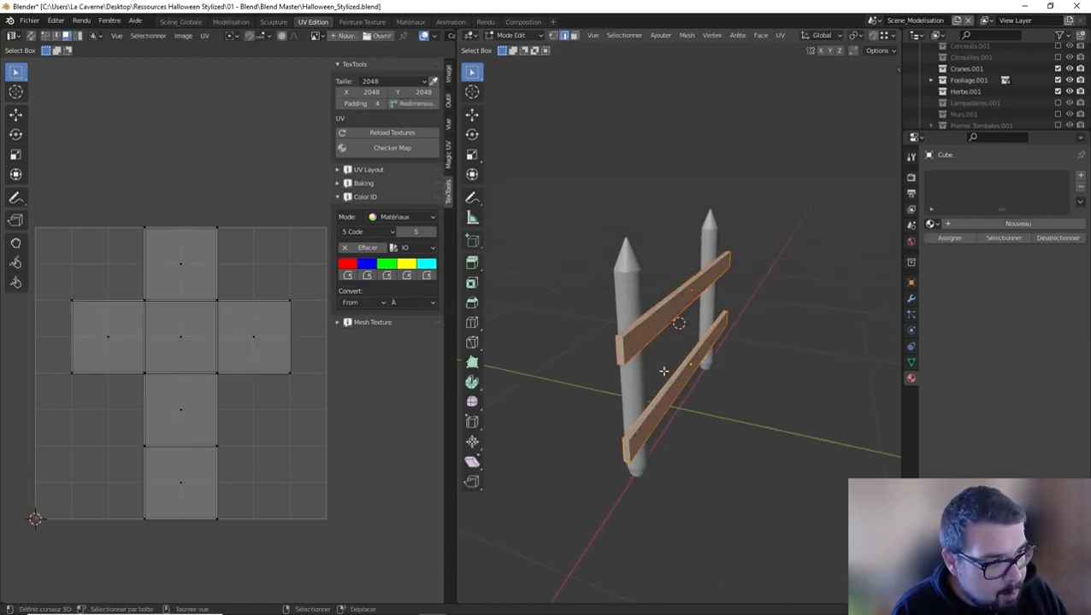
key(ctrl+e)
click(665, 367)
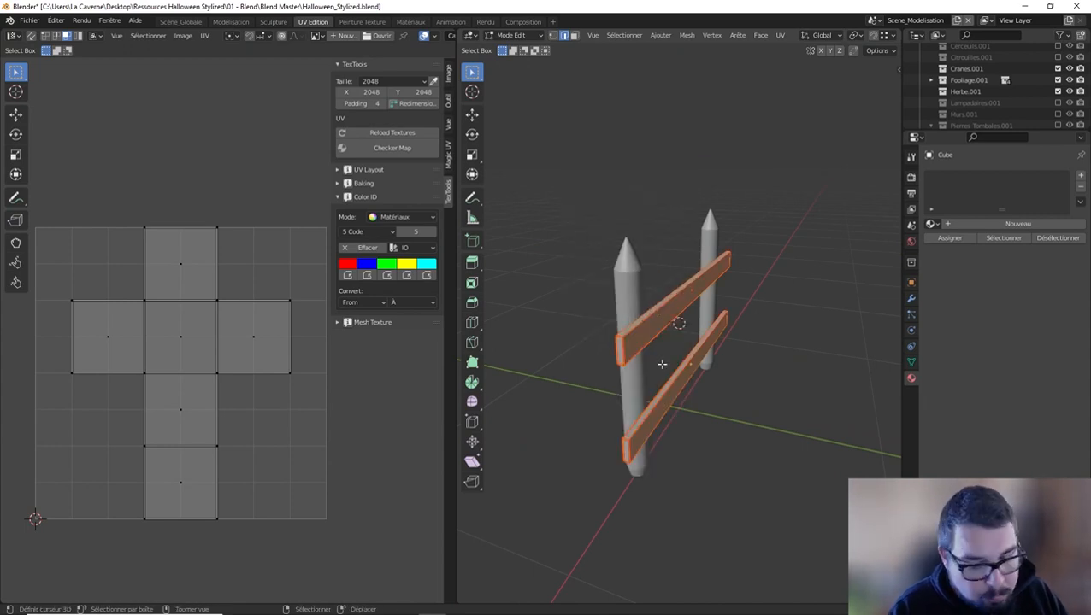
key(u)
click(624, 216)
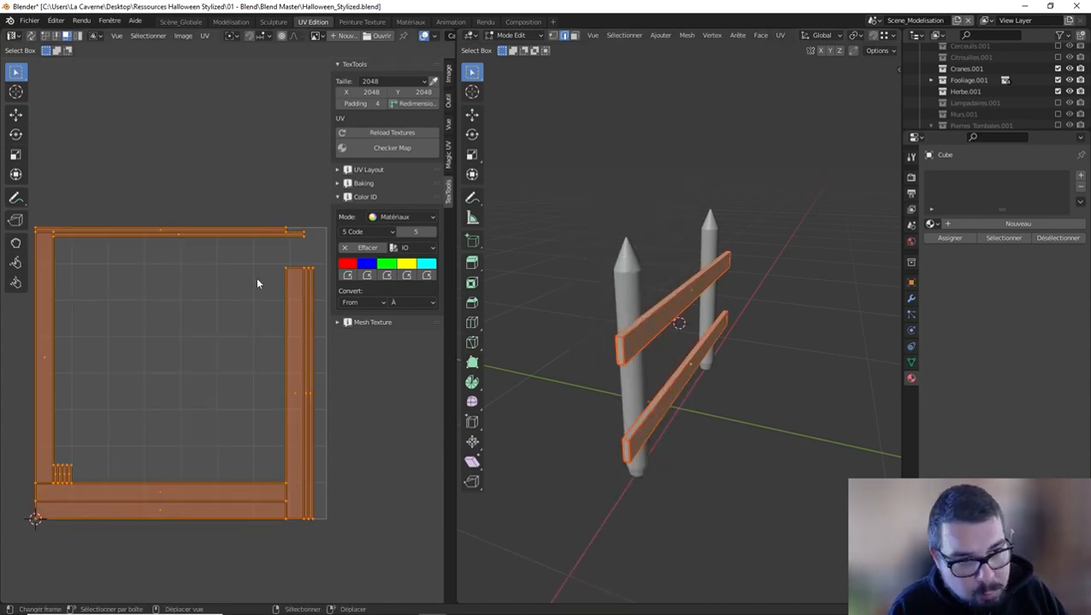
key(Tab)
Edit the post together with both planks, average the scale of all their UV islands, and pack them
shift+click(637, 272)
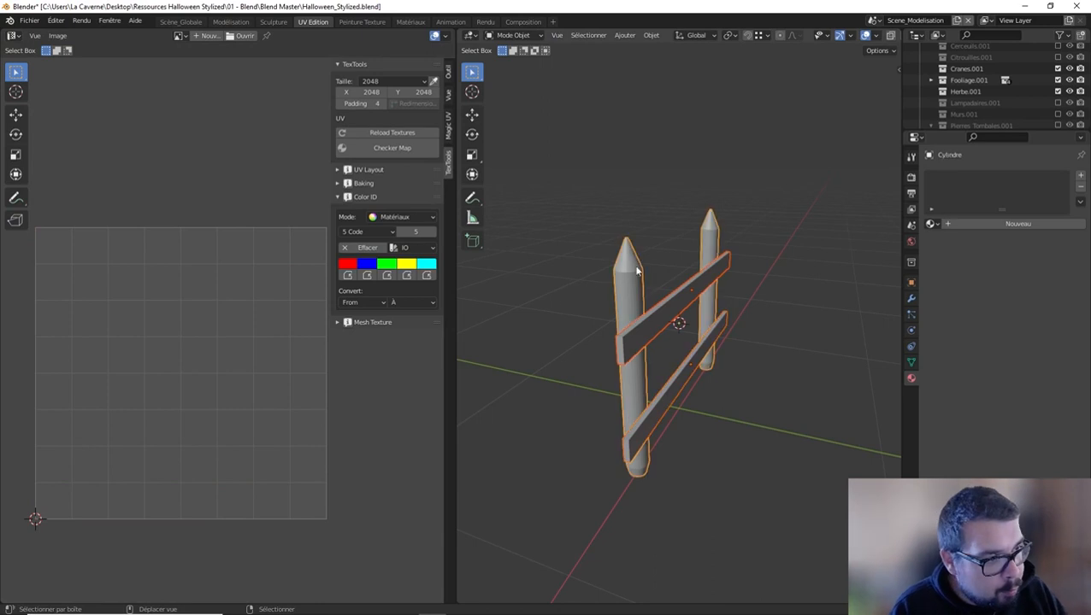
key(Tab)
click(211, 274)
key(a)
key(ctrl+a)
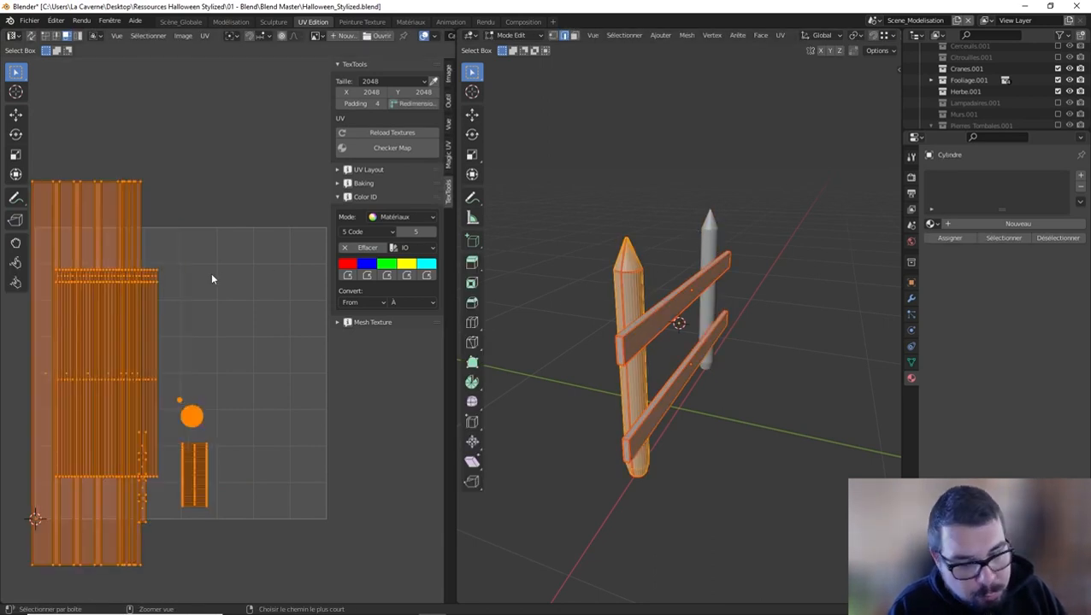
key(ctrl+p)
key(Tab)
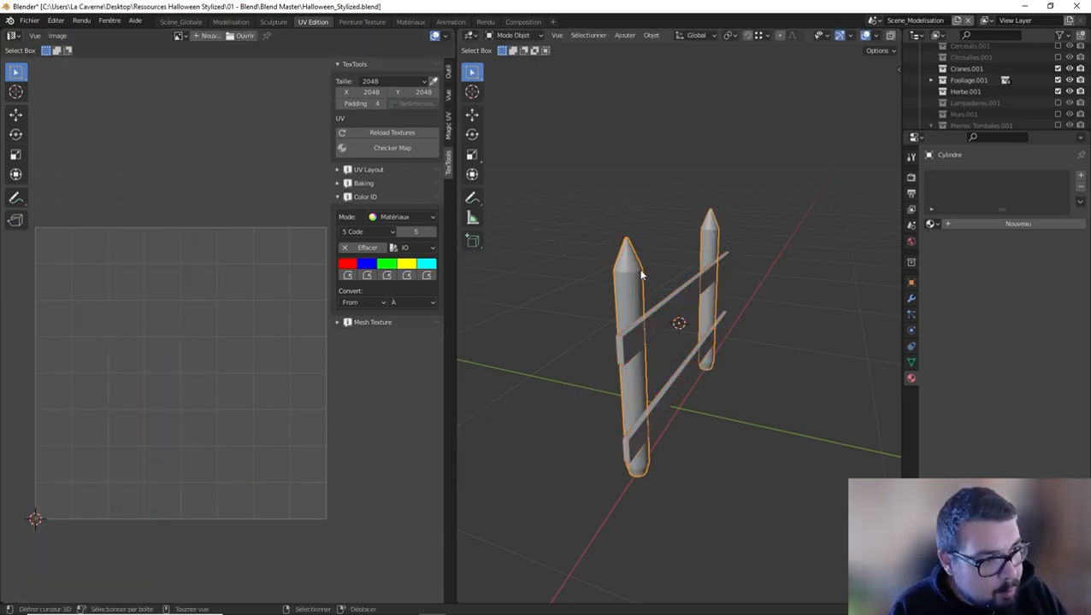
Apply the Mirror modifier on the posts
click(911, 298)
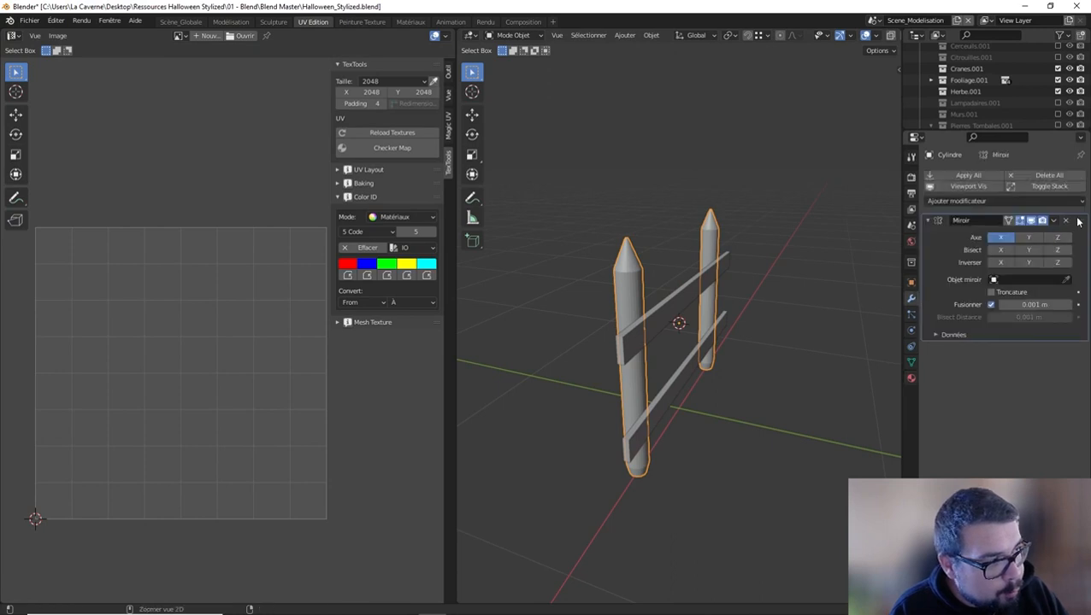
key(ctrl+a)
key(Tab)
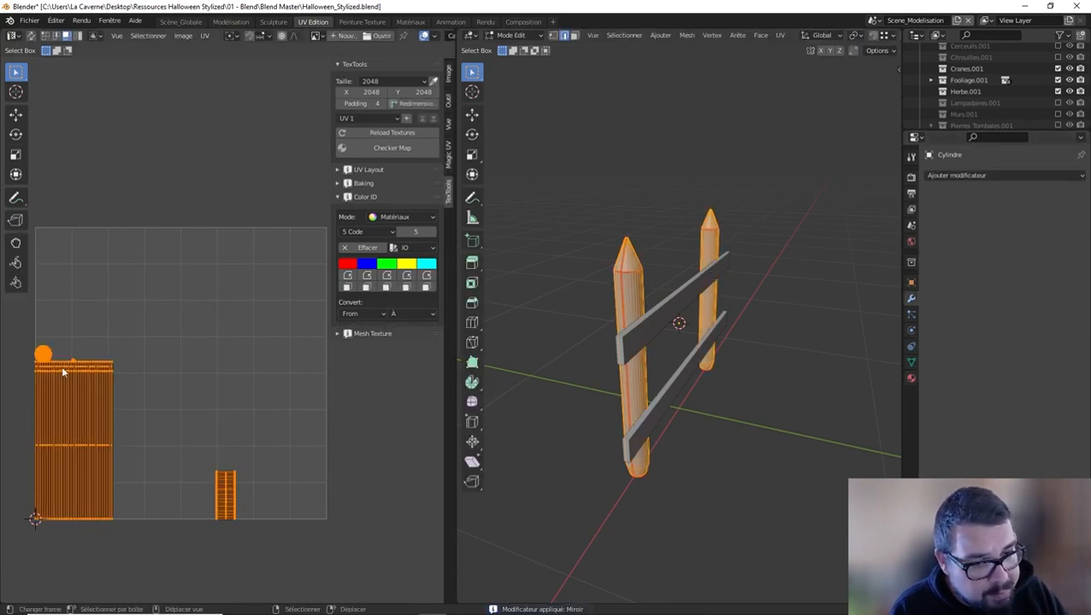
key(ctrl+Tab)
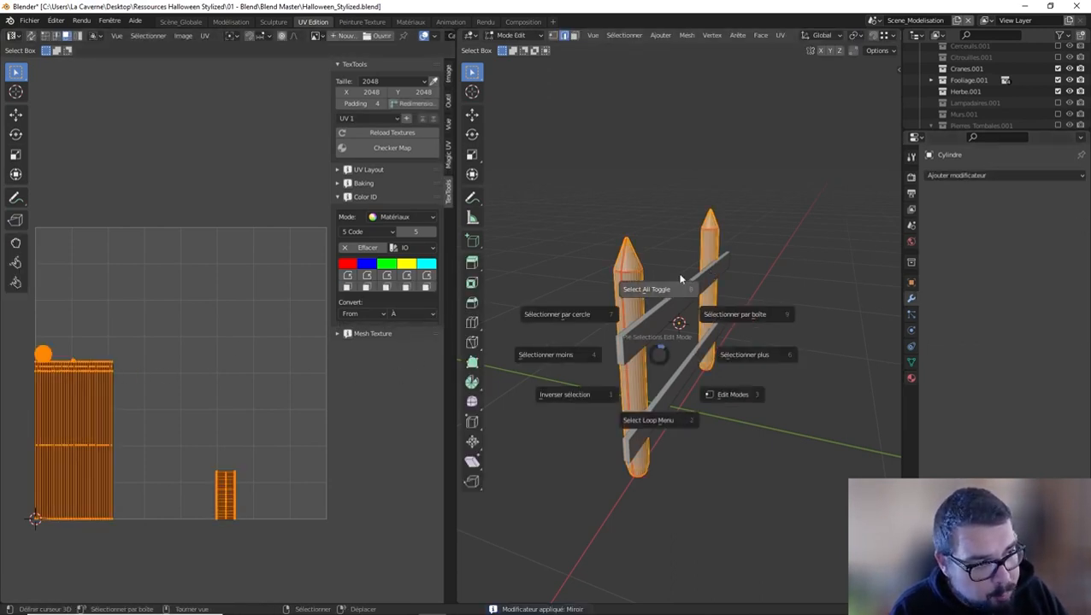
click(698, 251)
key(Tab)
Select the posts and both planks and repack all their UV islands together with a 0.001 margin
key(a)
click(701, 212)
key(a)
click(708, 150)
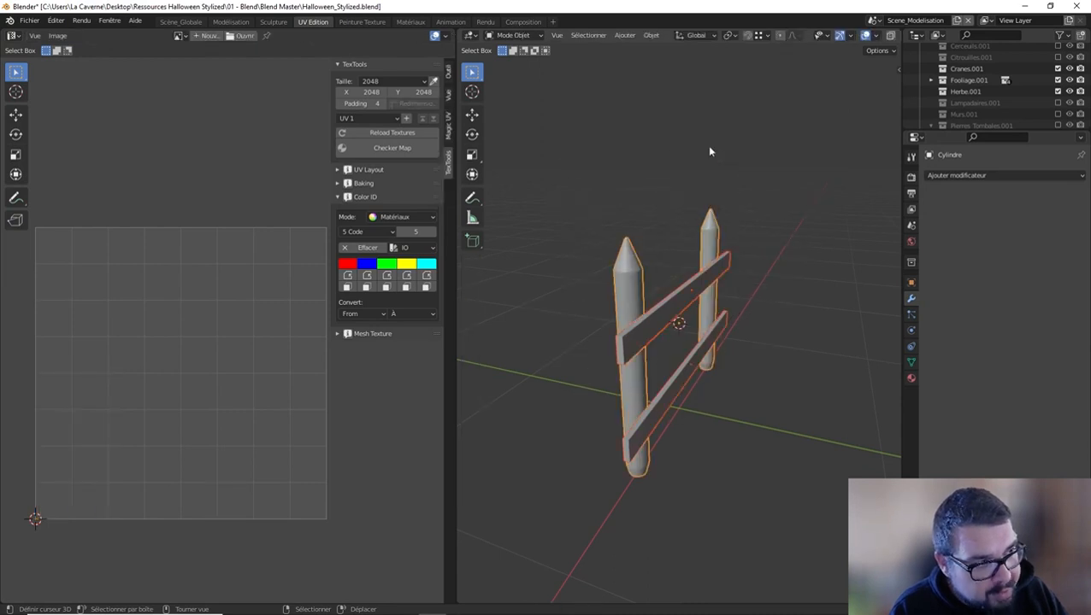
key(Tab)
key(a)
key(a)
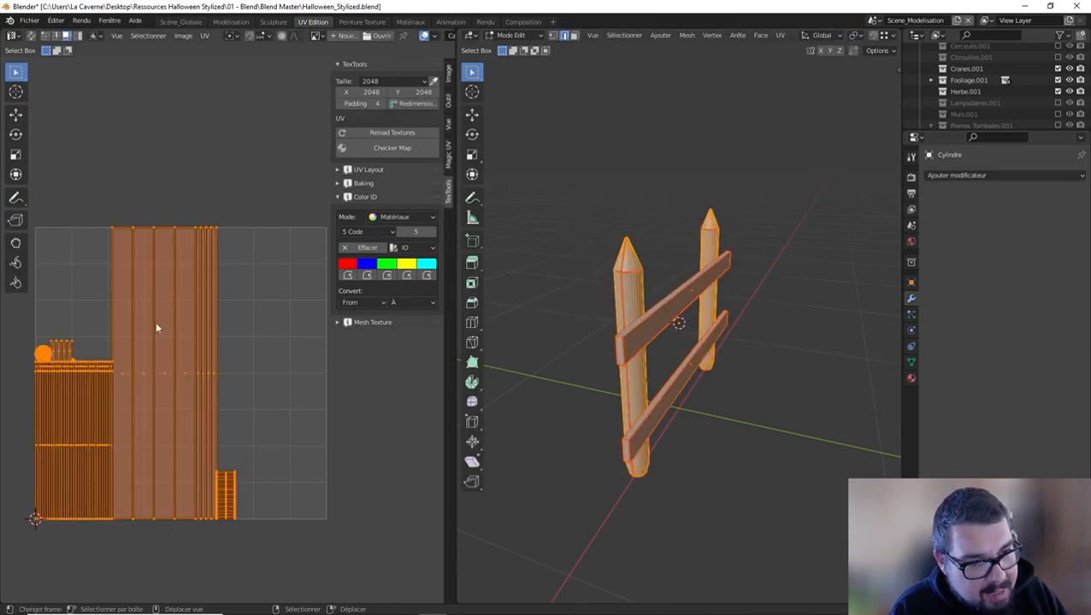
key(a)
key(a)
key(ctrl+p)
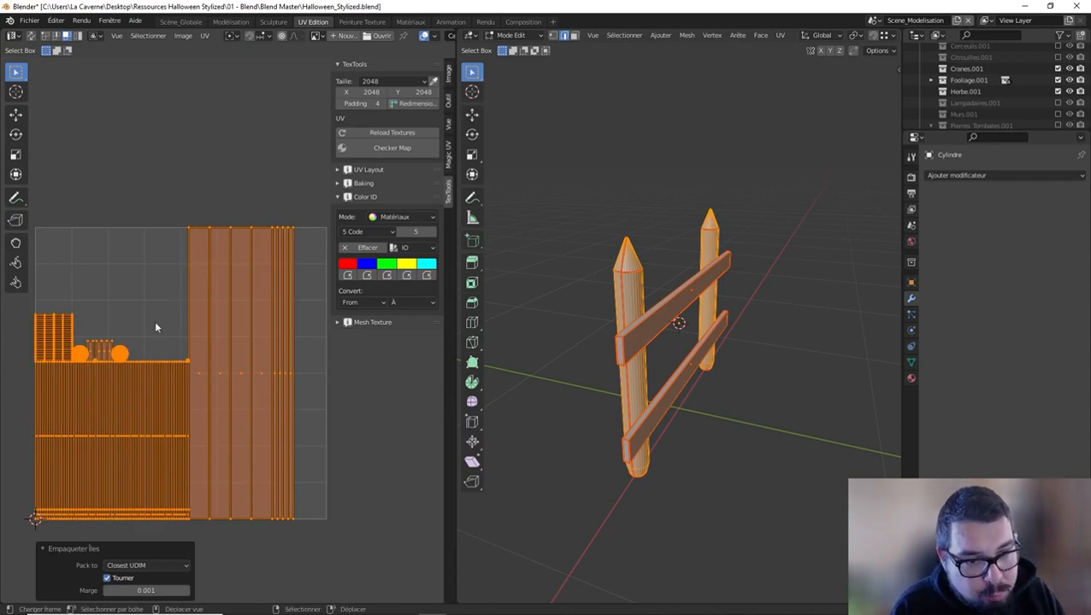
In object mode, apply scale and rotation to the posts and planks and set their origins to geometry
key(Tab)
key(q)
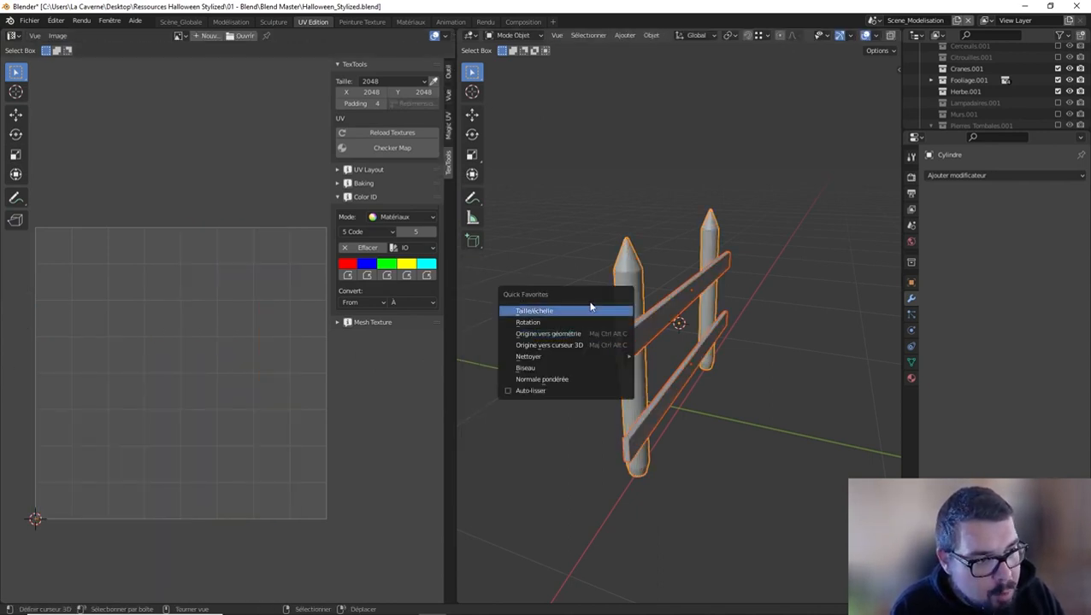
click(590, 310)
key(q)
click(549, 323)
key(q)
click(538, 332)
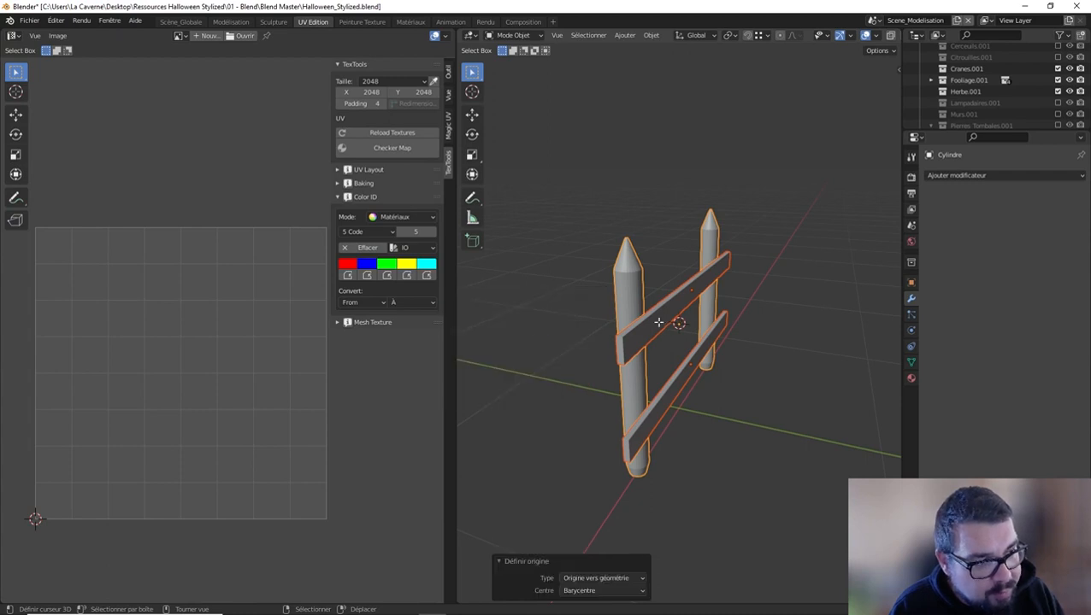
Unwrap the posts and both planks with the angle-based method, average their island scale, and pack the islands with a 0.001 margin
key(Tab)
key(u)
click(611, 211)
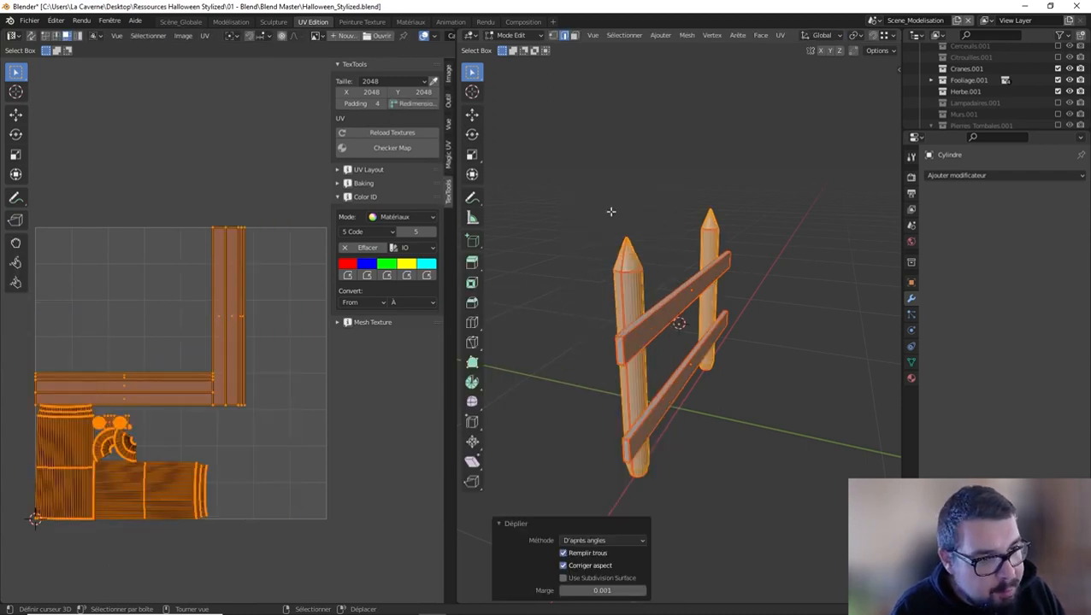
key(ctrl+a)
key(ctrl+p)
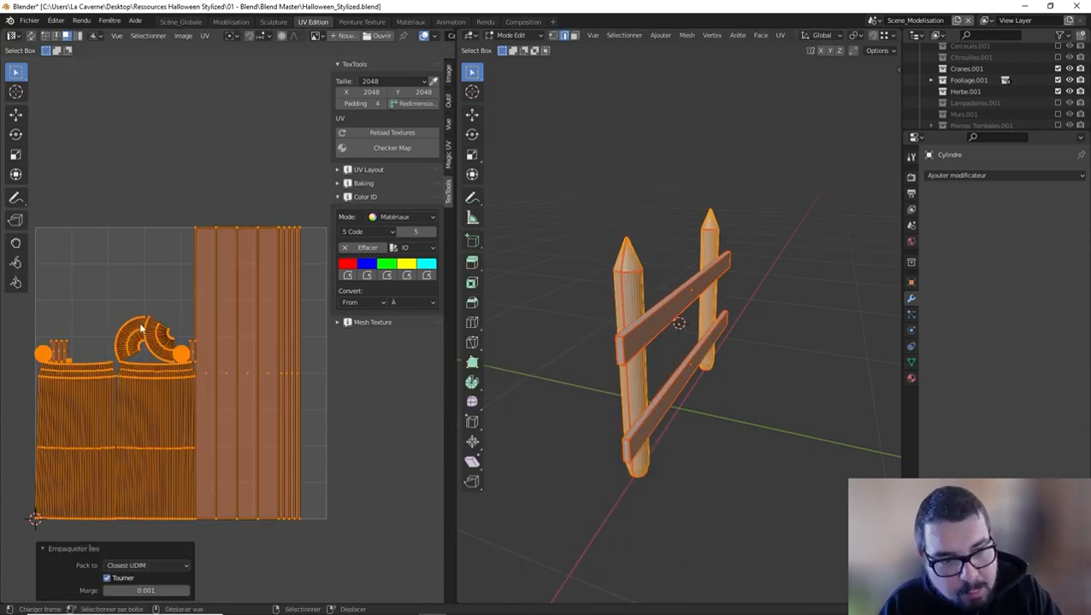
Straighten the two curved cone-tip UV islands of the posts with Rectify, one island at a time
key(Tab)
key(Tab)
key(alt+a)
key(l)
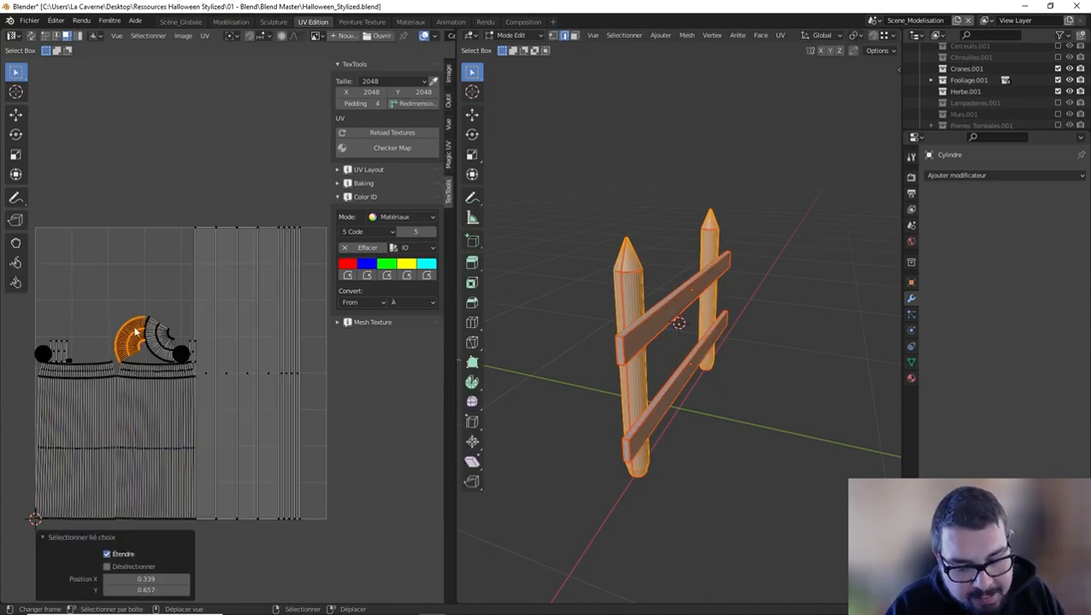
key(q)
click(162, 334)
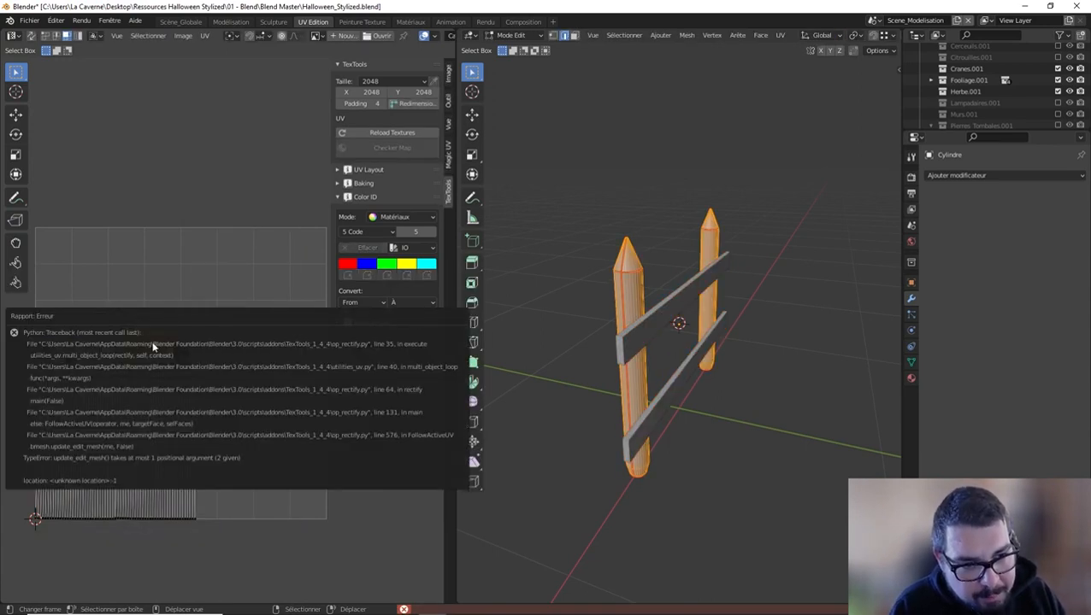
key(alt+a)
key(l)
key(q)
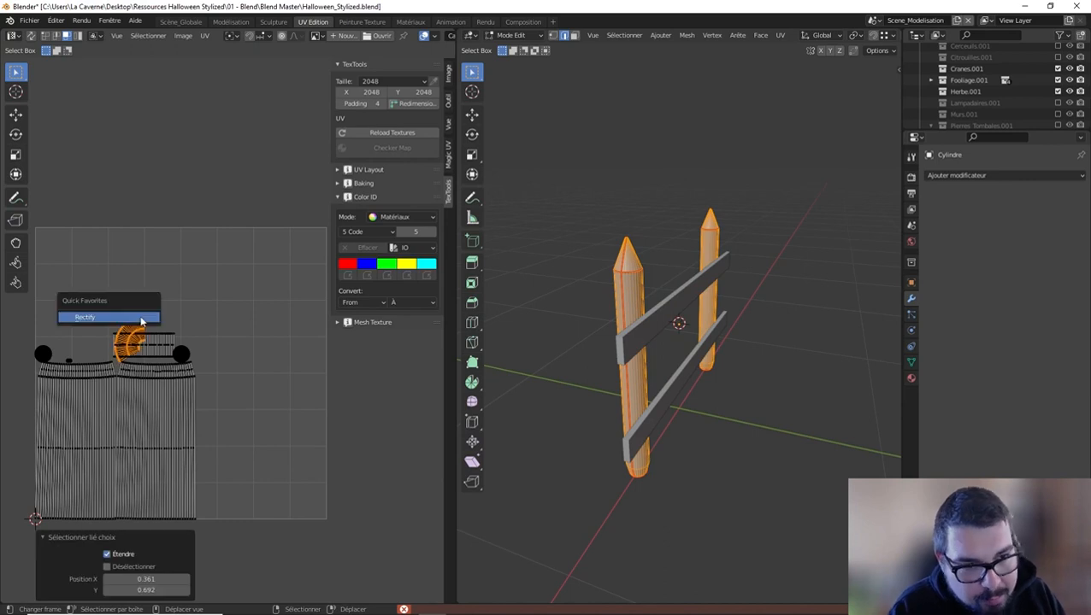
click(142, 320)
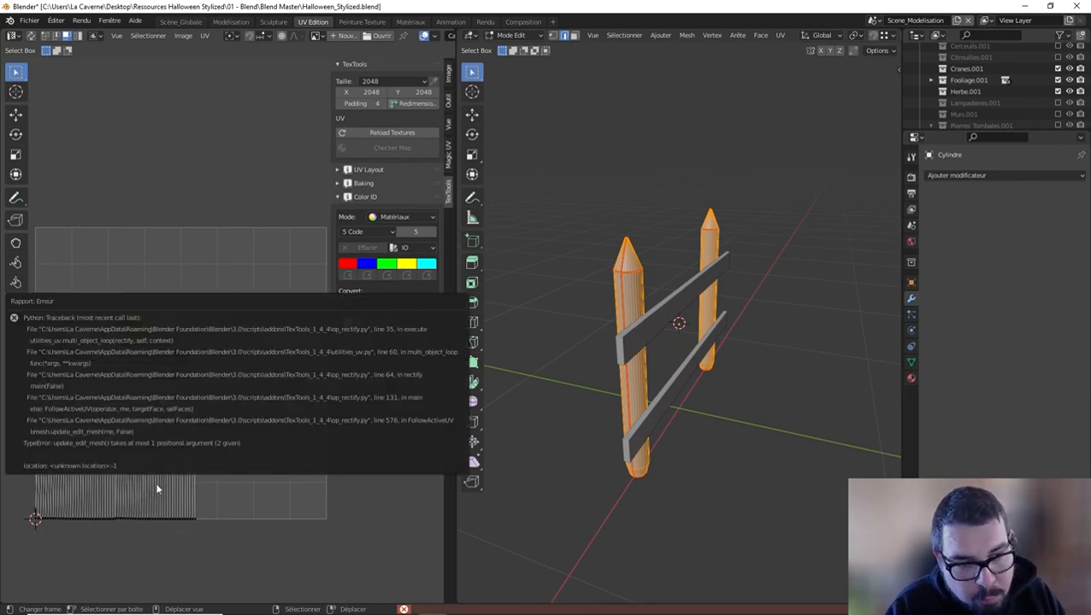
Straighten the two large cylinder-body UV islands of the posts with Rectify, one island at a time
key(l)
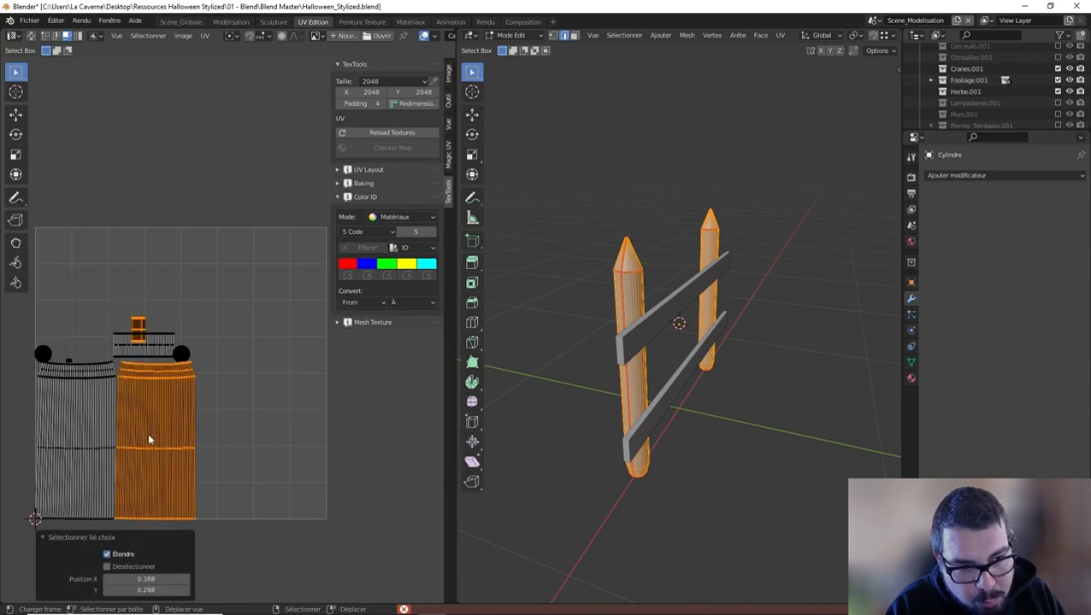
key(q)
key(alt+a)
key(l)
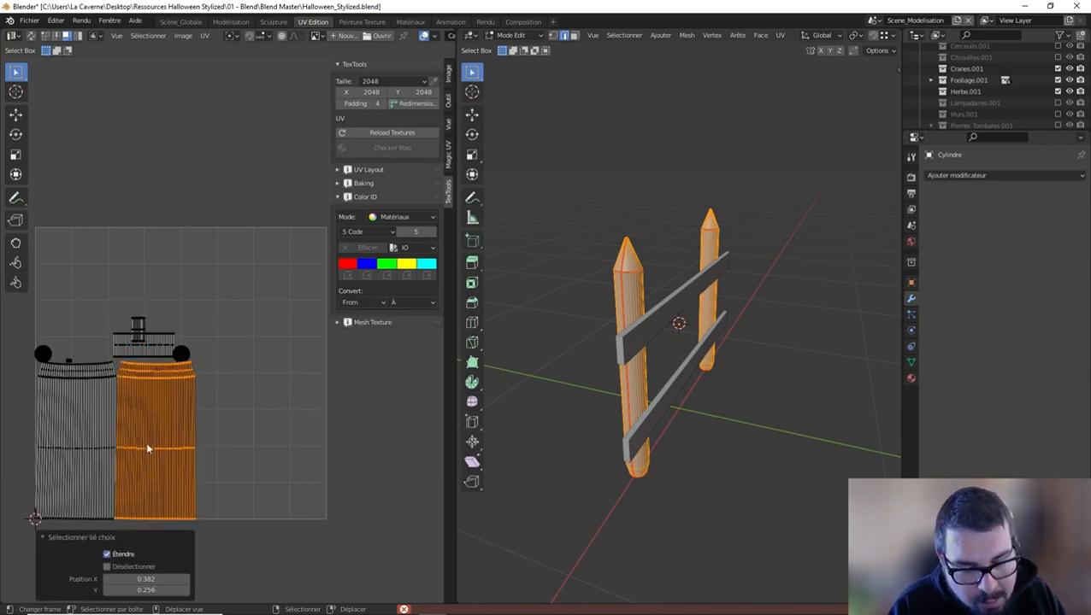
key(q)
click(145, 444)
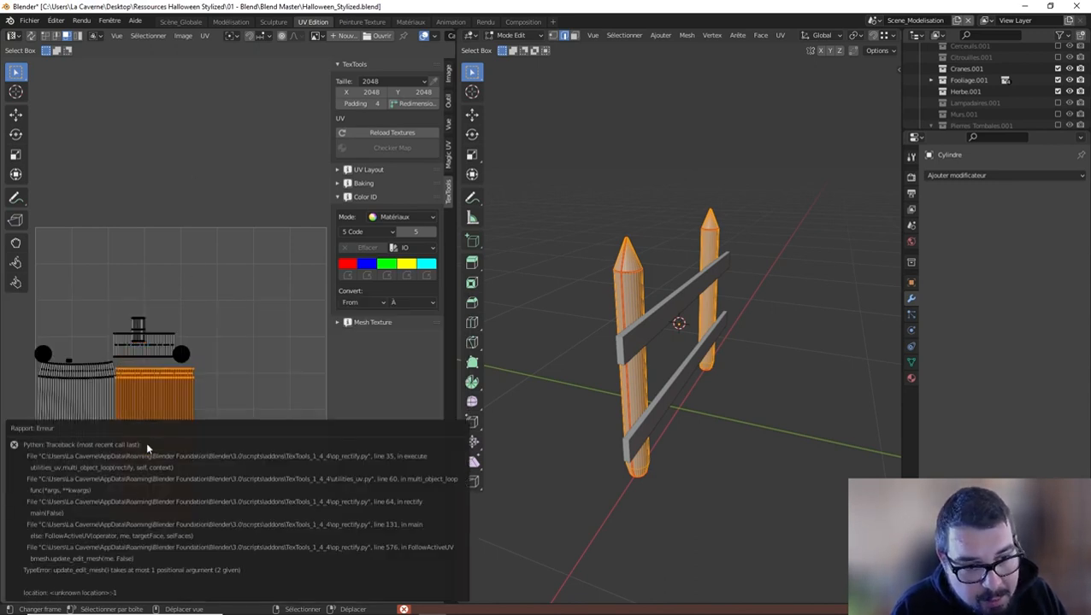
key(alt+a)
key(l)
key(q)
click(92, 395)
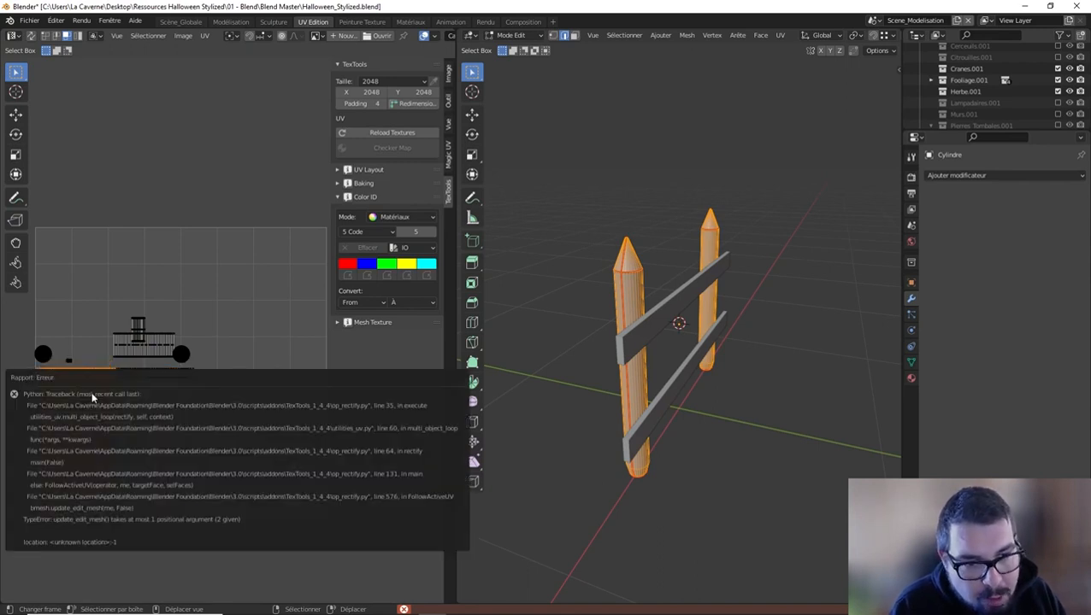
Pack all of the posts' UV islands and return to object mode
key(alt+a)
key(a)
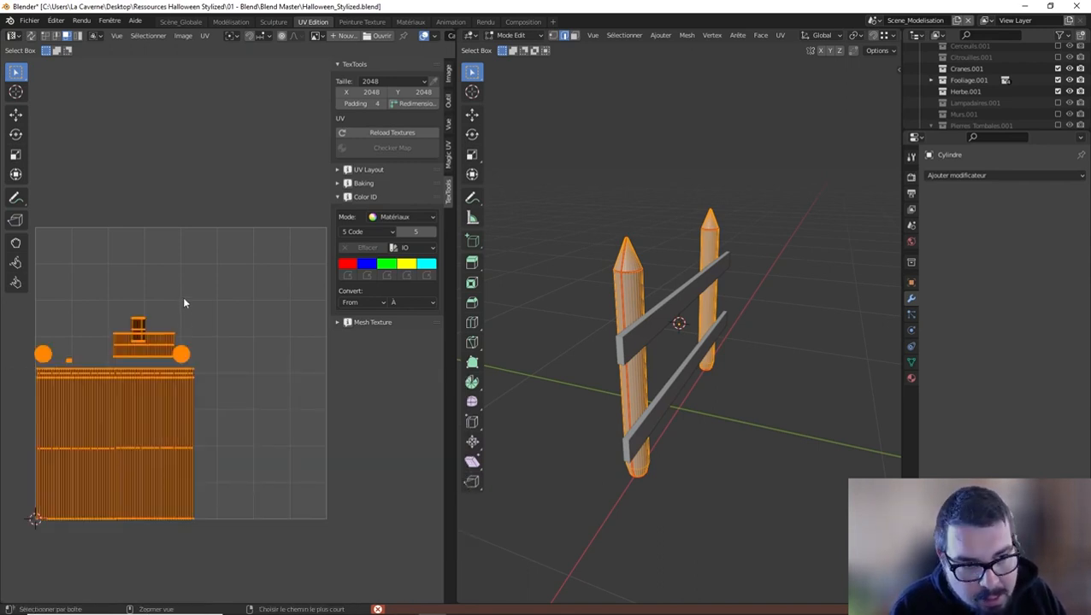
key(ctrl+p)
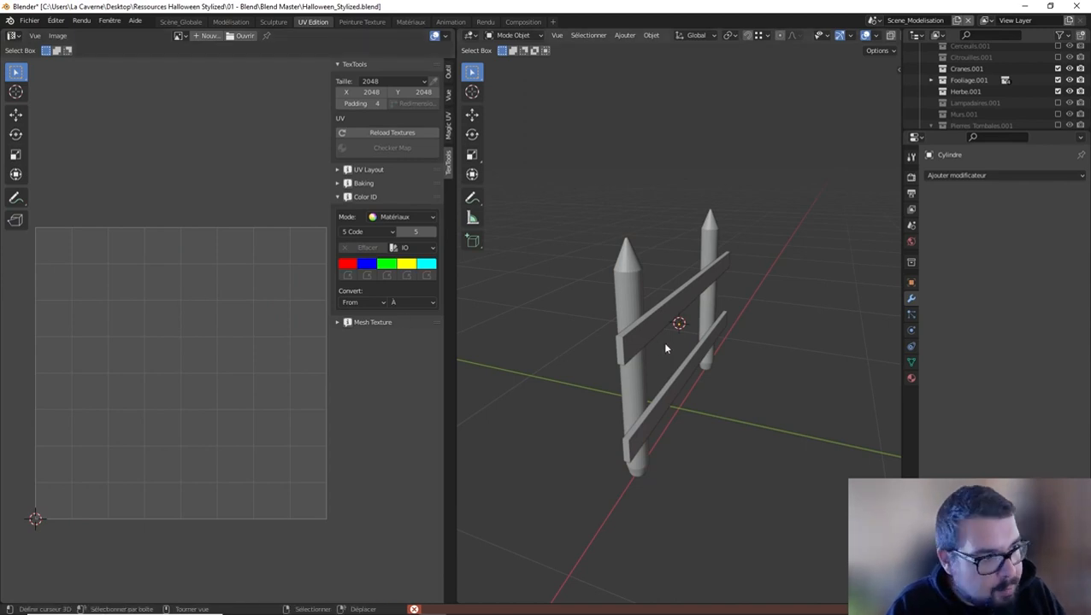
Edit both planks together with the posts and select all of their geometry
click(664, 321)
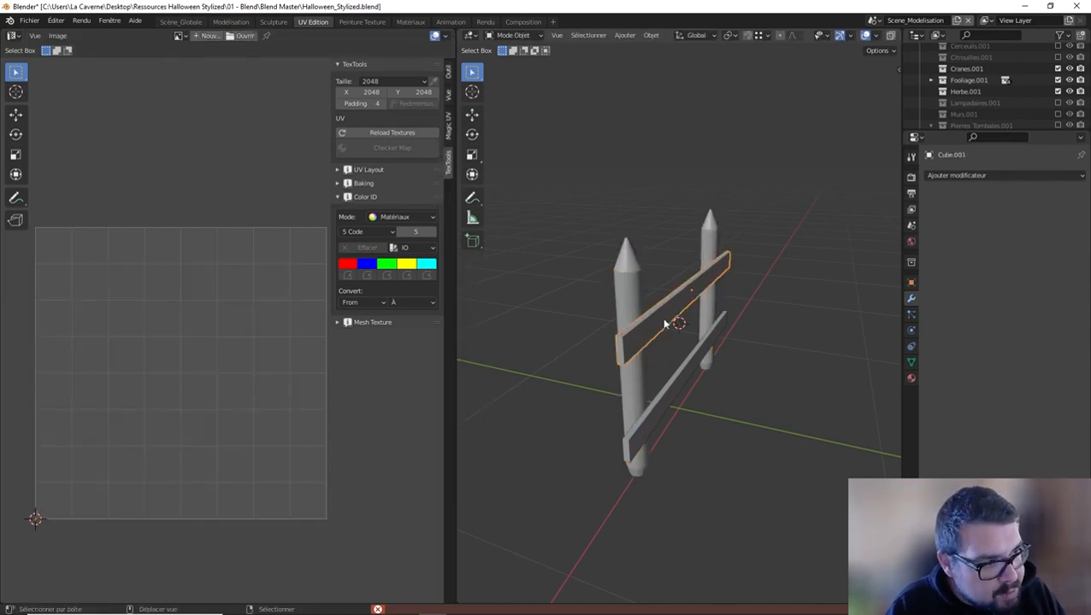
shift+click(672, 366)
key(Tab)
key(a)
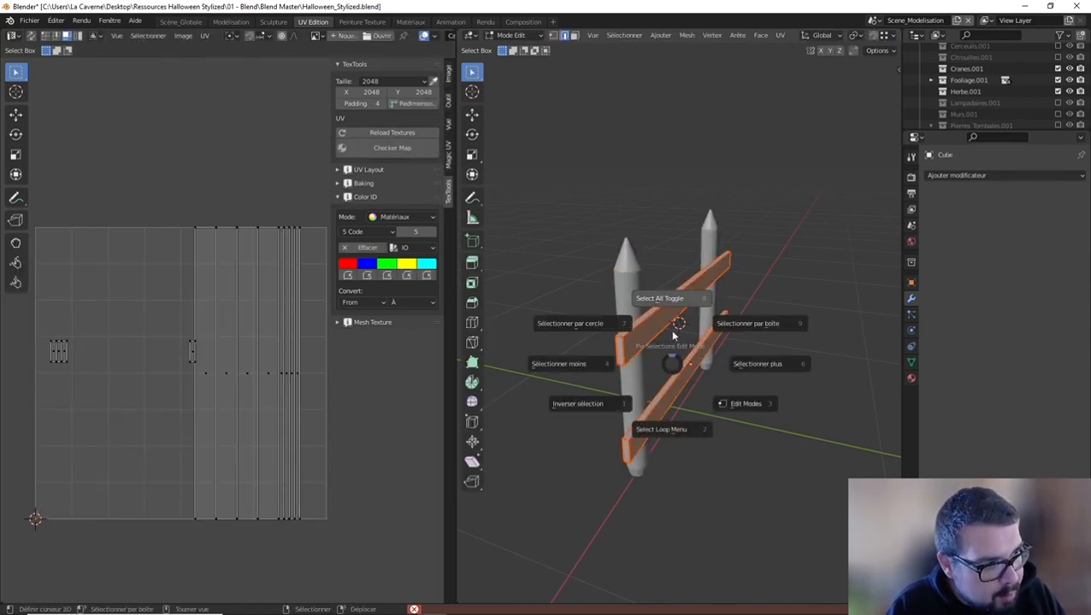
click(694, 257)
key(Tab)
shift+click(635, 275)
key(Tab)
key(a)
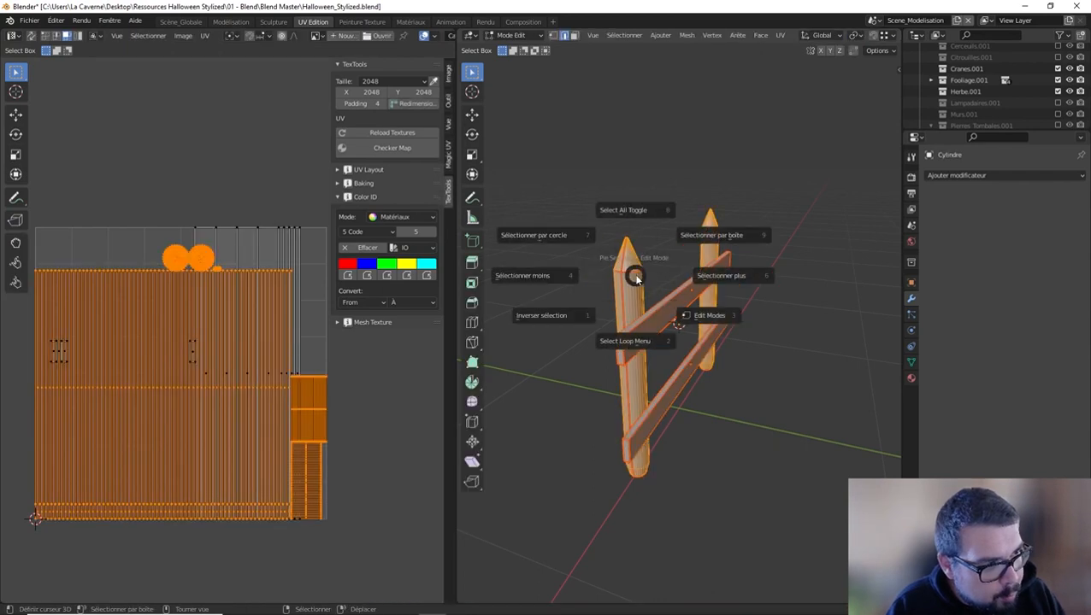
click(632, 220)
Average the scale of all post and plank UV islands and pack them together with rotation and a 0.001 margin
key(a)
key(u)
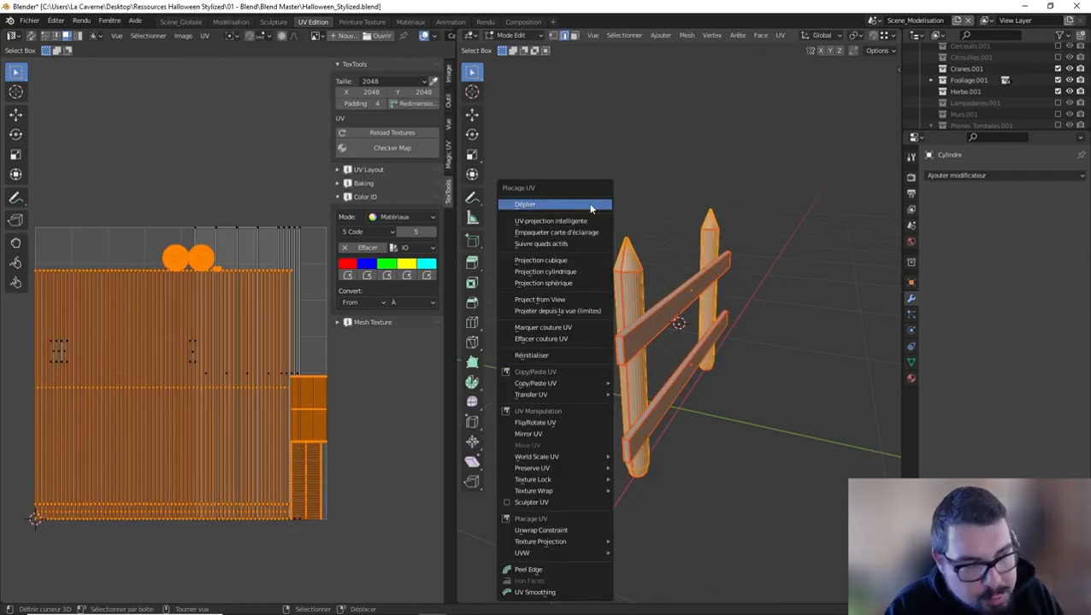
key(a)
key(a)
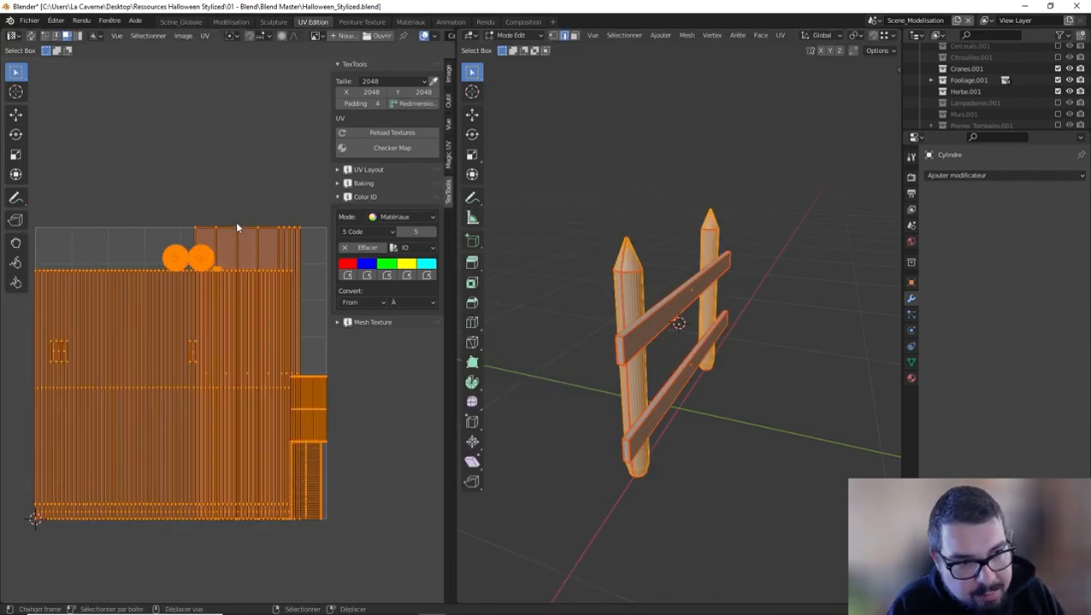
key(ctrl+a)
key(ctrl+p)
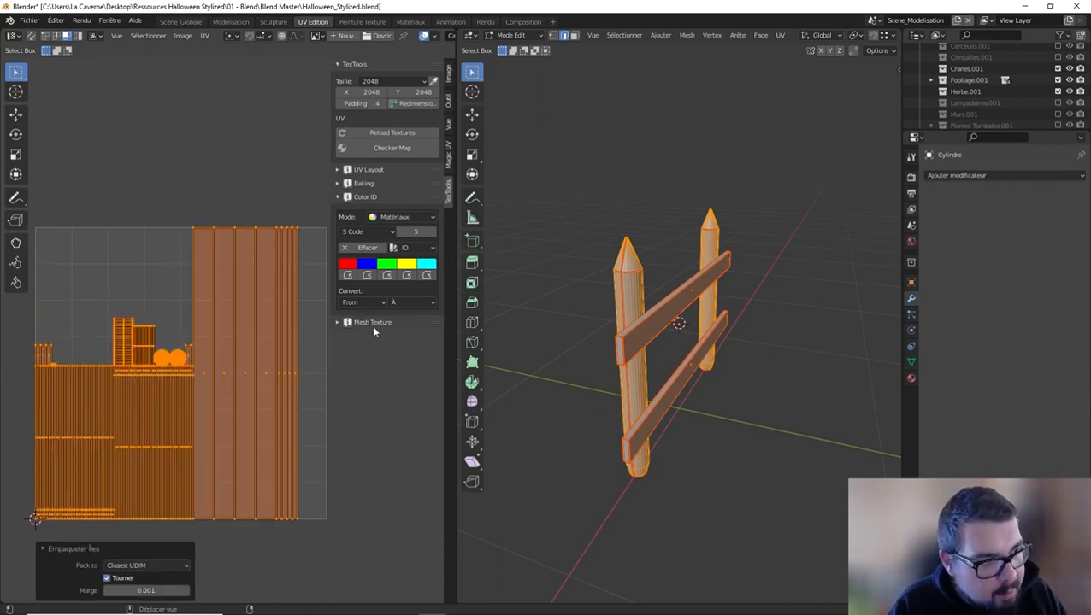
In object mode, examine the scale and dimensions of each plank and the posts in the transform properties
middle_drag(635, 395, 591, 390)
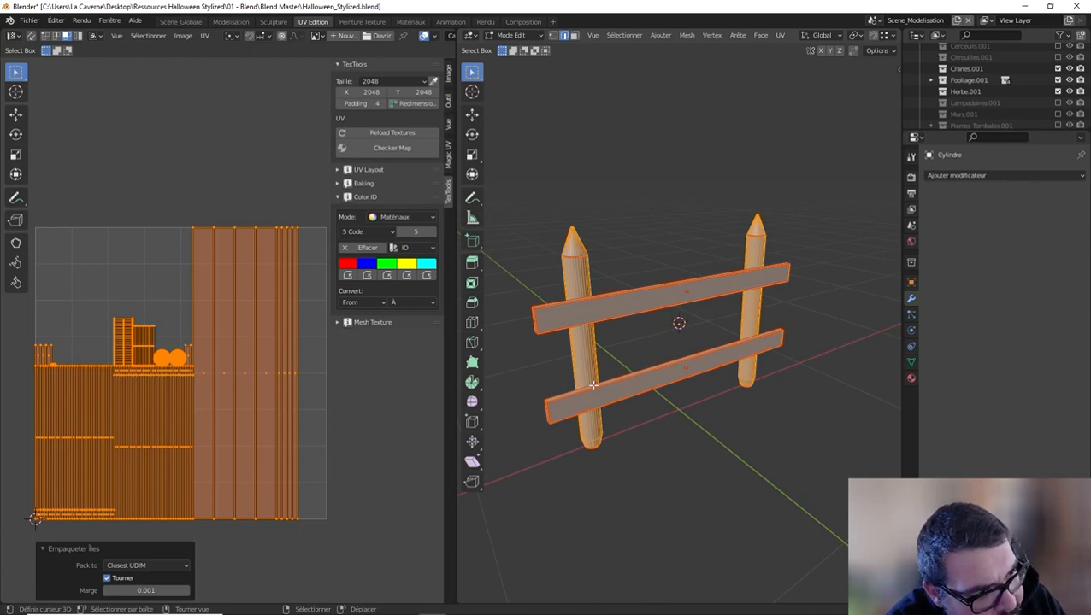
key(Tab)
click(599, 350)
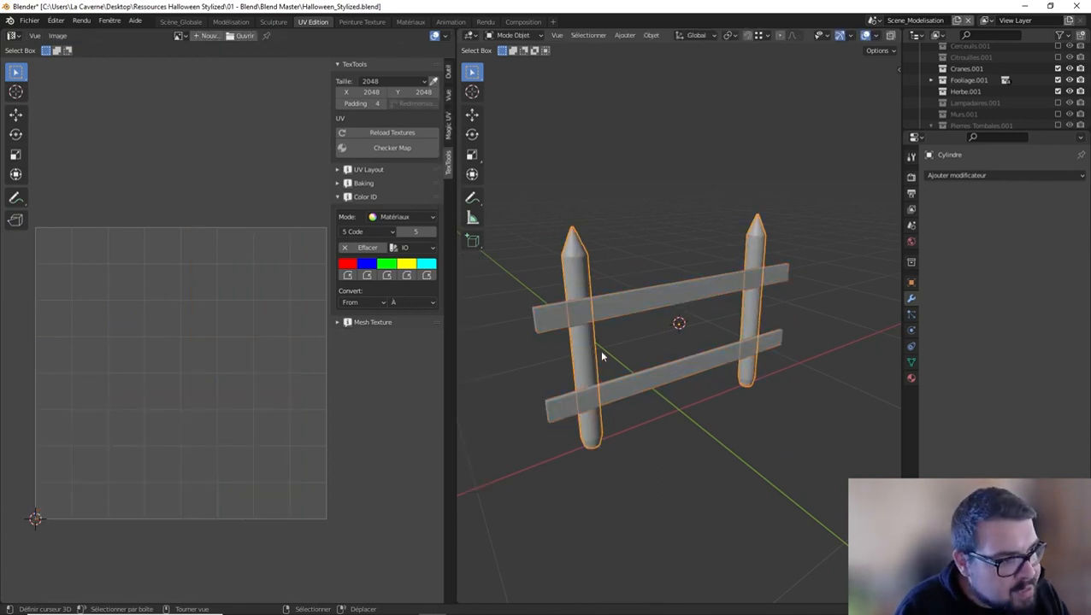
click(647, 312)
key(n)
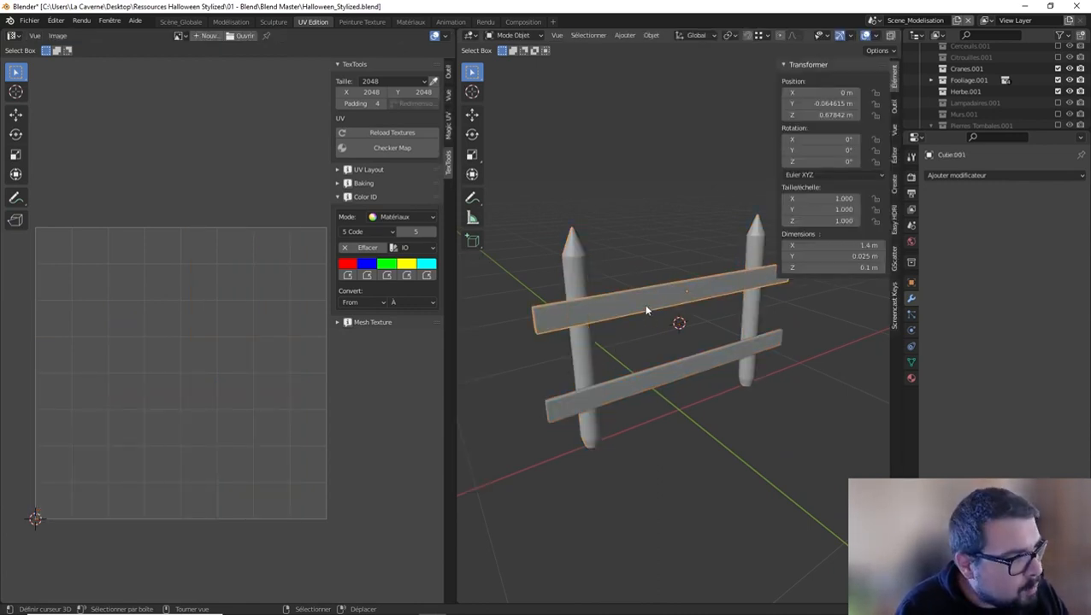
click(647, 368)
click(565, 277)
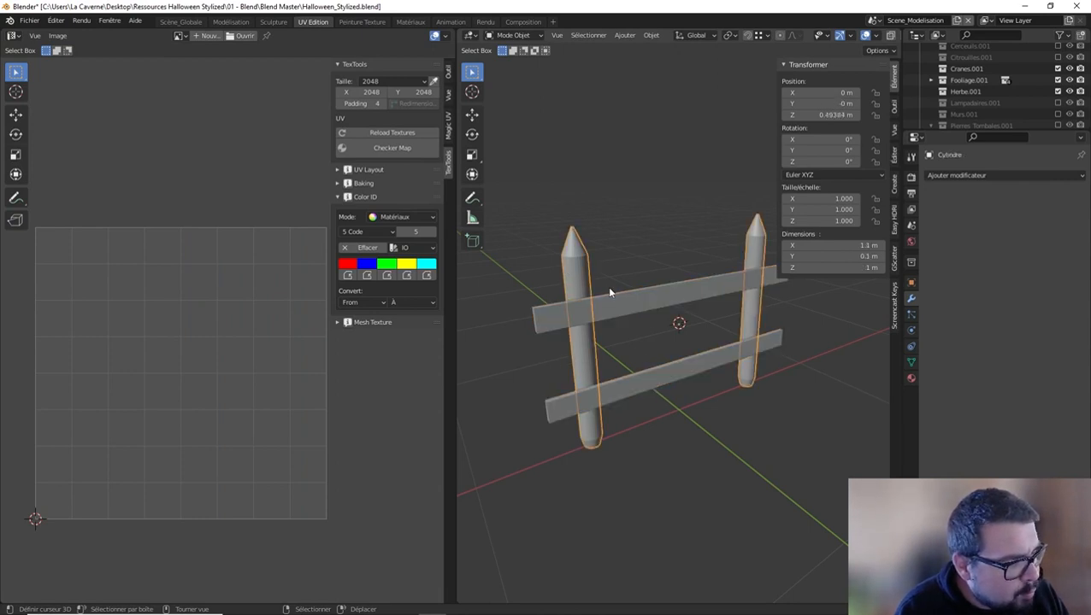
Select the posts and both planks and edit them together
shift+click(627, 301)
shift+click(645, 381)
key(Tab)
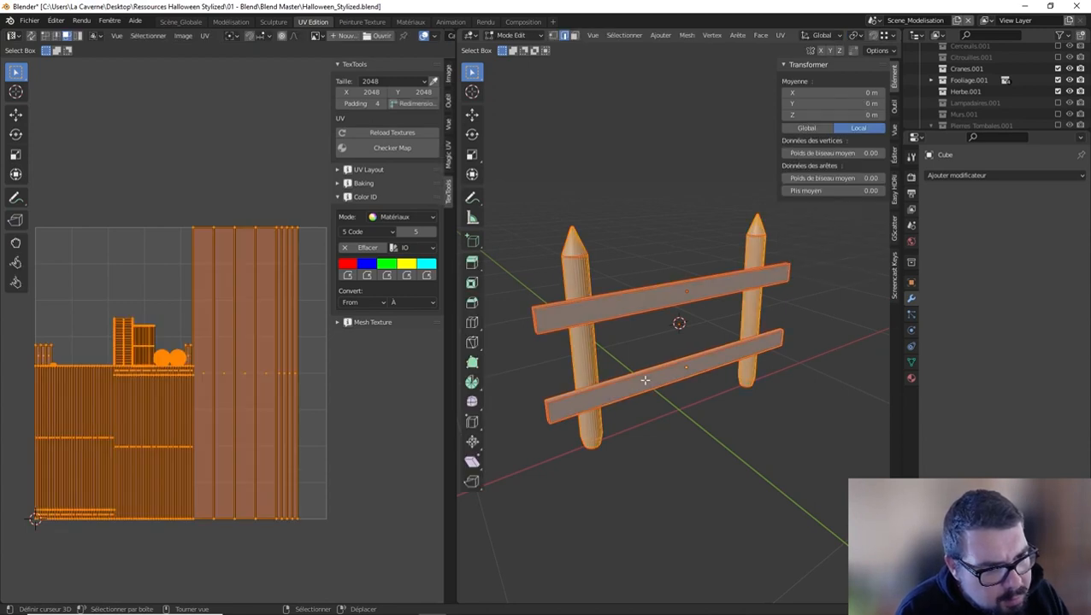
Select only the long plank UV islands and move them about 0.09 along X to the right edge of the UV square
click(111, 332)
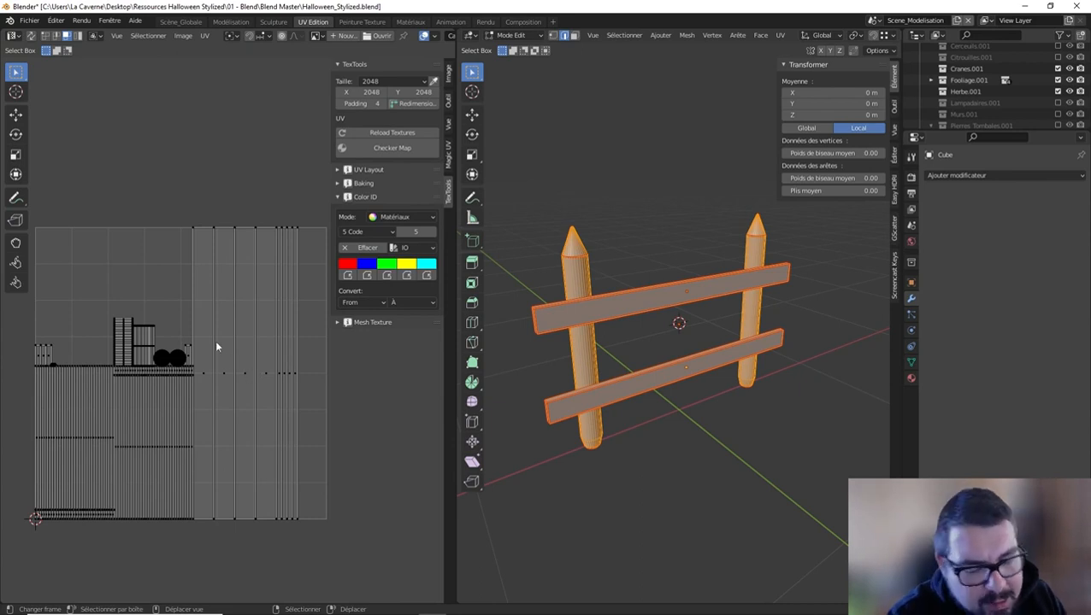
key(l)
key(l)
key(l)
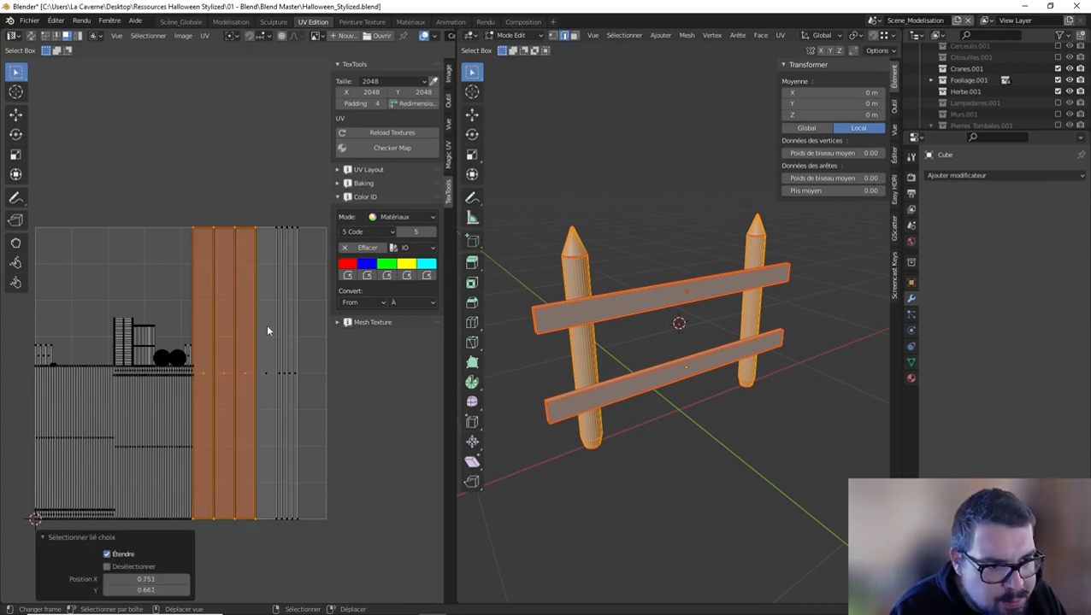
key(l)
key(l)
key(l)
key(l)
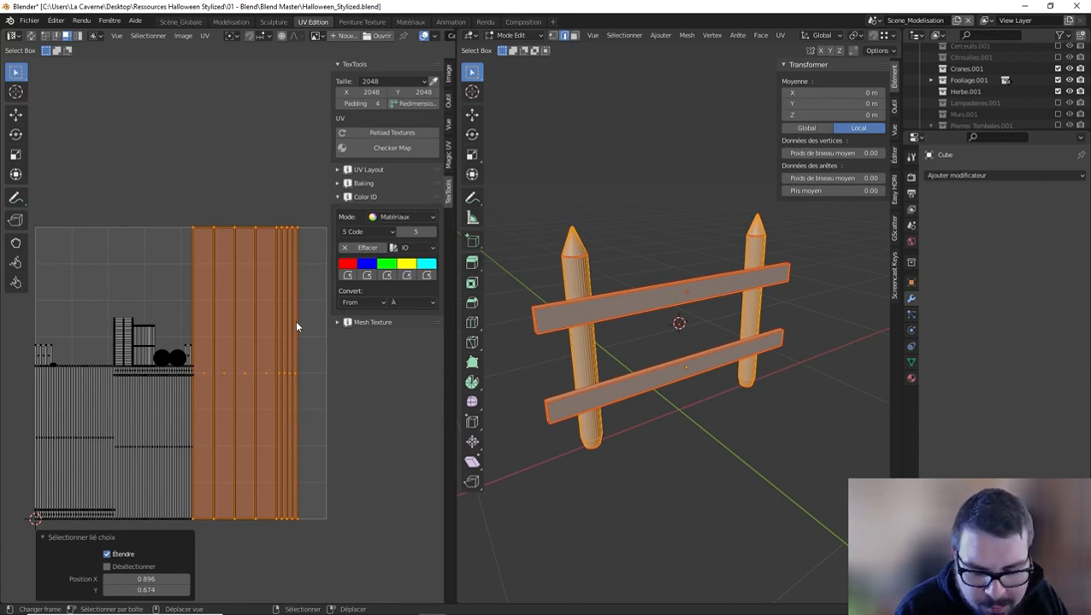
key(g)
key(x)
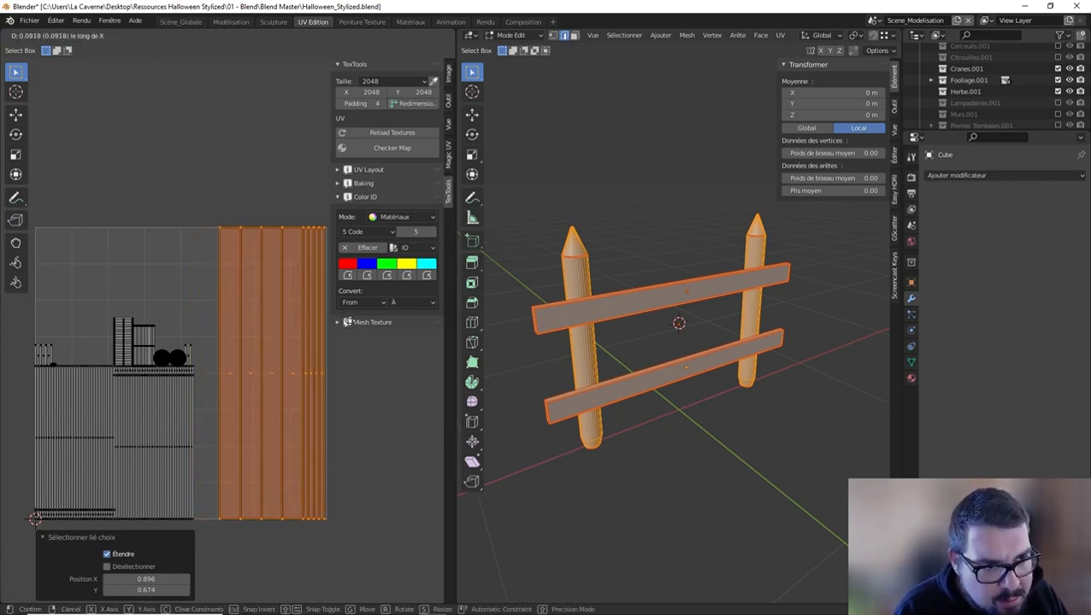
click(361, 322)
Select all the UV islands of the posts and plank ends, leaving out the long plank islands
click(193, 329)
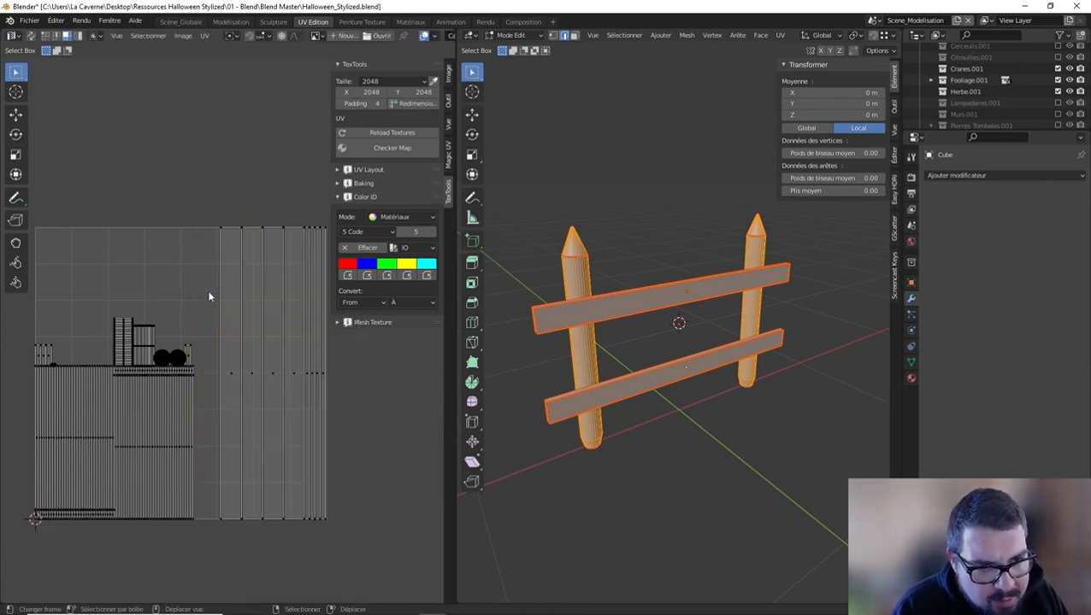
drag(215, 243, 25, 590)
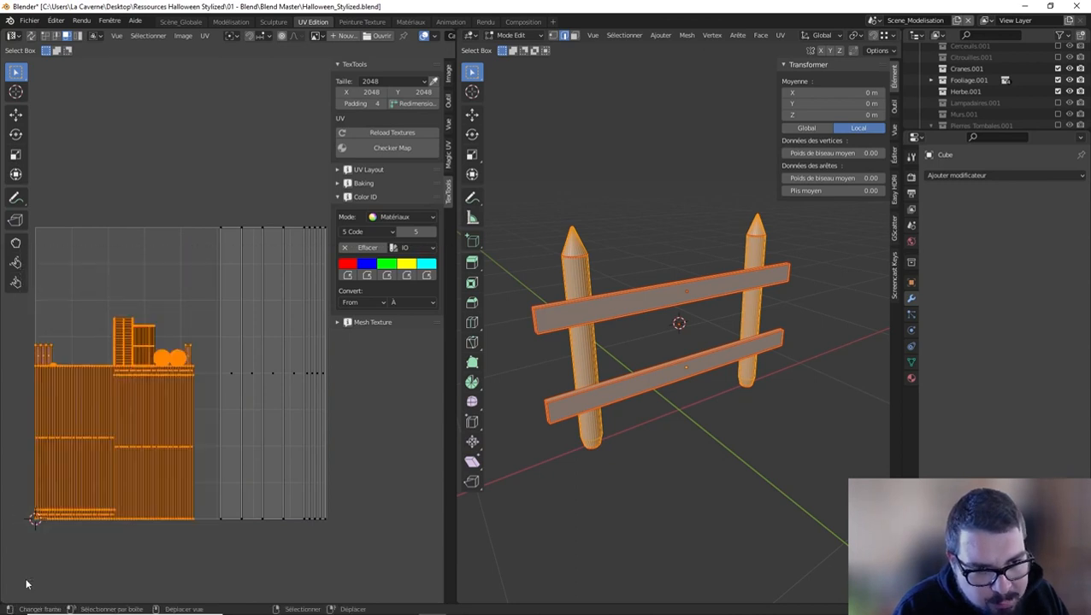
Try scaling up the selected post and plank-end UV islands about their own centre, and undo it
key(s)
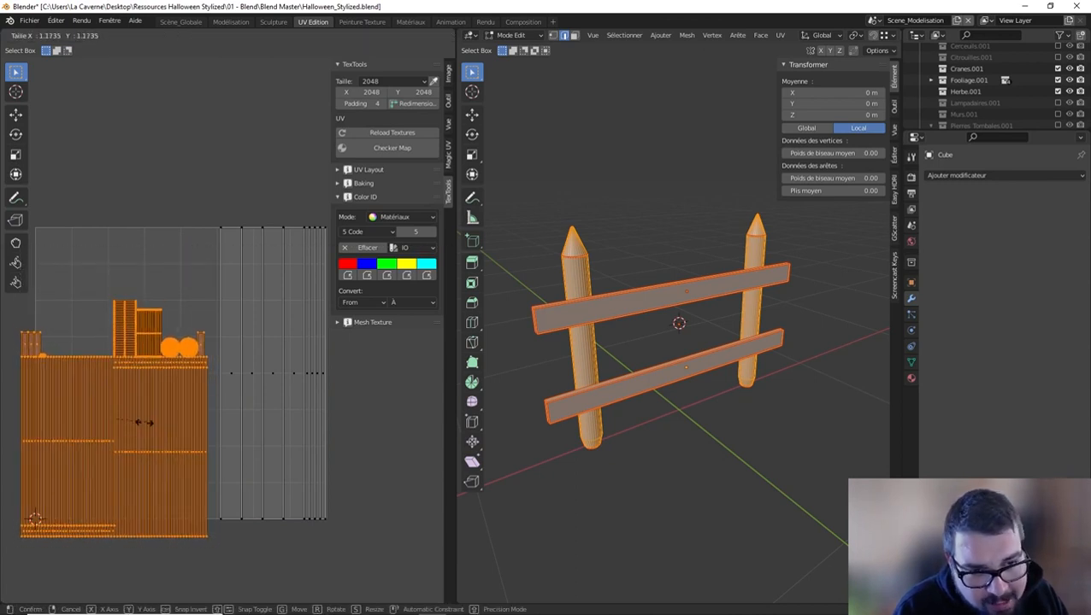
click(133, 437)
click(169, 374)
key(ctrl+z)
key(ctrl+z)
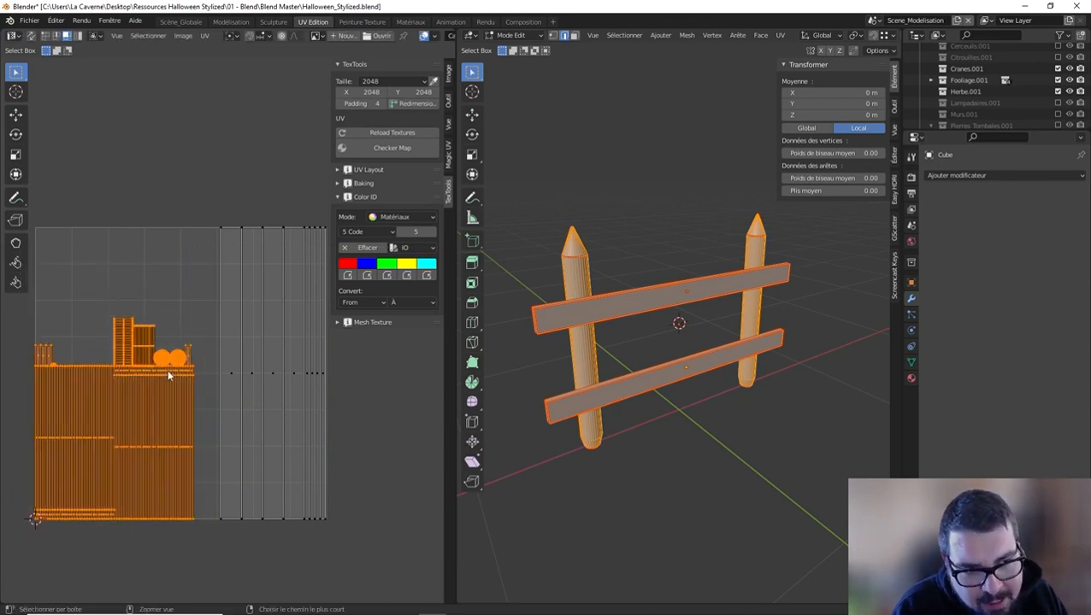
Set the UV pivot to the 2D cursor and scale the selected post and plank-end islands by 1.162
click(231, 36)
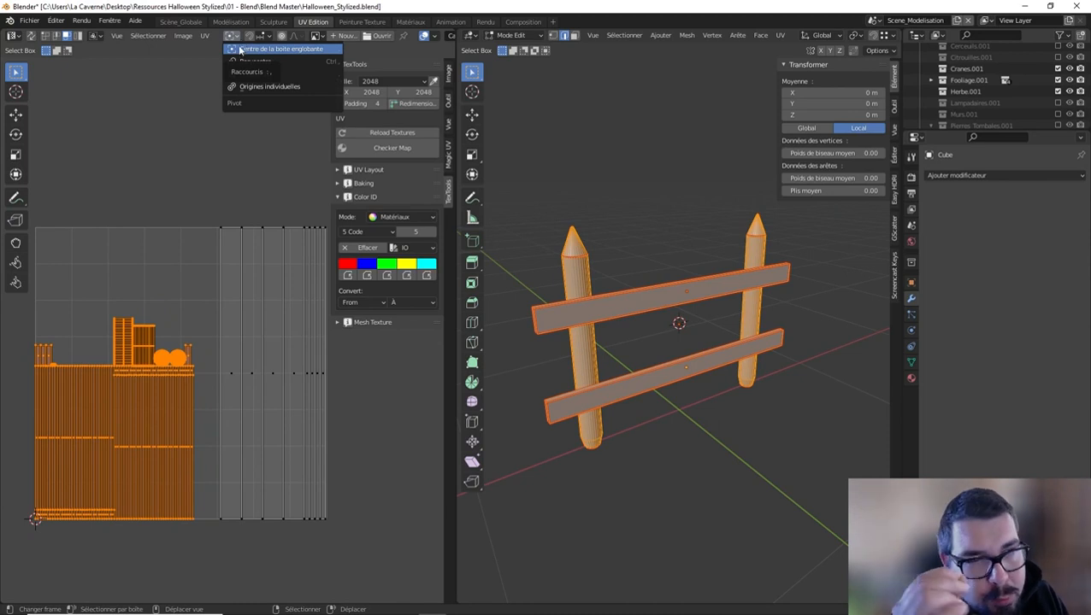
click(263, 82)
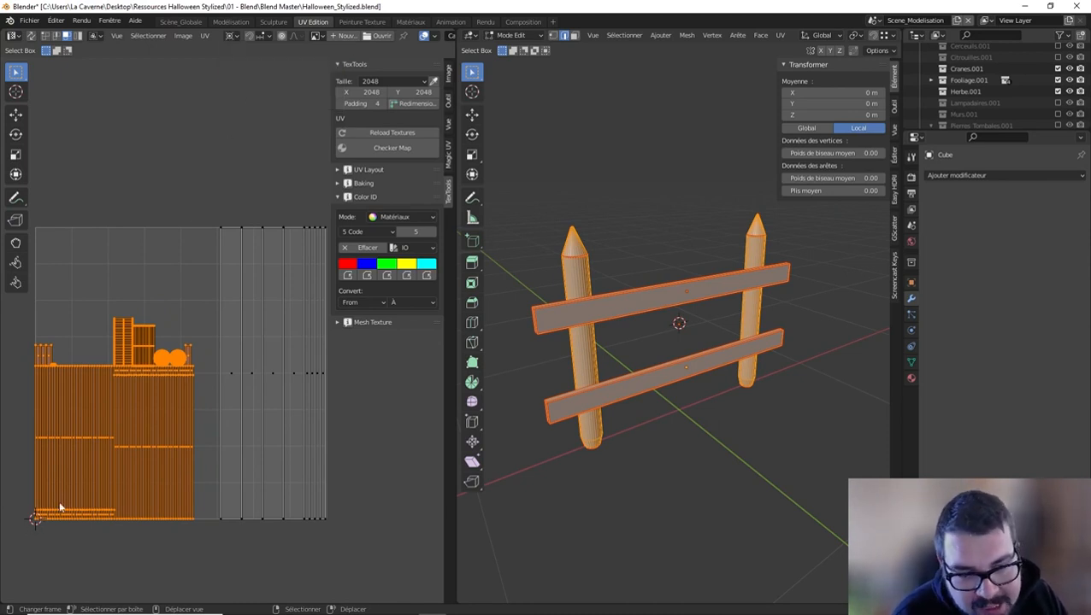
key(s)
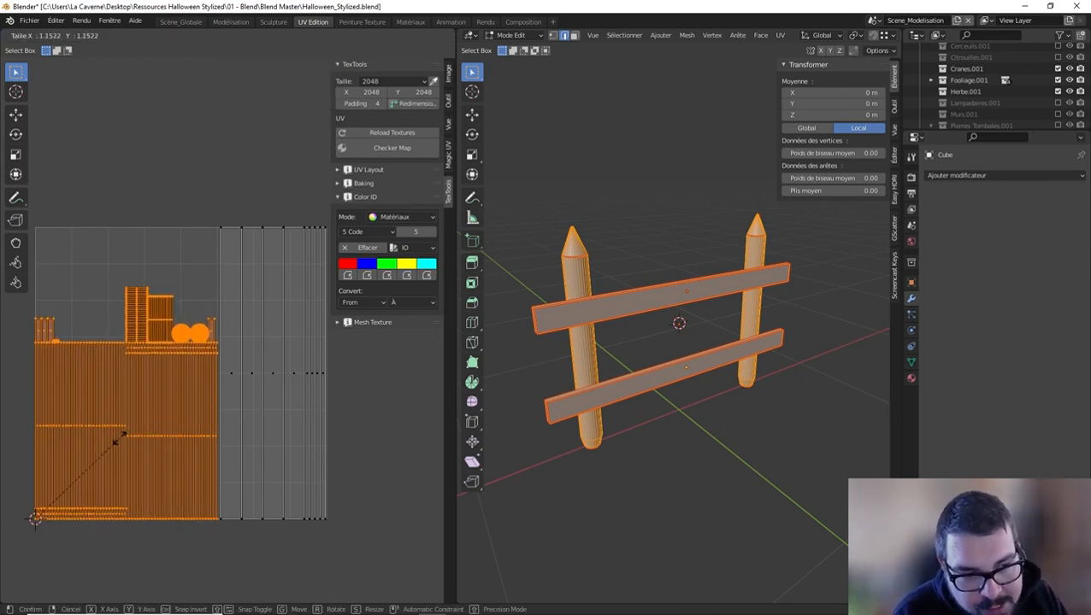
click(135, 425)
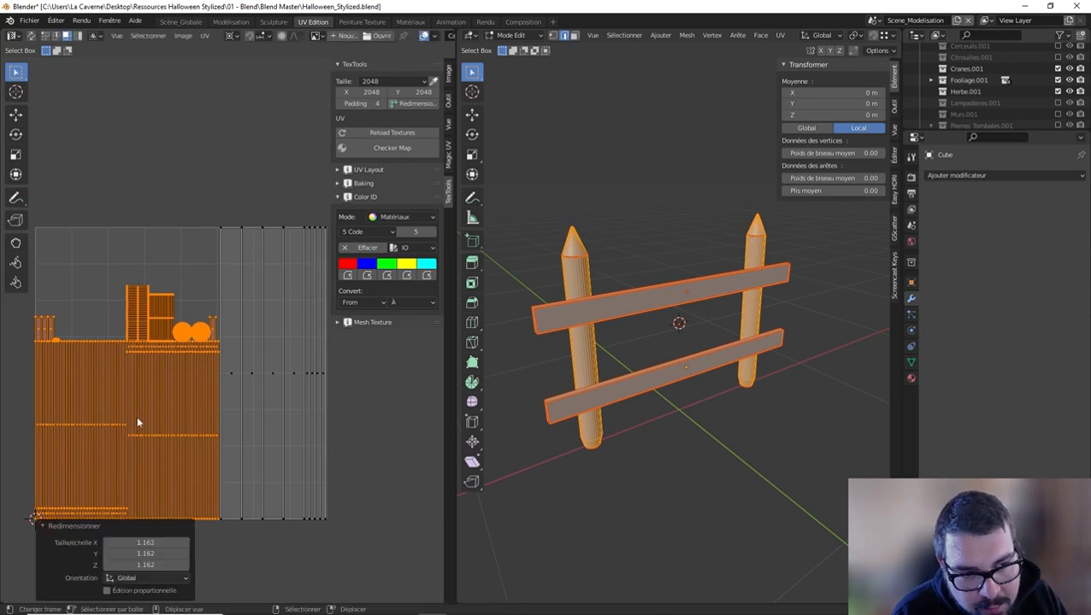
Set the UV pivot back to the median point, deselect the UV islands and return to Object Mode
key(Tab)
key(Tab)
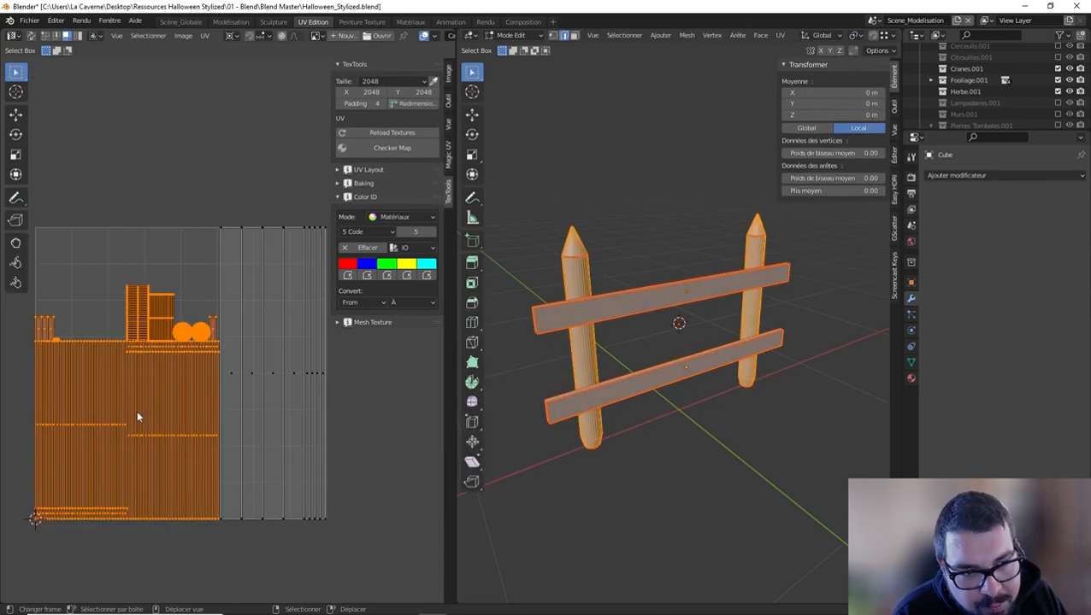
click(229, 35)
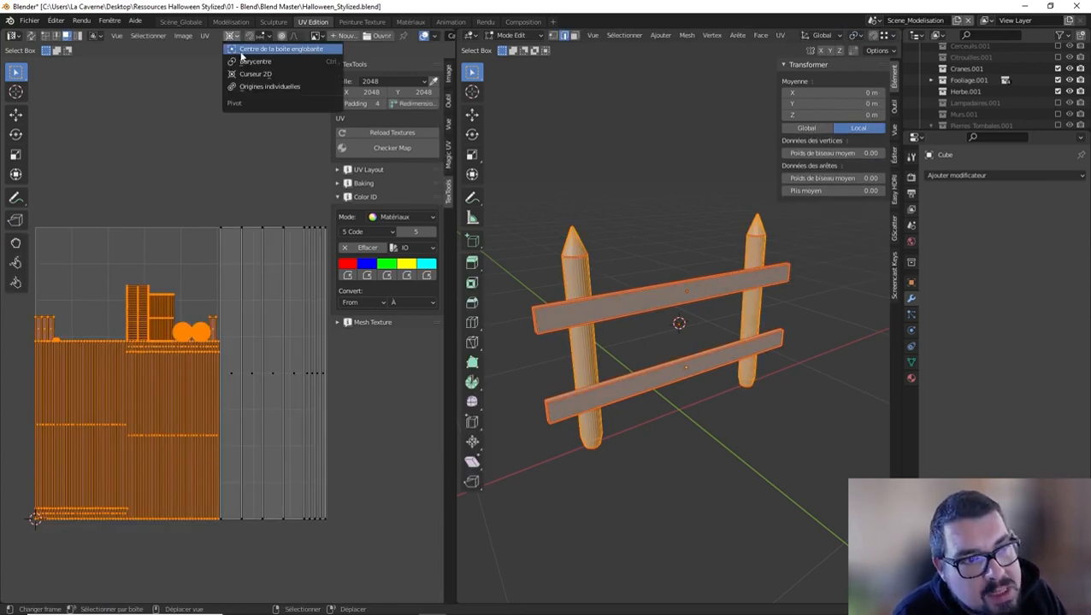
click(252, 62)
click(182, 225)
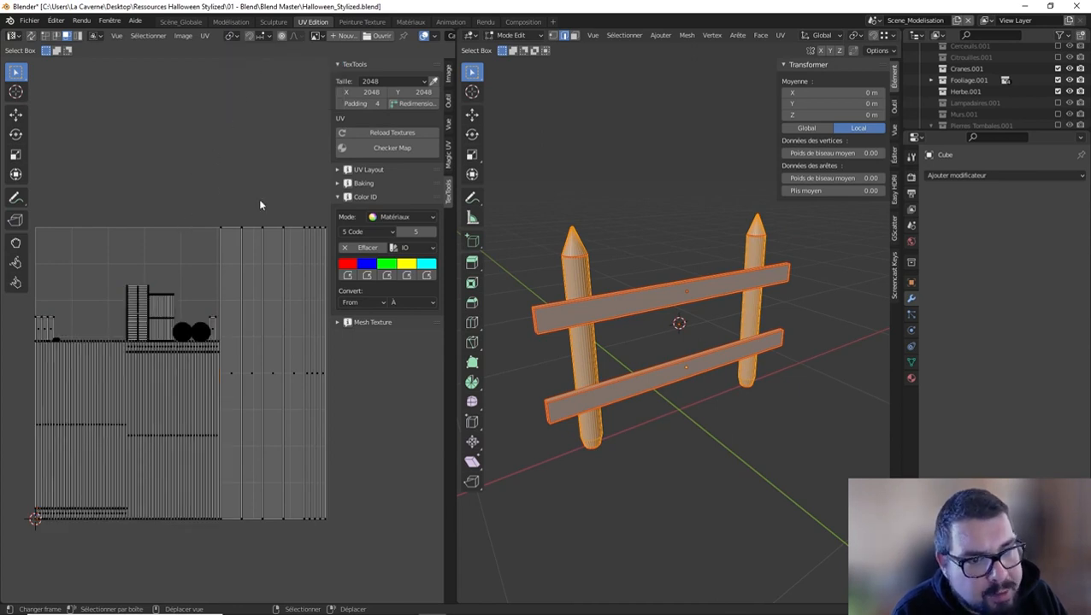
key(Tab)
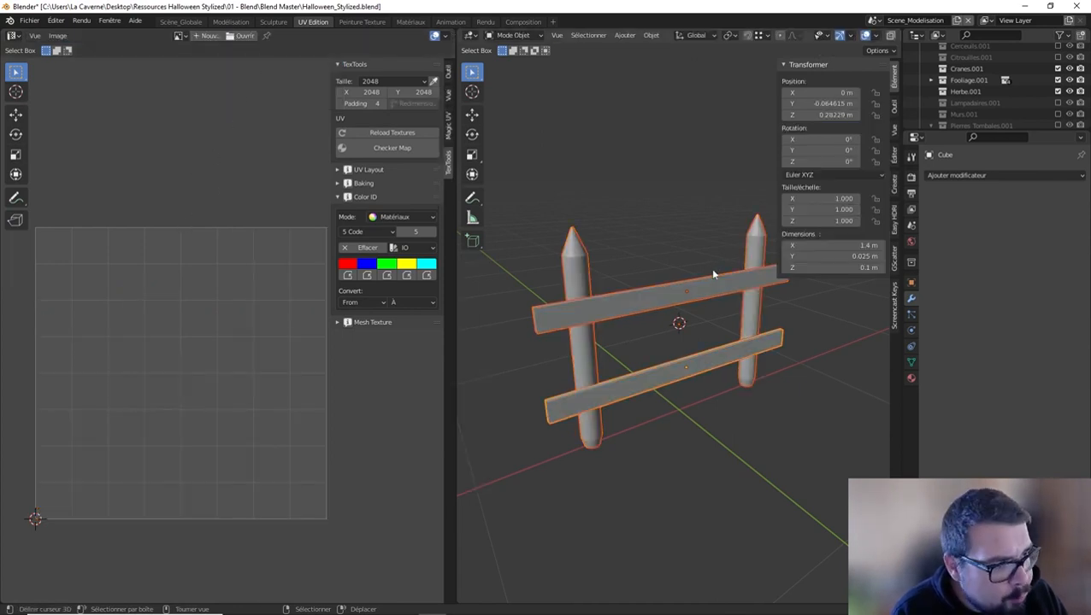
Add Bevel and Weighted Normal modifiers to the posts and toggle Auto Smooth for them
click(565, 272)
key(q)
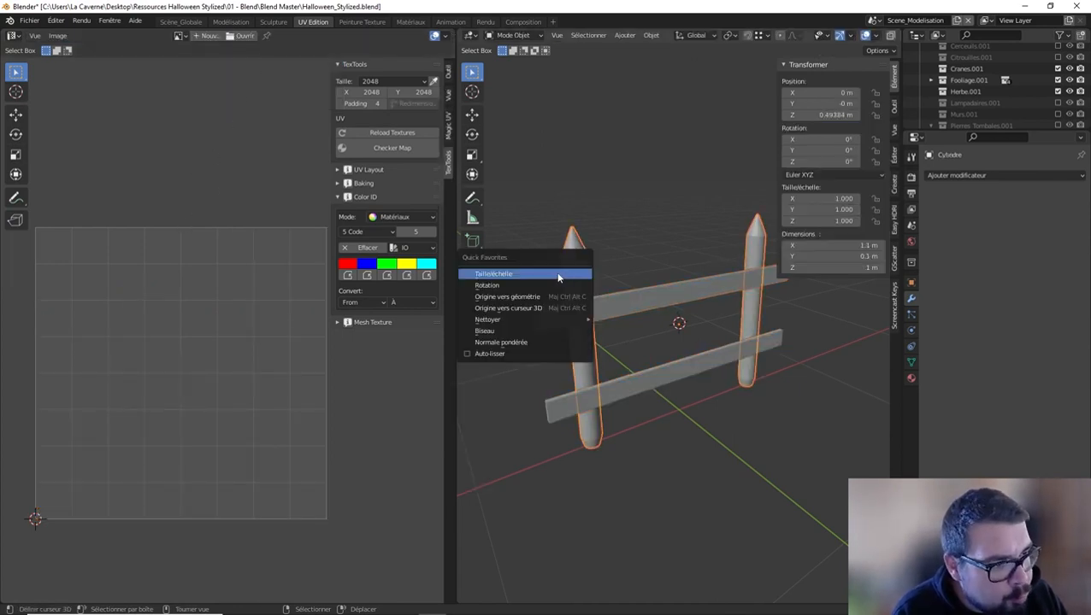
click(505, 335)
key(q)
click(497, 344)
key(q)
click(480, 352)
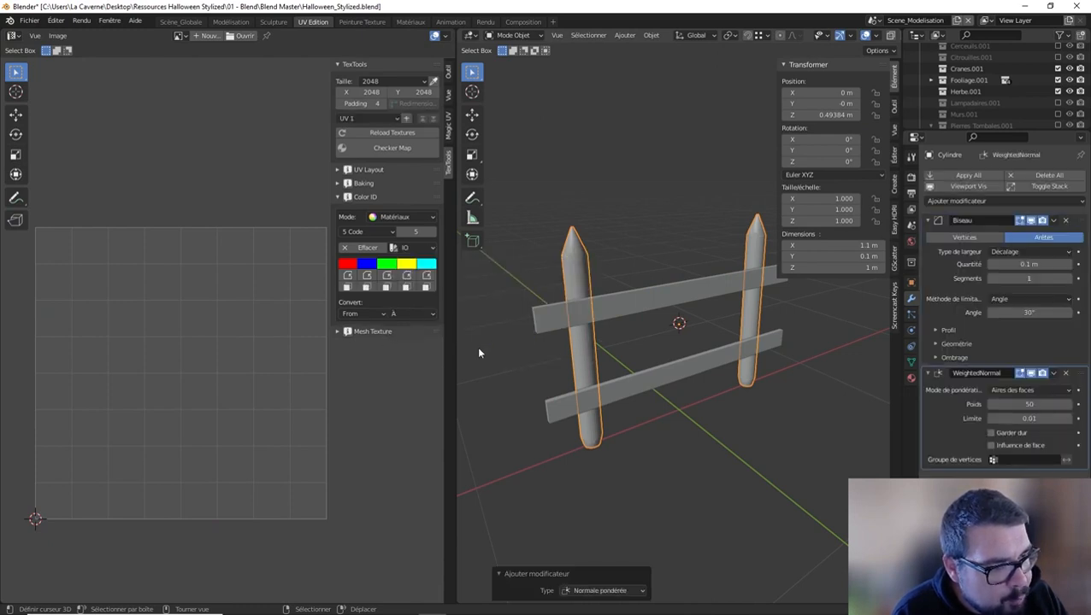
Set the posts' Bevel modifier width type to Absolute with an amount of 0.002 m
click(1030, 249)
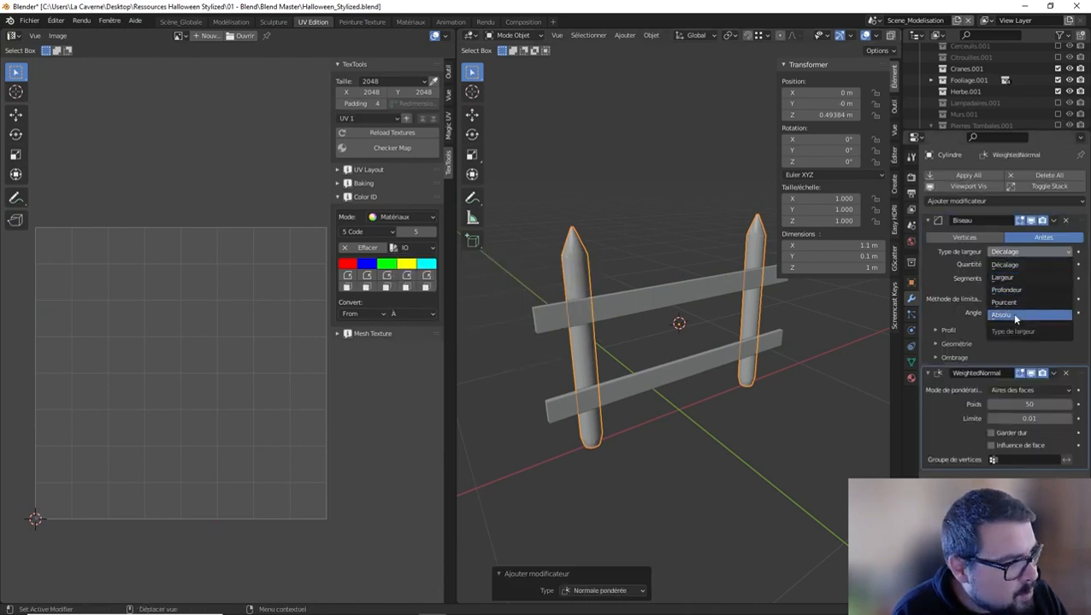
click(1012, 314)
click(1025, 264)
text(0)
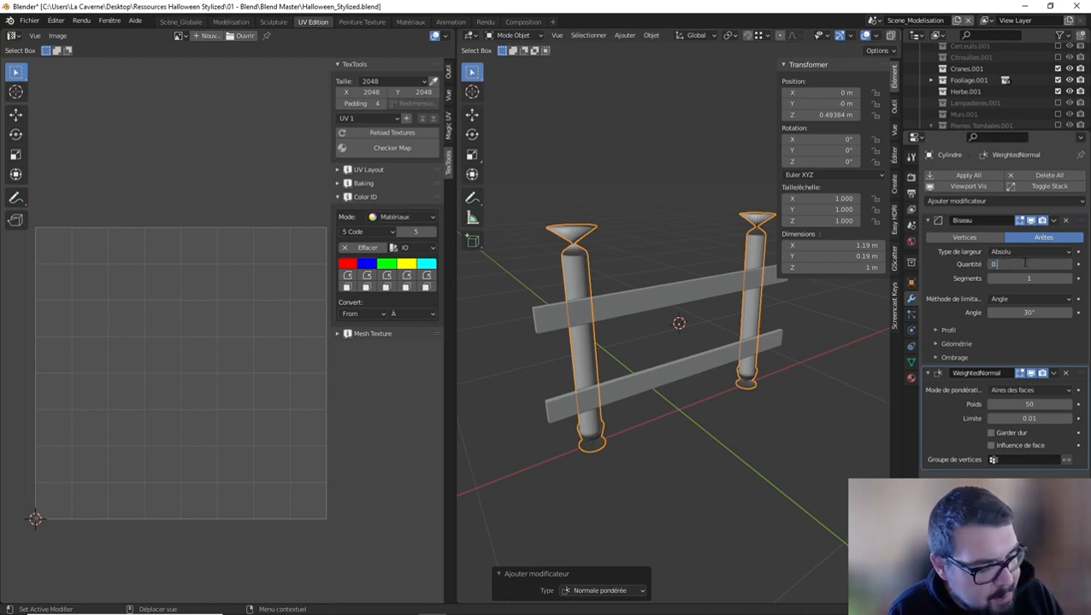
text(.002)
key(Return)
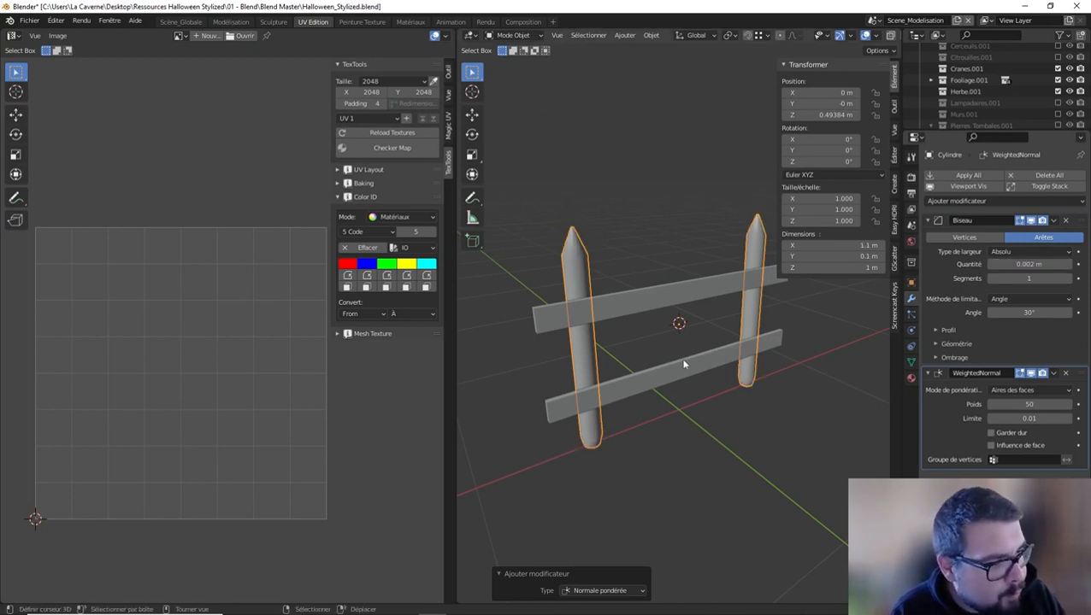
Give the posts' Bevel modifier 2 segments and reduce its amount to 0.0005 m
scroll(585, 321, up, 3)
shift+middle_drag(586, 316, 704, 400)
scroll(669, 416, up, 2)
scroll(578, 274, down, 2)
scroll(623, 334, up, 2)
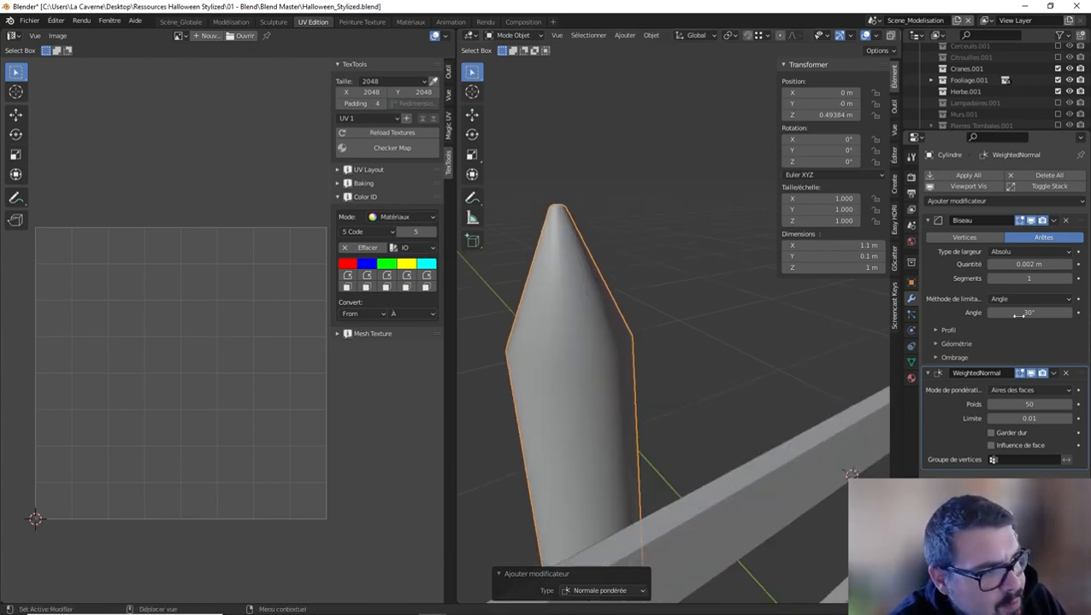
click(1068, 279)
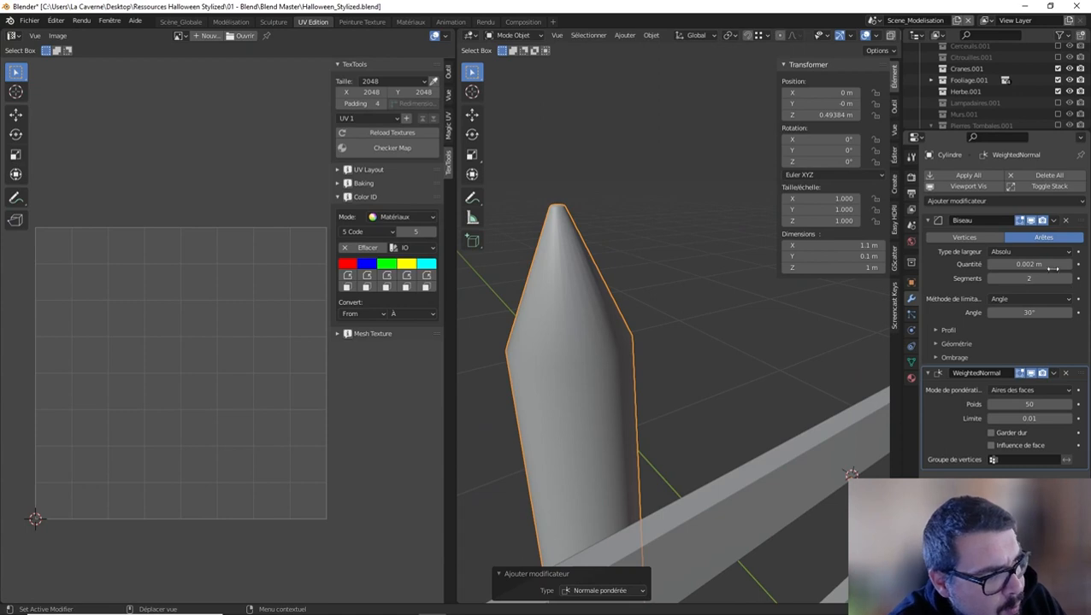
click(1041, 265)
text(05)
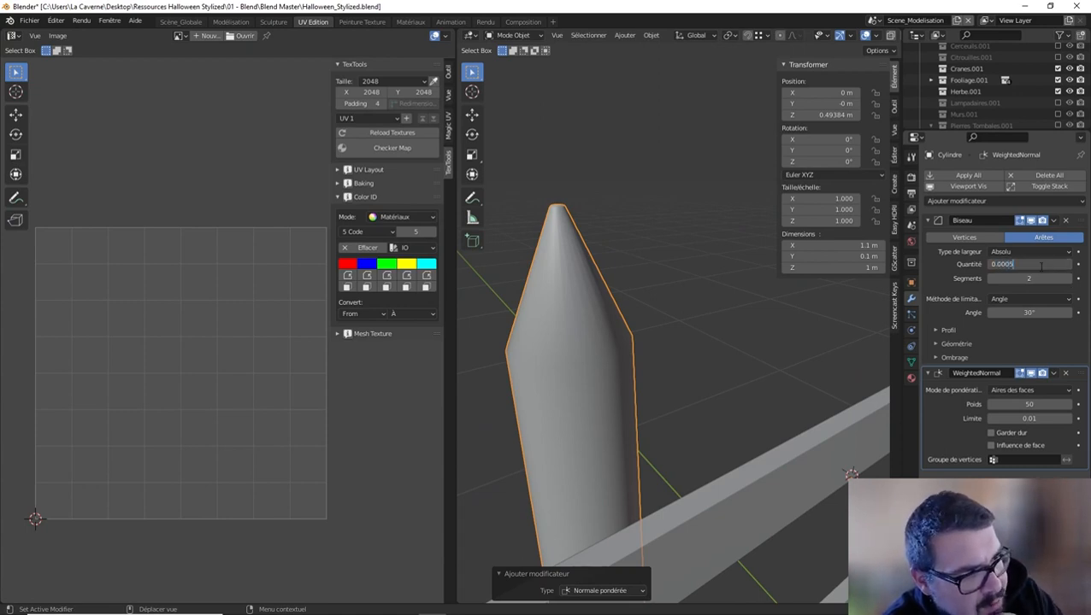
key(Return)
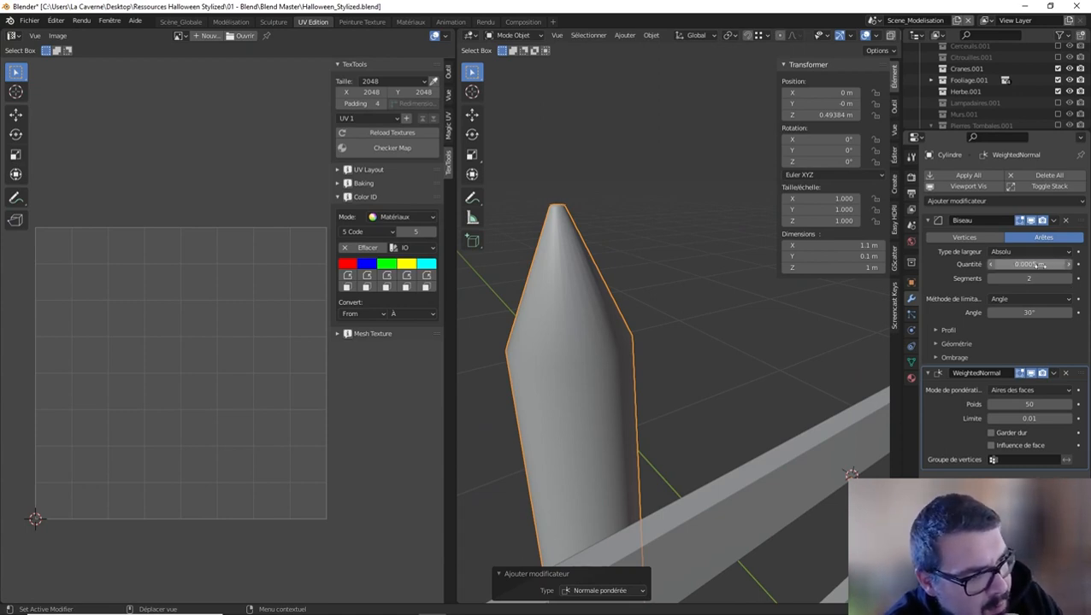
Try different angle limits for the posts' Bevel modifier and set the limit to 20°
drag(1024, 313, 1036, 313)
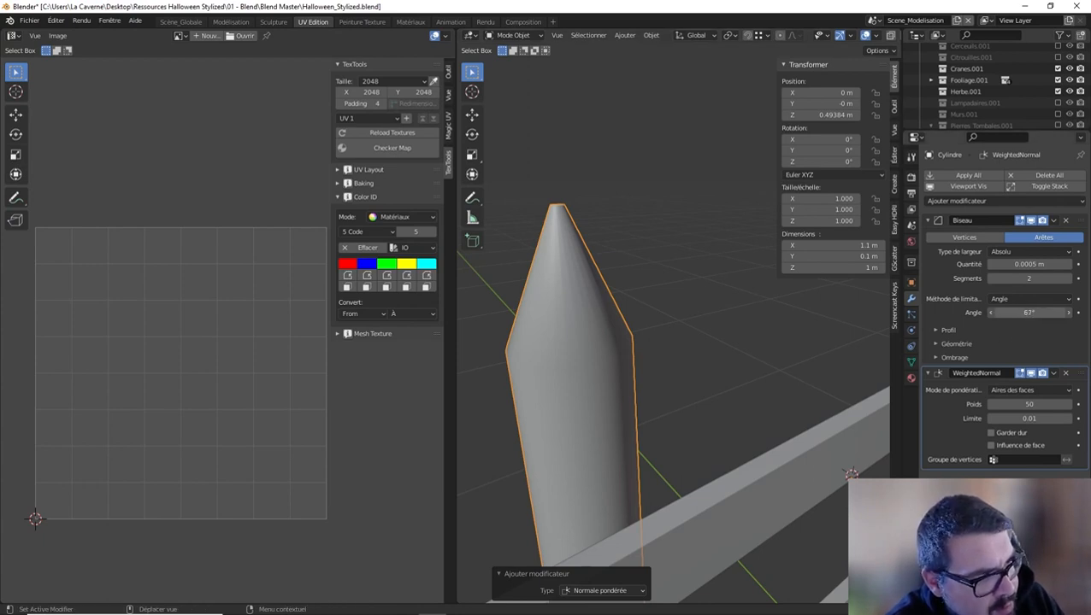
mouse_move(1028, 312)
mouse_down()
mouse_move(1000, 312)
mouse_move(1047, 313)
mouse_move(1035, 313)
mouse_up()
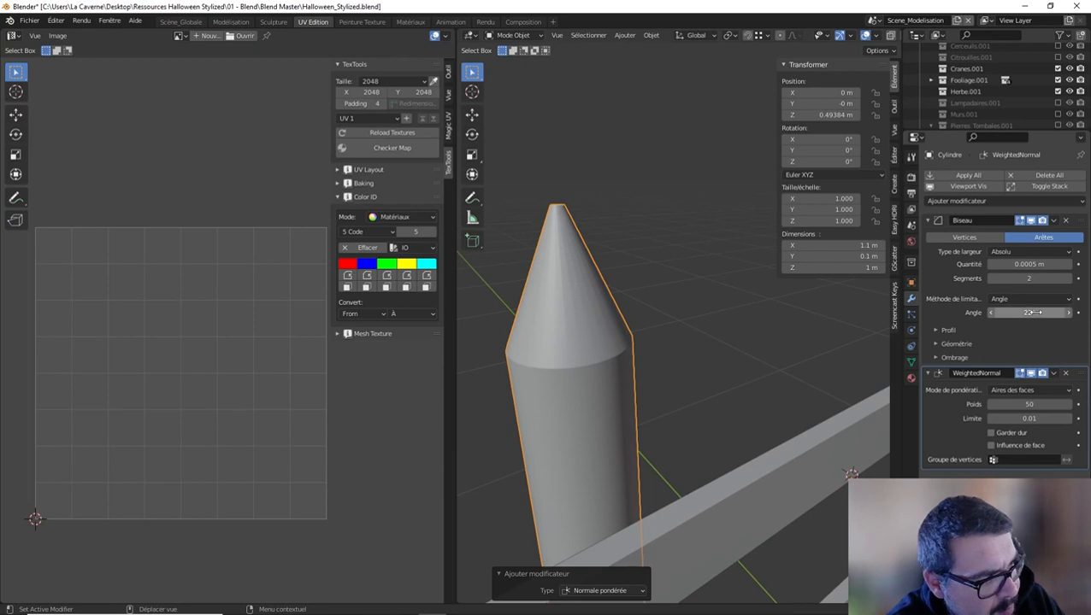
click(1040, 313)
text(2)
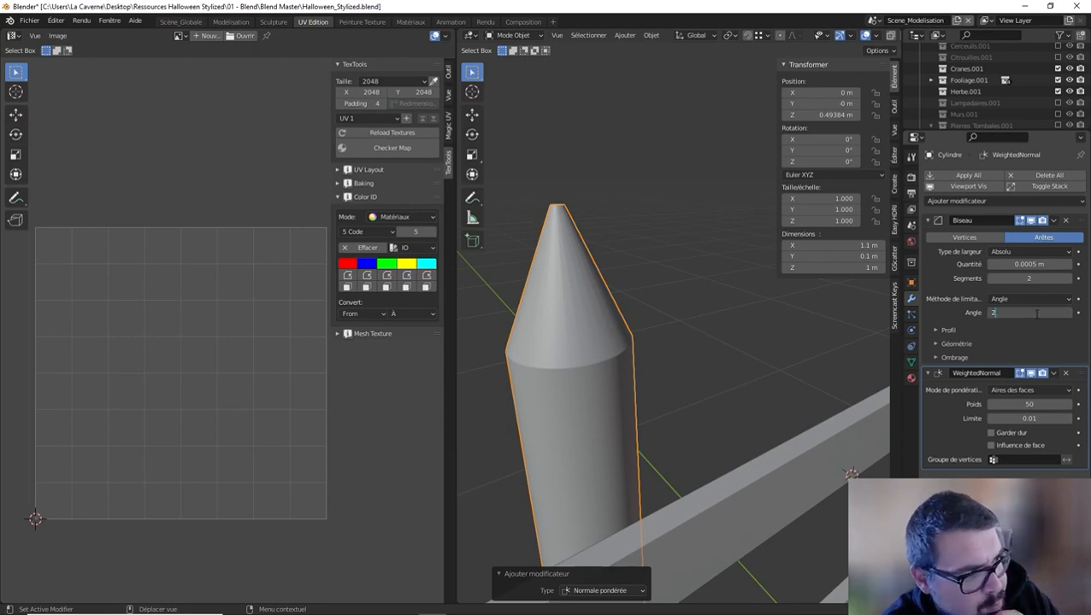
text(0)
key(Return)
Remove the Bevel modifier from the posts and set the Weighted Normal weight to 100
middle_drag(631, 448, 614, 407)
scroll(613, 410, down, 5)
middle_drag(610, 450, 635, 487)
scroll(643, 498, up, 5)
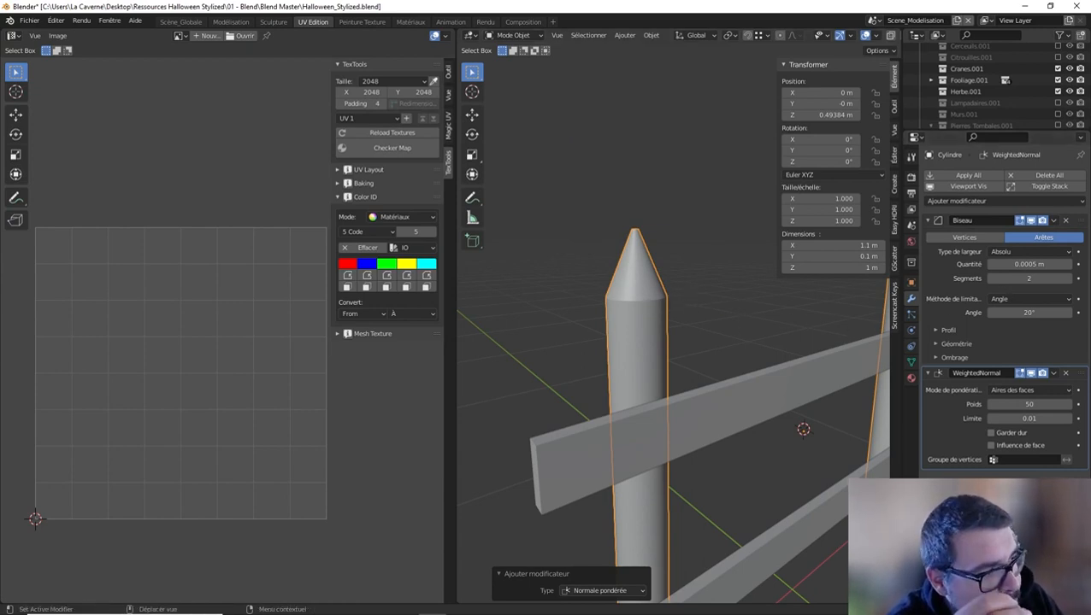
click(1066, 221)
drag(1031, 252, 1079, 252)
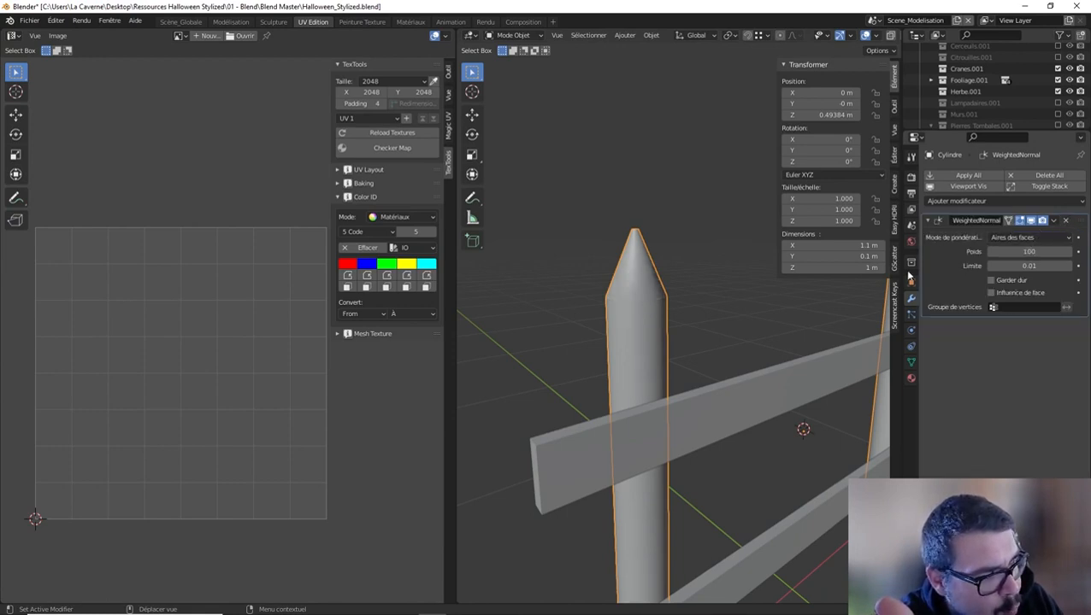
Bevel the edge loop around the flat top of the left post's tip with 2 segments, about 0.00085 m wide
middle_drag(730, 351, 706, 371)
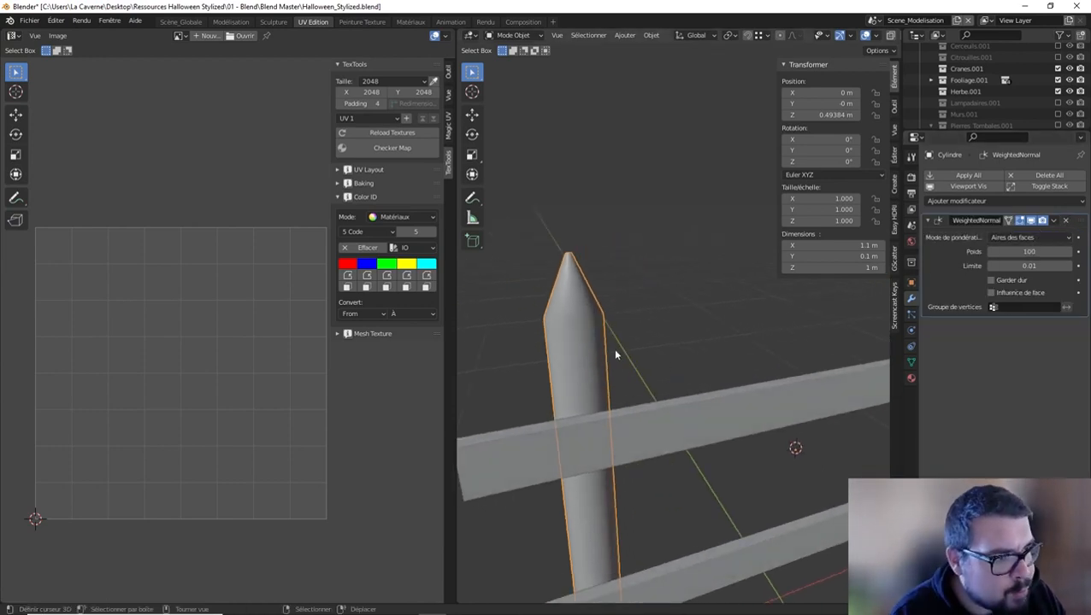
middle_drag(616, 355, 638, 363)
key(Tab)
key(a)
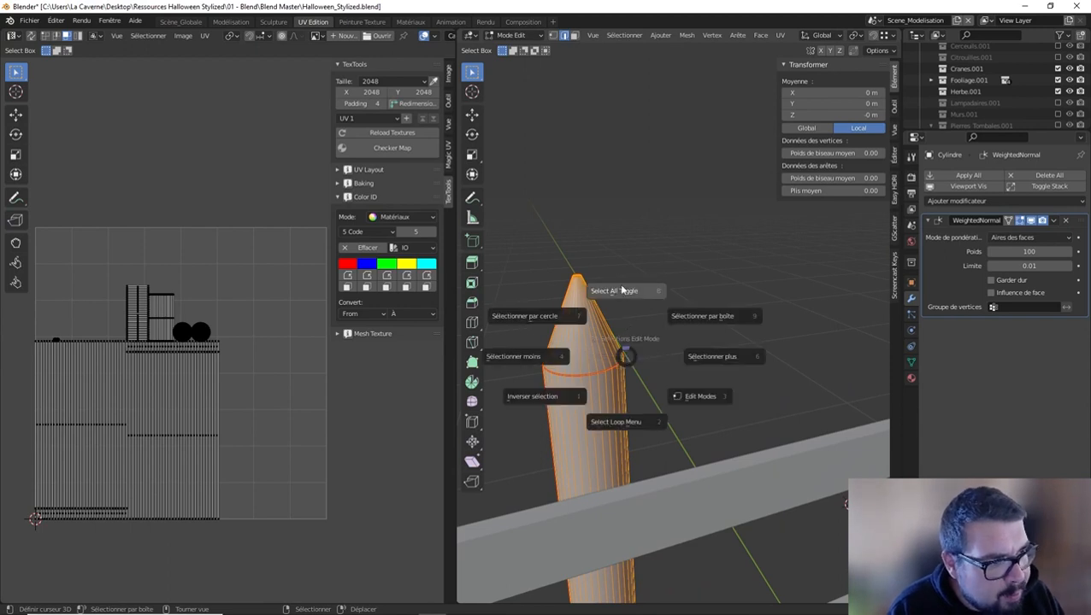
click(622, 292)
scroll(620, 313, up, 5)
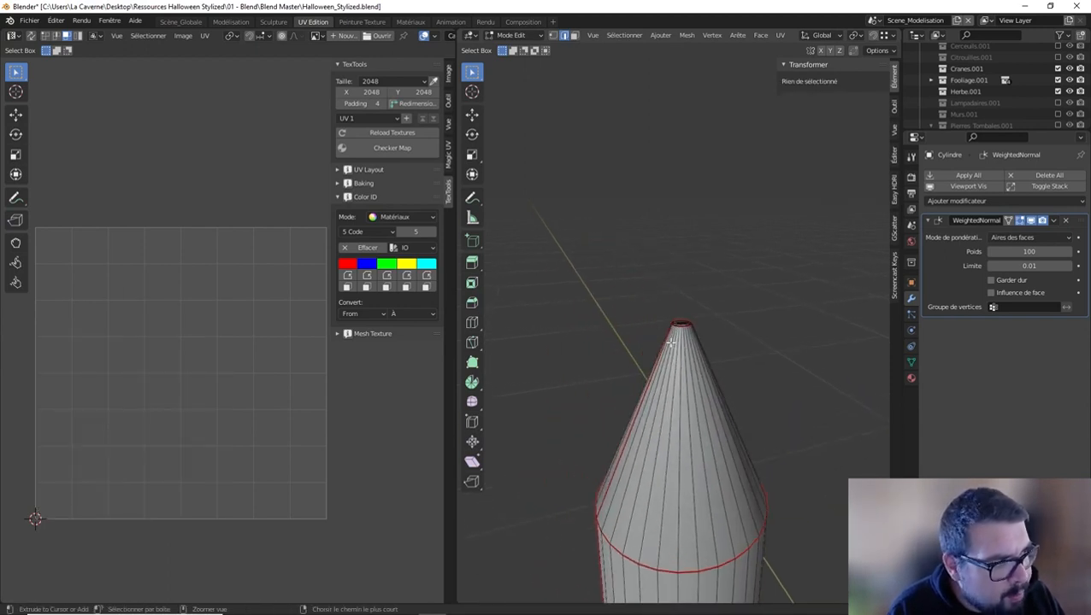
scroll(671, 342, up, 4)
alt+click(724, 361)
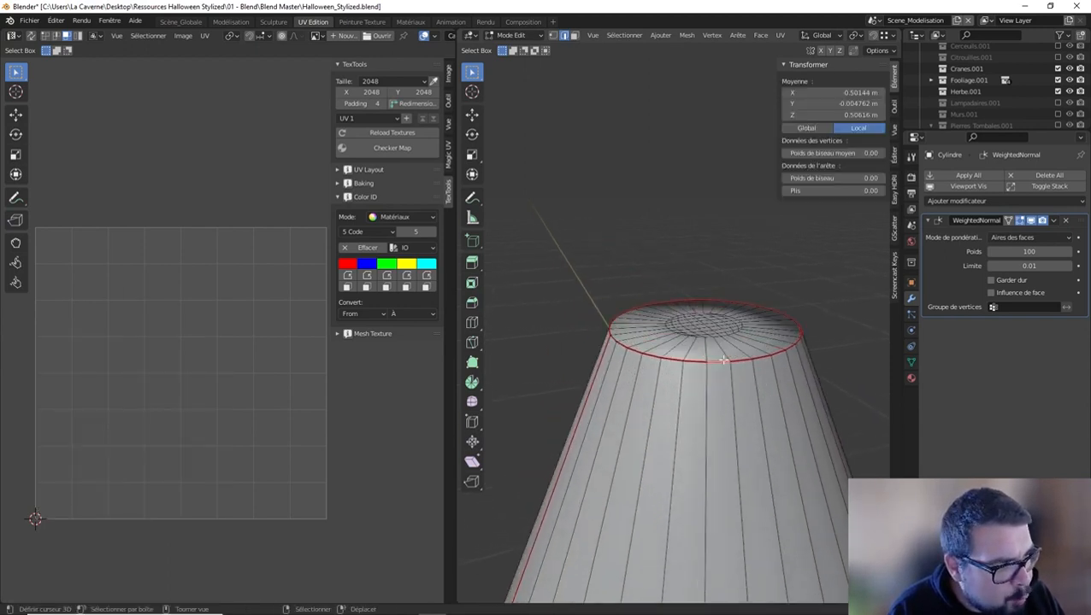
key(ctrl+b)
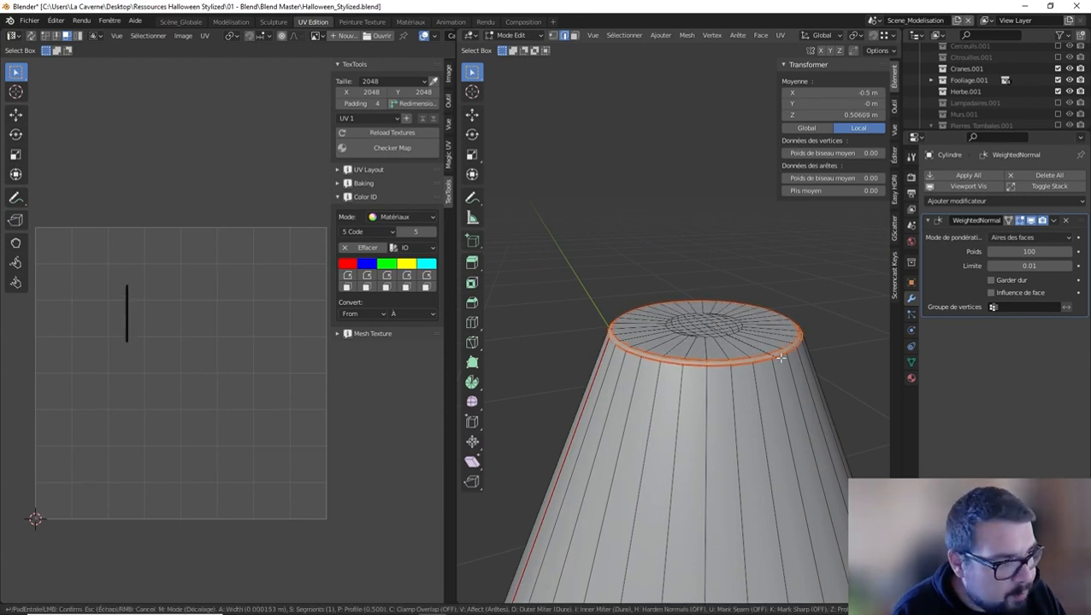
scroll(885, 391, up, 2)
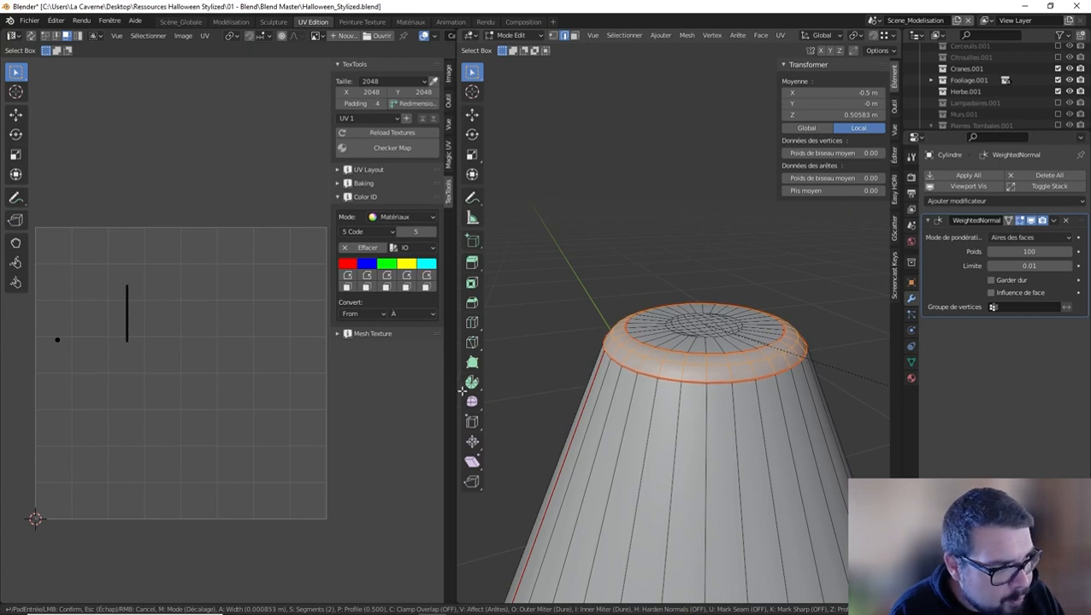
click(462, 392)
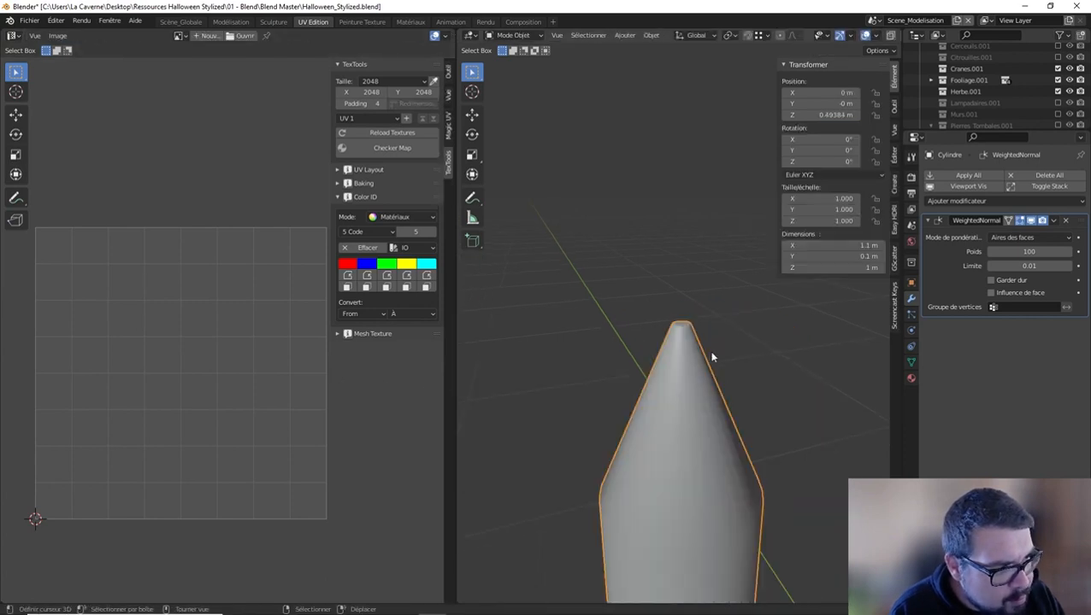
Bevel the edge loop where the left post's pointed tip meets the shaft, with 2 segments and about 0.0062 m width
middle_drag(706, 367, 709, 415)
scroll(709, 417, up, 4)
key(Tab)
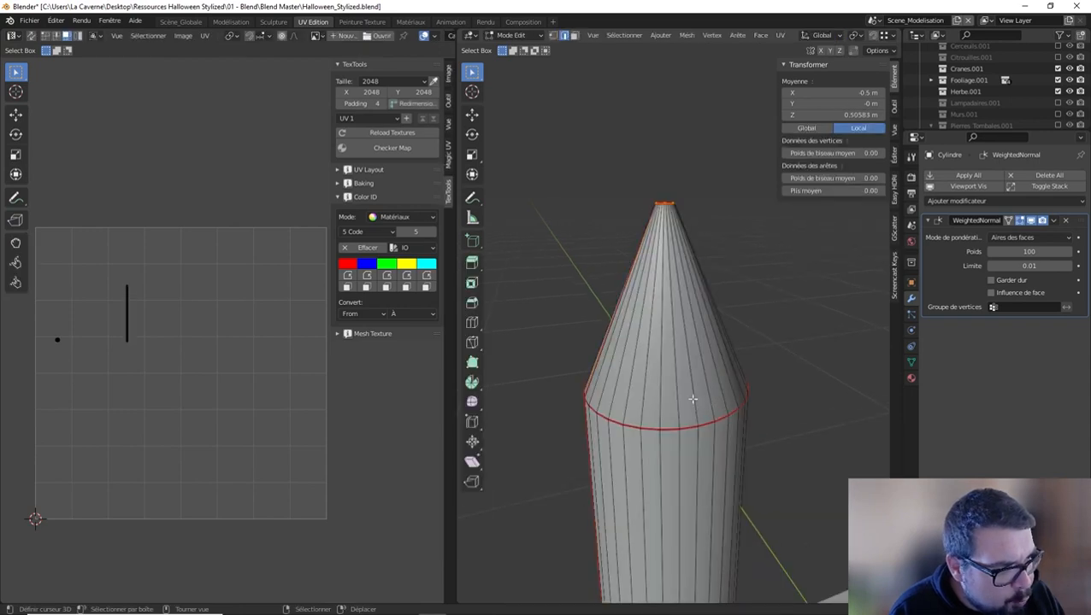
alt+click(689, 425)
key(ctrl+b)
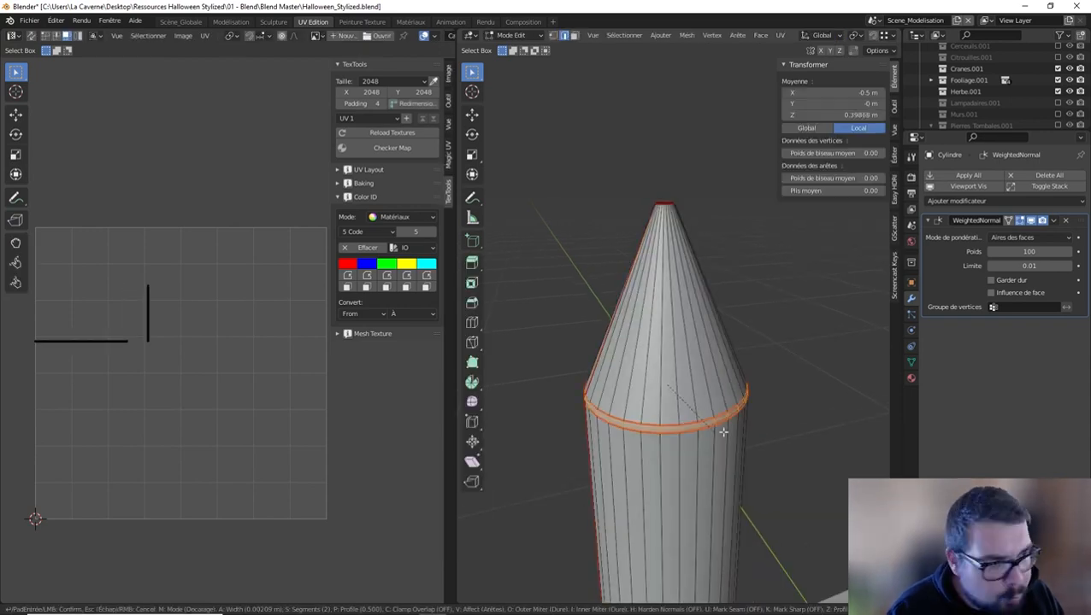
click(788, 440)
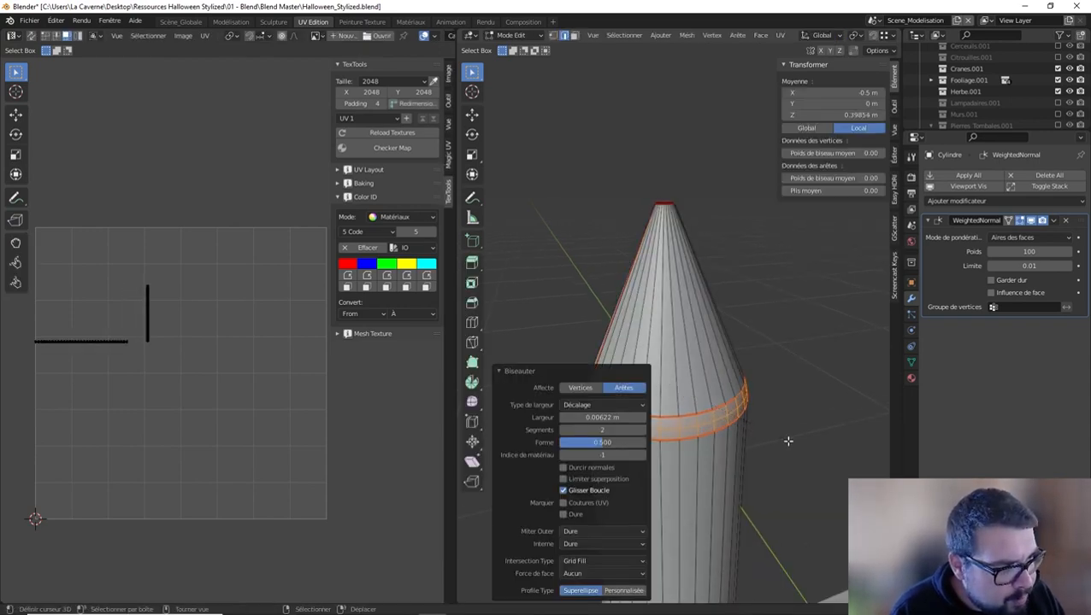
Bevel the edge loop above the left post's tapered foot with 2 segments and about 0.0042 m width
key(Tab)
scroll(749, 420, down, 3)
middle_drag(740, 417, 723, 391)
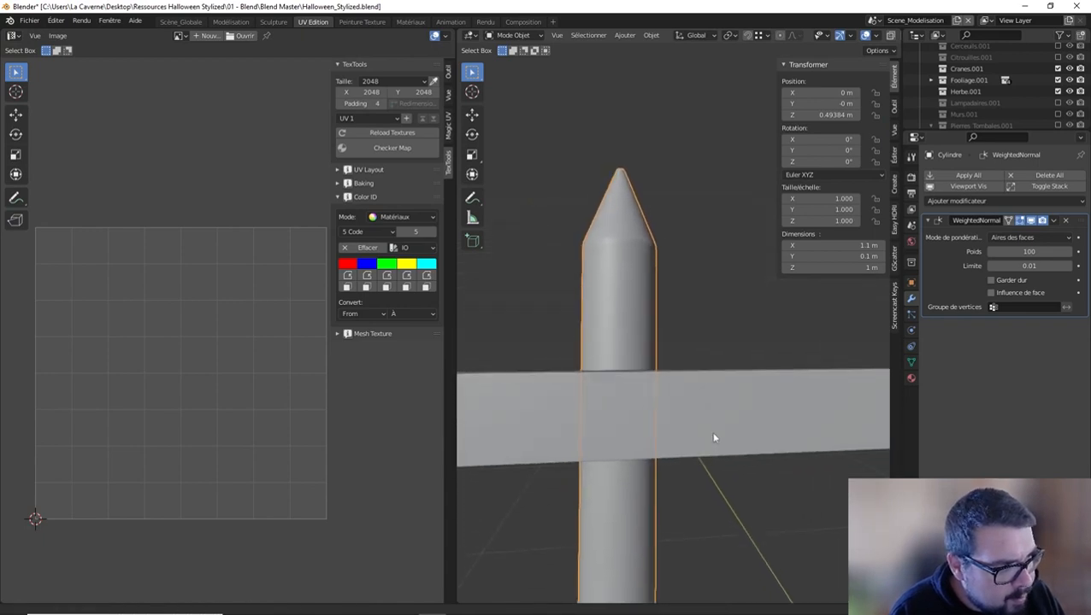
shift+middle_drag(713, 435, 719, 333)
middle_drag(711, 390, 706, 368)
middle_drag(700, 409, 707, 390)
key(Tab)
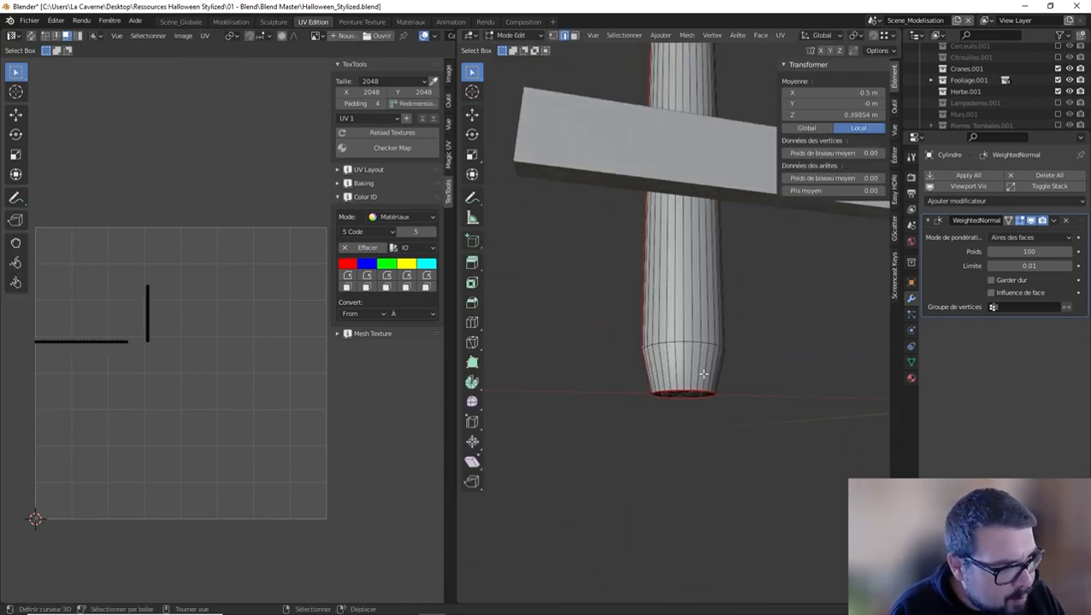
key(alt+a)
alt+click(681, 343)
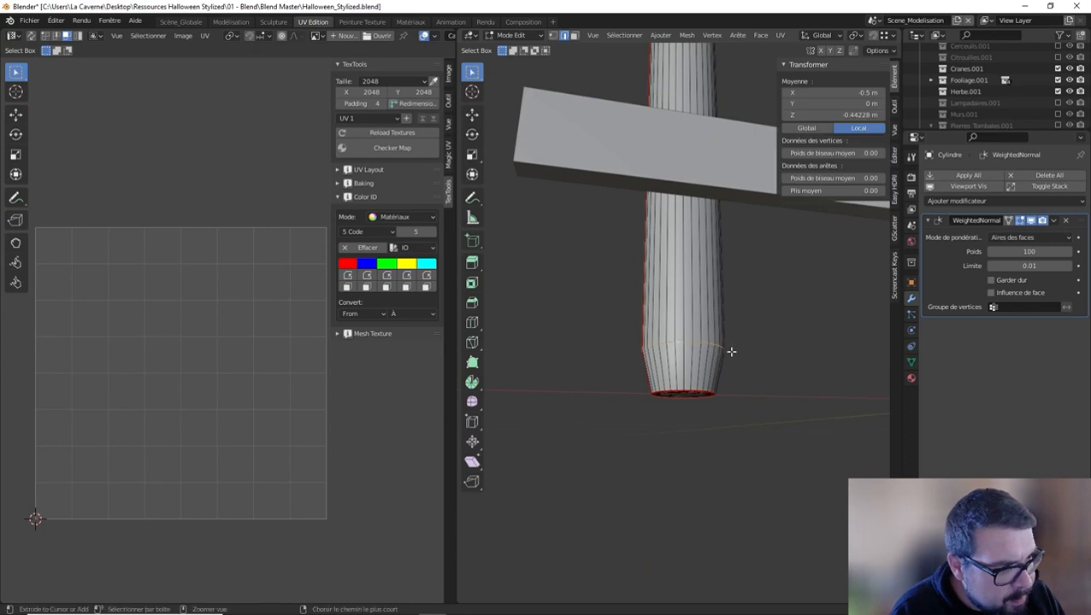
key(ctrl+b)
click(770, 360)
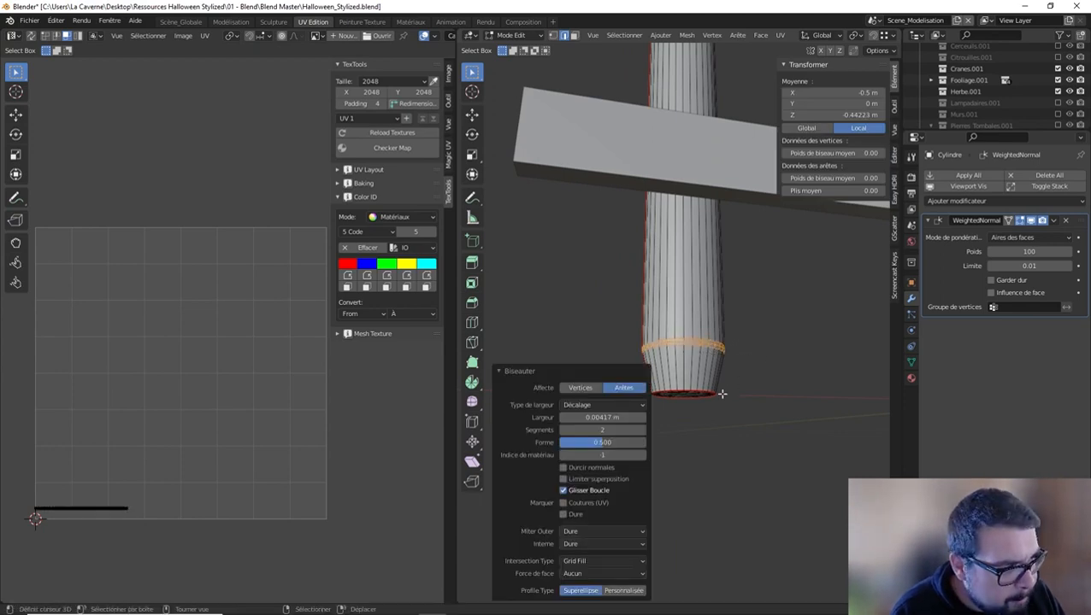
Bevel the rim around the left post's bottom face with 2 segments and return to Object Mode
scroll(709, 406, up, 2)
alt+click(702, 425)
middle_drag(701, 425, 726, 390)
key(ctrl+b)
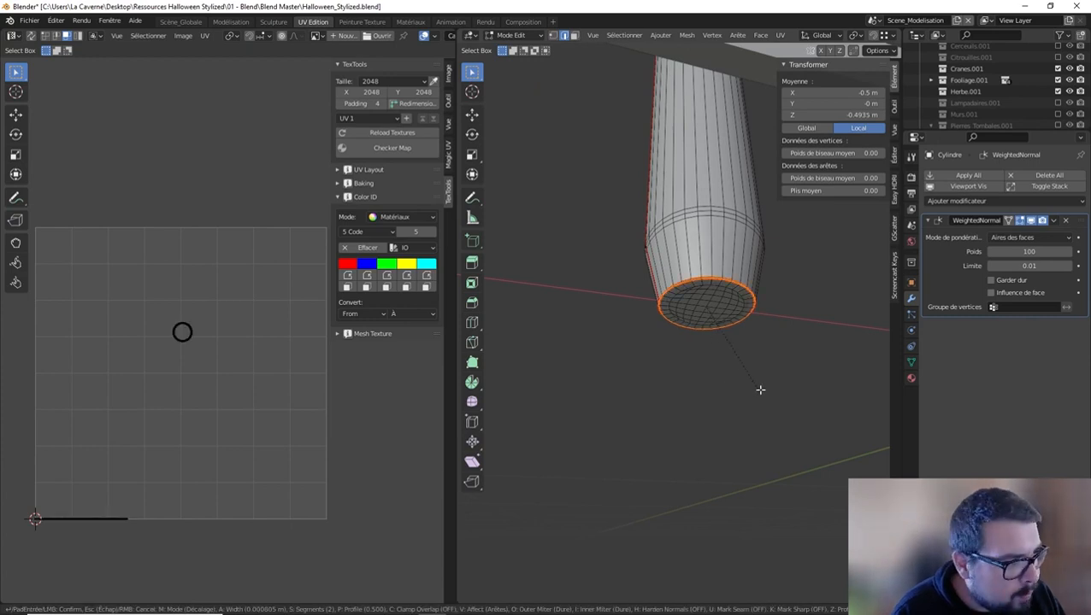
click(787, 396)
key(Tab)
scroll(776, 383, down, 5)
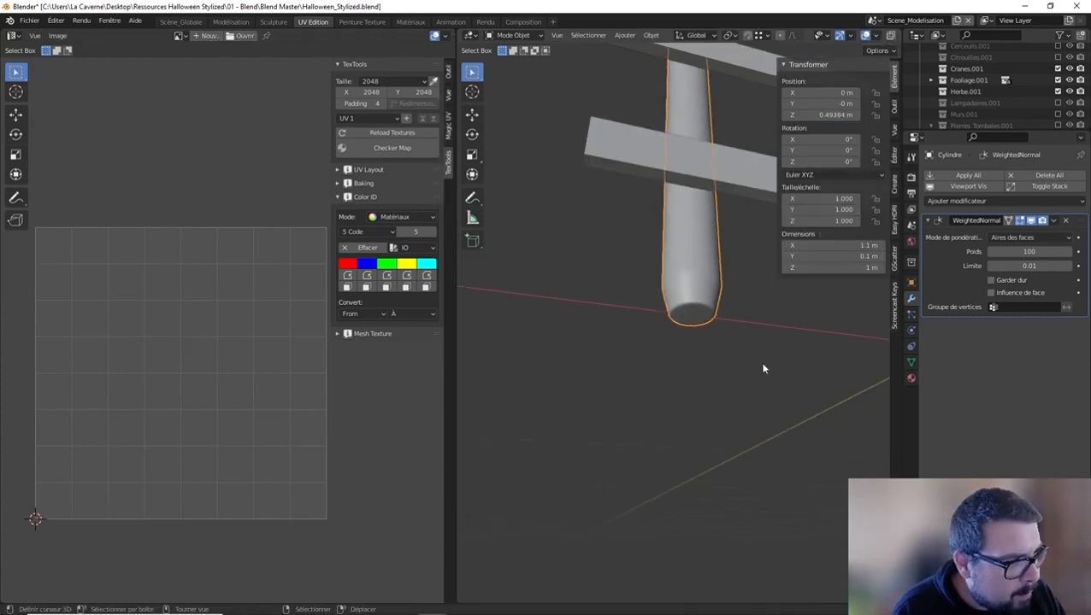
Enter Edit Mode on the shared posts mesh with both posts in view
middle_drag(763, 366, 714, 410)
scroll(721, 423, down, 3)
key(Tab)
scroll(659, 403, up, 3)
scroll(659, 404, up, 1)
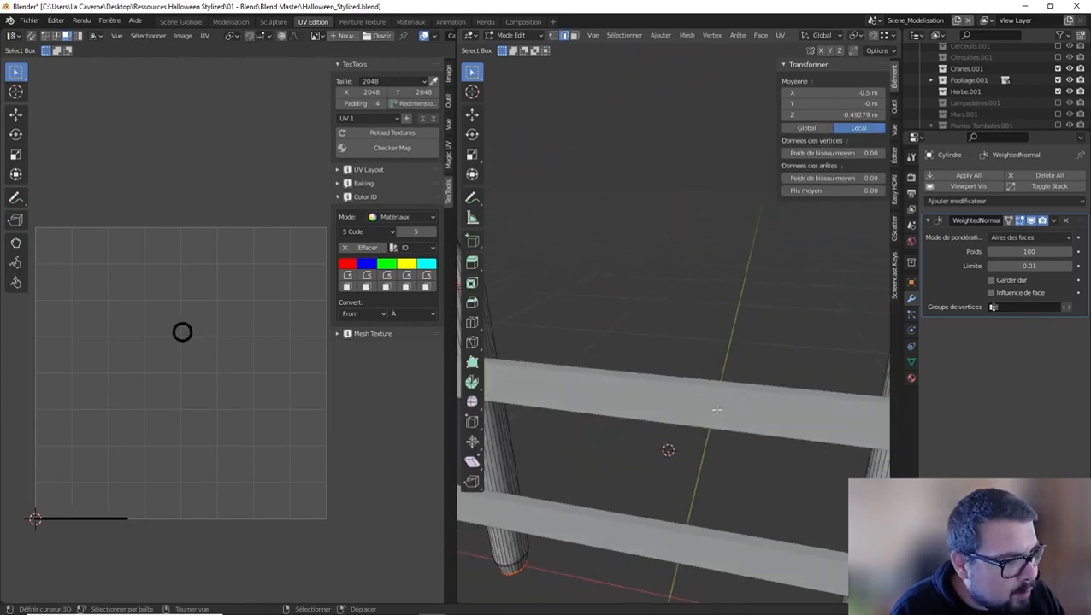
scroll(738, 400, down, 3)
scroll(804, 350, up, 2)
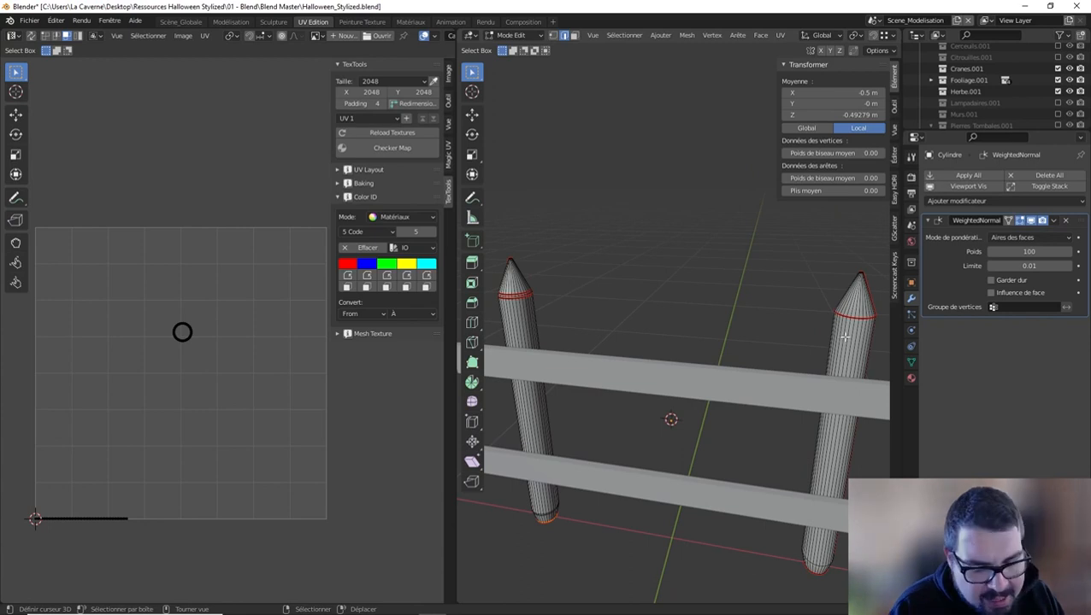
Try to snap the 3D cursor to the centre of the right post's linked geometry
key(l)
key(shift+s)
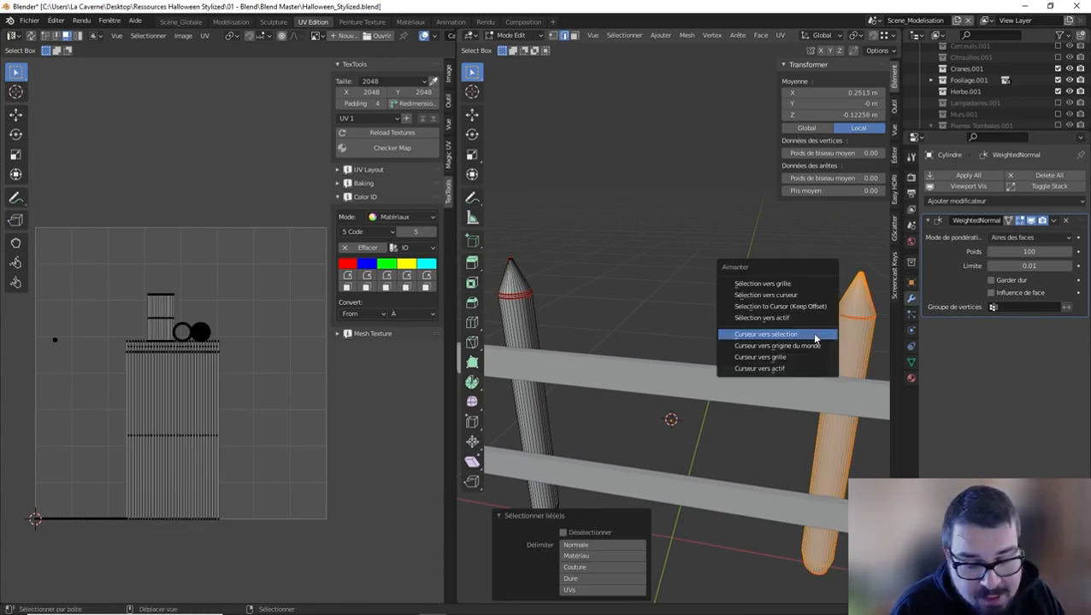
click(811, 335)
key(Tab)
key(Tab)
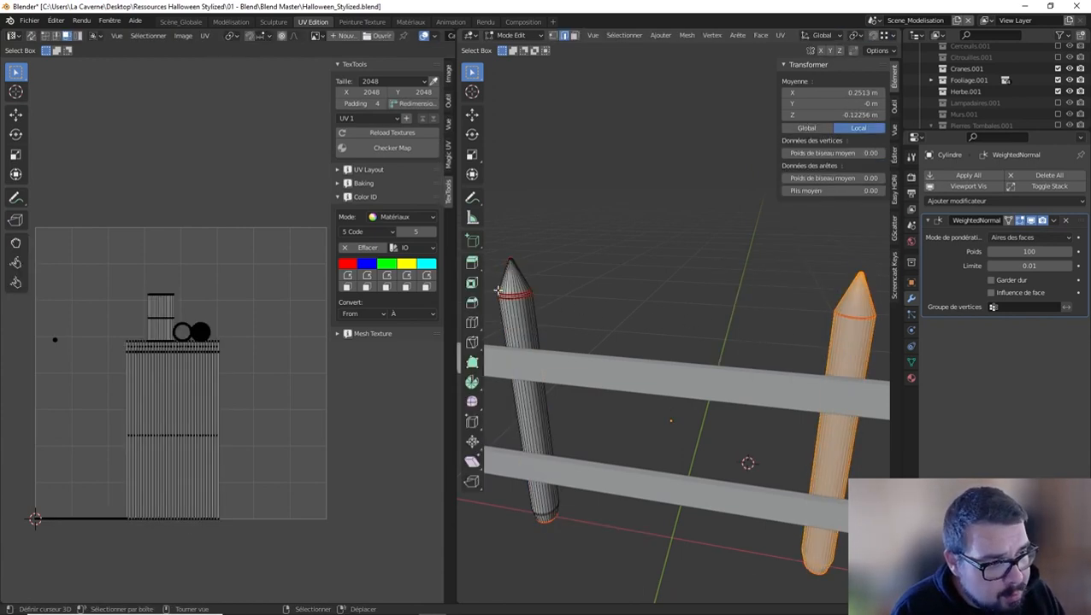
Clear the selection, select only the right post's linked geometry and snap the 3D cursor to it
key(a)
click(515, 232)
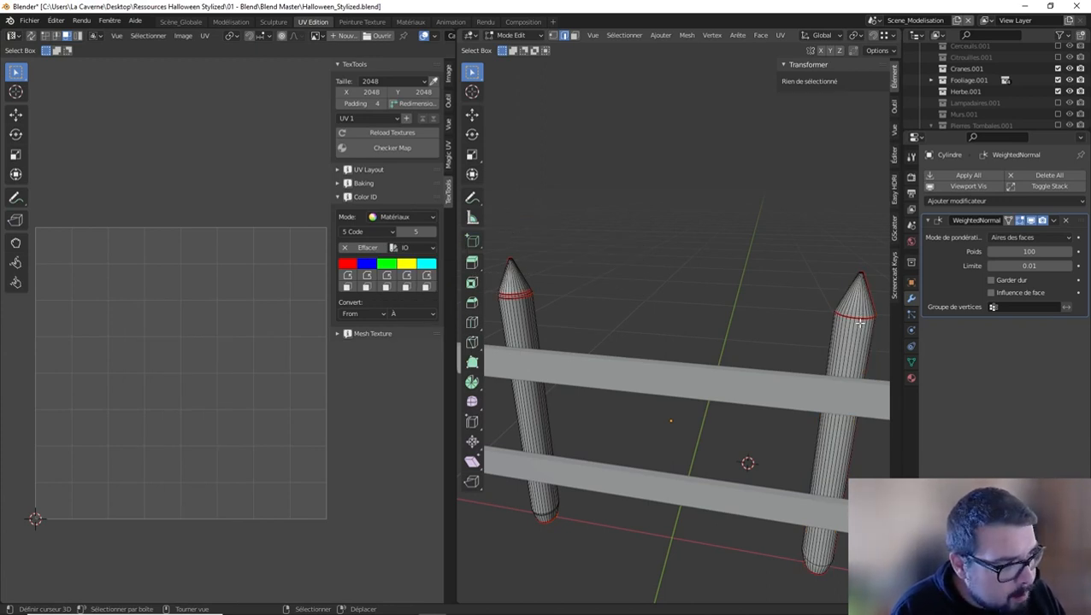
key(Tab)
key(Tab)
key(l)
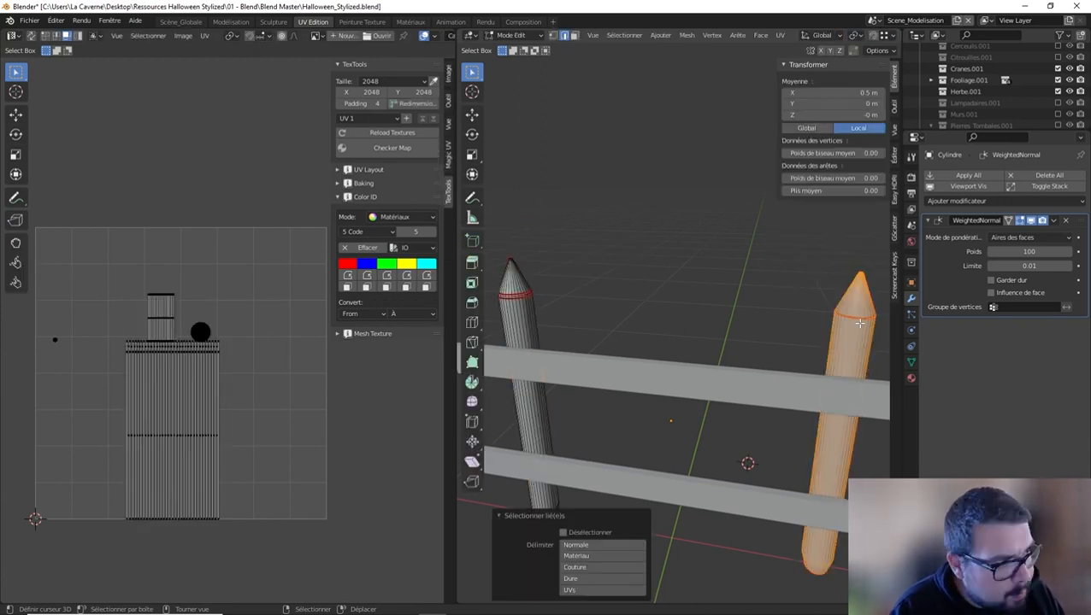
key(shift+s)
click(860, 323)
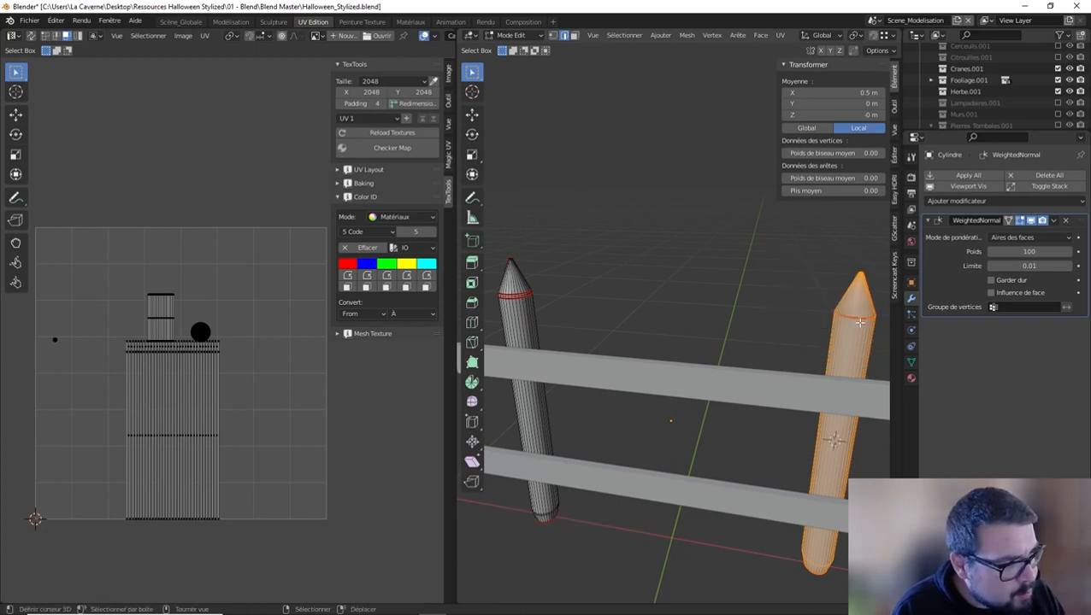
Delete the faces of the unbevelled right post
key(Tab)
key(Tab)
key(x)
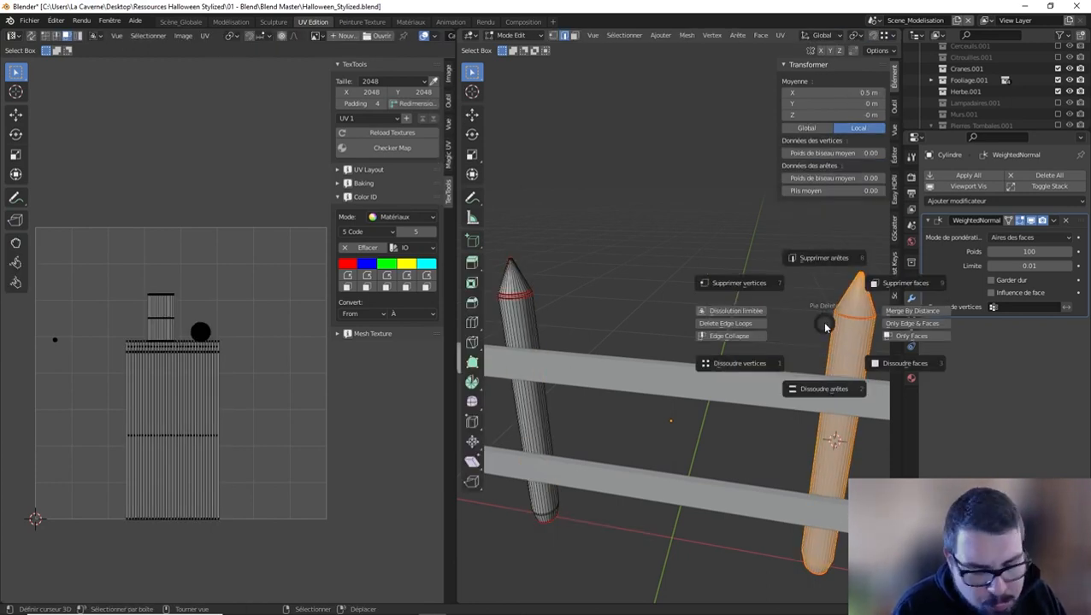
click(878, 291)
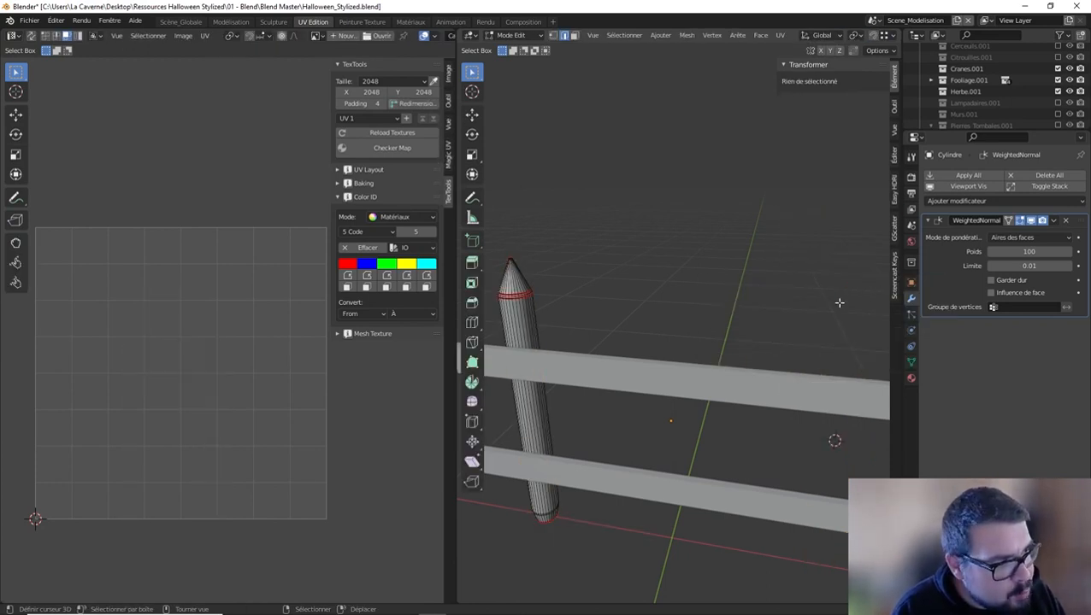
Duplicate the bevelled left post in place and try to snap the copy's geometry to the 3D cursor
key(l)
key(shift+d)
right_click(529, 314)
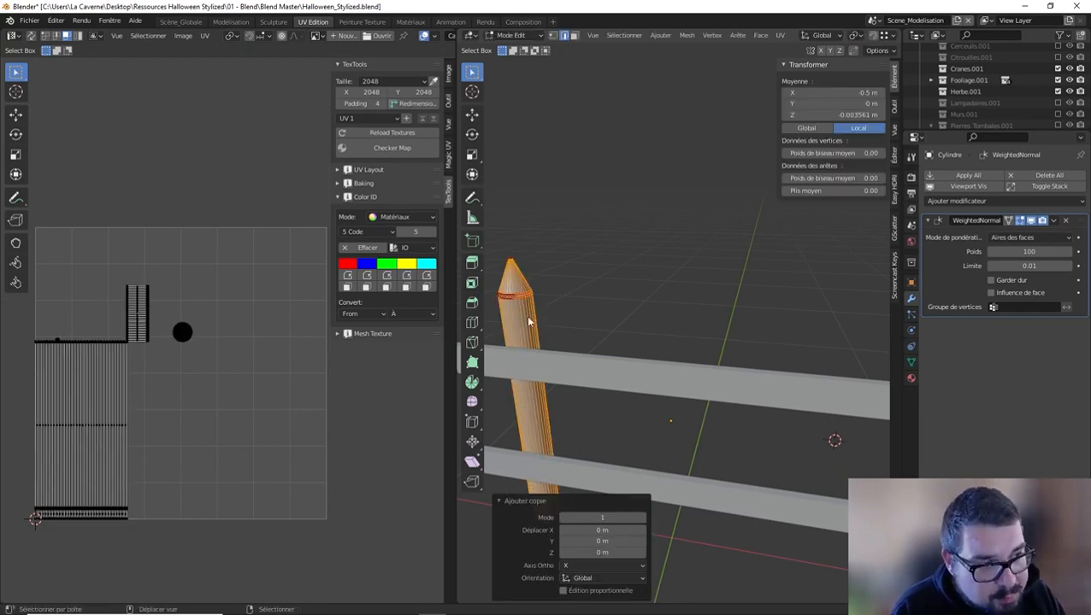
key(shift+s)
click(510, 279)
scroll(571, 313, down, 5)
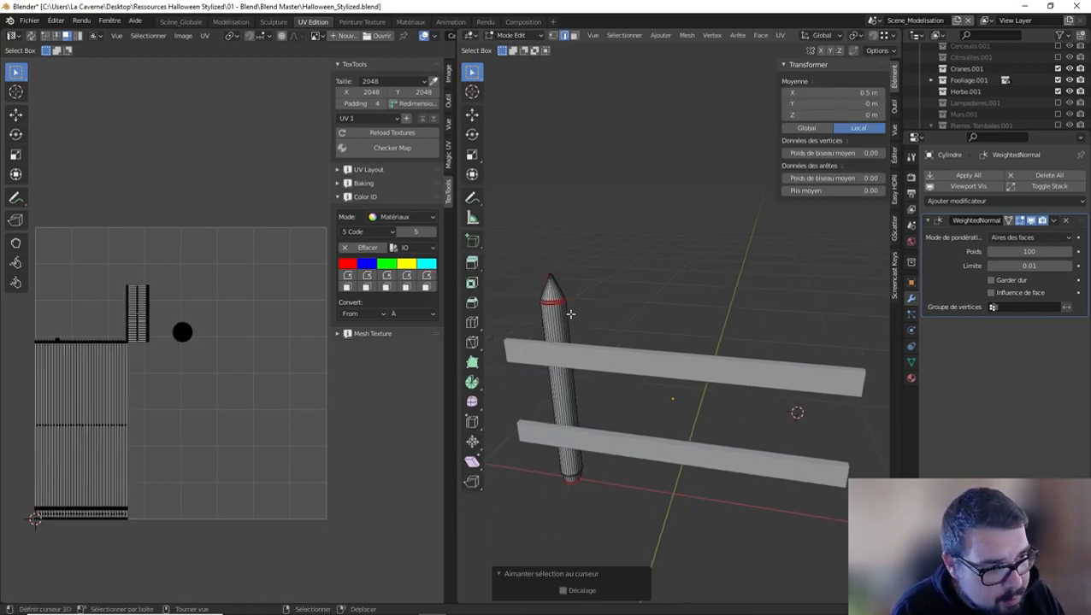
scroll(576, 317, up, 5)
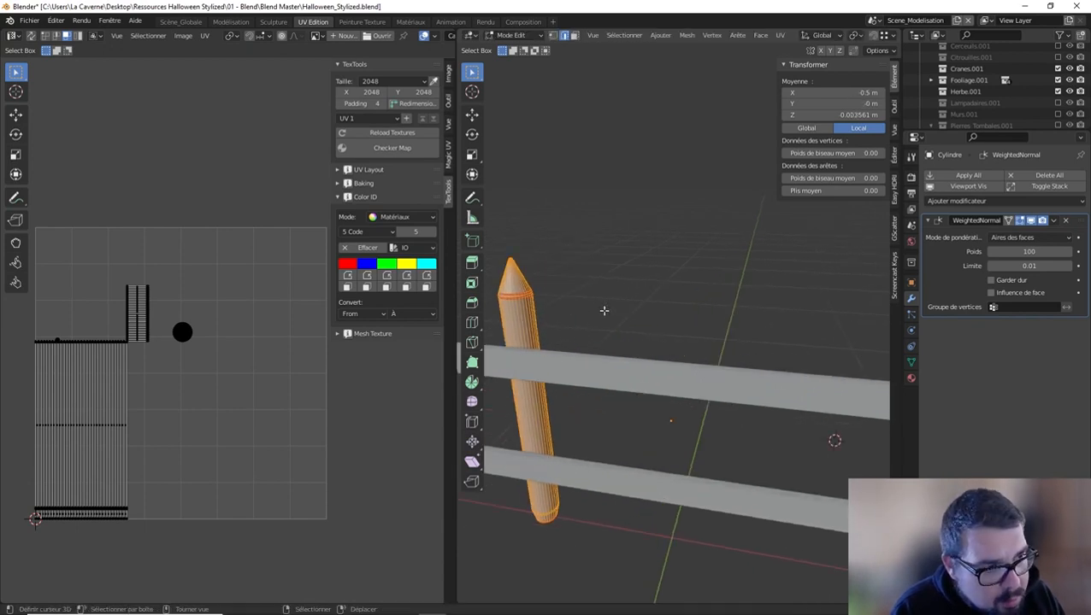
Duplicate the left post in place, separate the copy into its own object and return to Object Mode
right_click(604, 310)
key(shift+s)
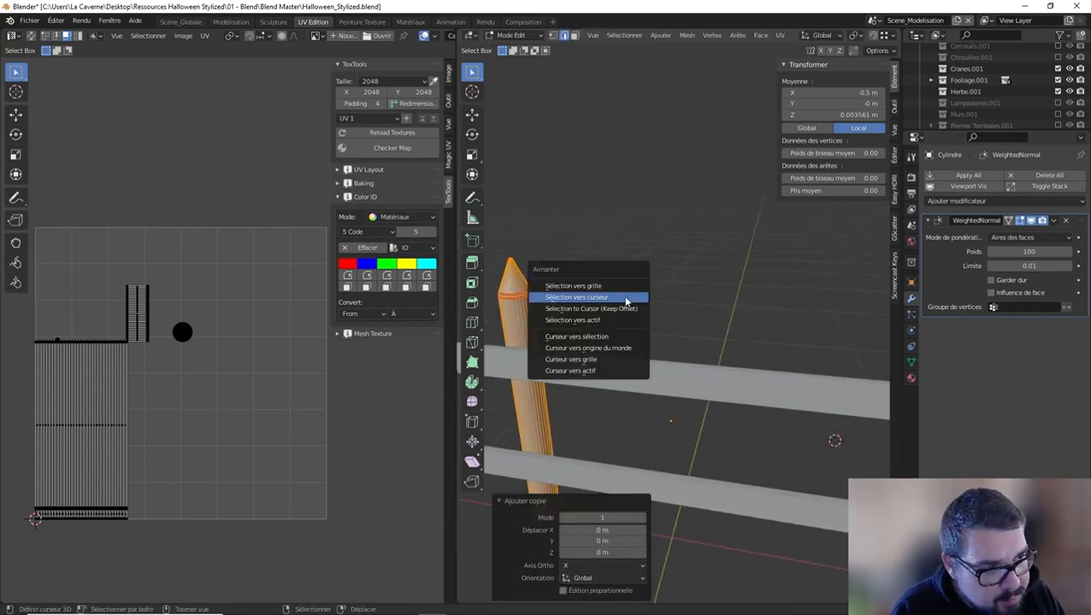
click(626, 301)
scroll(643, 309, down, 3)
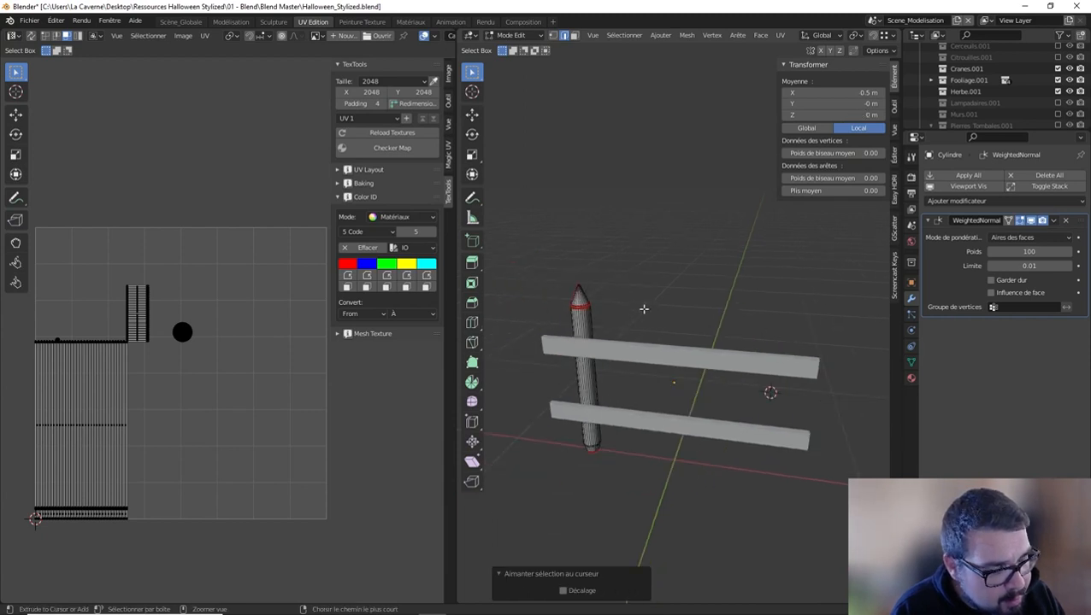
key(p)
click(644, 309)
key(Tab)
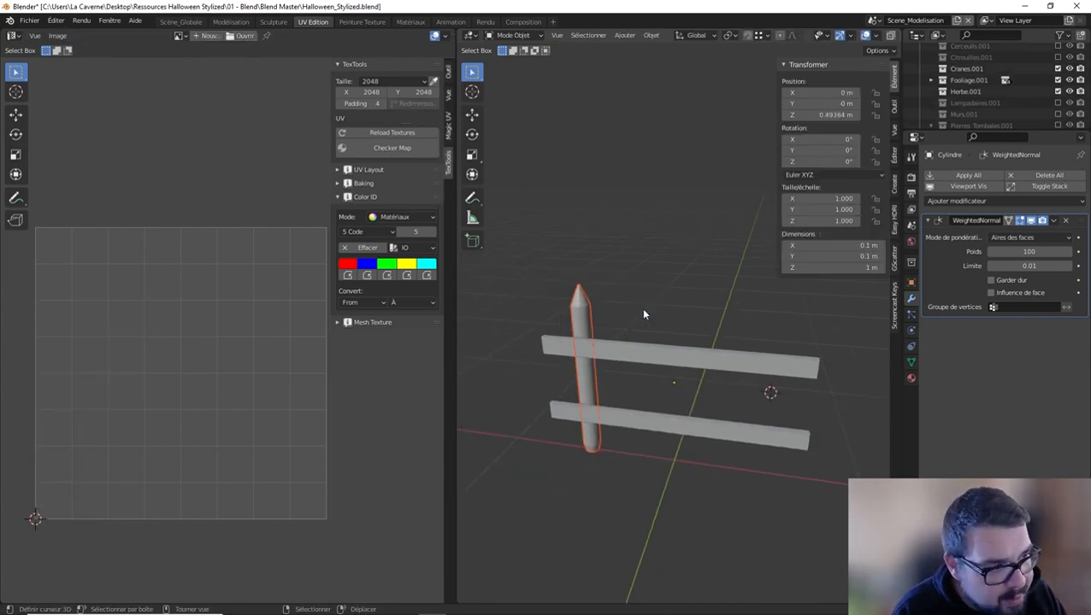
Select the separated post copy and try to snap it to a new position
click(580, 321)
key(g)
key(Escape)
key(shift+s)
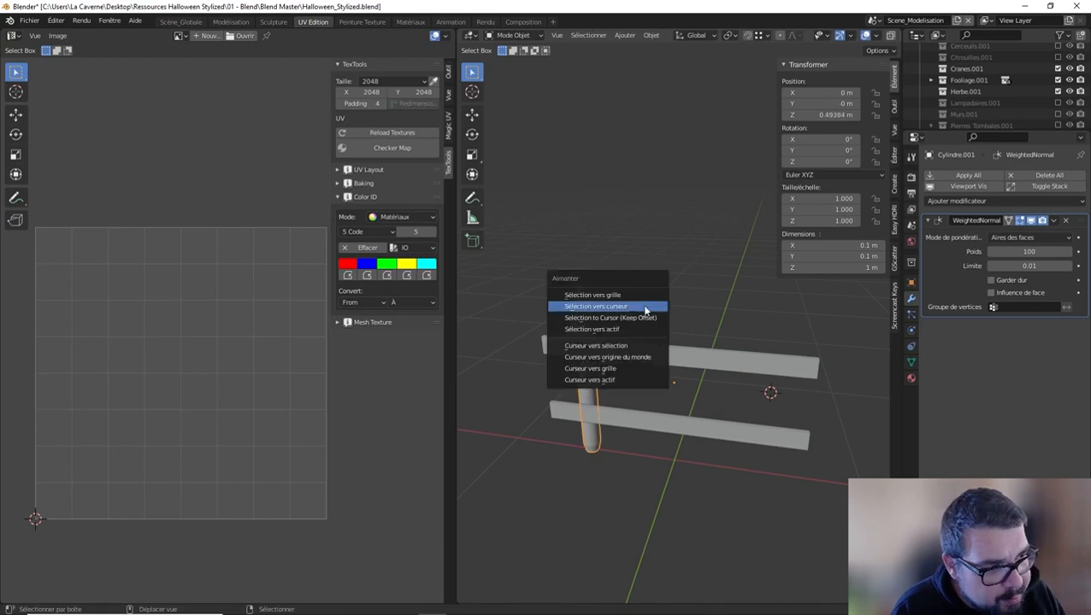
click(646, 295)
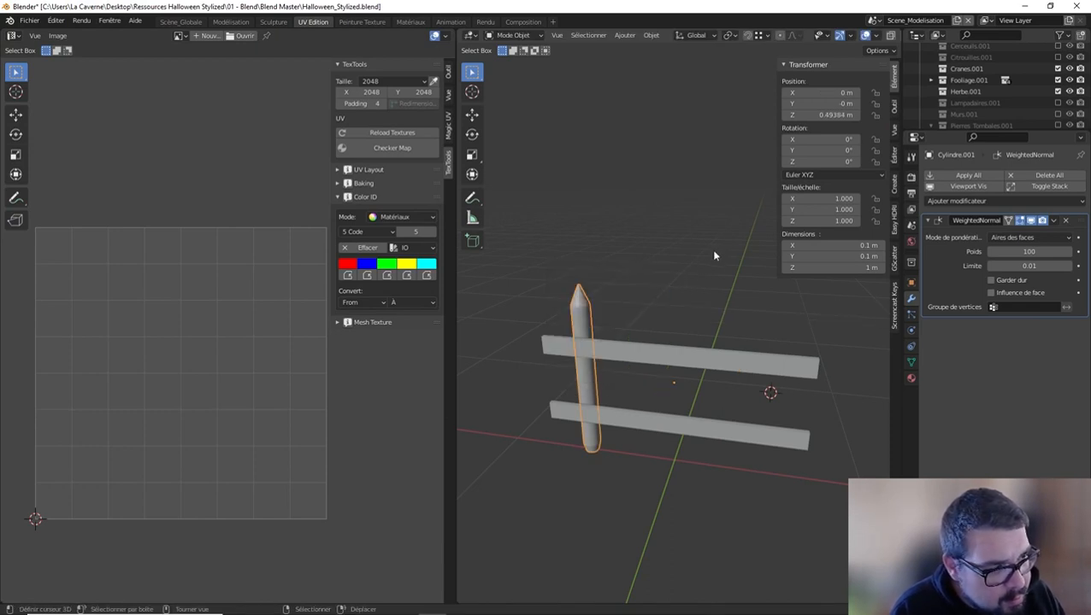
Apply the separated post's scale and rotation, and set its origin to its geometry
key(q)
click(657, 176)
key(q)
click(634, 189)
key(q)
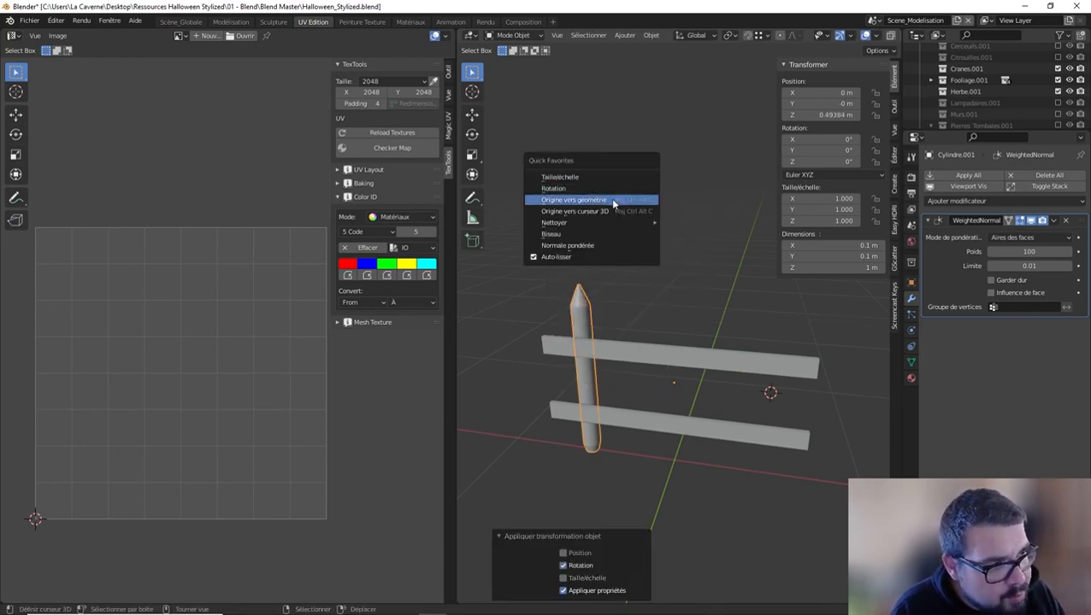
click(613, 200)
Snap the separated post to the 3D cursor at the right end of the fence and clear the selection
key(shift+s)
click(598, 199)
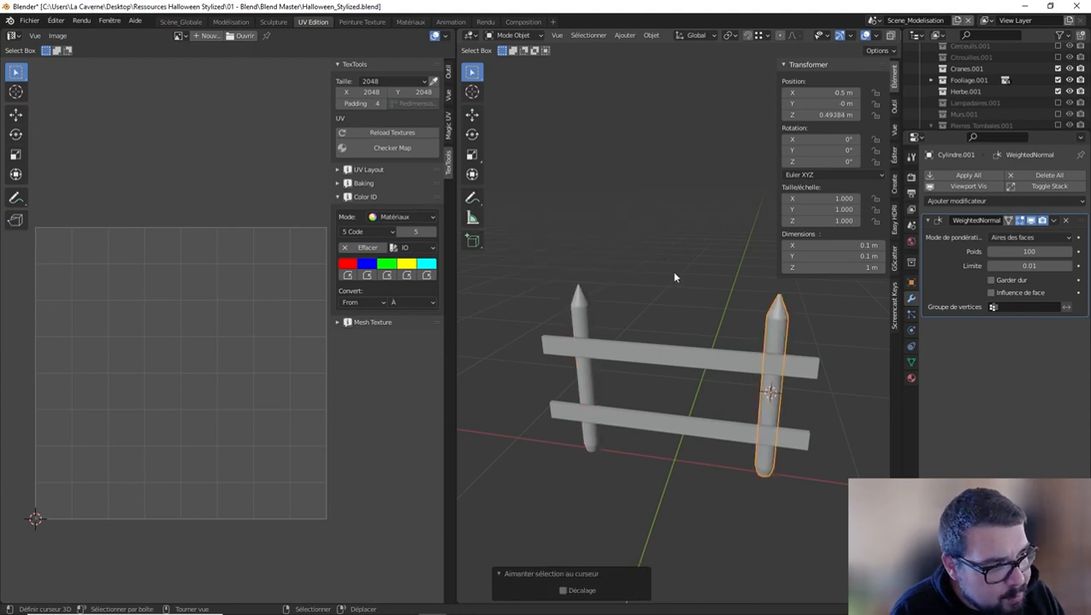
key(a)
Select both planks, apply their scale and rotation, and set their origins to geometry
middle_drag(693, 295, 754, 328)
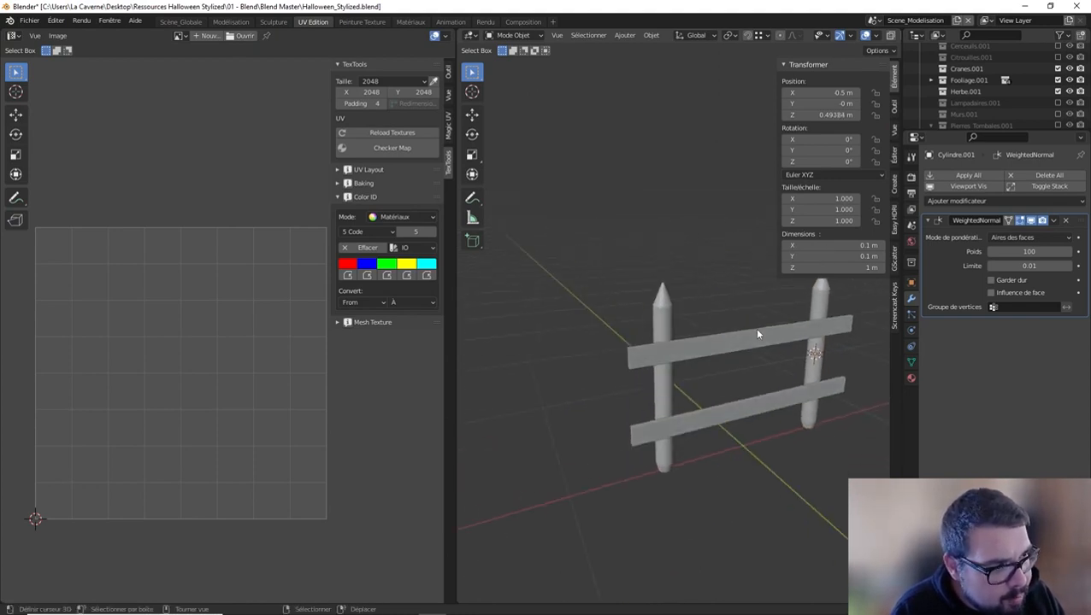
click(731, 347)
key(Tab)
scroll(713, 354, up, 2)
key(Tab)
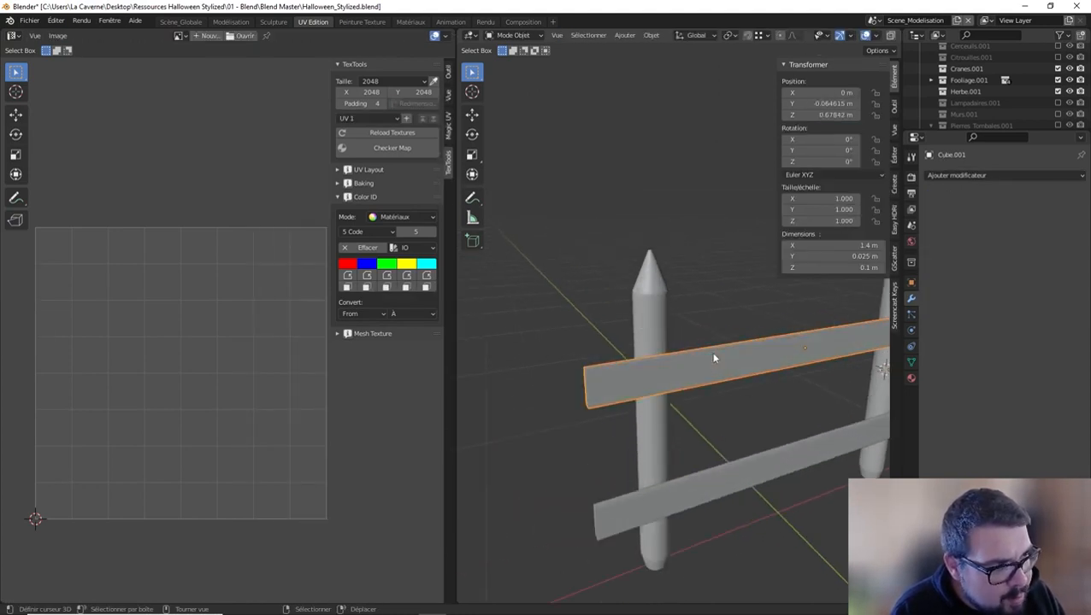
shift+click(751, 469)
key(q)
click(709, 443)
key(q)
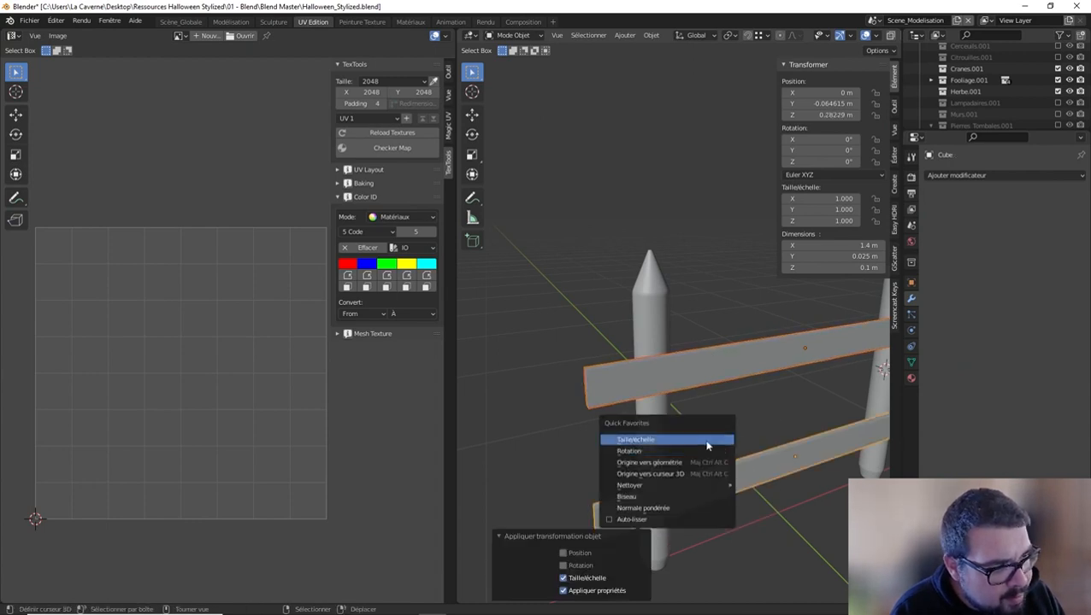
click(691, 453)
key(q)
click(686, 467)
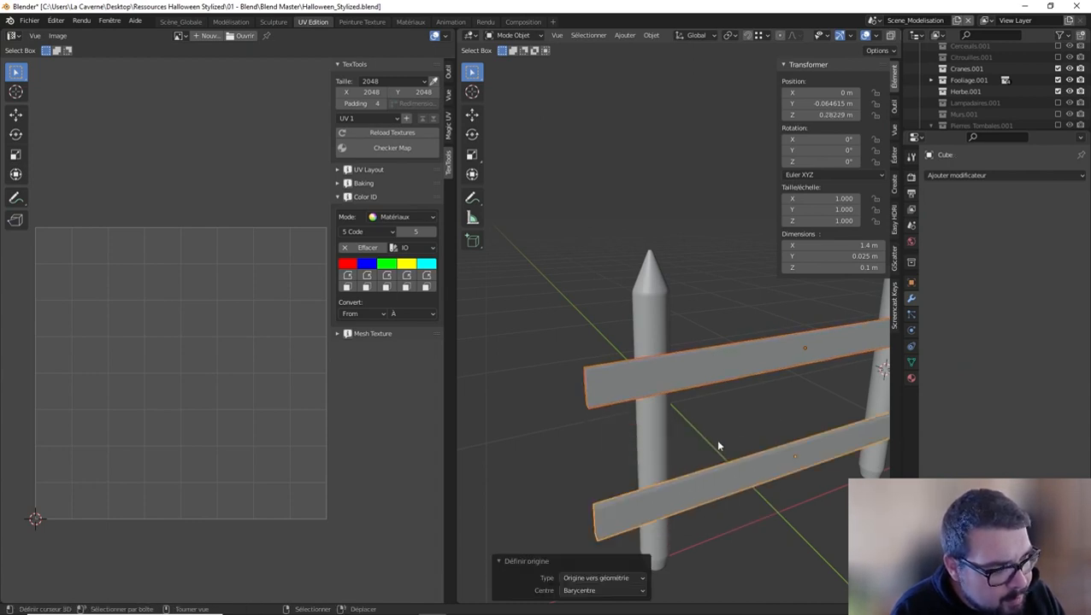
Add Bevel and Weighted Normal modifiers to the lower plank and enable Auto Smooth on it
key(q)
click(675, 473)
key(q)
click(643, 484)
key(q)
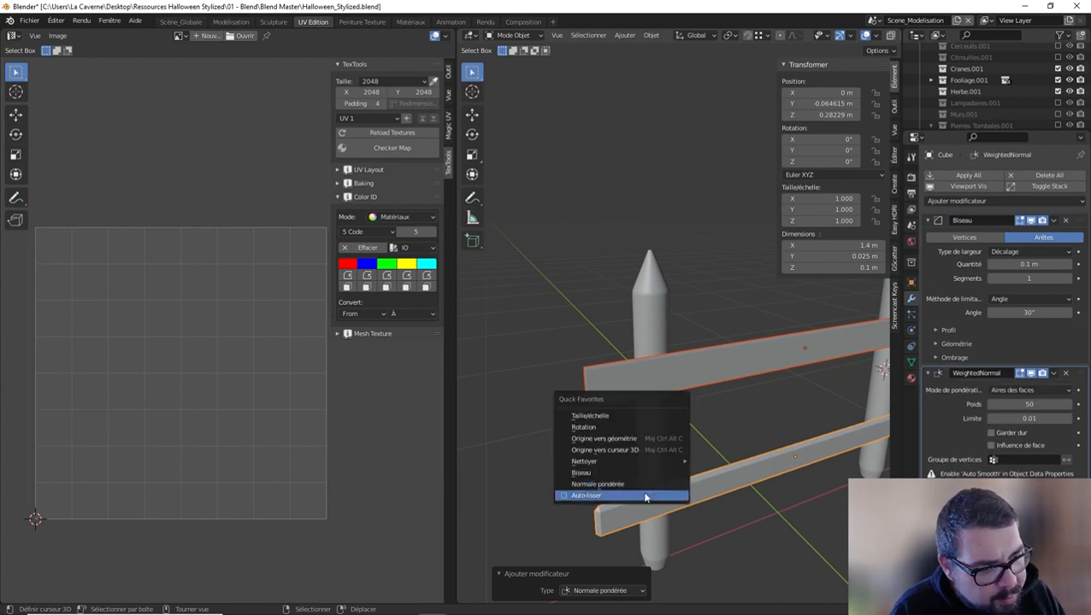
click(644, 497)
Set the lower plank's Bevel modifier to Absolute width type, 0.005 m amount and 2 segments
click(1030, 251)
click(1024, 316)
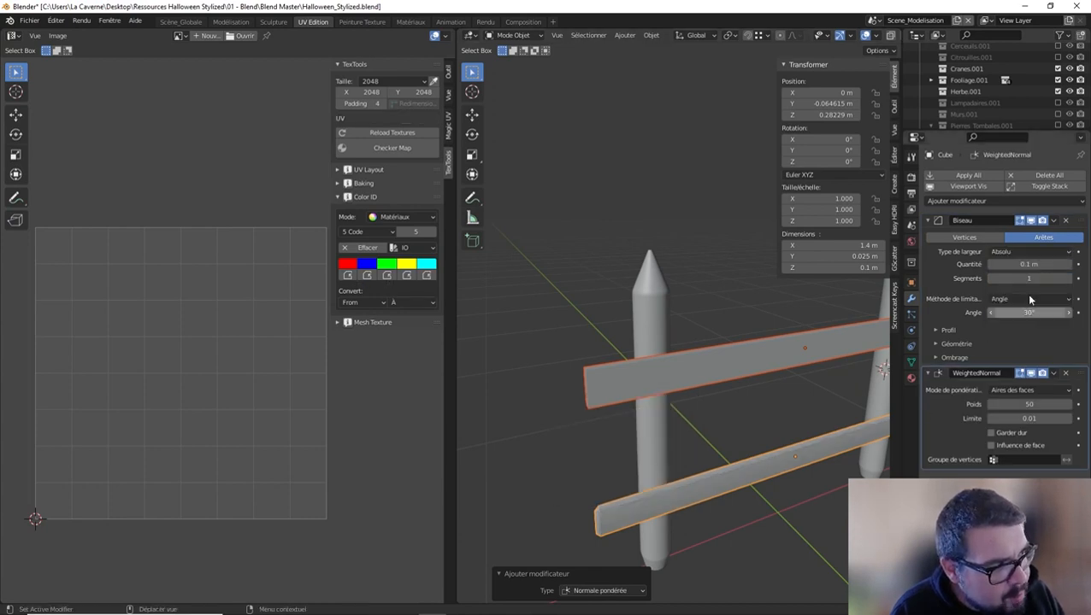
click(1028, 265)
text(0.005)
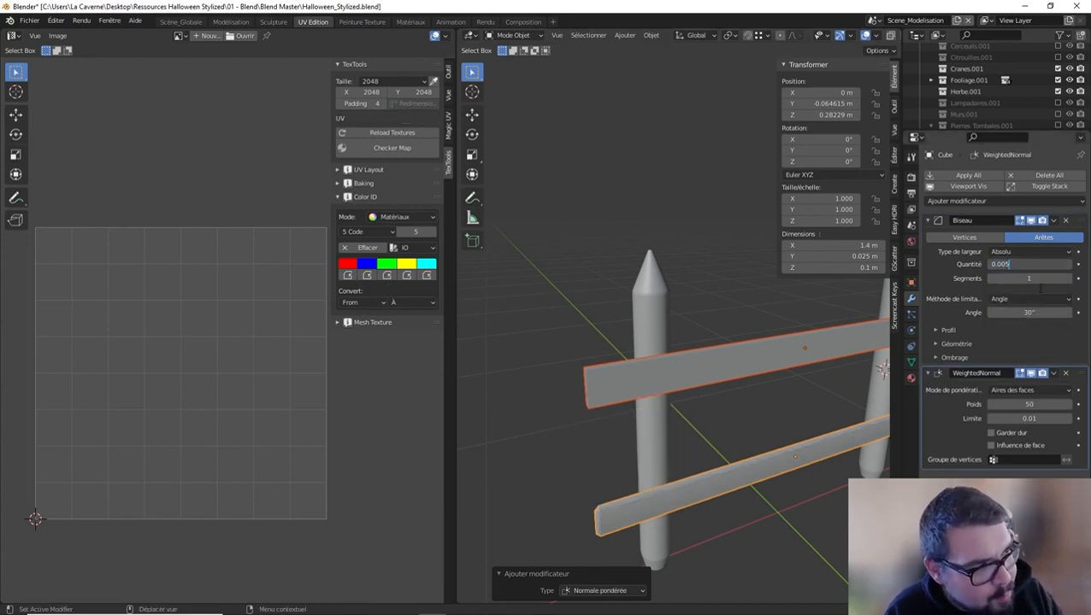
key(Return)
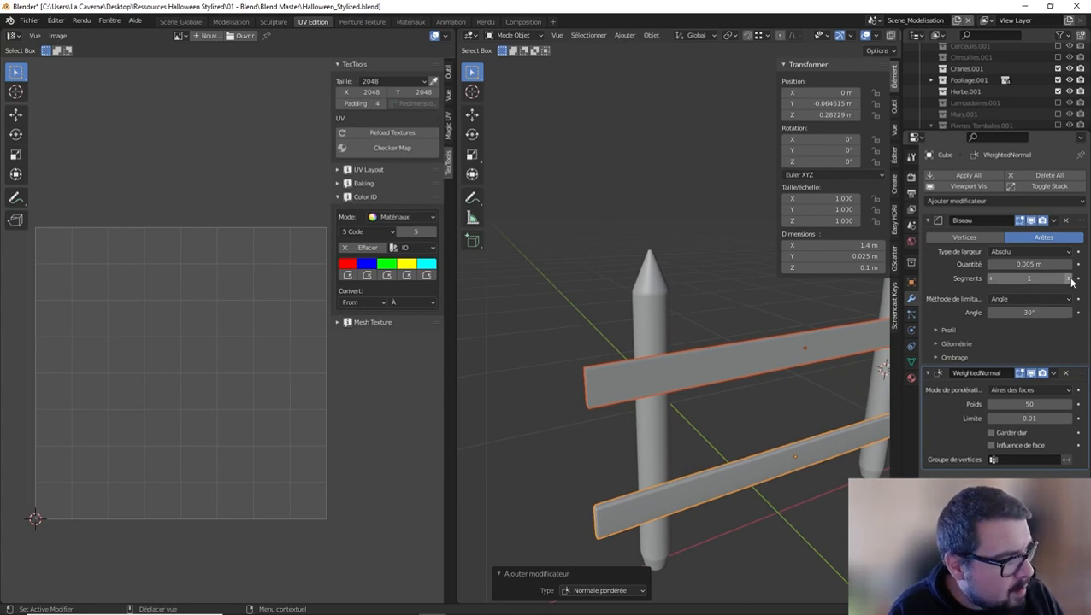
Copy the lower plank's modifiers to the upper plank, enable Auto Smooth on the upper plank and deselect everything
shift+click(708, 364)
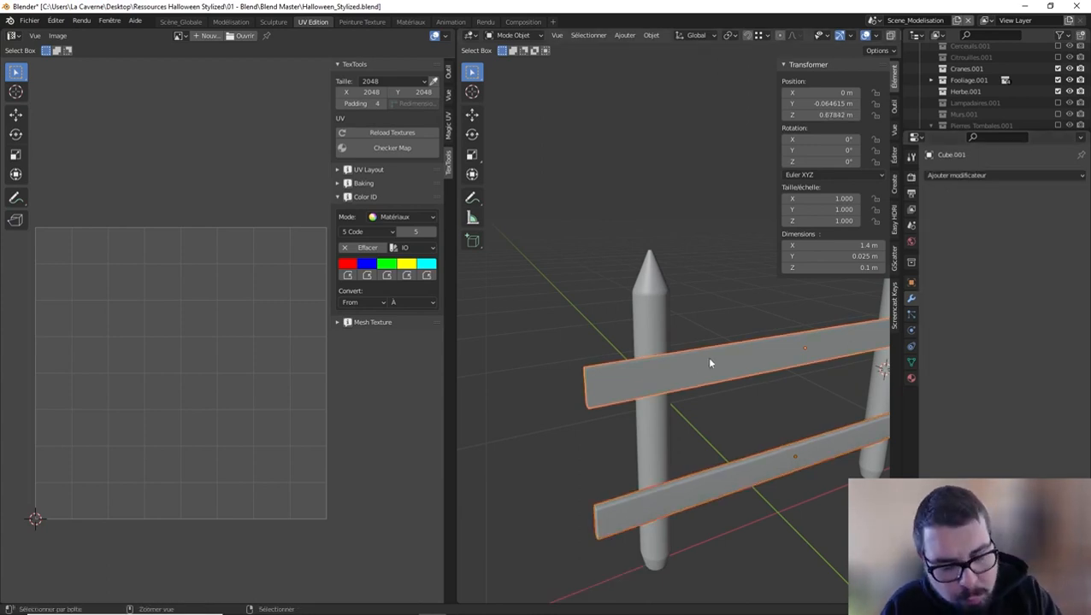
shift+click(739, 460)
key(ctrl+l)
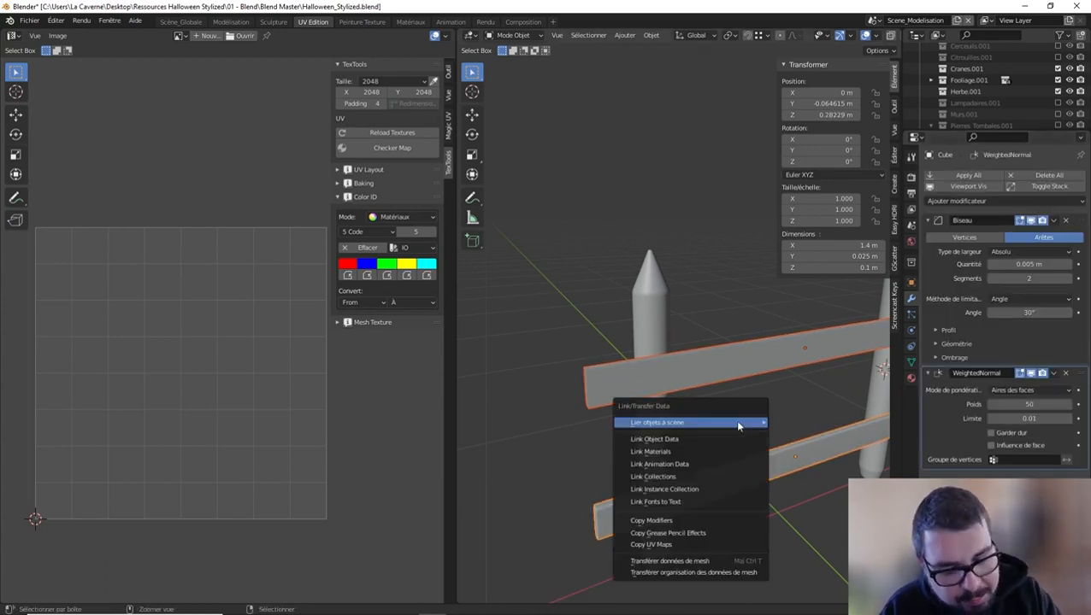
click(681, 523)
right_click(700, 368)
key(q)
click(671, 365)
key(a)
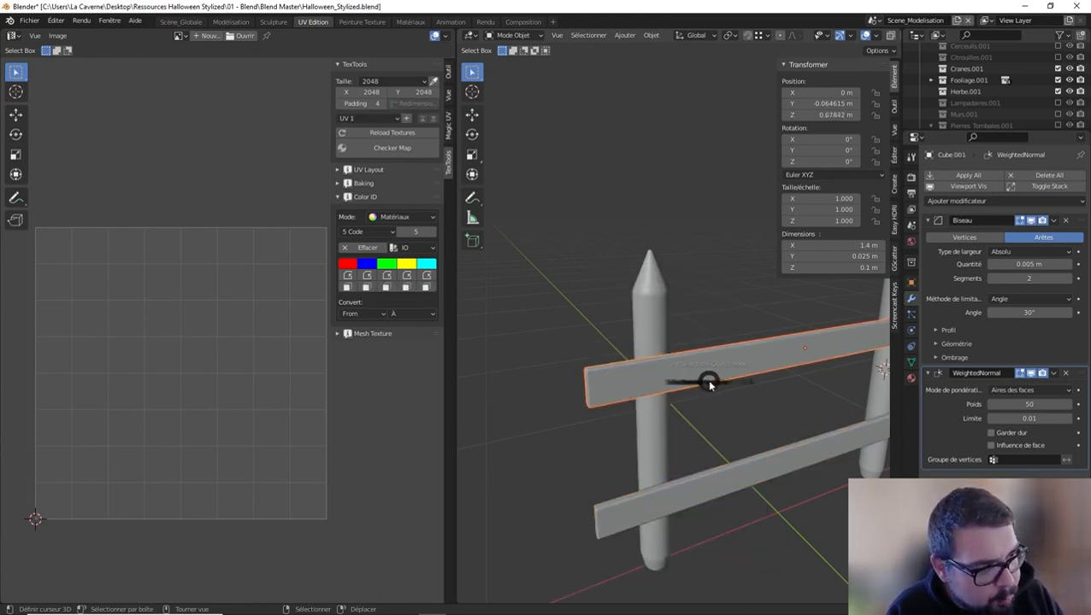
click(711, 342)
Examine the shading and bevels of the posts and planks from several angles around the fence
middle_drag(711, 343, 635, 379)
scroll(680, 349, down, 3)
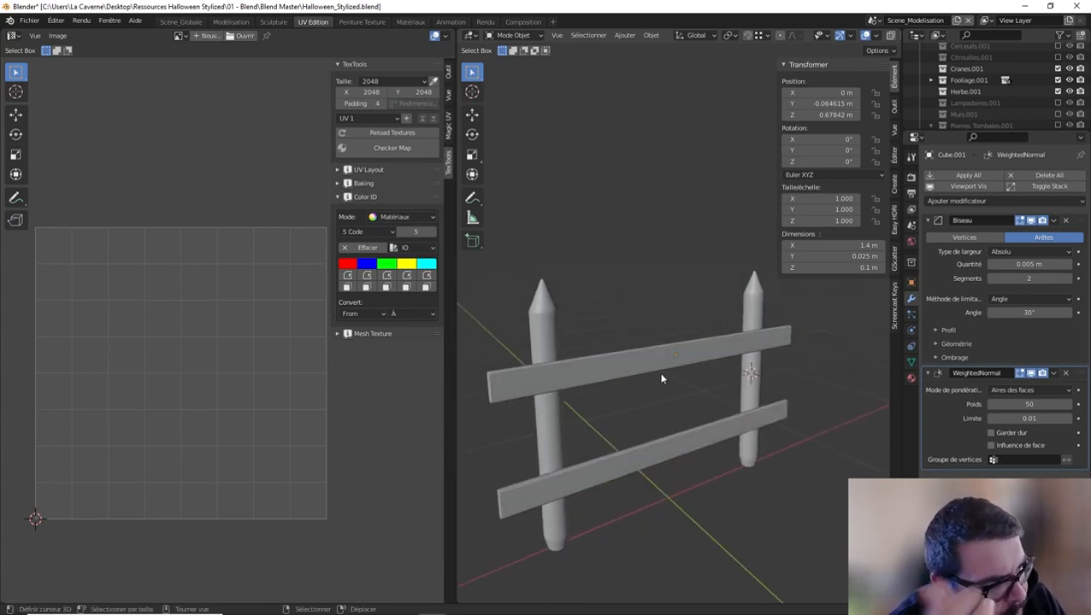
middle_drag(670, 382, 612, 373)
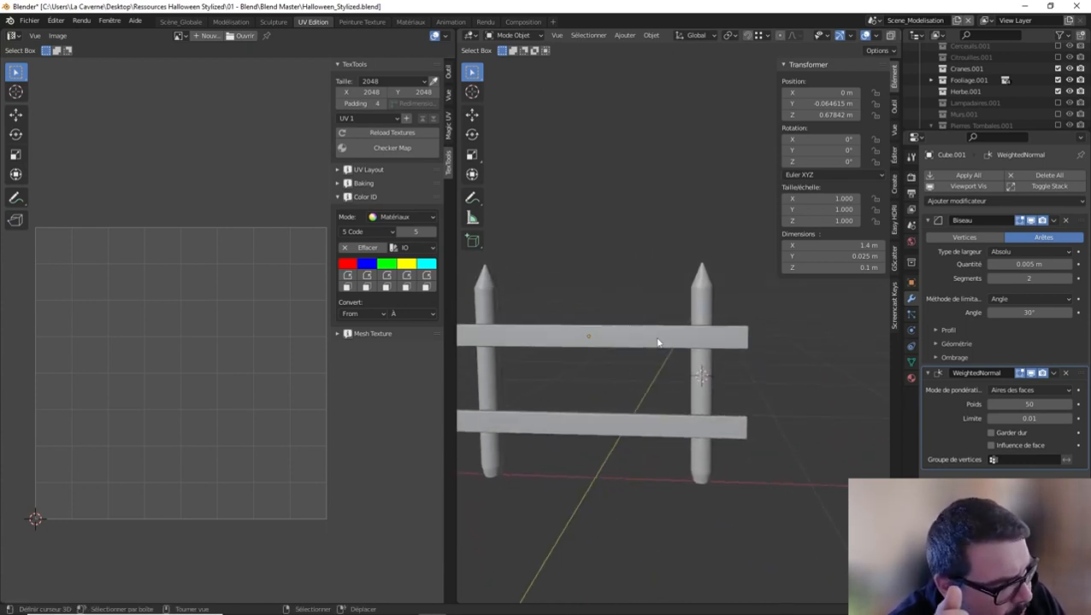
click(658, 340)
middle_drag(699, 341, 720, 330)
click(672, 341)
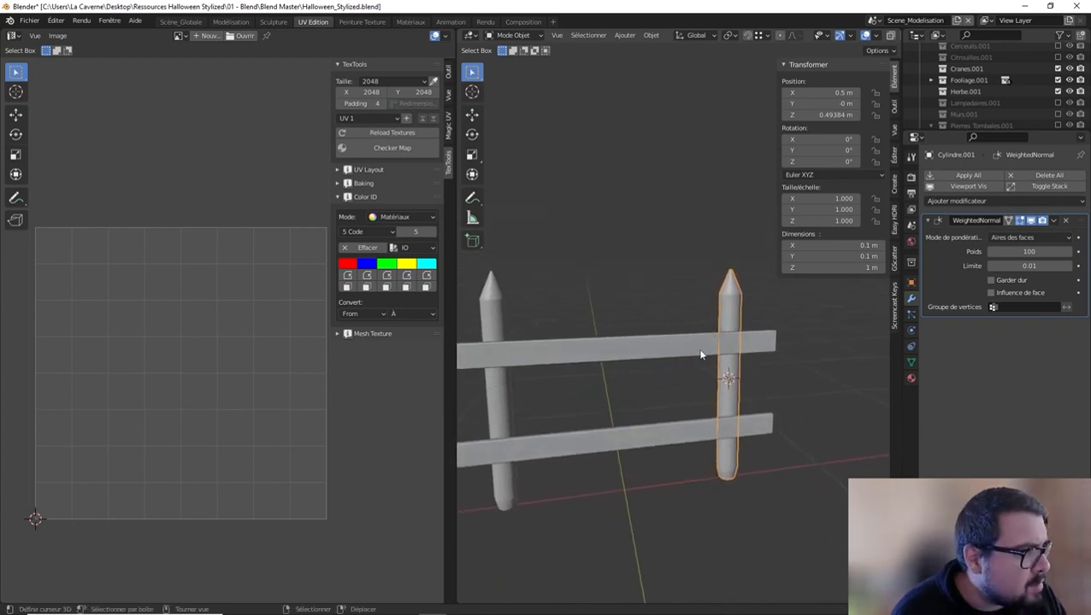
scroll(701, 350, up, 1)
scroll(752, 346, down, 3)
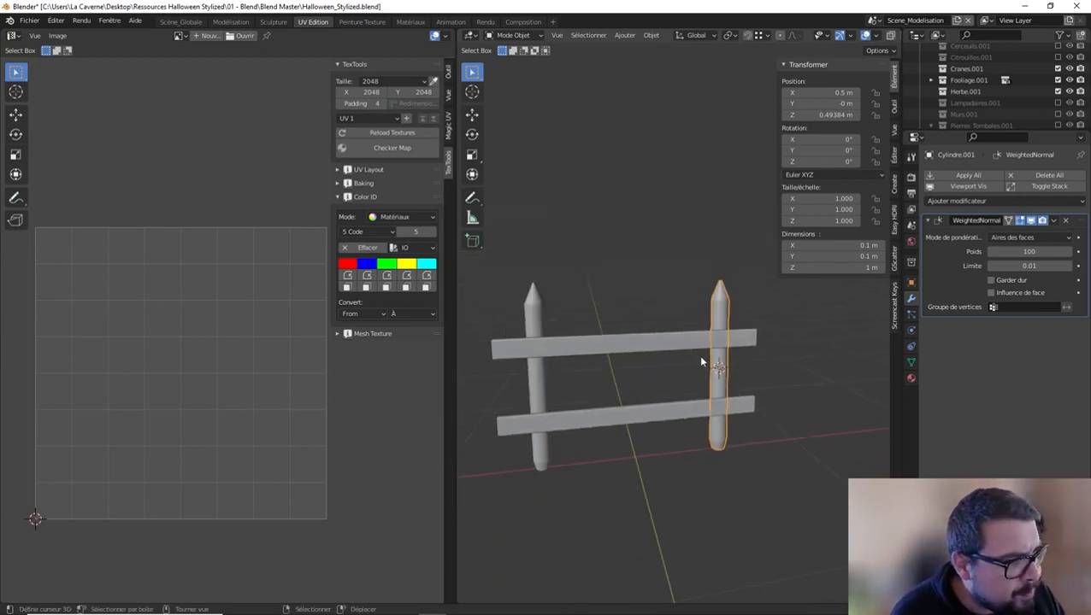
Set the WeightedNormal weight of the upper plank to 100 and check the modifier on both fence posts
shift+click(526, 310)
shift+click(621, 341)
shift+click(664, 406)
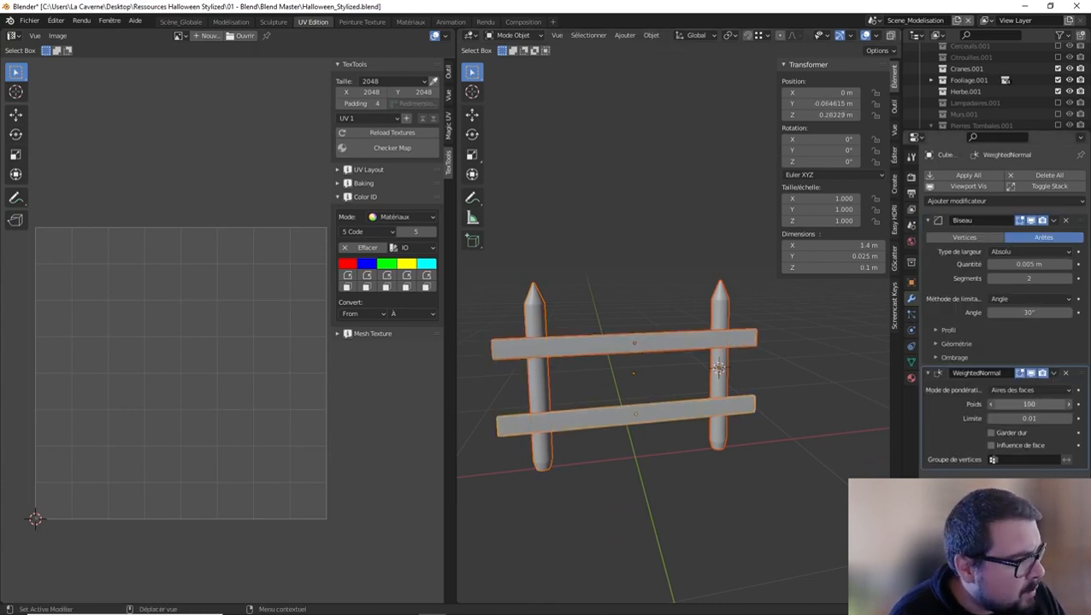
click(621, 344)
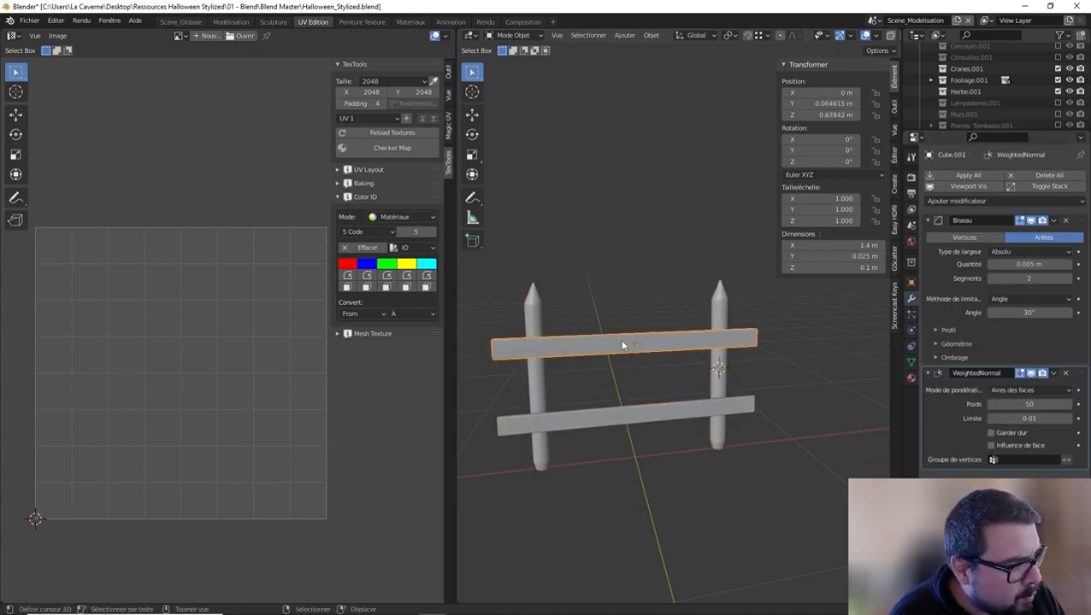
drag(1028, 404, 1067, 404)
click(715, 315)
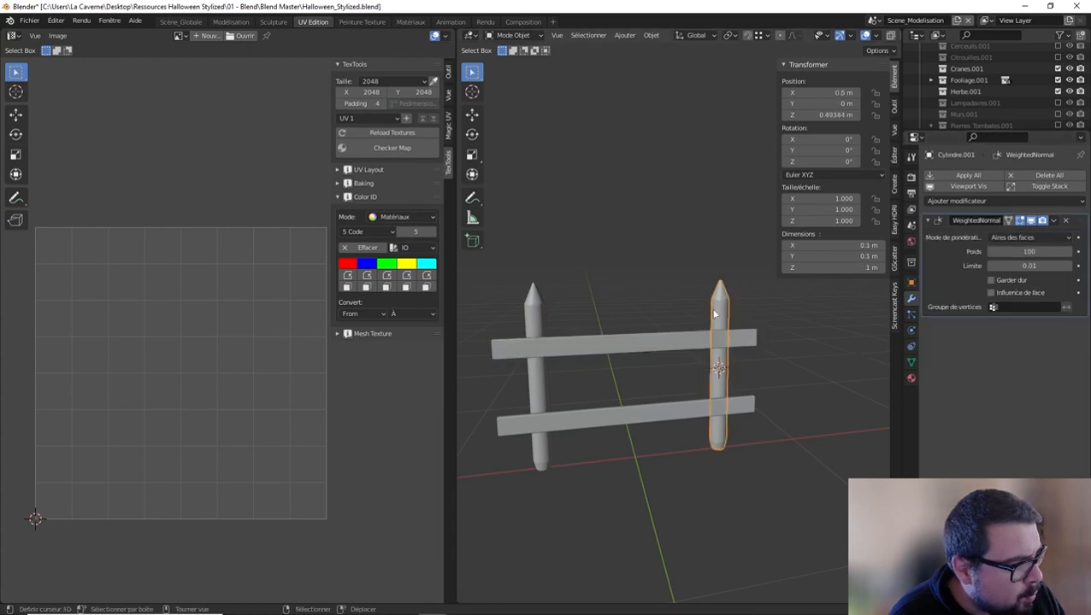
click(528, 316)
Join the lower and upper fence planks into a single object
scroll(991, 84, down, 5)
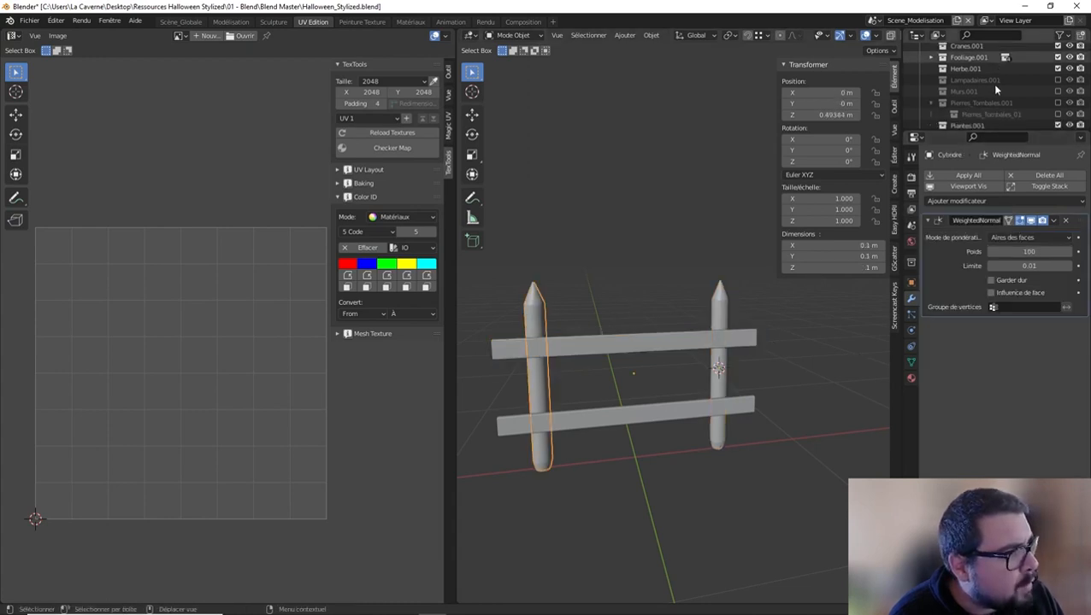
scroll(991, 89, up, 5)
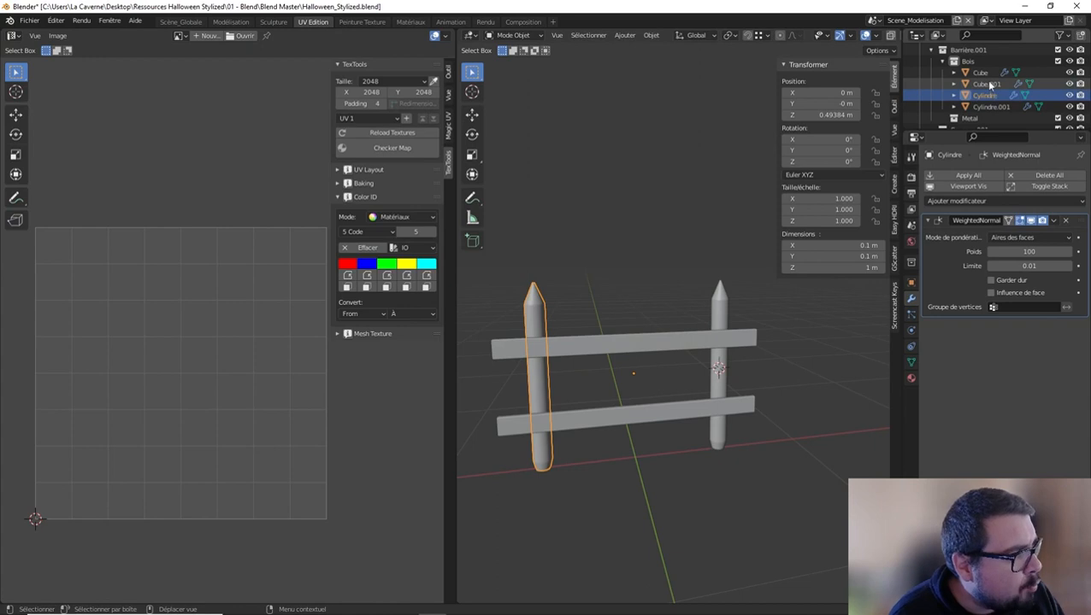
click(985, 73)
scroll(991, 85, up, 1)
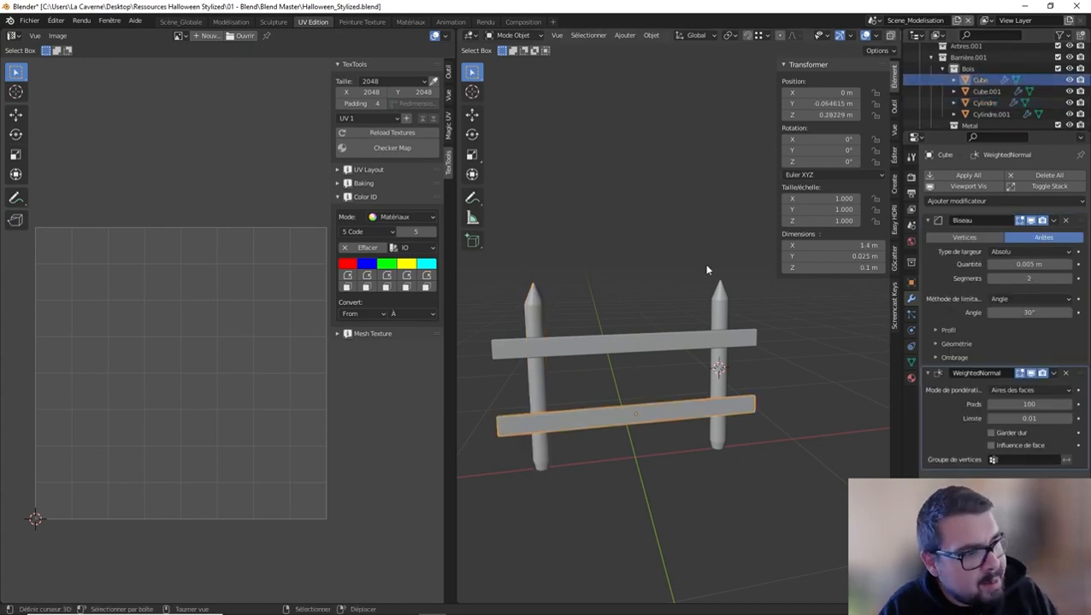
shift+click(671, 349)
key(ctrl+j)
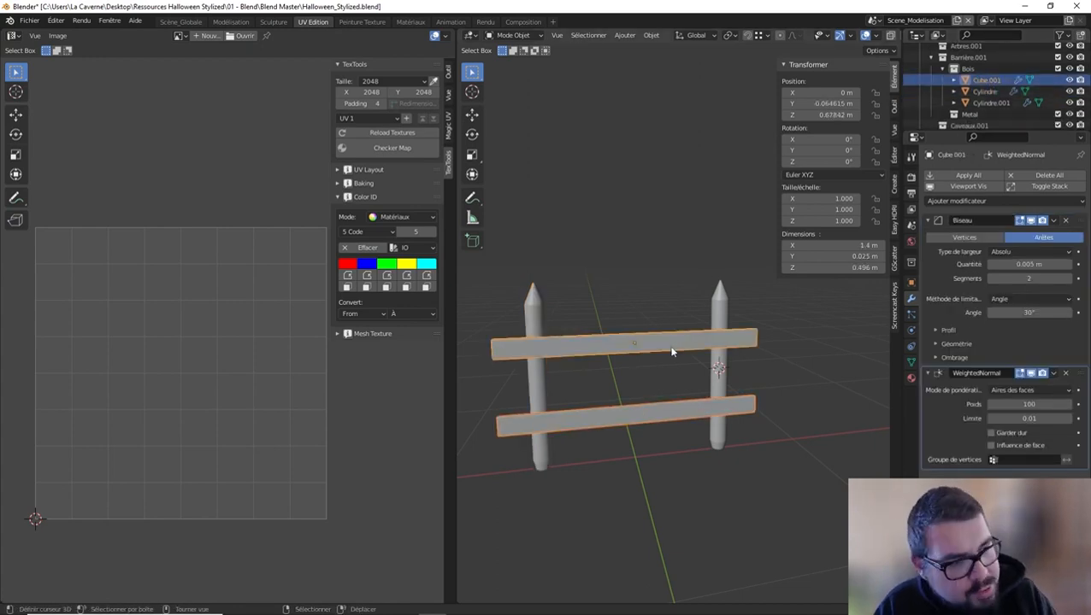
Rename the joined planks object as SM_PlanchesBarrièresBois_low
double_click(983, 79)
text(SM_F)
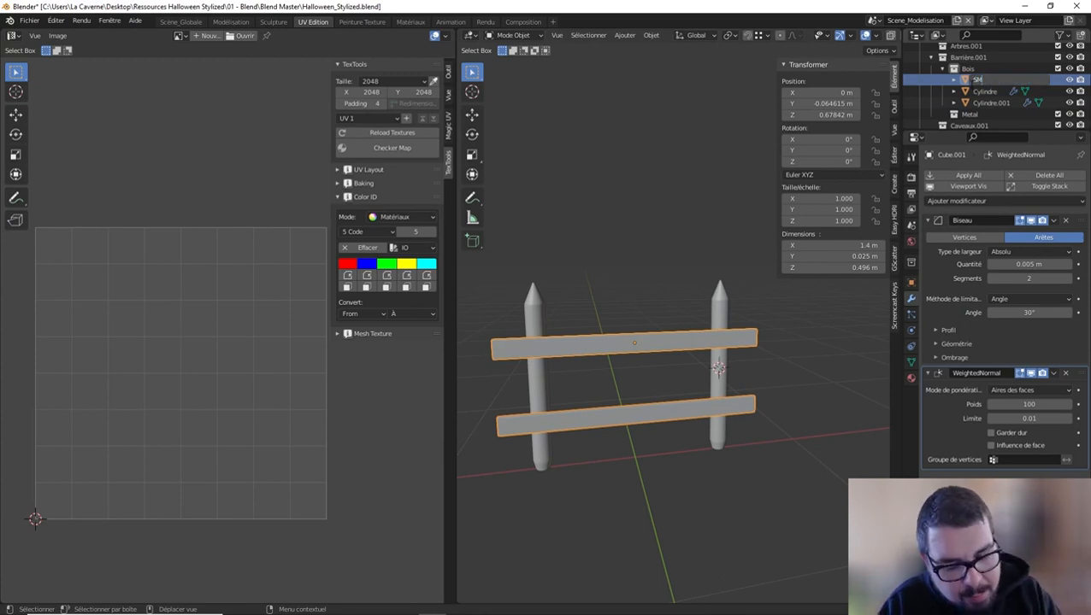
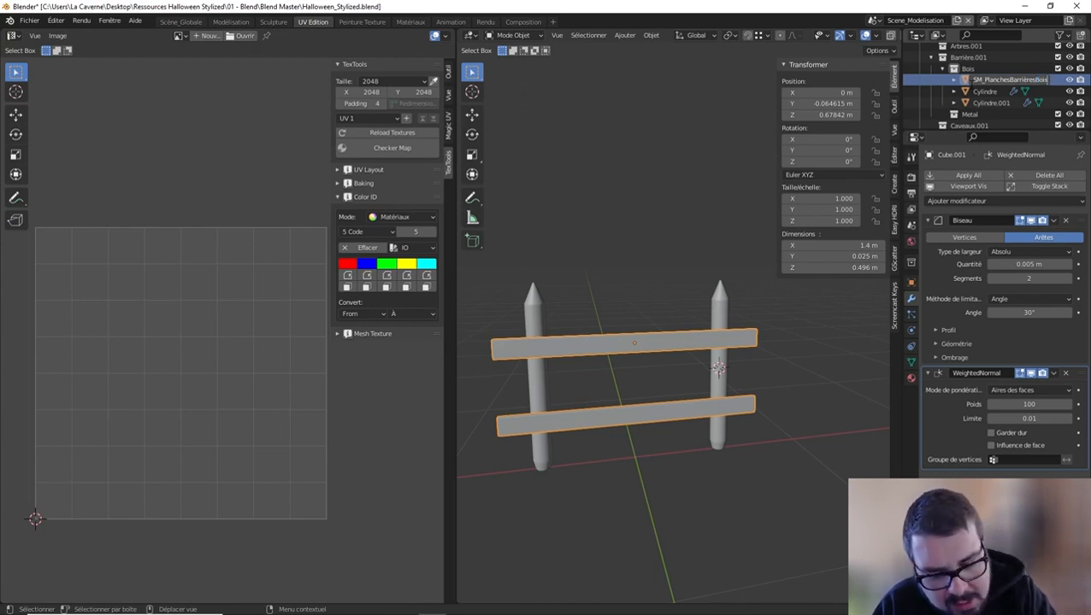
text(_)
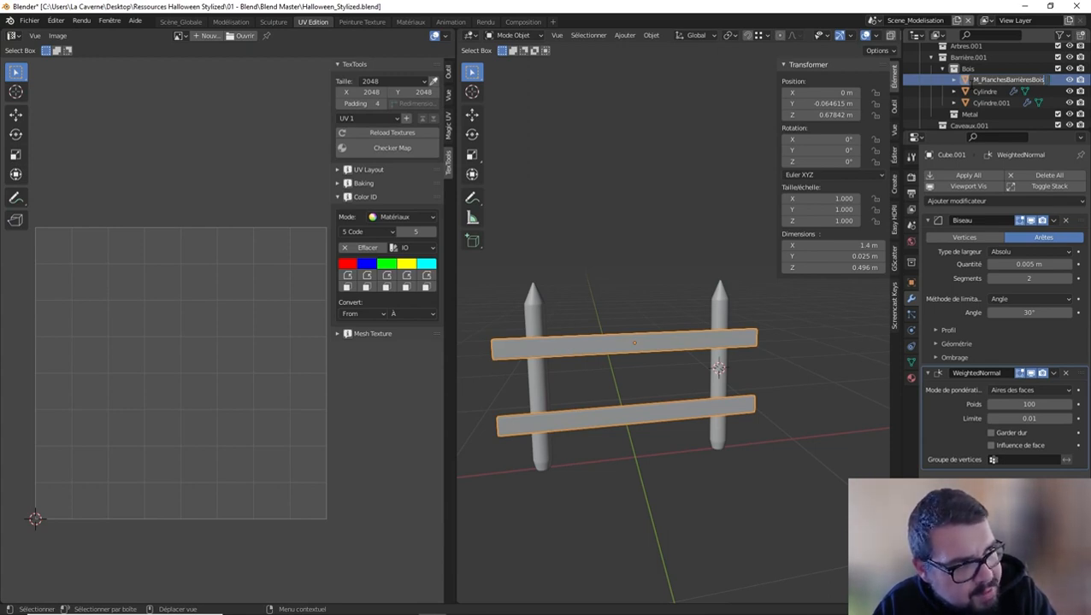
text(low)
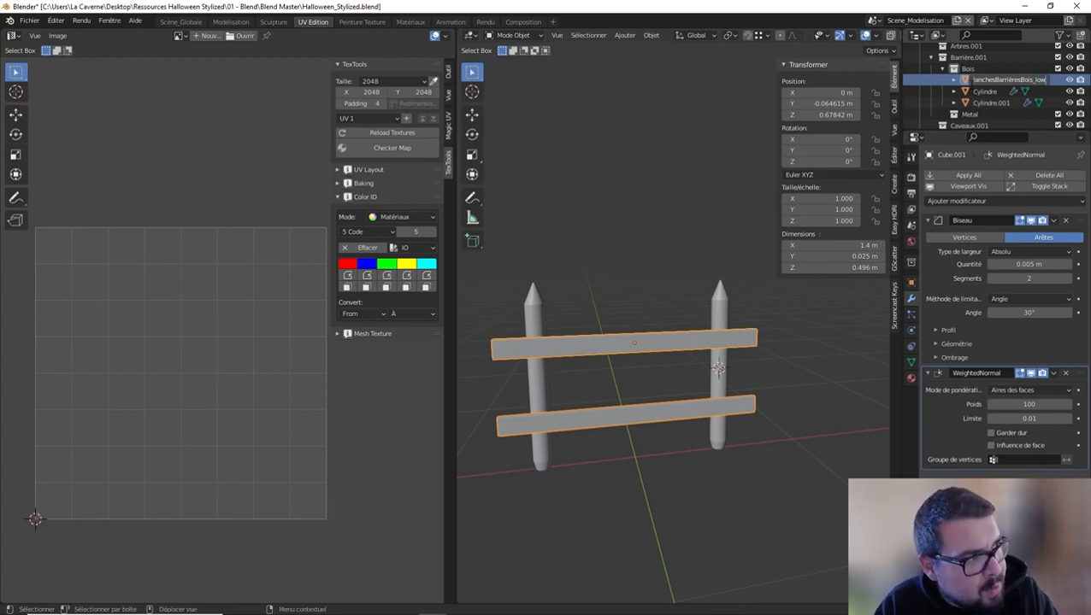
key(Return)
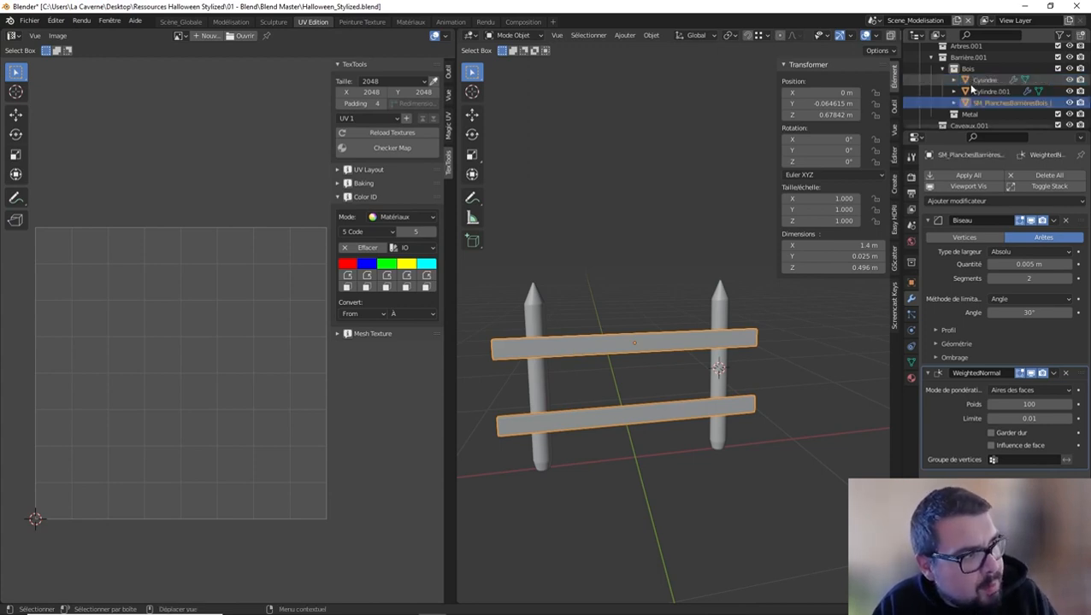
Join the two fence posts, Cylindre and Cylindre.001, into a single object
click(985, 81)
ctrl+click(994, 91)
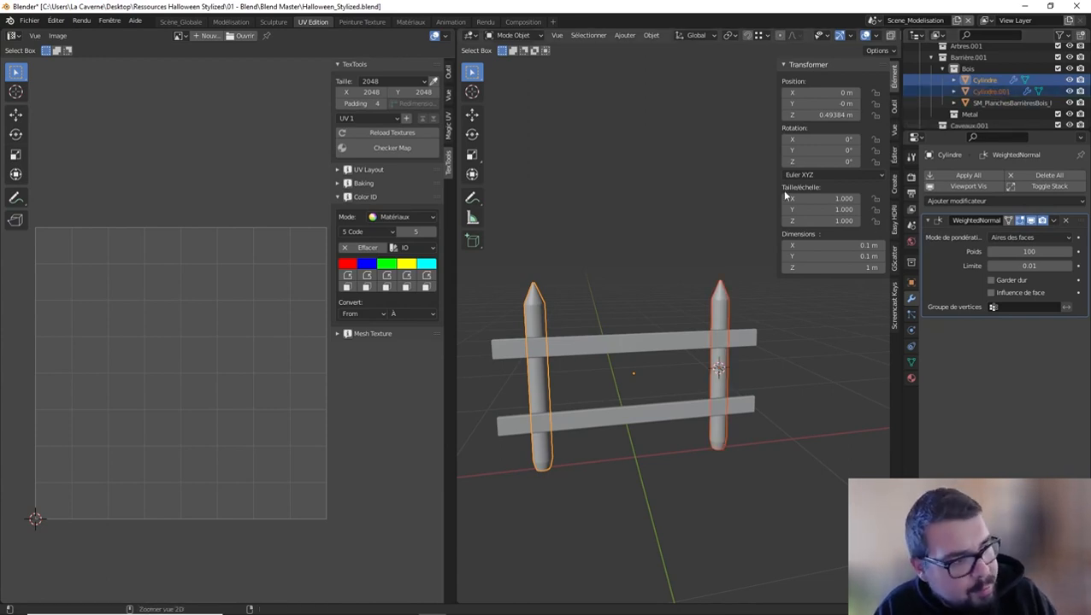
key(ctrl+j)
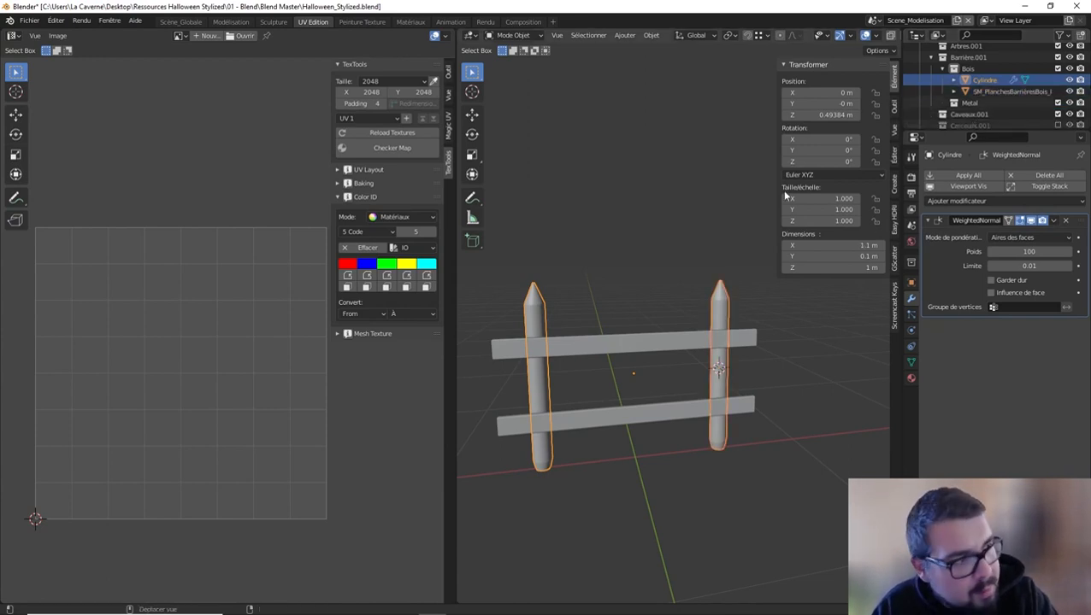
Rename the joined posts object as SM_PoutresBarrièresBois_low
double_click(985, 79)
text(SM_PoutresBarrieresBois_)
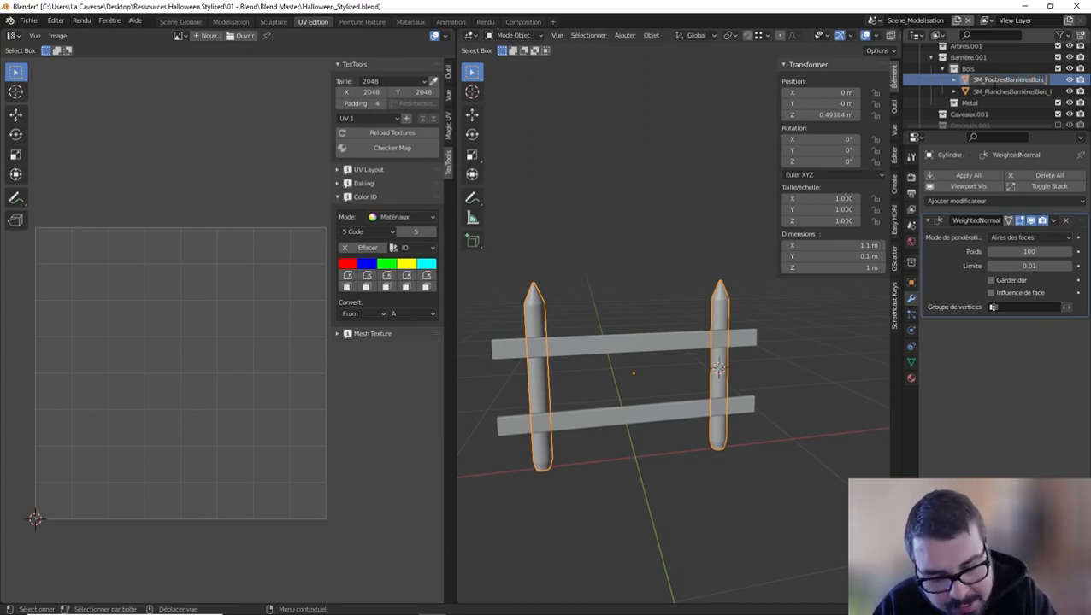
text(low)
key(Return)
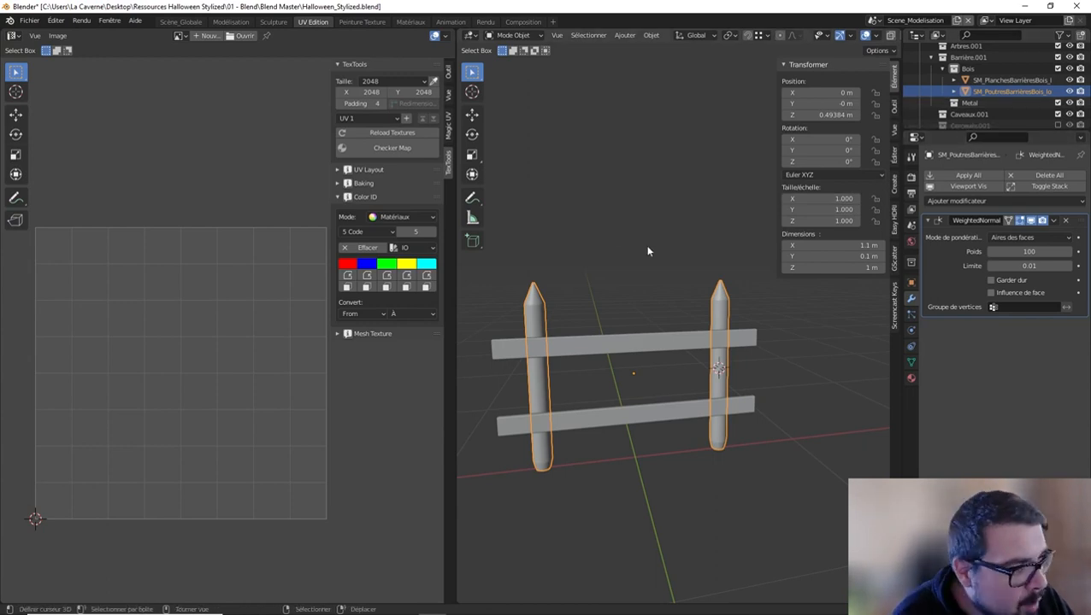
Select the planks and posts objects together in the Scène_Globale workspace
click(180, 21)
scroll(442, 225, down, 6)
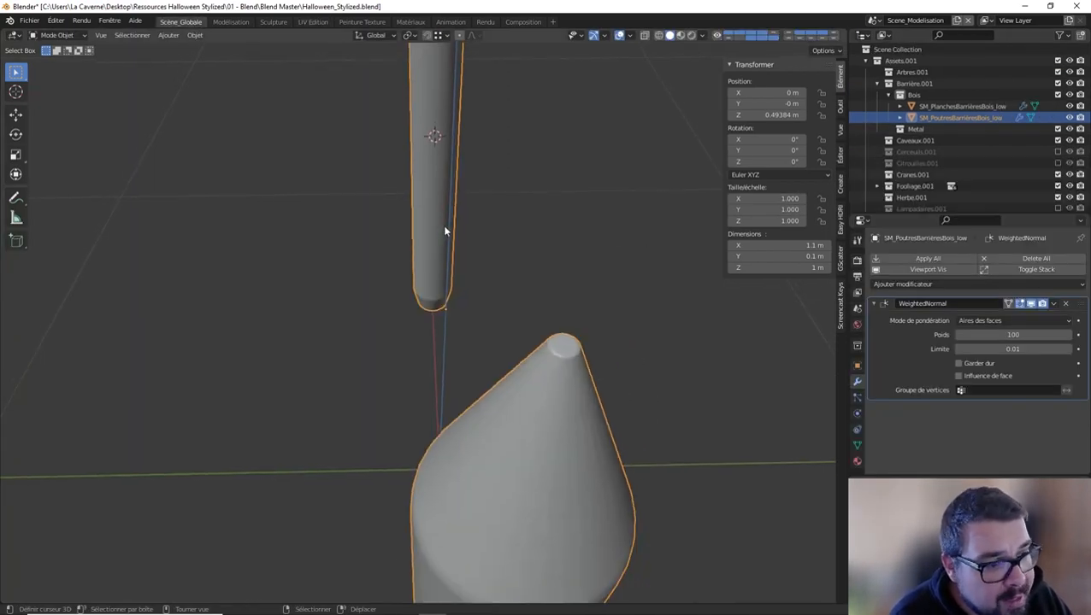
click(961, 106)
ctrl+click(961, 115)
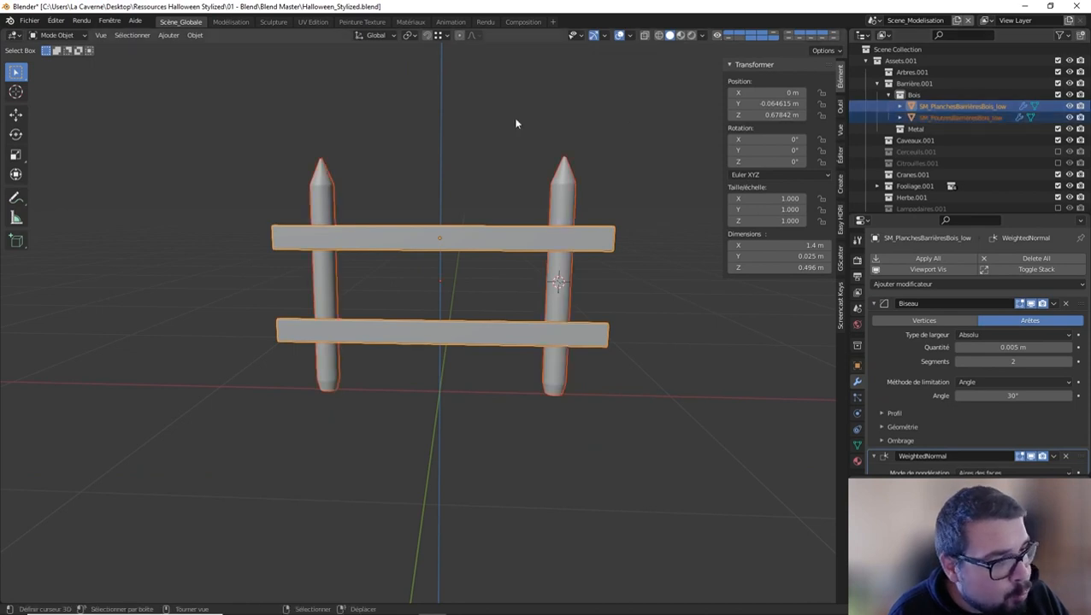
Start an FBX export of the fence and choose the Unreal folder inside Export as its destination
click(29, 20)
mouse_move(44, 186)
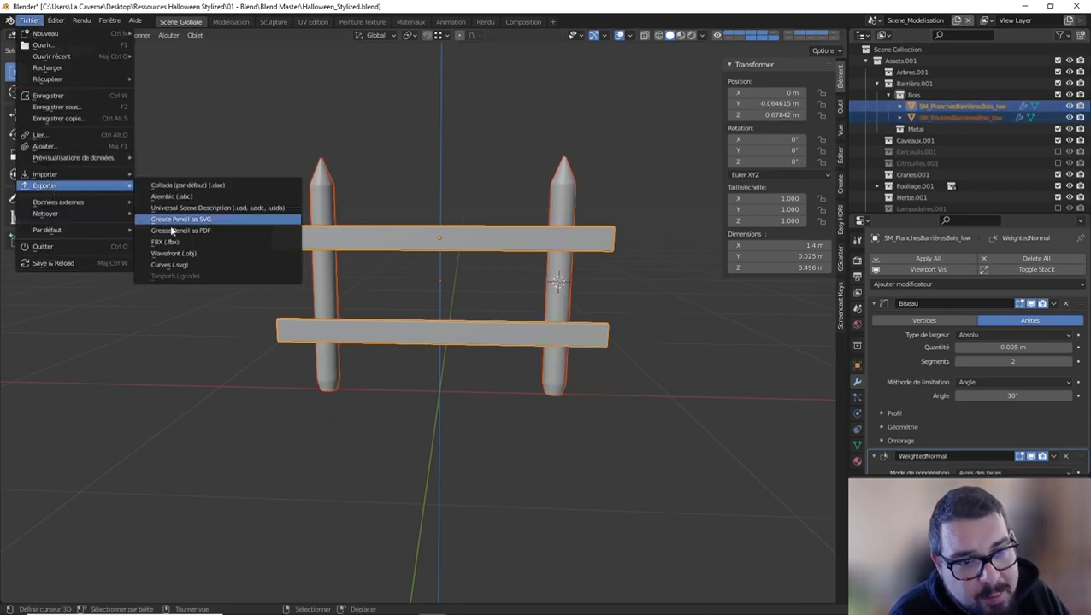
click(194, 241)
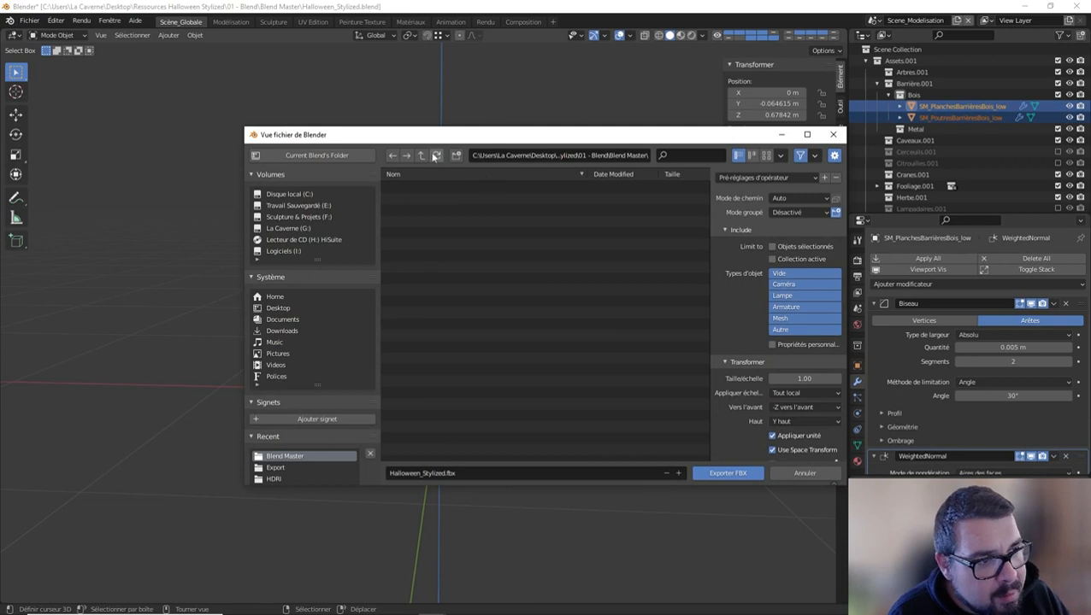
double_click(407, 210)
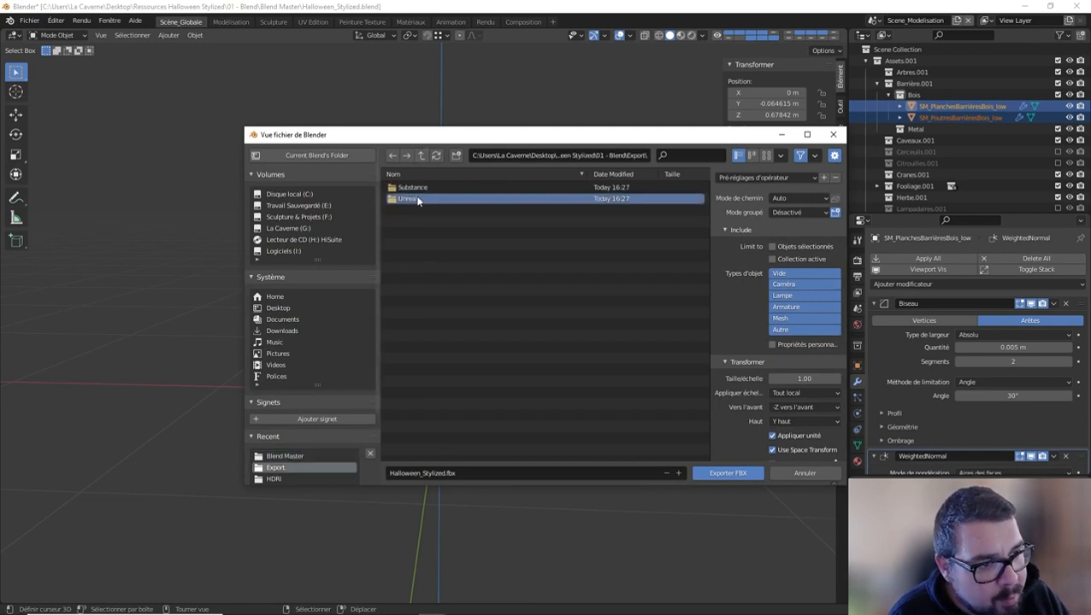
double_click(414, 198)
Name the Unreal export file SM_BarriereBoisUE_low
click(482, 469)
text(SM)
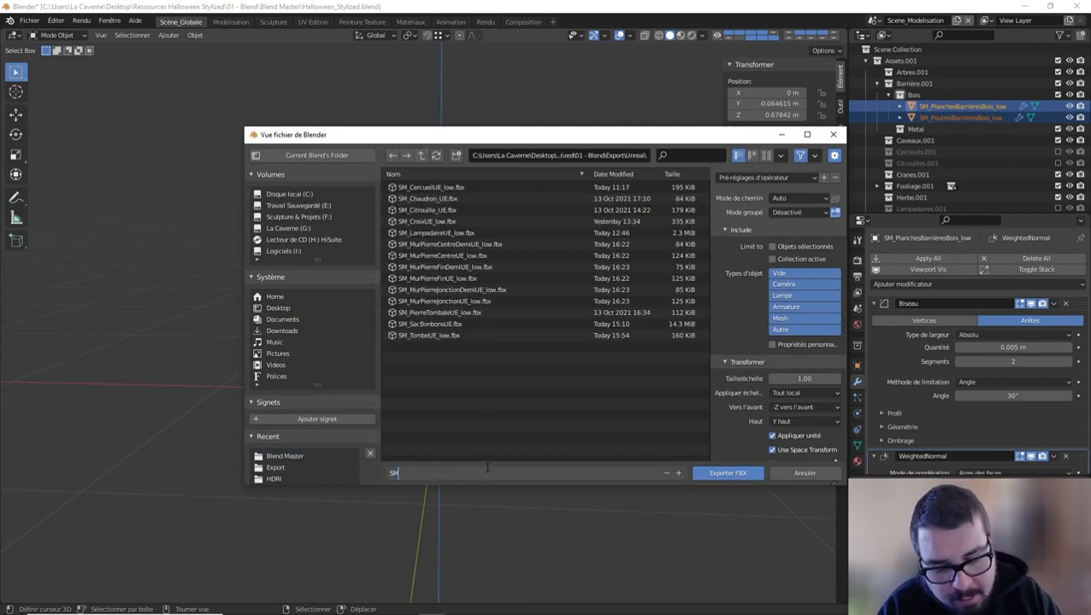
text(_Barriere)
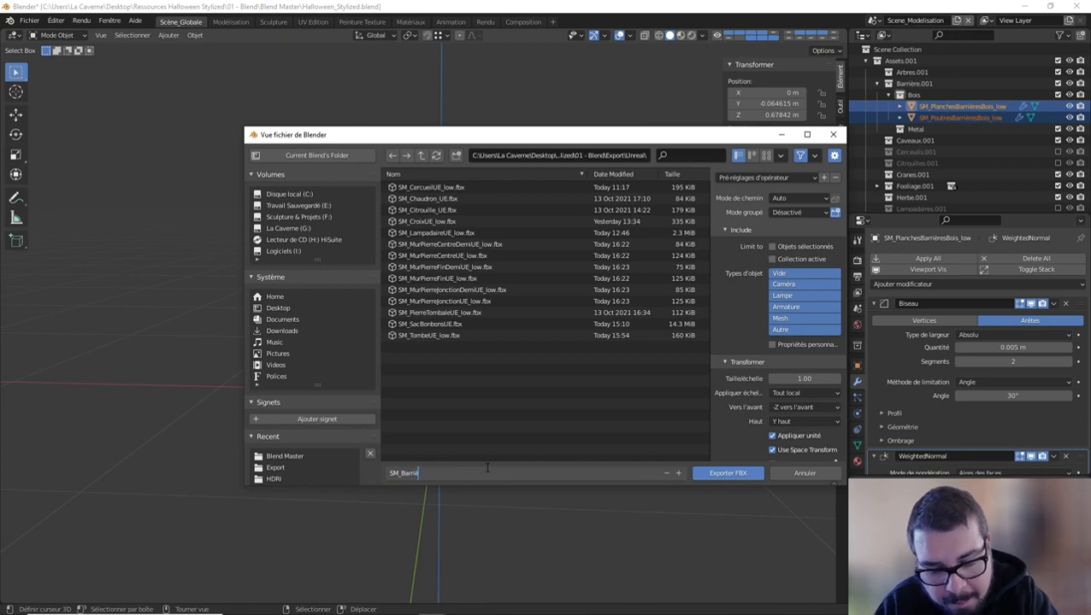
text(Bois)
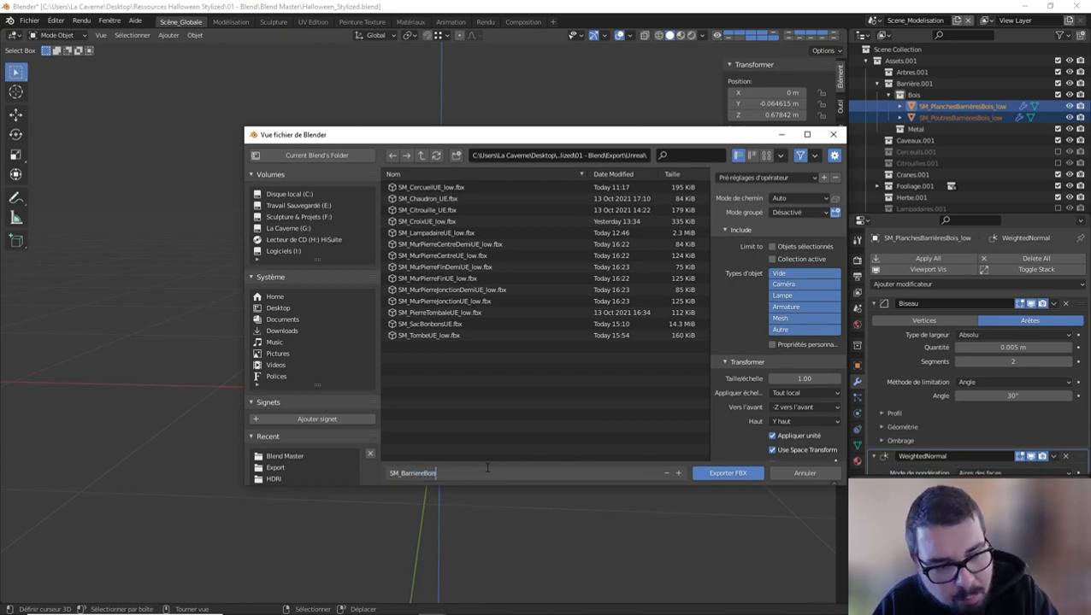
text(_low)
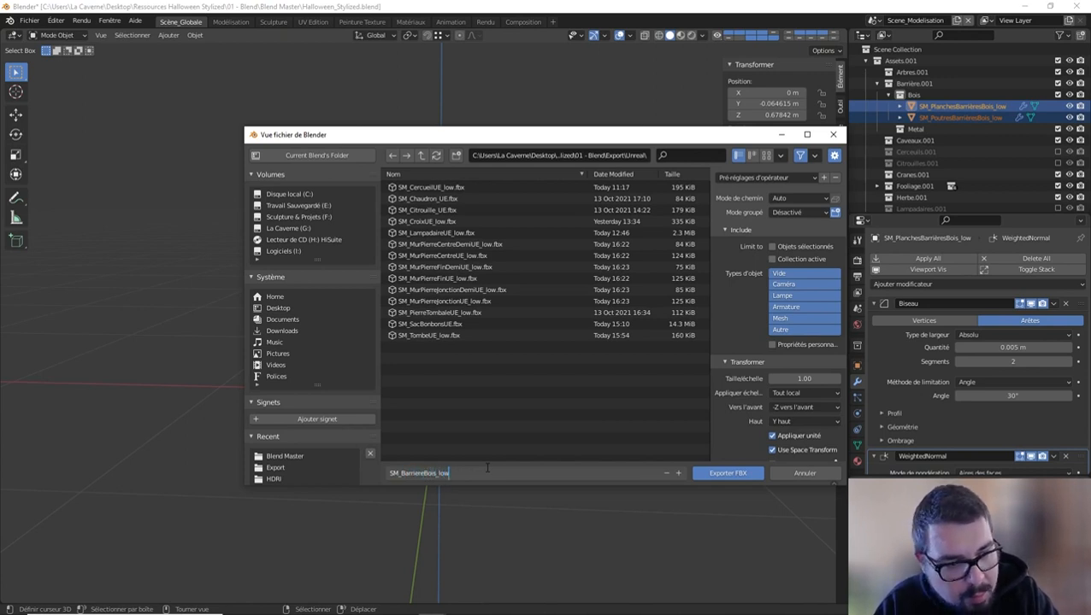
text(UE)
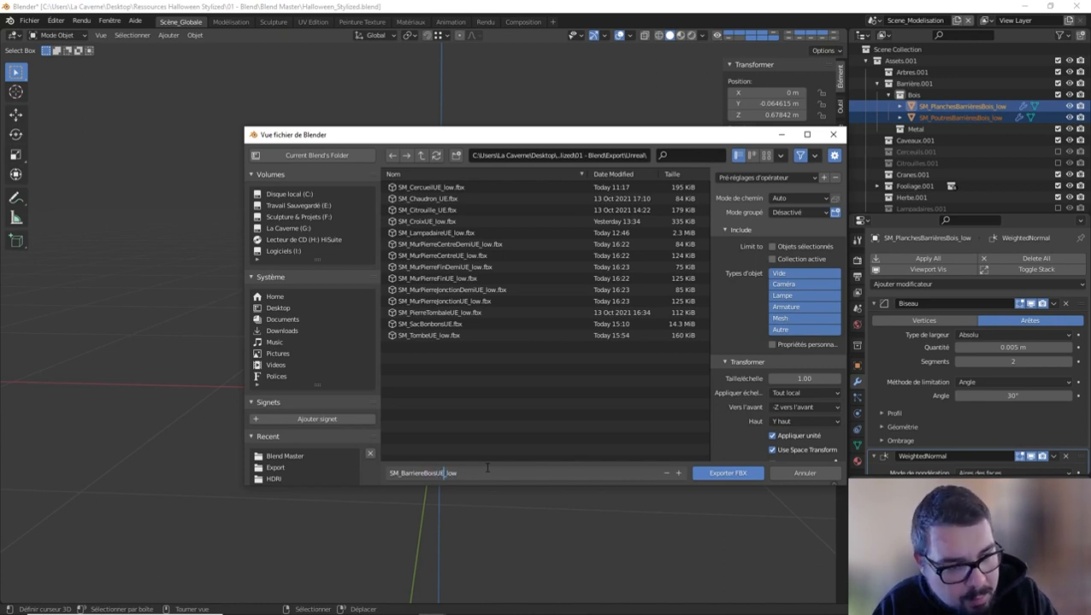
Apply the Export UE operator preset and export the fence as FBX
click(792, 182)
click(792, 180)
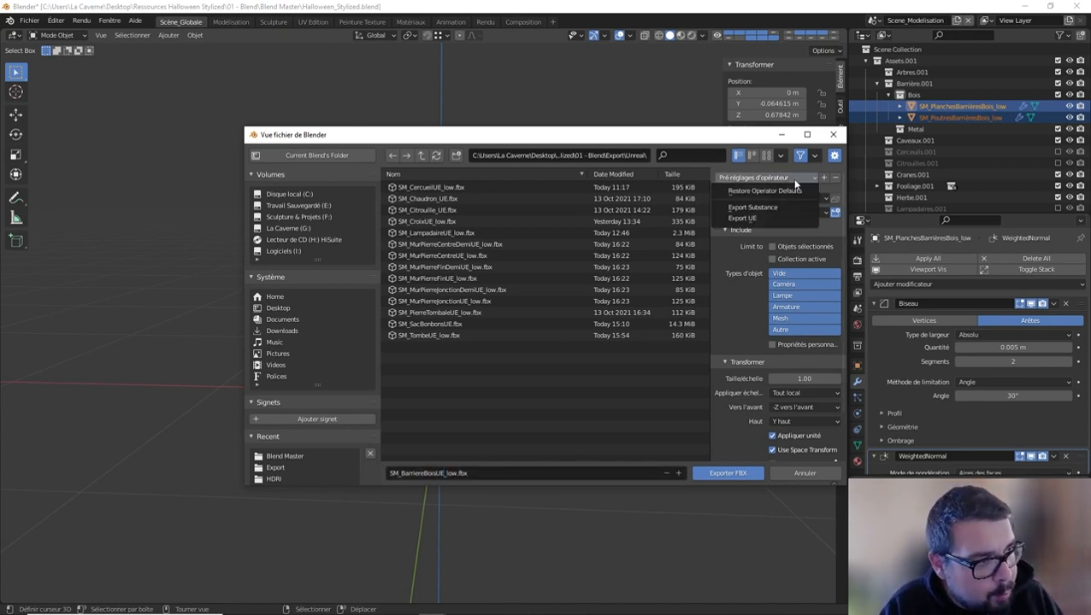
click(765, 220)
click(727, 473)
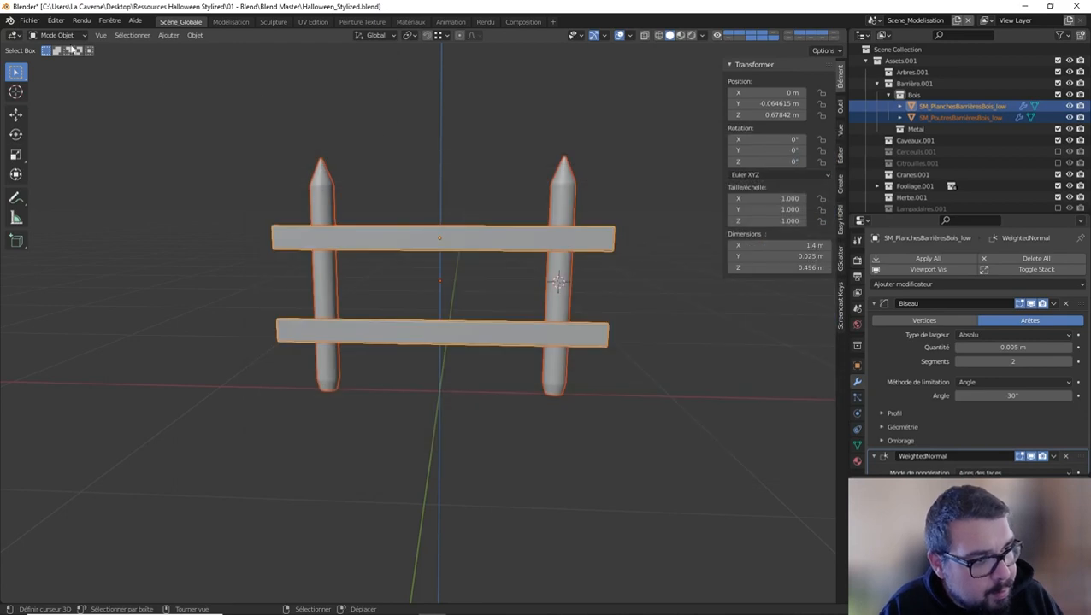
Start a second FBX export of the fence and choose the Substance folder as its destination
click(29, 20)
mouse_move(65, 186)
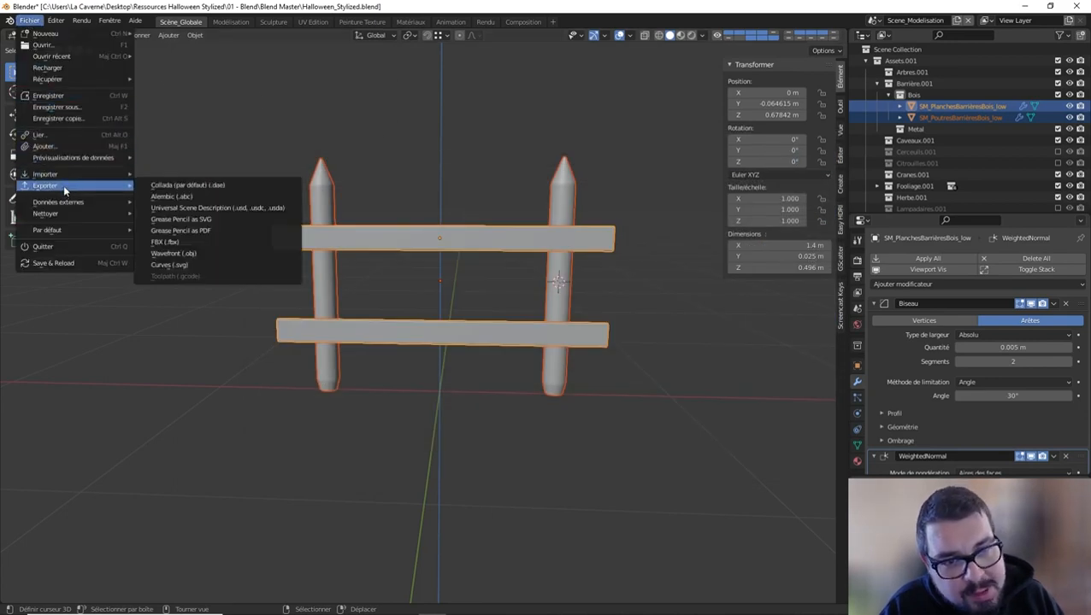
click(171, 236)
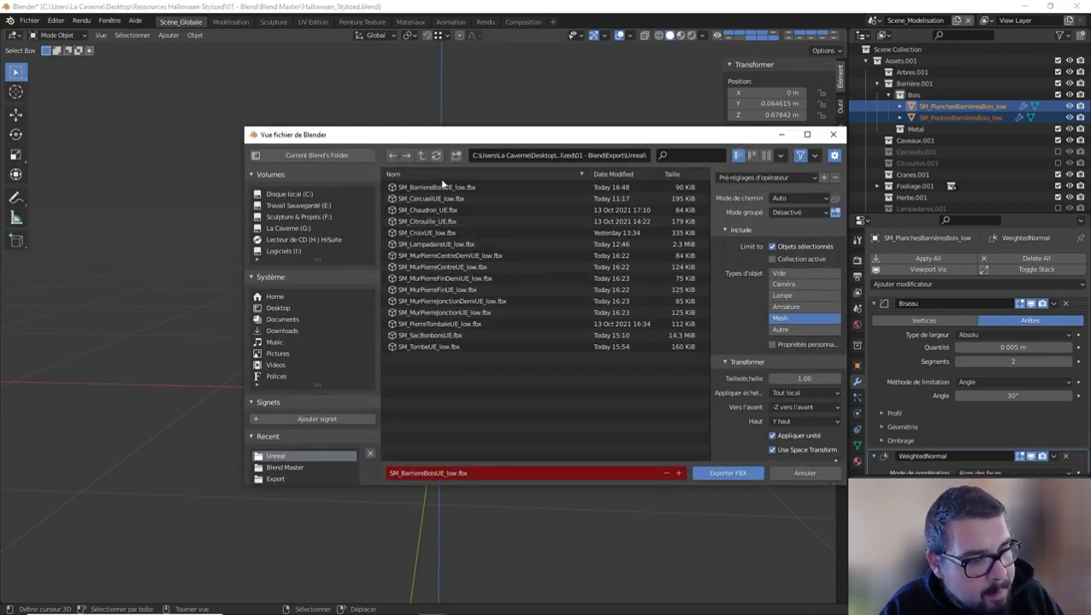
click(421, 156)
double_click(412, 187)
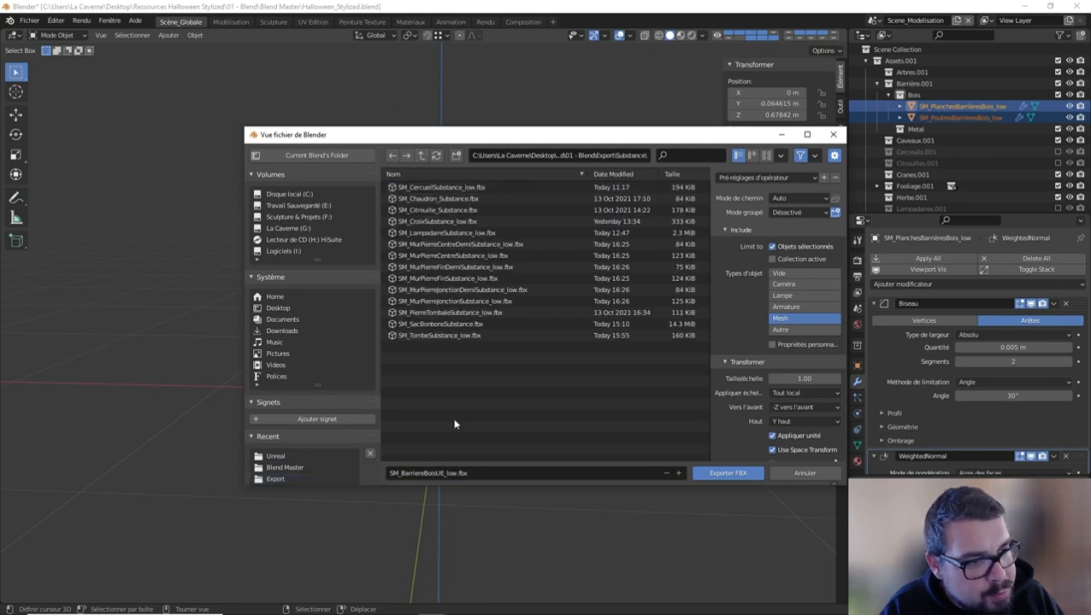
Name the Substance export file SM_BarriereBoisSubstance_low.fbx
click(450, 471)
text(E)
key(Return)
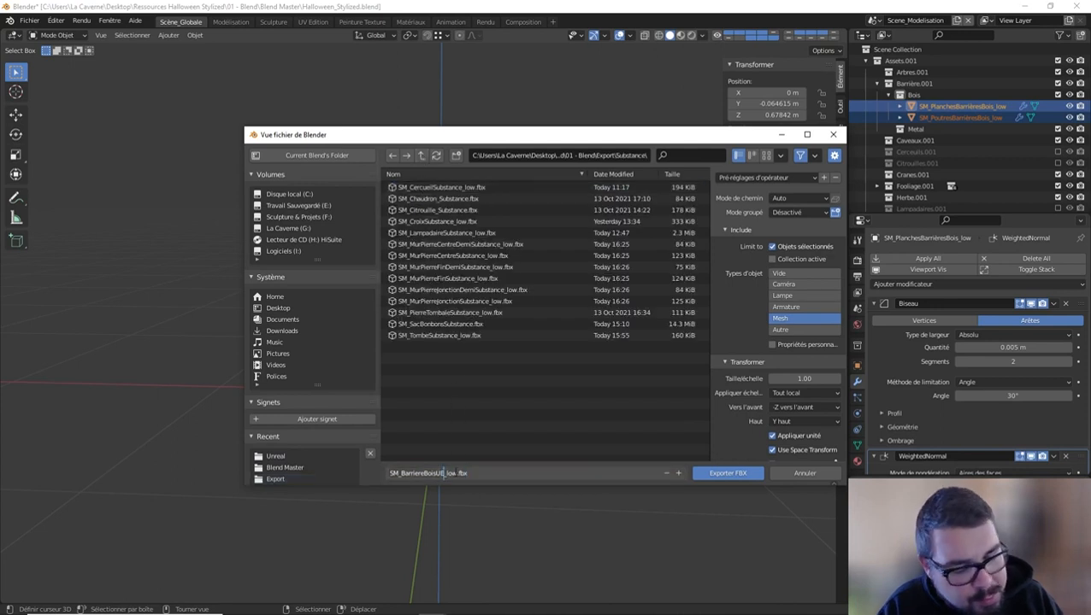
key(BackSpace)
key(BackSpace)
text(Substance)
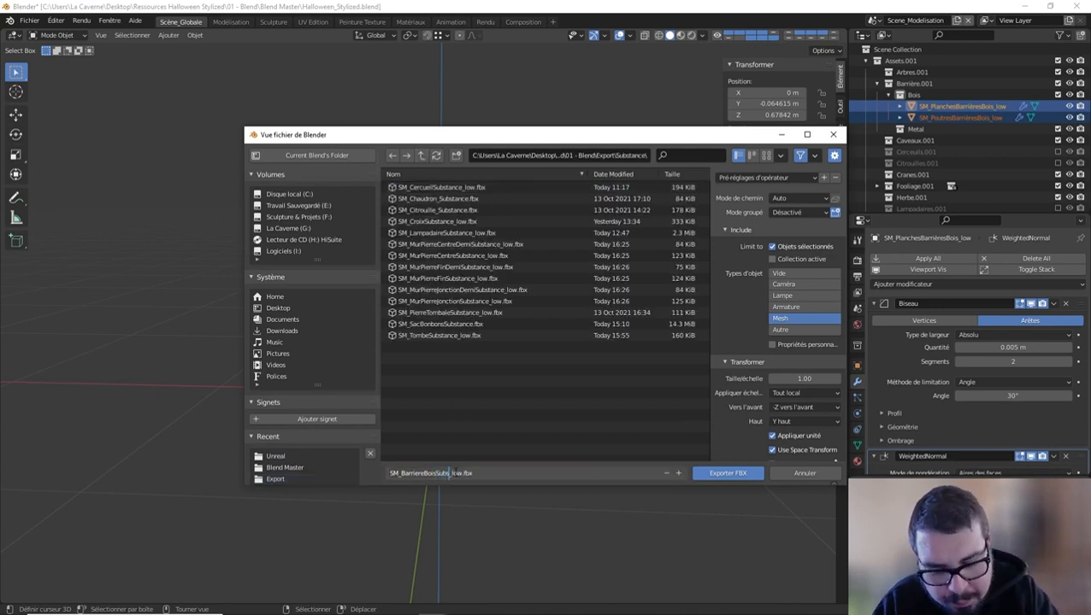
key(Return)
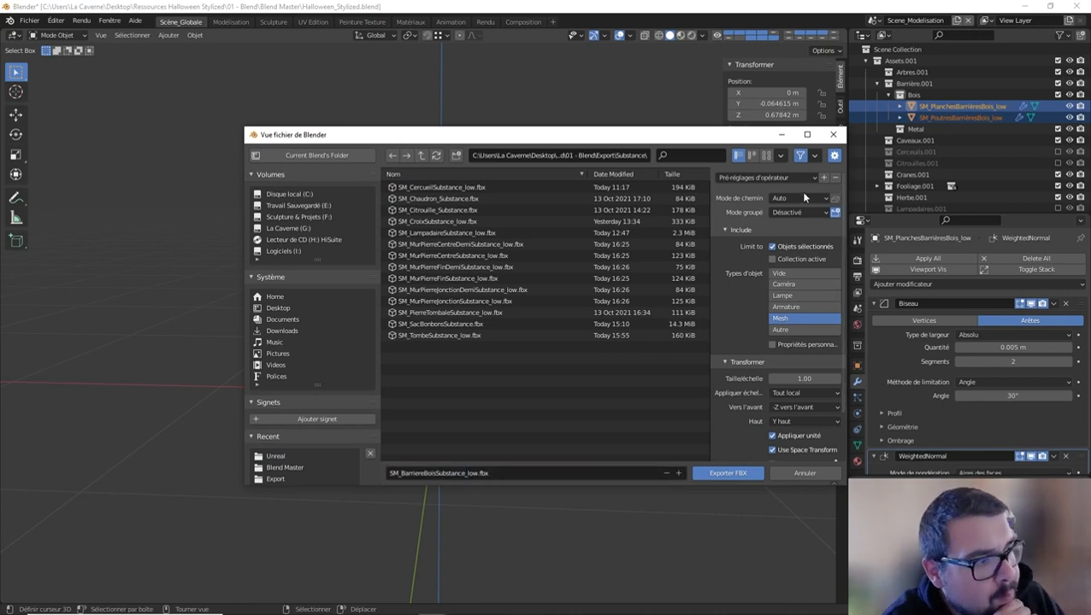
Apply an operator preset to the Substance export settings and export the fence as FBX
click(776, 177)
click(766, 219)
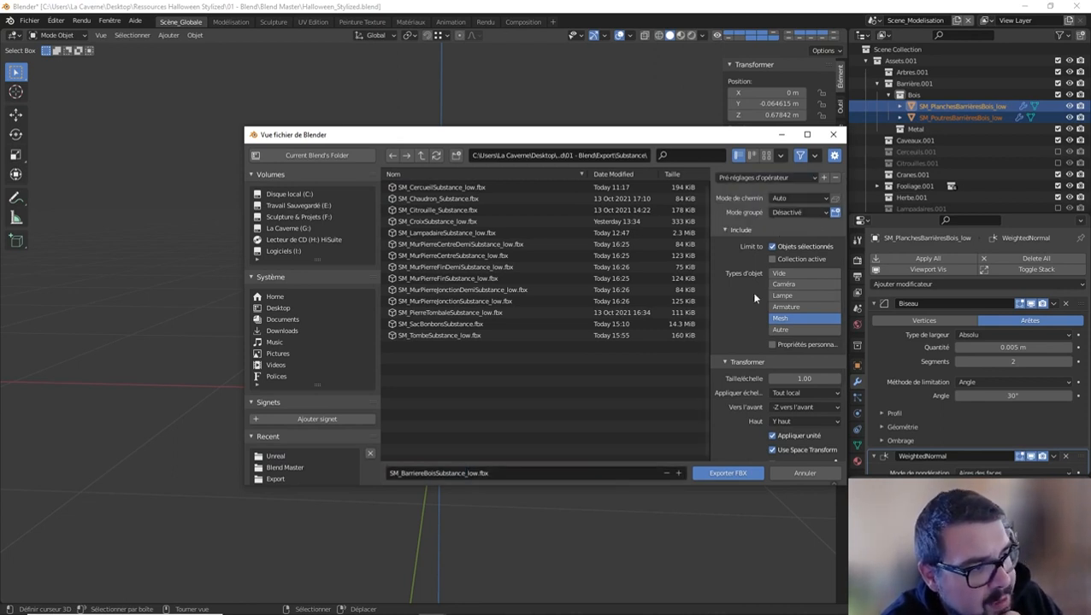
click(727, 472)
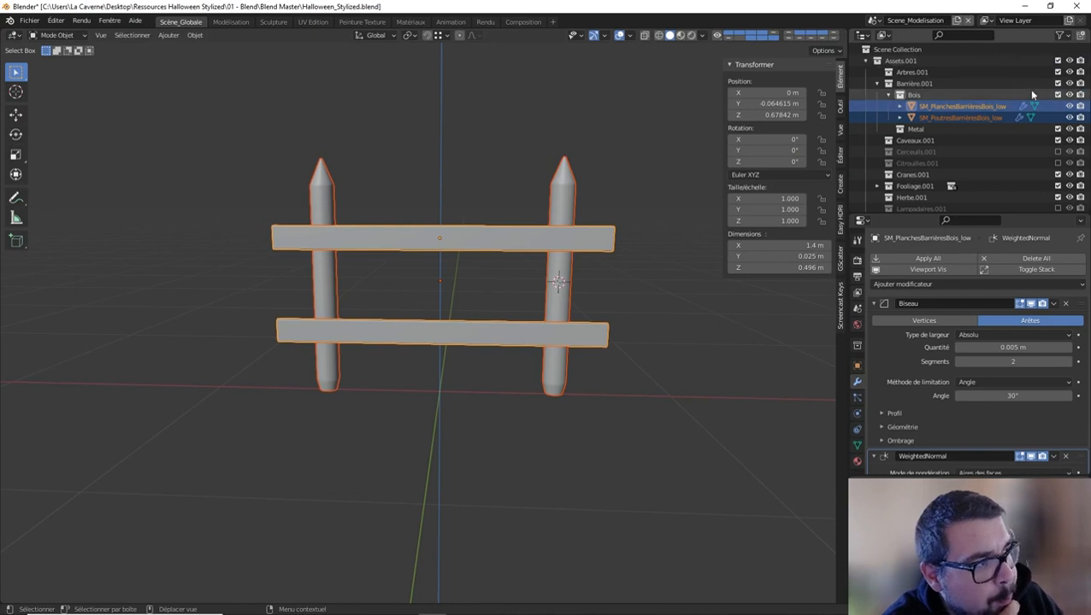
Exclude the Bois collection from the view layer, make Metal the active collection and reset the 3D cursor to the world origin
click(1058, 96)
click(938, 106)
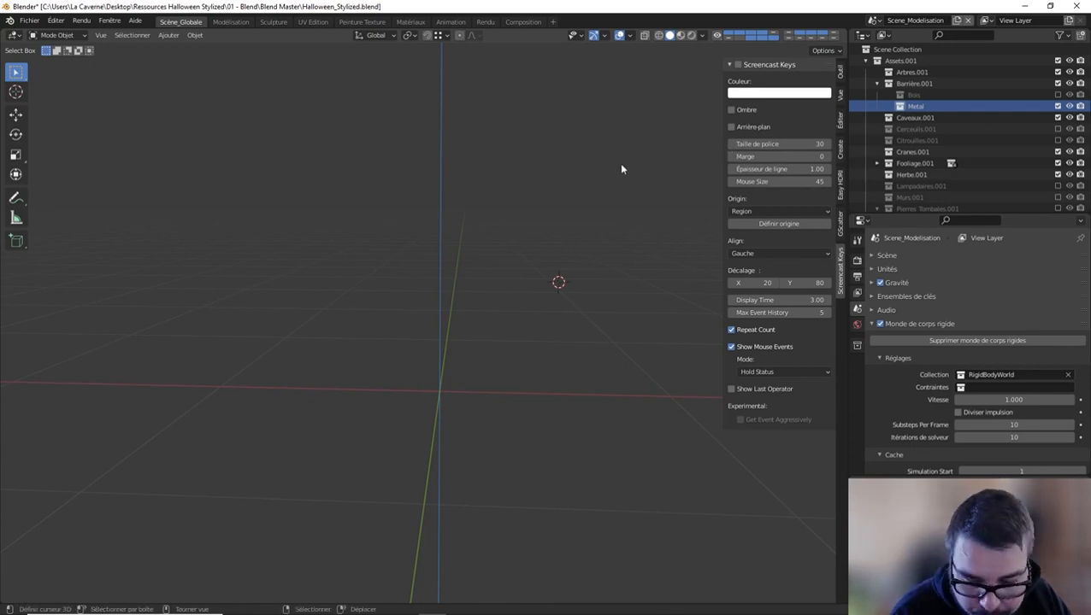
key(shift+c)
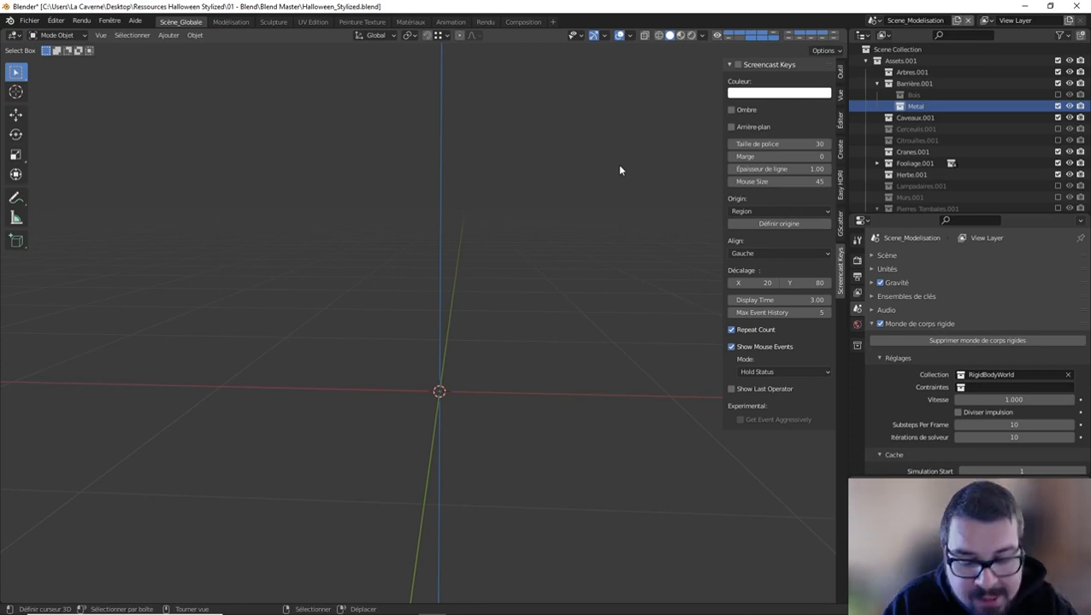
Add a plane at the origin in the Metal collection and rotate it 90° about the X axis
key(shift+a)
click(673, 171)
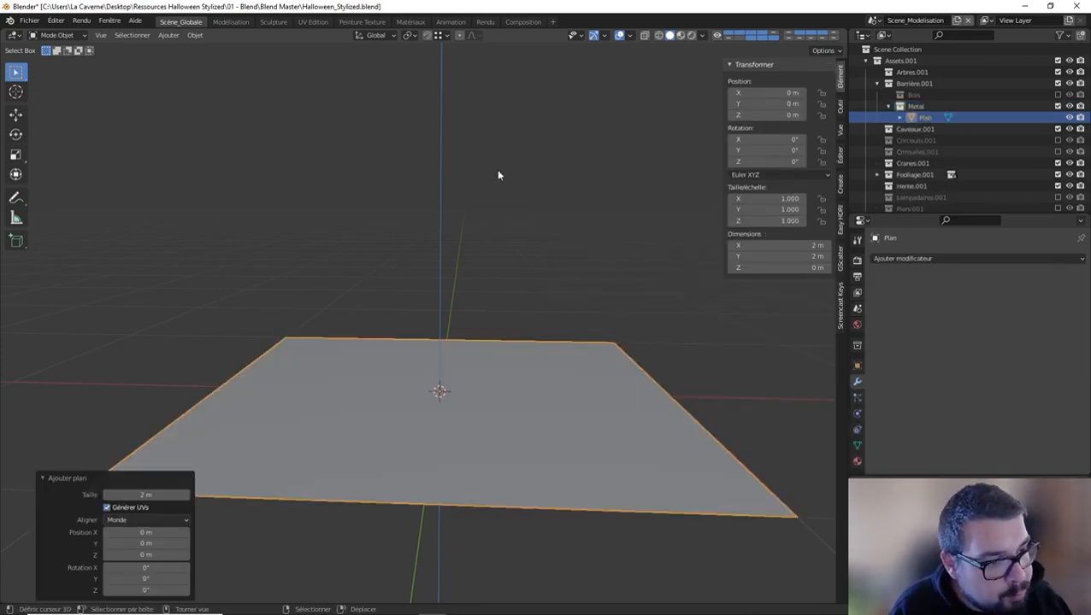
key(r)
key(x)
key(9)
key(0)
key(Return)
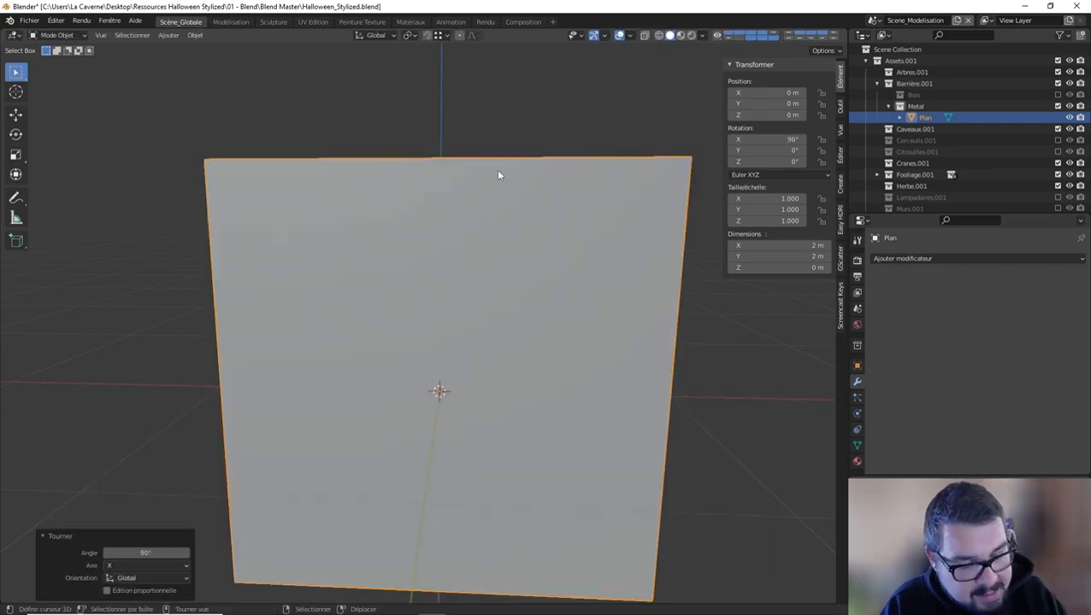
Move the plane up 1 m along Z and set its origin to the 3D cursor
key(KP_1)
key(g)
key(z)
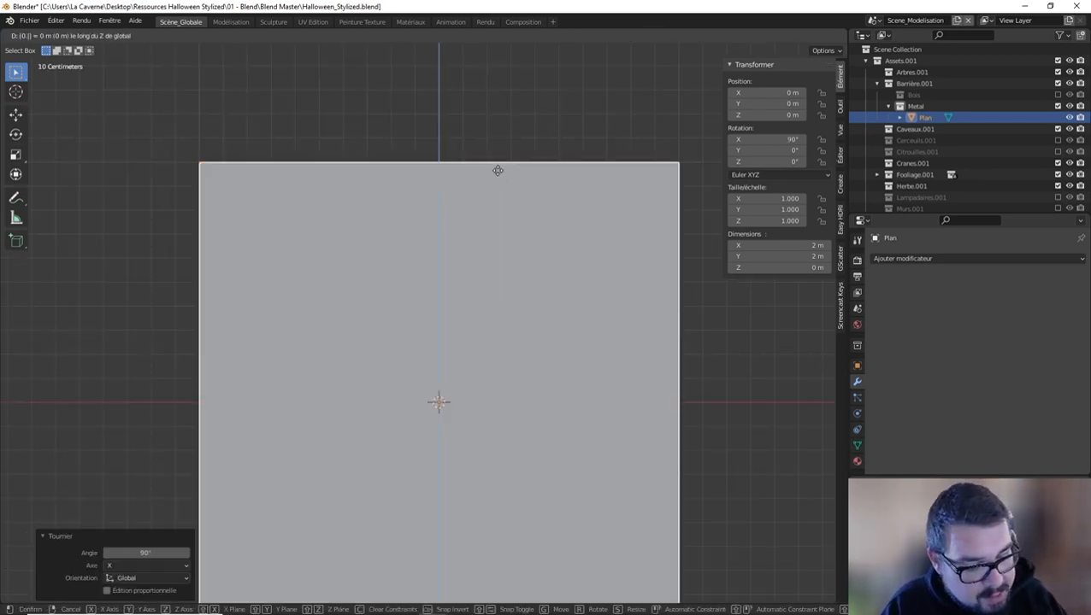
key(1)
key(Return)
key(q)
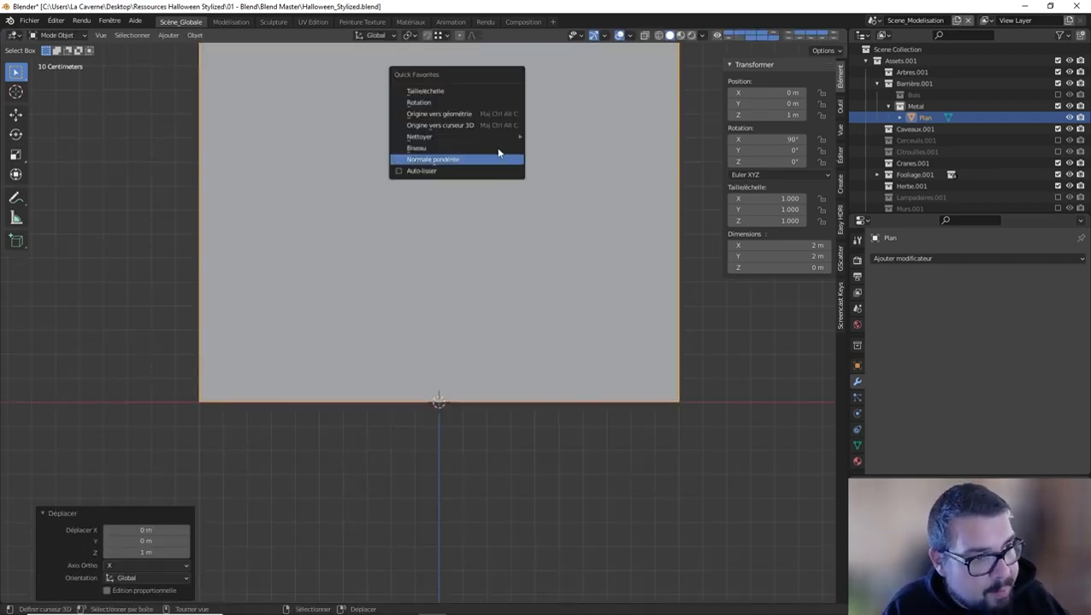
click(493, 127)
Scale the plane by 0.5 along Z and X, then apply its scale and rotation
shift+middle_drag(486, 242, 487, 288)
text(s)
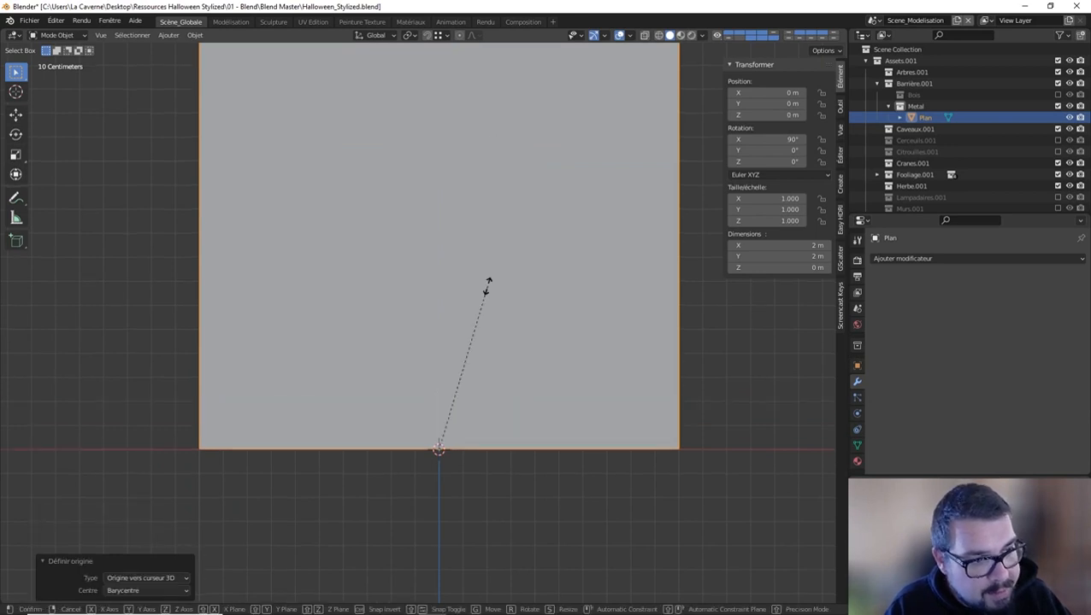
text(z)
text(0.5)
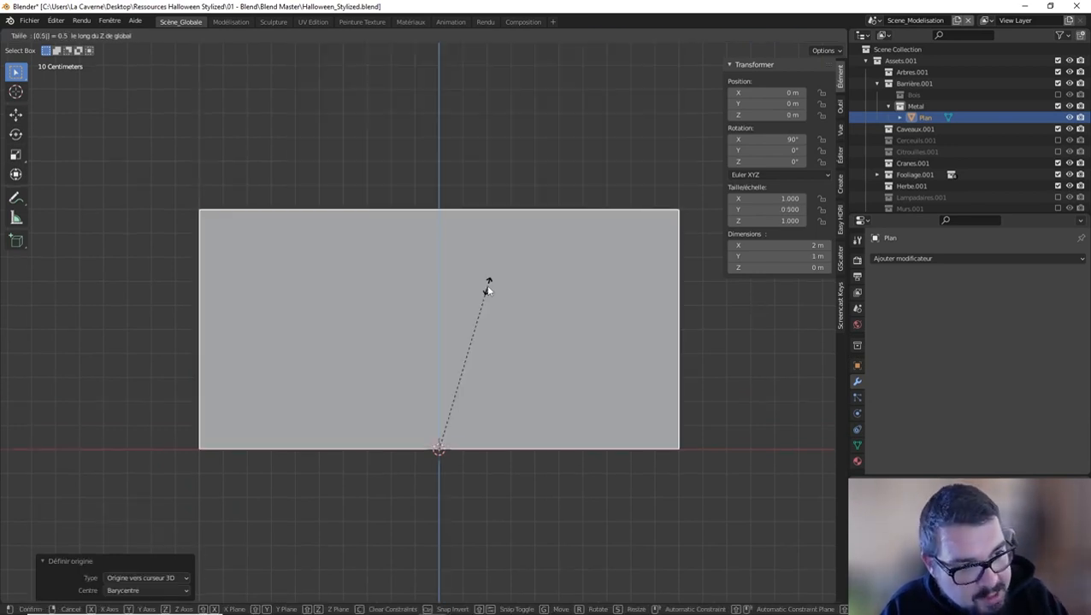
key(Return)
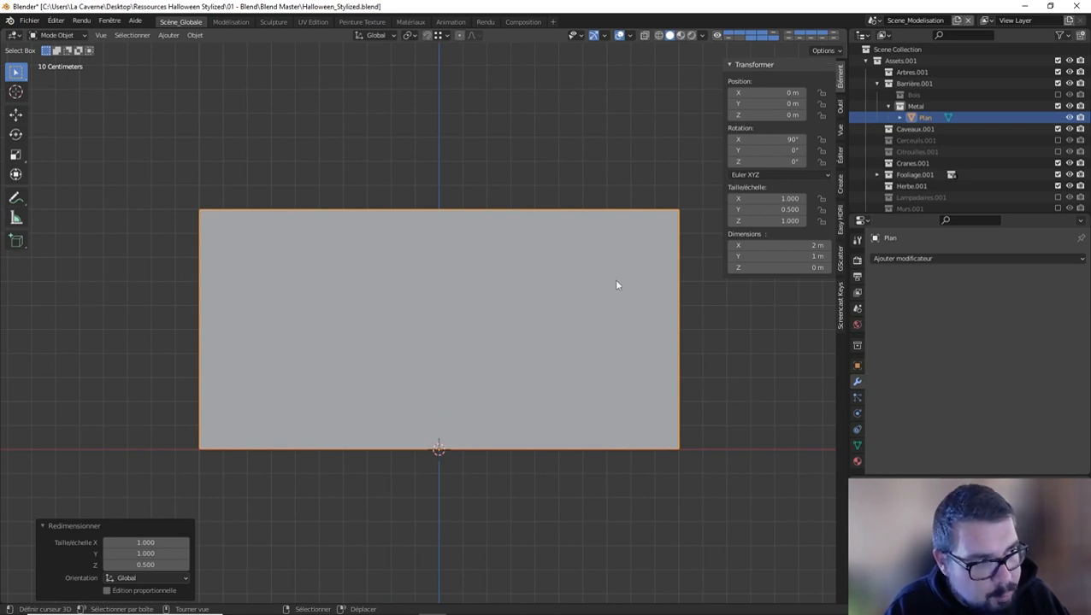
text(sx0)
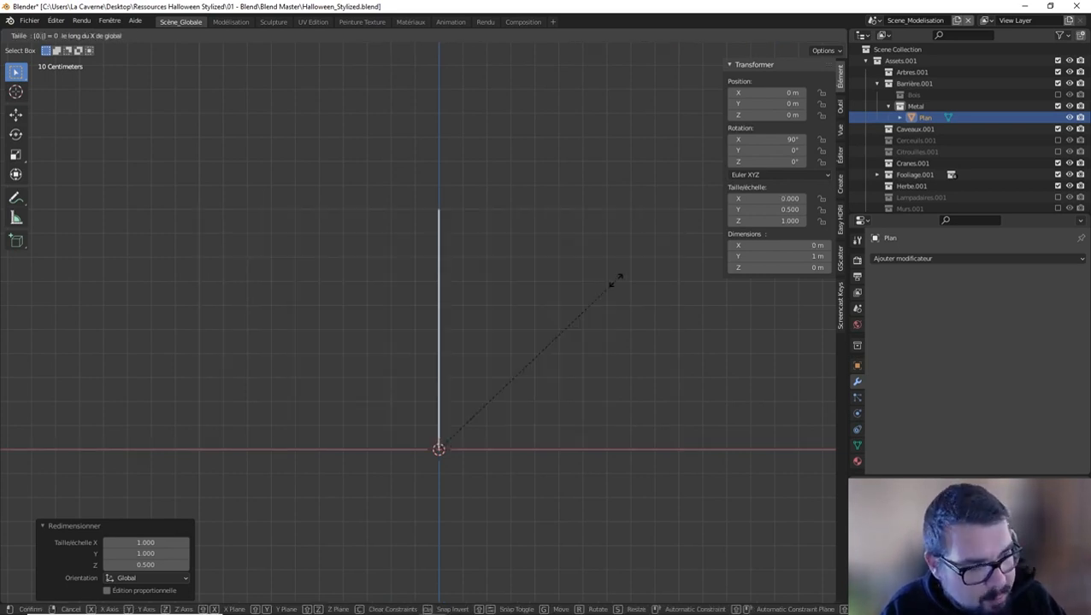
text(.5)
key(Return)
key(q)
click(586, 247)
key(q)
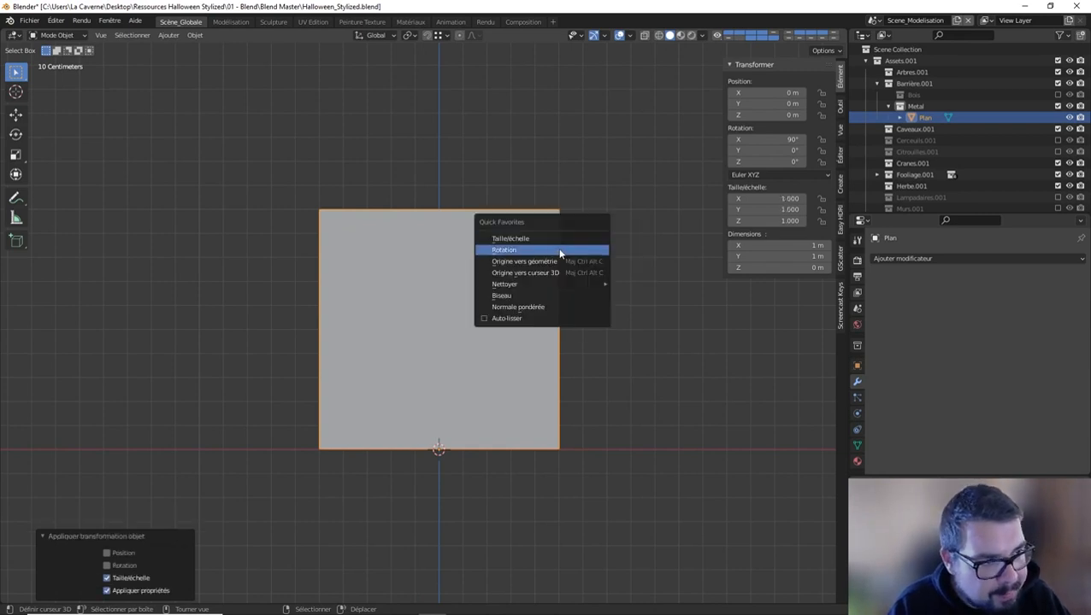
click(506, 250)
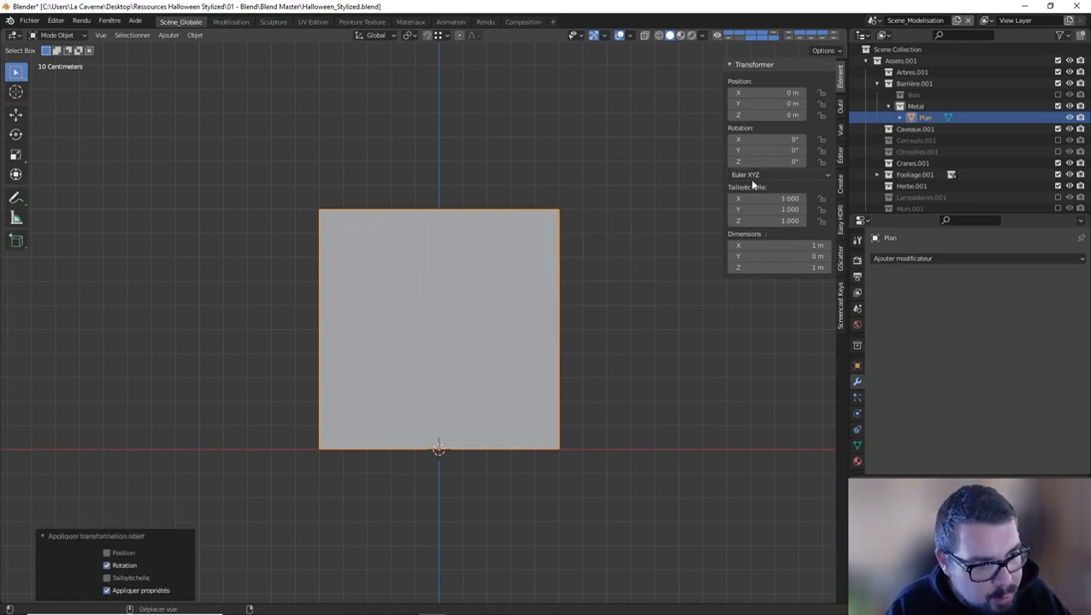
Cut the plane with five evenly spaced vertical loop cuts
key(Tab)
key(ctrl+r)
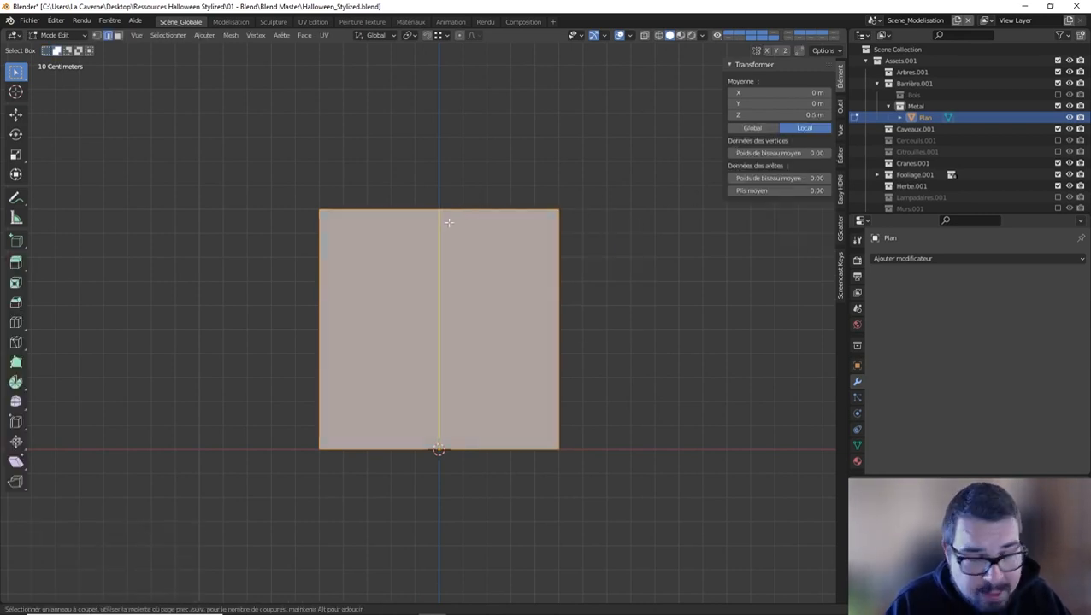
scroll(448, 222, up, 3)
scroll(448, 222, up, 1)
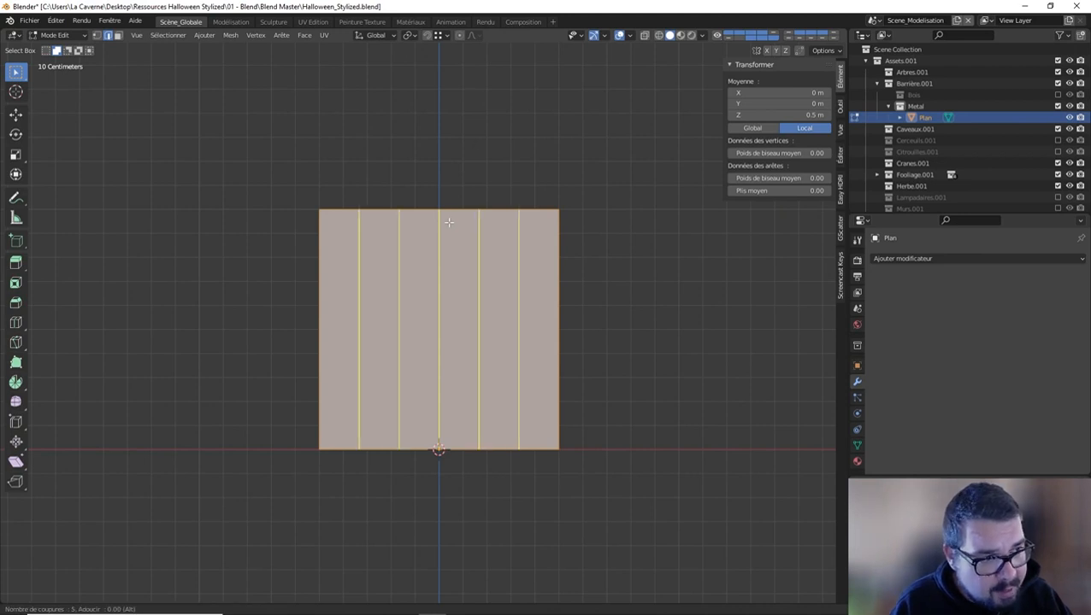
click(449, 222)
right_click(449, 222)
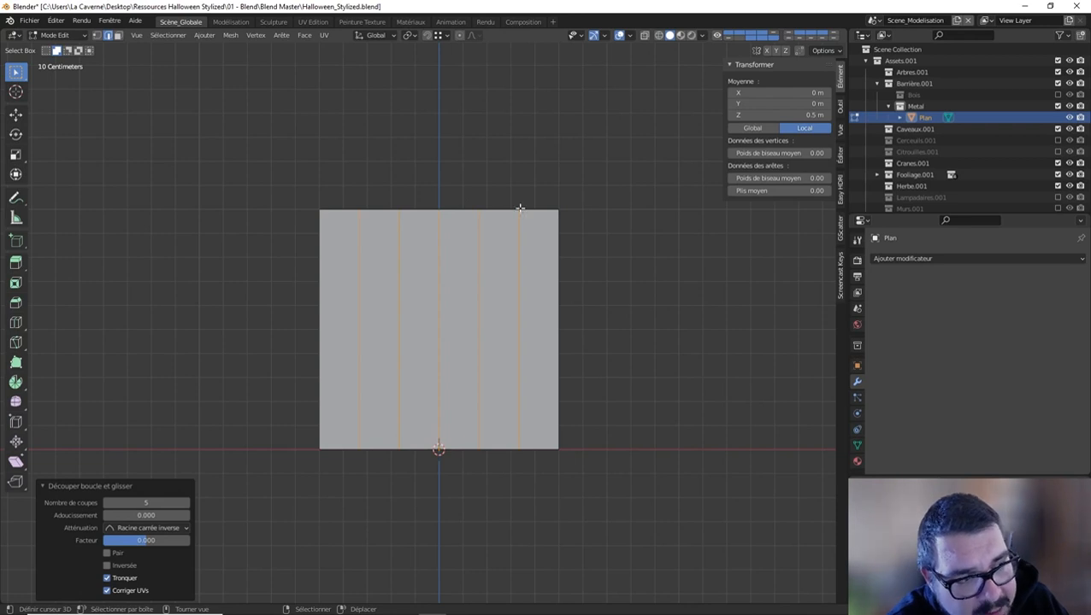
Add a Wireframe modifier (Fil de fer) to the plane and enable its Limite option
key(Tab)
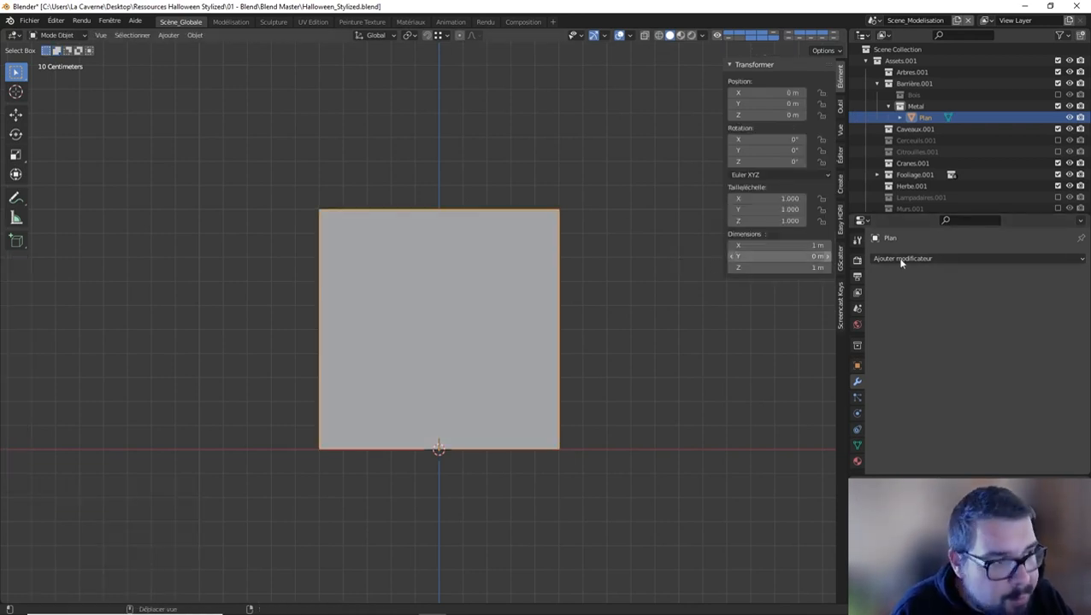
click(958, 258)
click(819, 517)
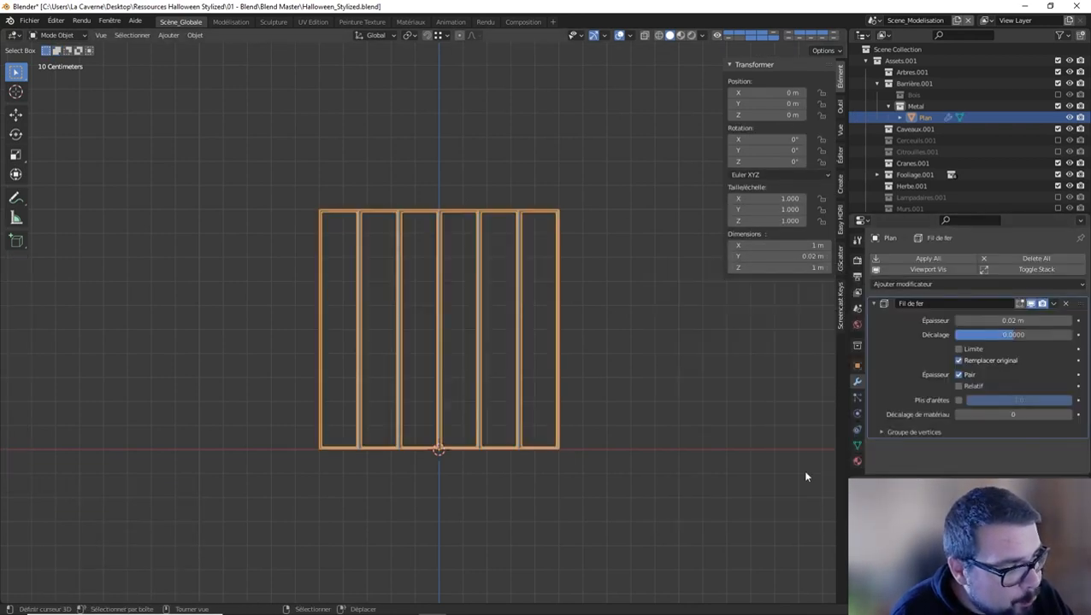
middle_drag(493, 224, 488, 254)
key(a)
click(493, 205)
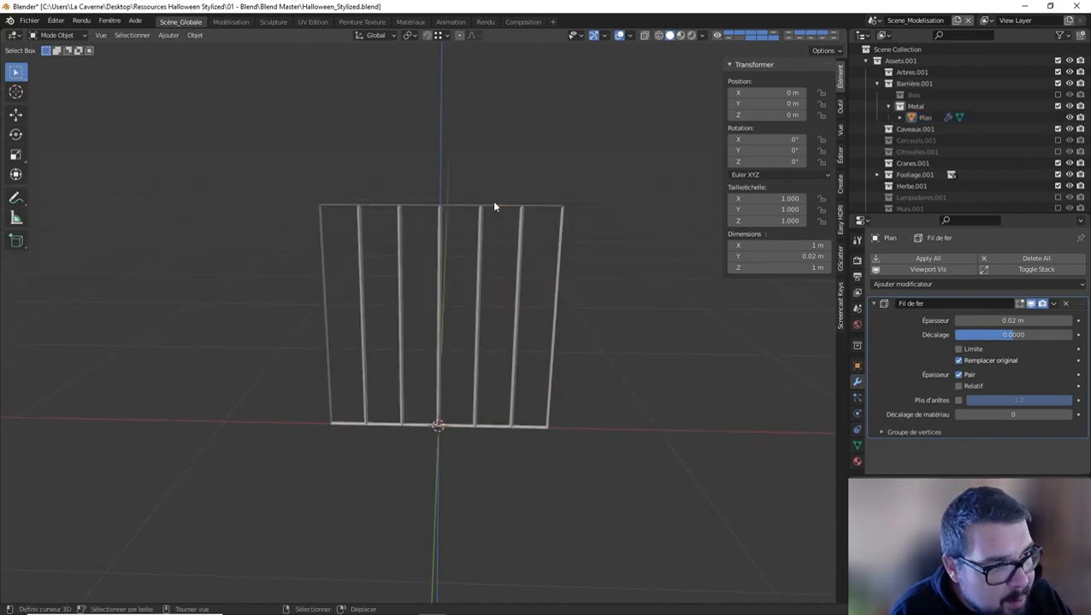
click(959, 350)
middle_drag(597, 198, 578, 218)
scroll(573, 217, up, 4)
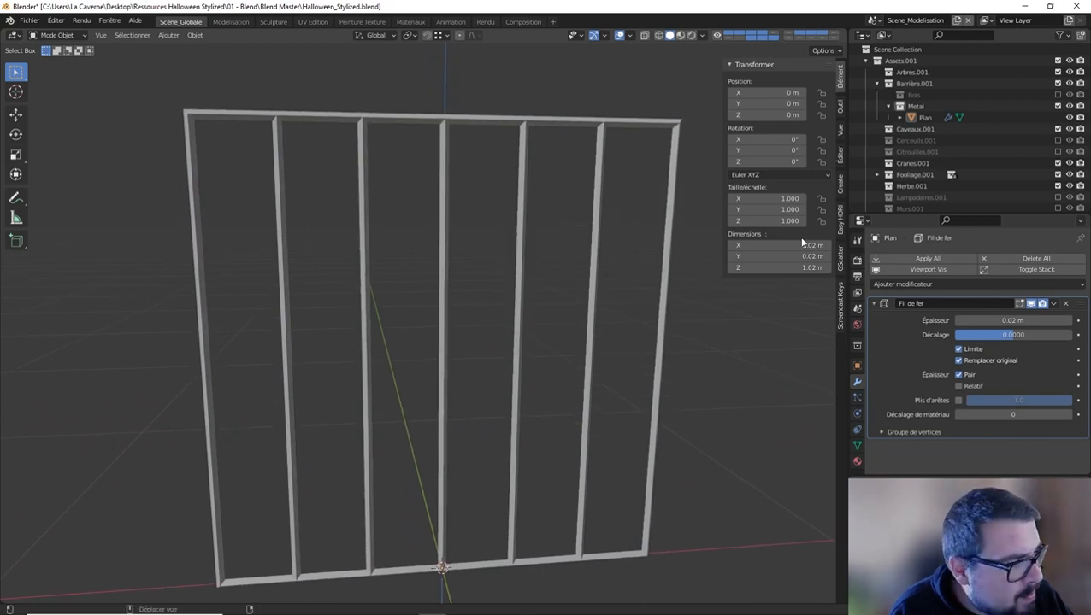
Remove the Wireframe modifier and delete the plane
click(1064, 306)
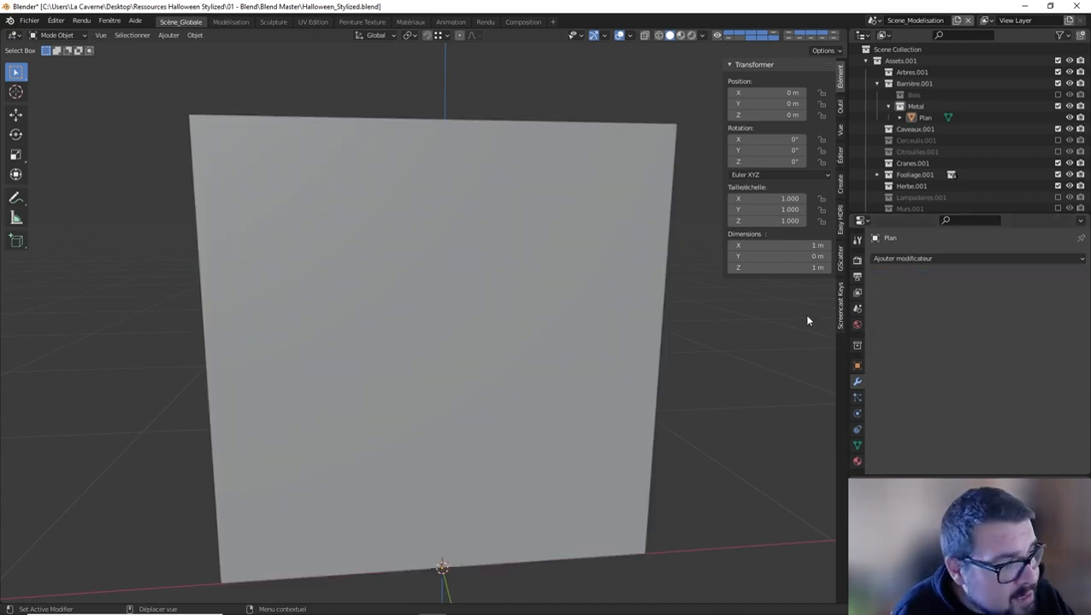
click(544, 320)
key(x)
click(544, 317)
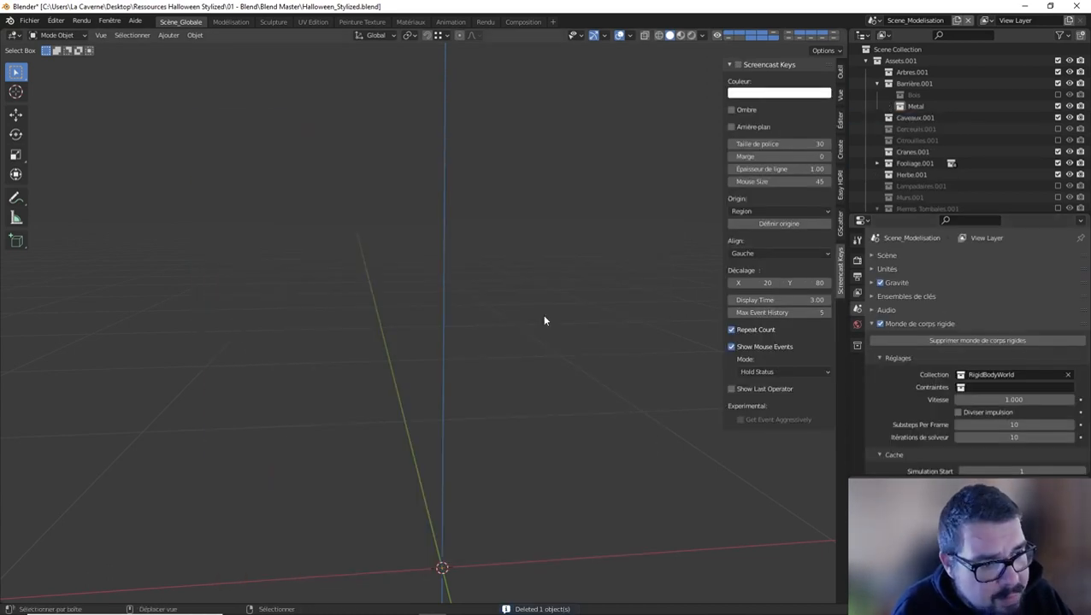
Add a cylinder at the origin and scale it down by 0.1, then by 0.2
key(shift+a)
mouse_move(544, 319)
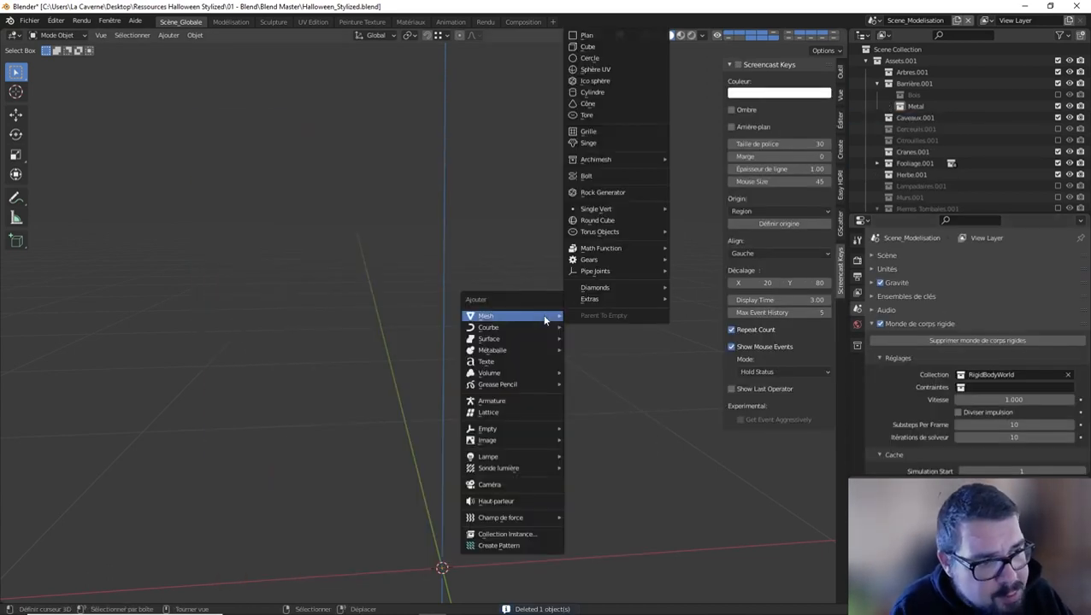
click(607, 92)
text(s0.1)
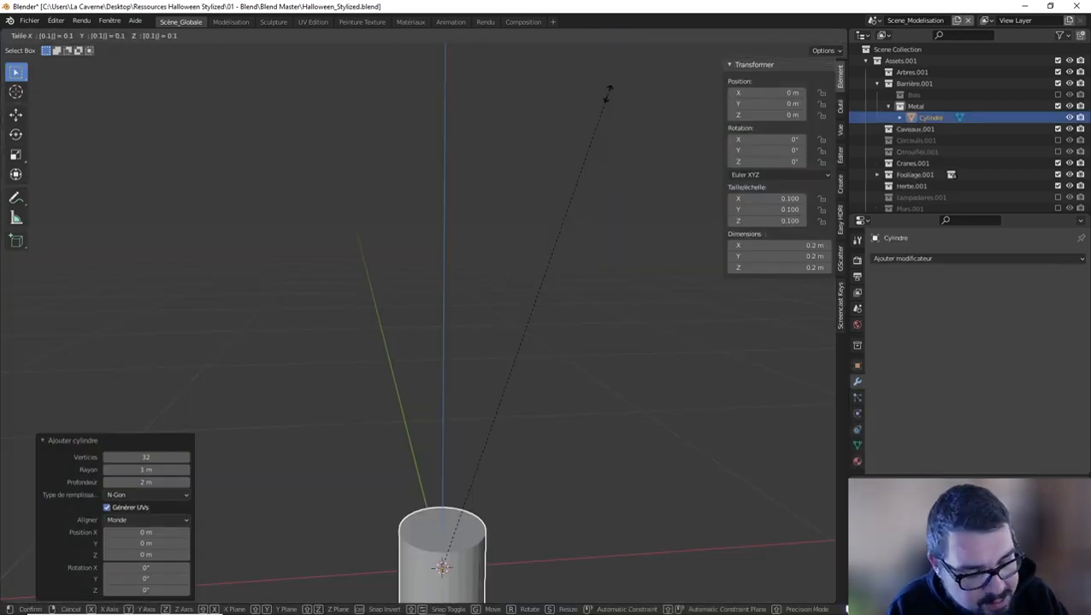
key(Return)
text(s0)
text(.2)
key(Return)
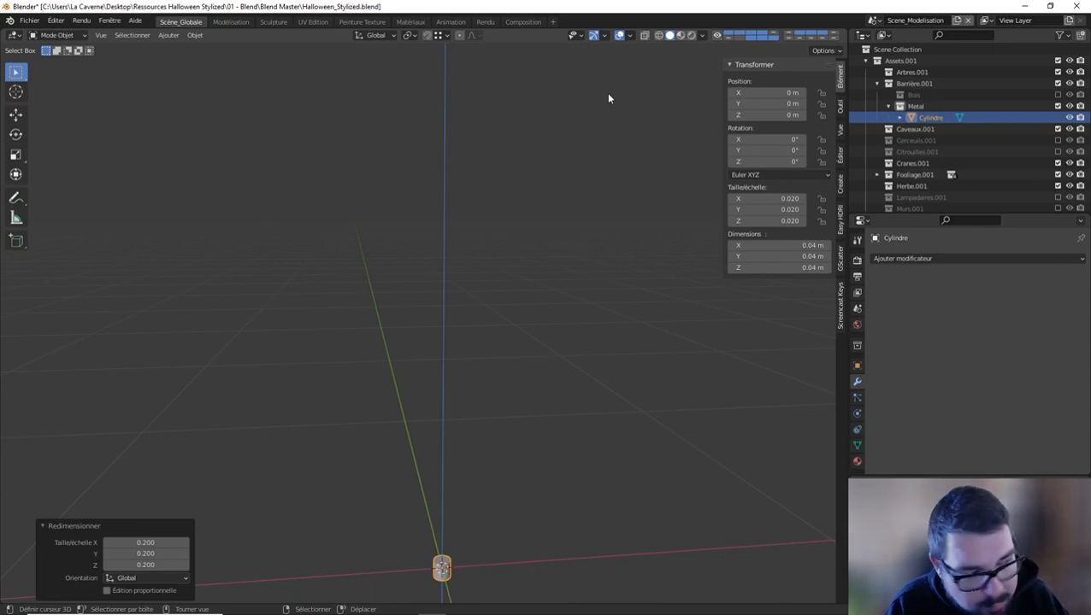
Stretch the cylinder into a long bar by scaling it by 50 along Z
key(s)
key(z)
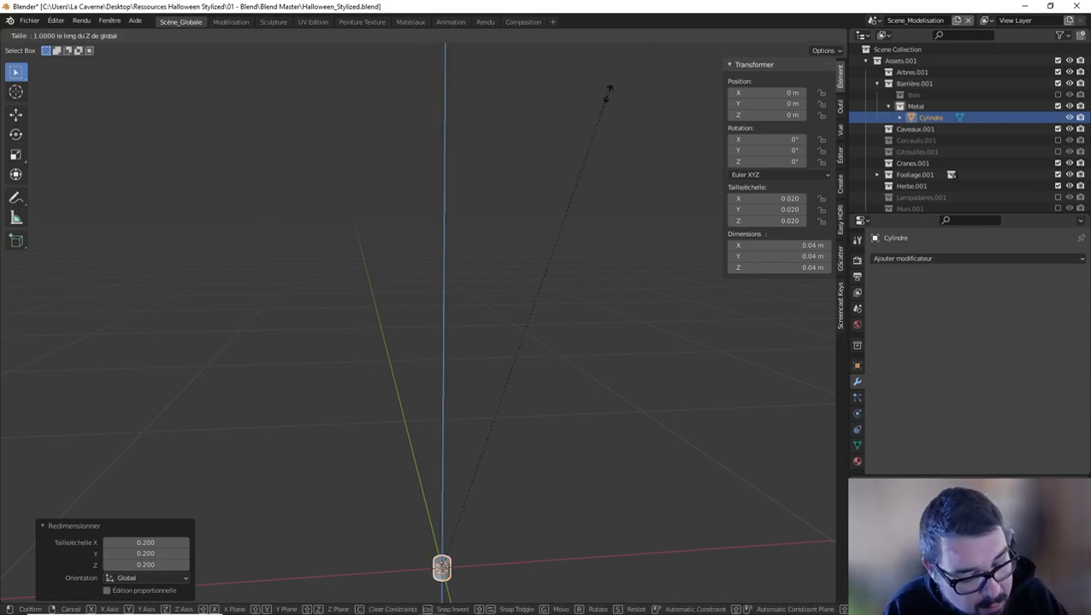
text(5)
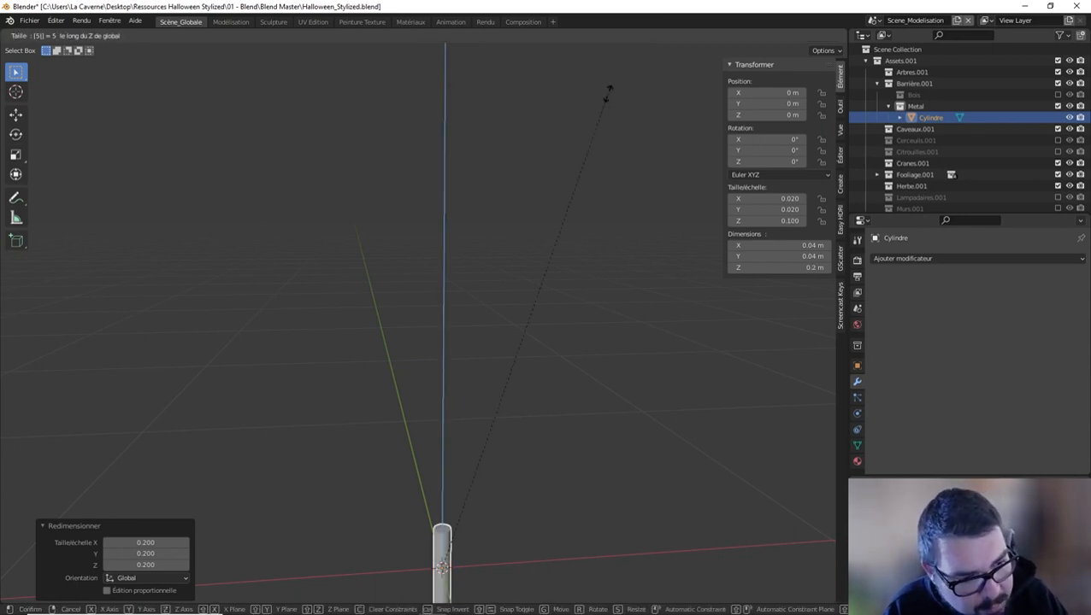
text(0)
key(Return)
Move the cylinder up 1 m along Z so its base sits on the ground
key(KP_1)
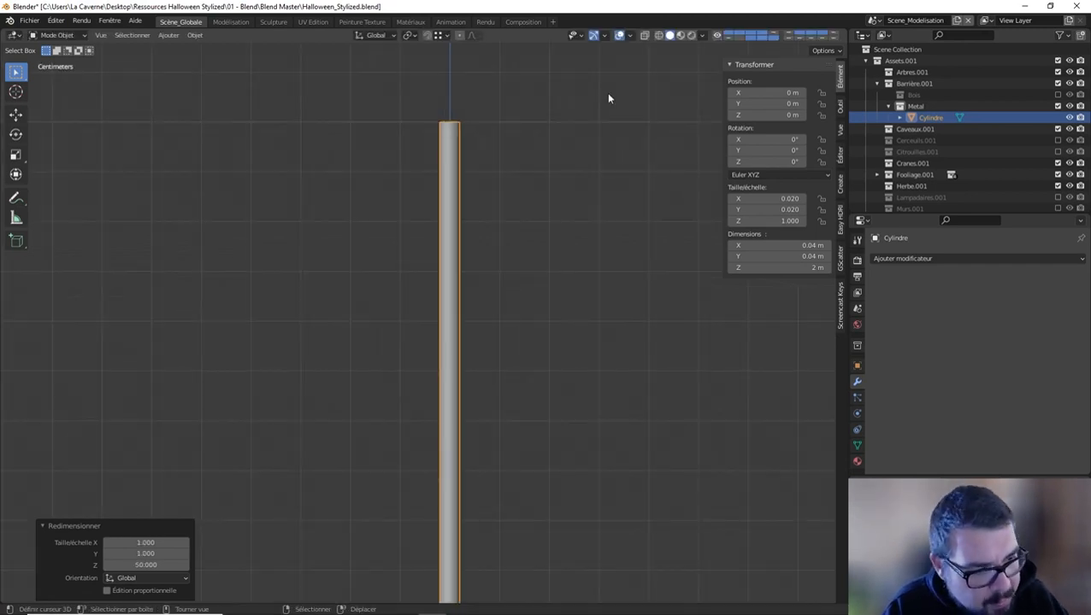
scroll(608, 98, down, 4)
text(gz1)
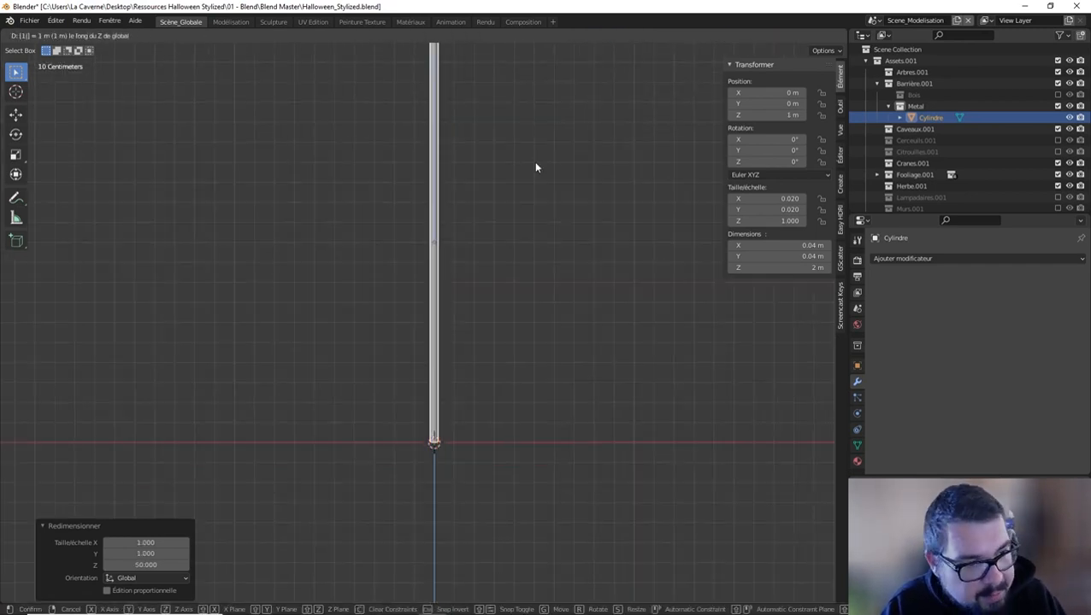
key(Return)
shift+middle_drag(477, 147, 472, 236)
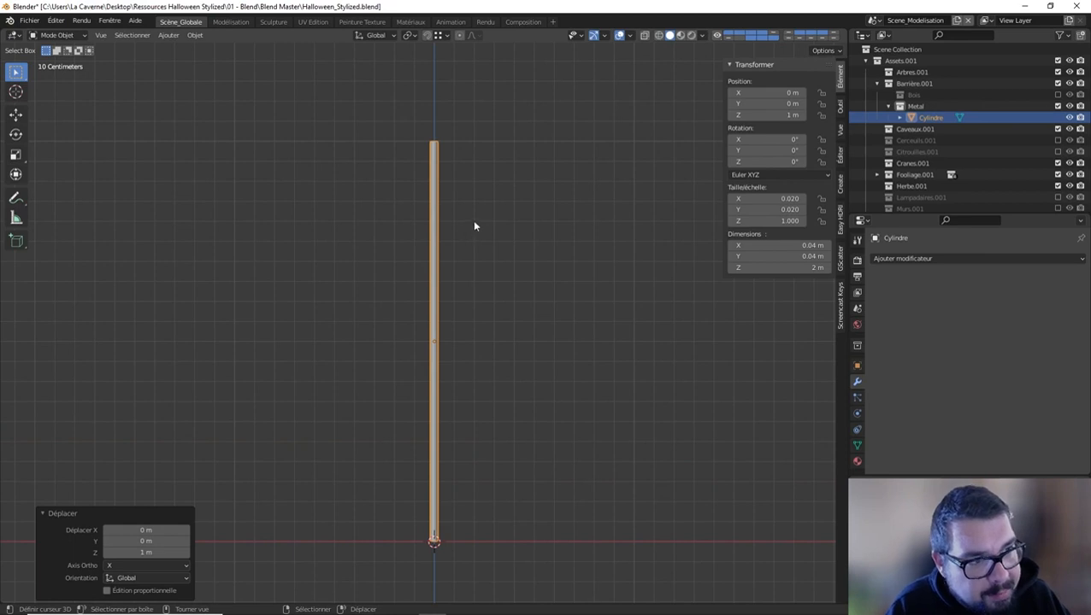
Apply the cylinder's scale and rotation and set its origin to the geometry
key(q)
click(441, 203)
key(q)
click(407, 211)
key(q)
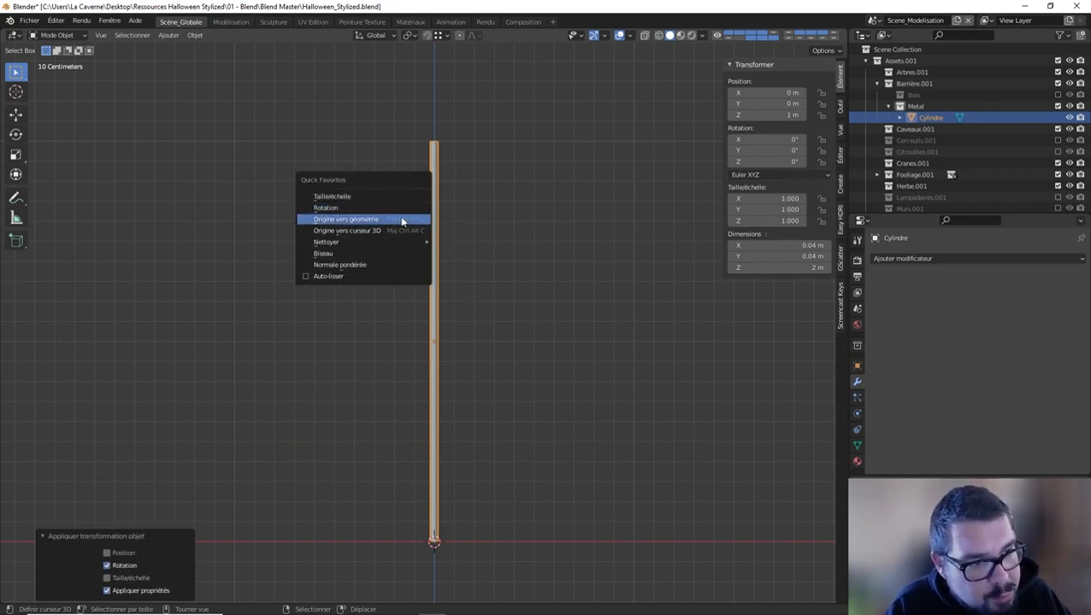
click(402, 219)
Enter Edit Mode on the cylinder, select its top and bottom cap faces, and delete them
key(Tab)
click(117, 35)
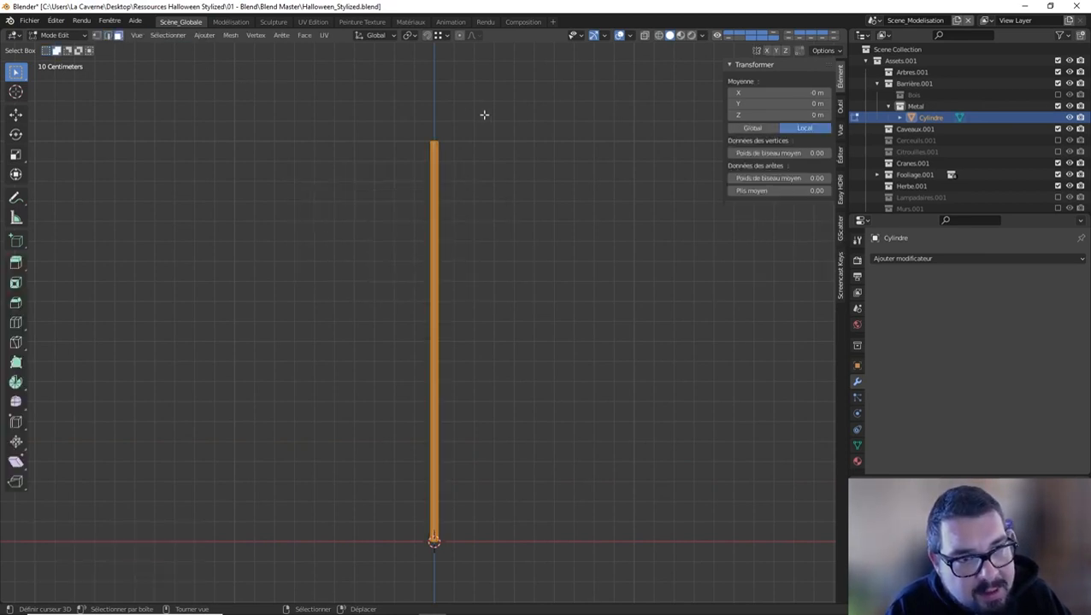
middle_drag(485, 115, 483, 209)
click(436, 177)
middle_drag(488, 261, 489, 55)
scroll(463, 466, up, 5)
shift+middle_drag(471, 472, 484, 351)
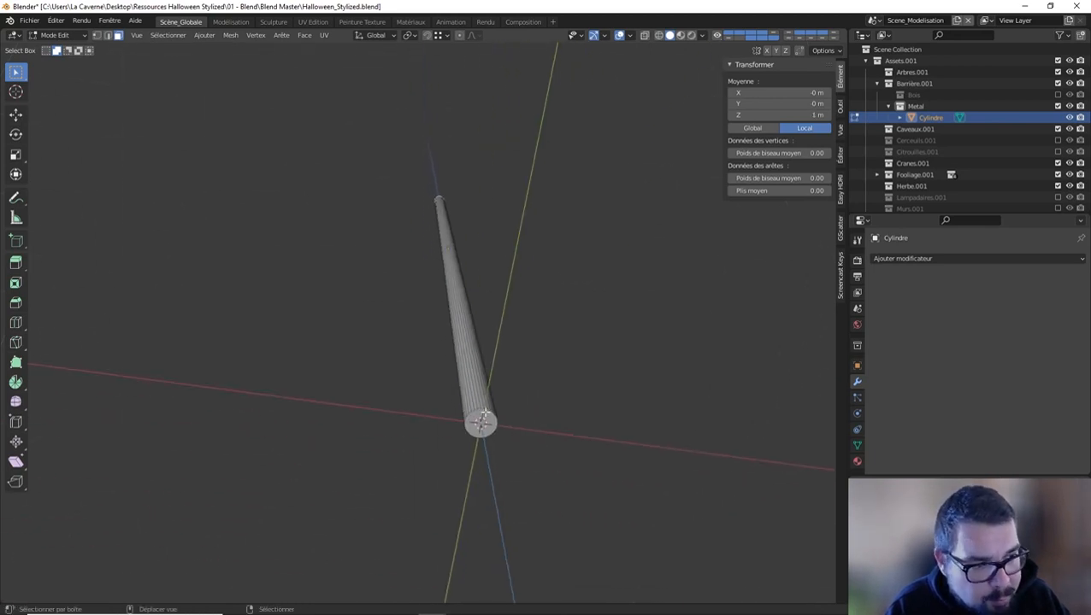
shift+right_click(484, 411)
key(x)
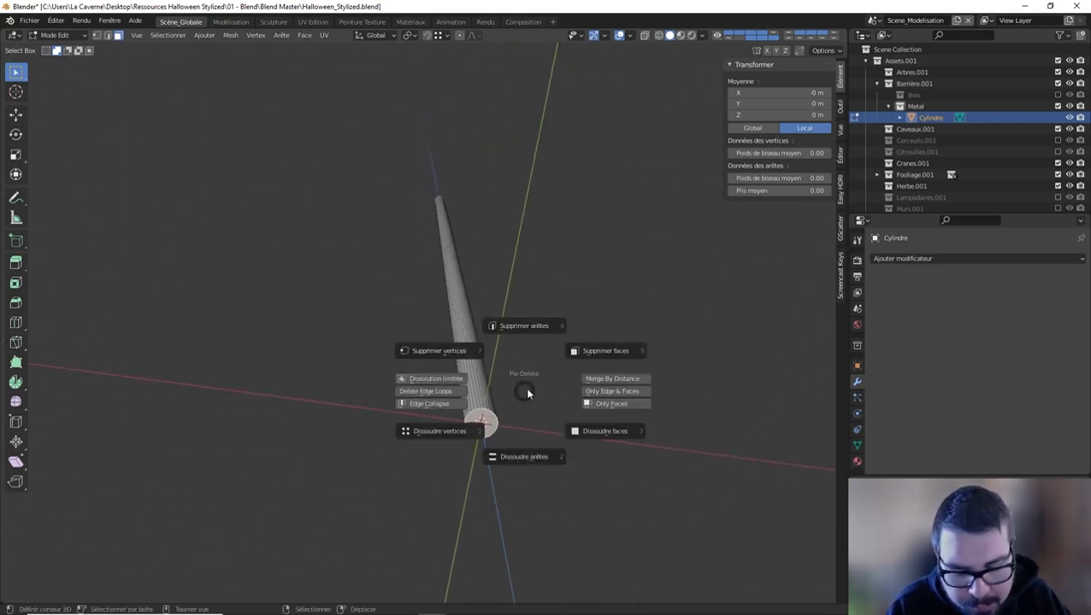
click(600, 351)
Extrude the bar's top edge loop outward in XY at a scale of about 2.2 to form a flat rim
click(108, 36)
middle_drag(439, 104, 516, 489)
scroll(530, 276, up, 4)
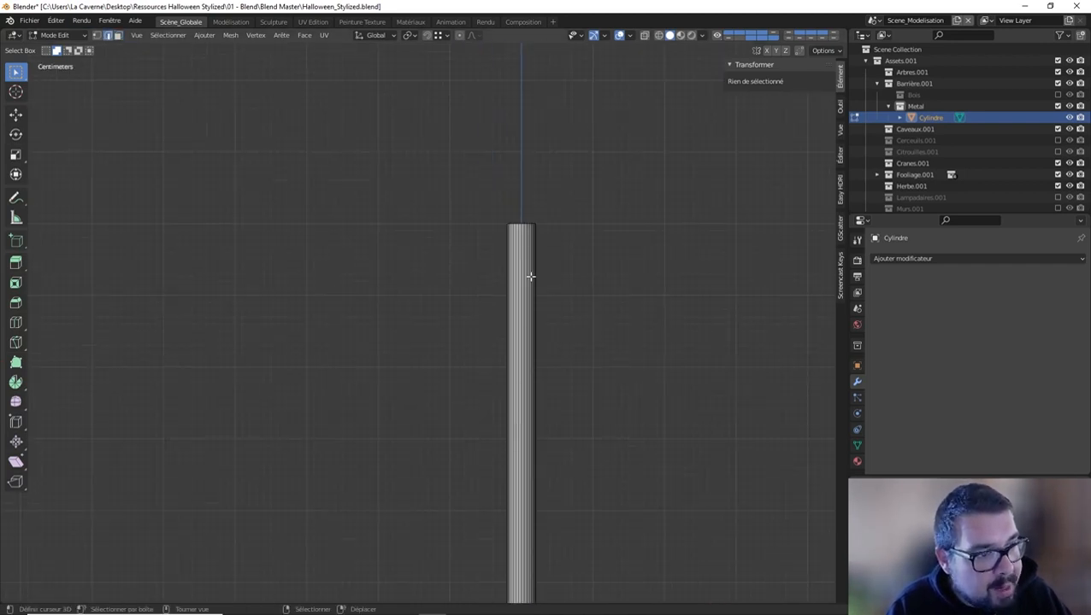
shift+middle_drag(530, 276, 471, 376)
scroll(502, 324, up, 4)
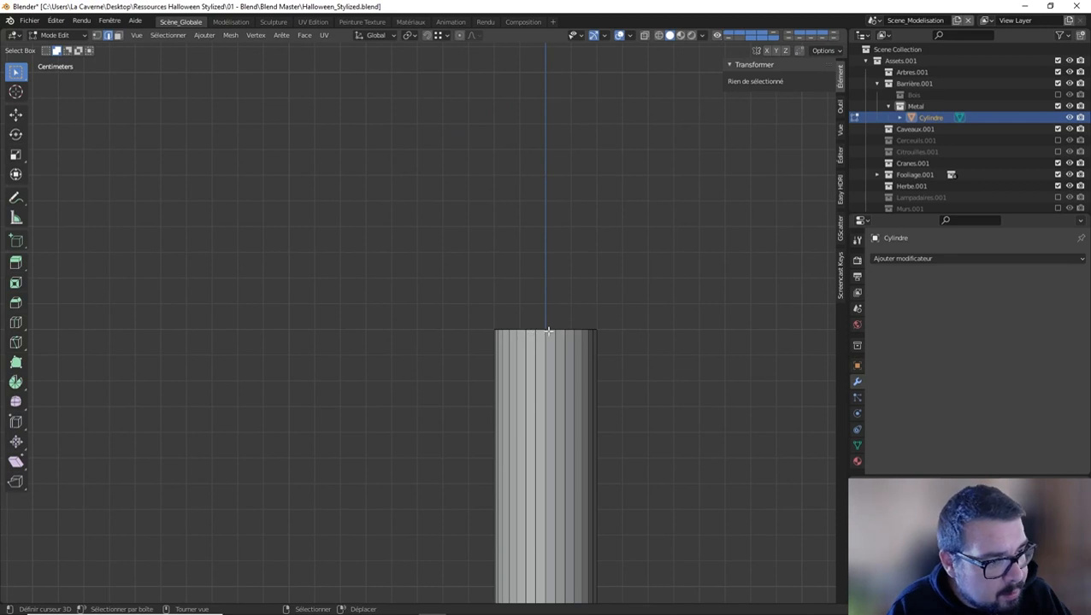
alt+click(548, 331)
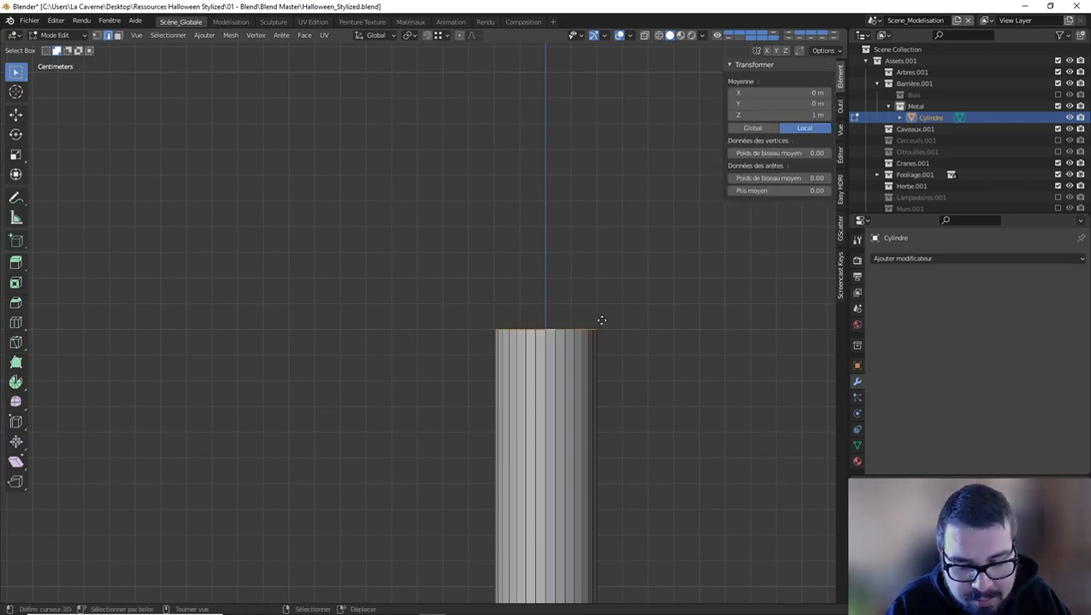
key(s)
key(shift+z)
click(670, 320)
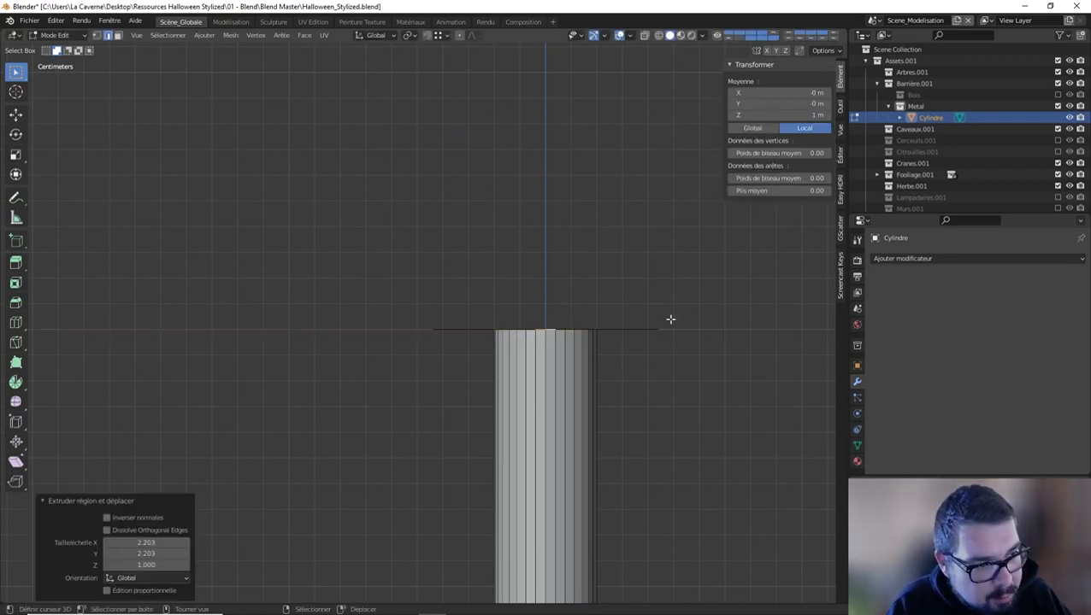
Extrude the rim's outer edge loop in place, without moving it
middle_drag(665, 322, 669, 294)
scroll(669, 295, down, 2)
scroll(668, 295, up, 1)
key(g)
key(z)
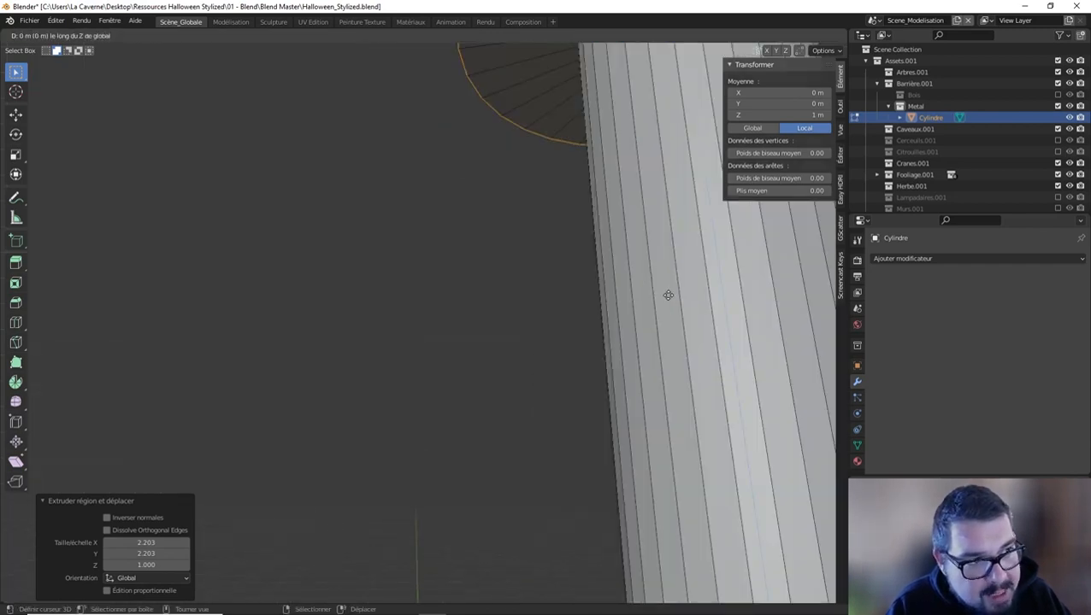
right_click(672, 244)
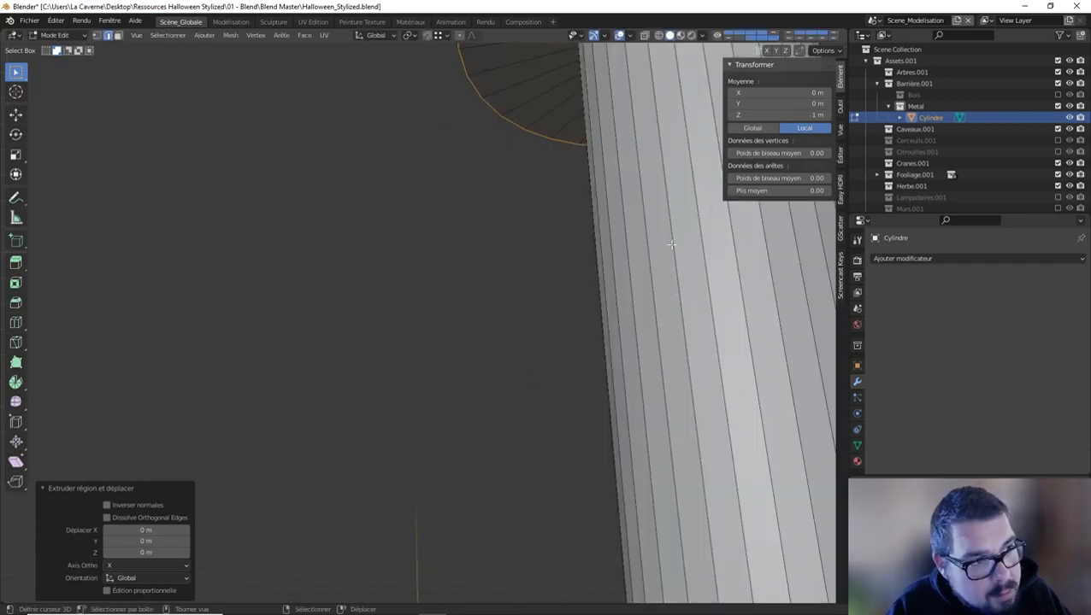
Move the newly extruded rim loop up 0.05 m along local Z
scroll(669, 246, down, 5)
middle_drag(655, 278, 652, 287)
text(g)
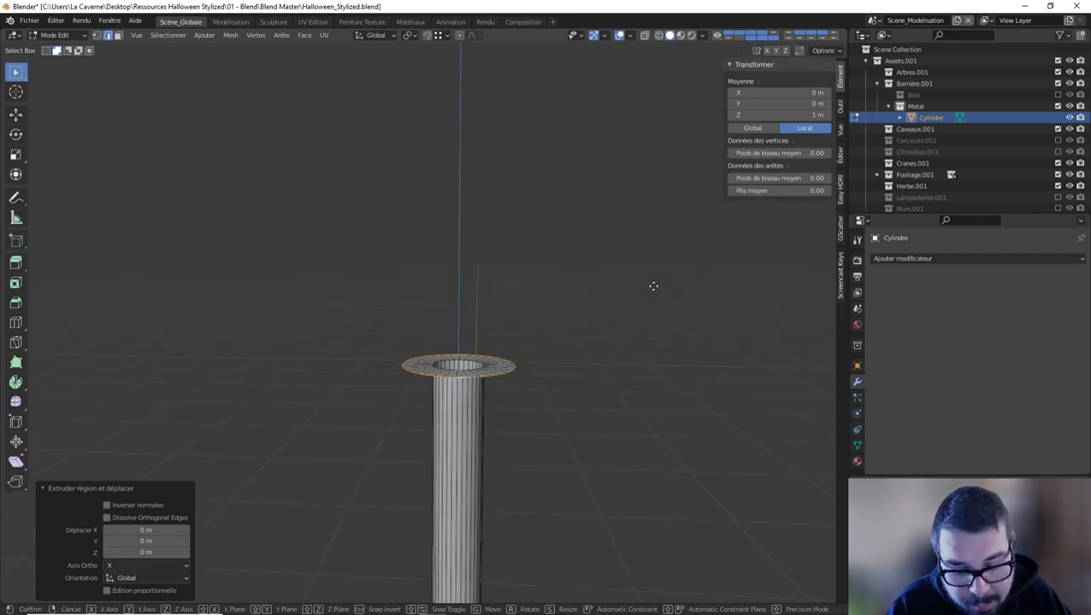
text(z)
text(0.2)
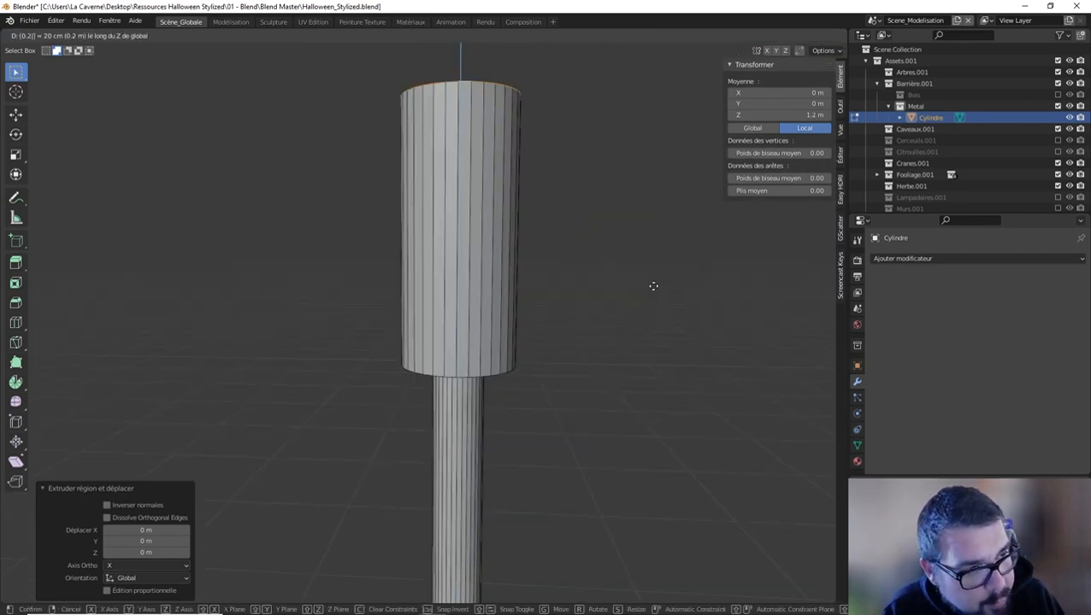
key(BackSpace)
key(BackSpace)
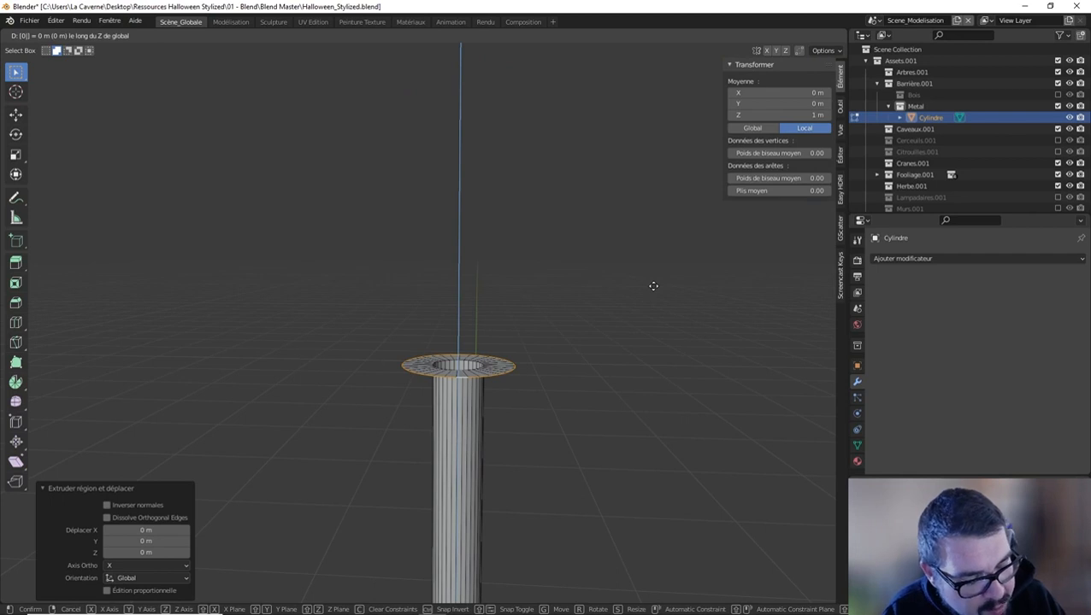
text(05)
key(BackSpace)
key(BackSpace)
key(BackSpace)
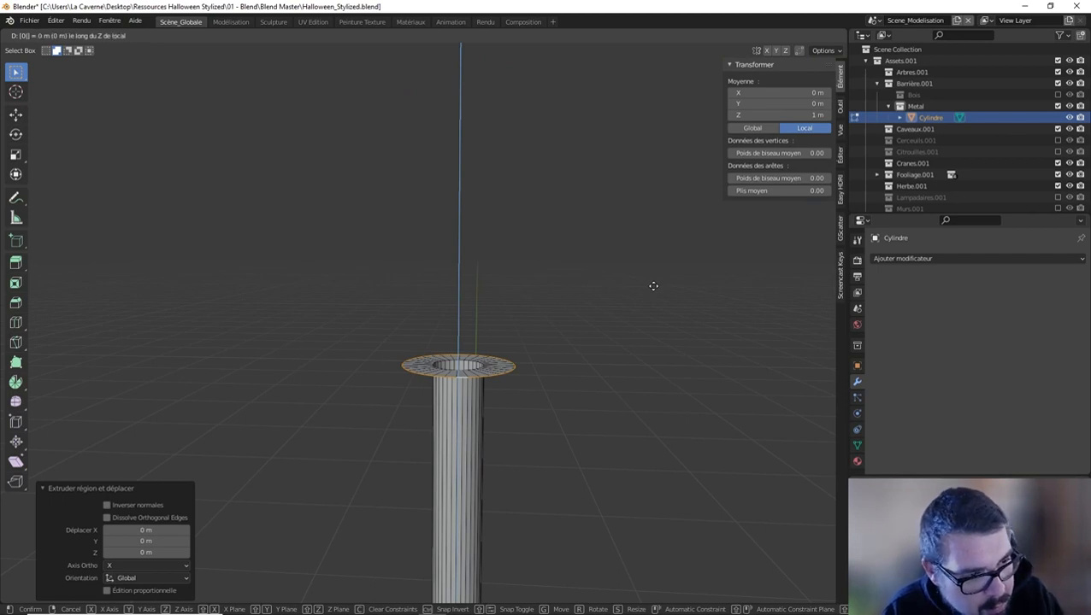
text(0.05)
key(Return)
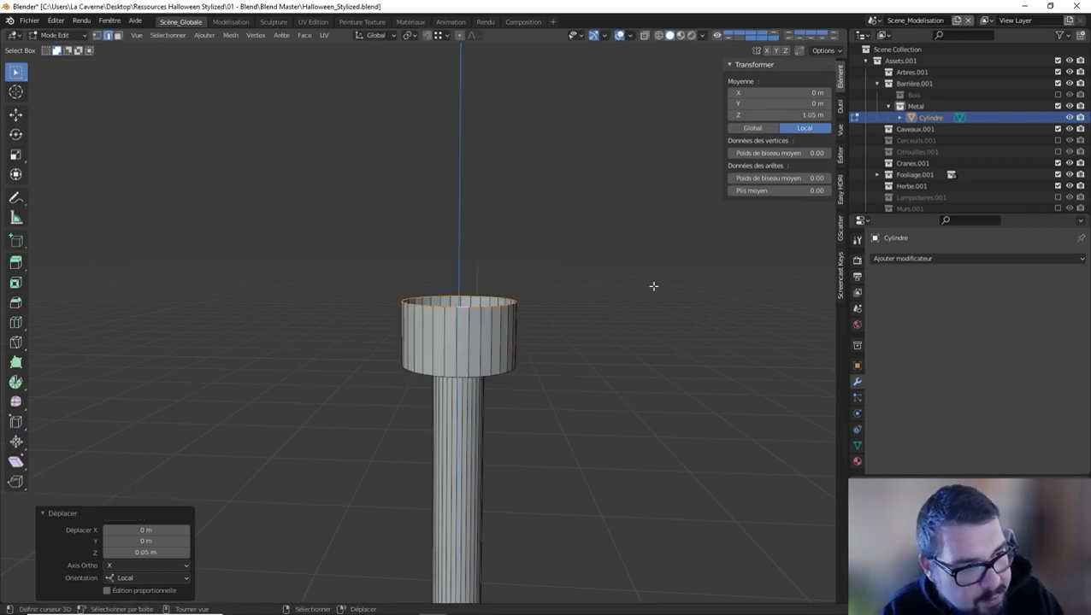
Scale the raised loop by 0.1 to form a cone, and shrink the cone's base loop by about 0.65
text(s0.1)
key(Return)
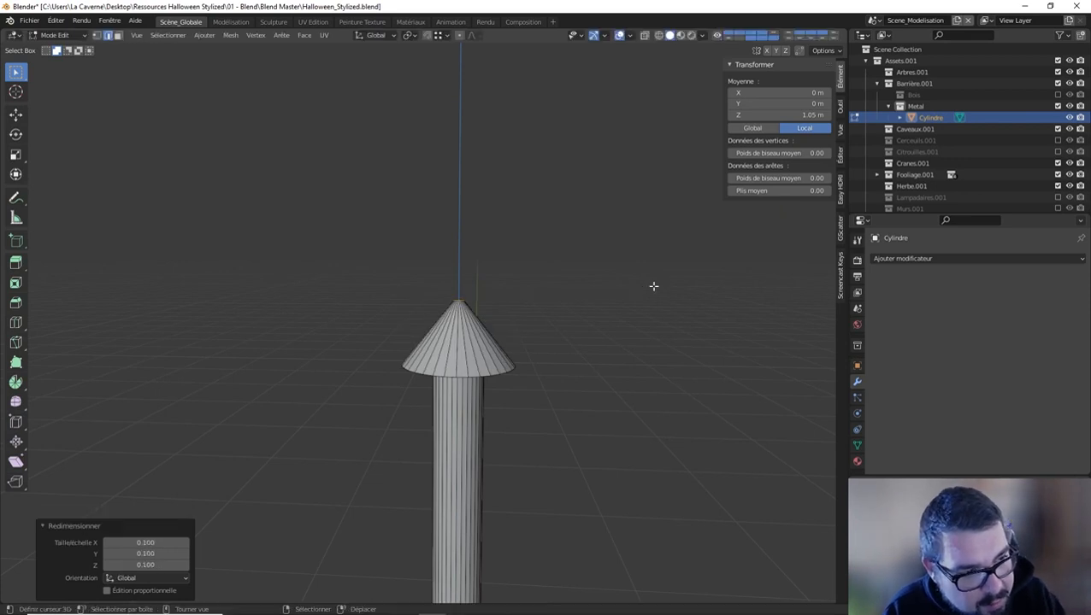
middle_drag(541, 321, 542, 296)
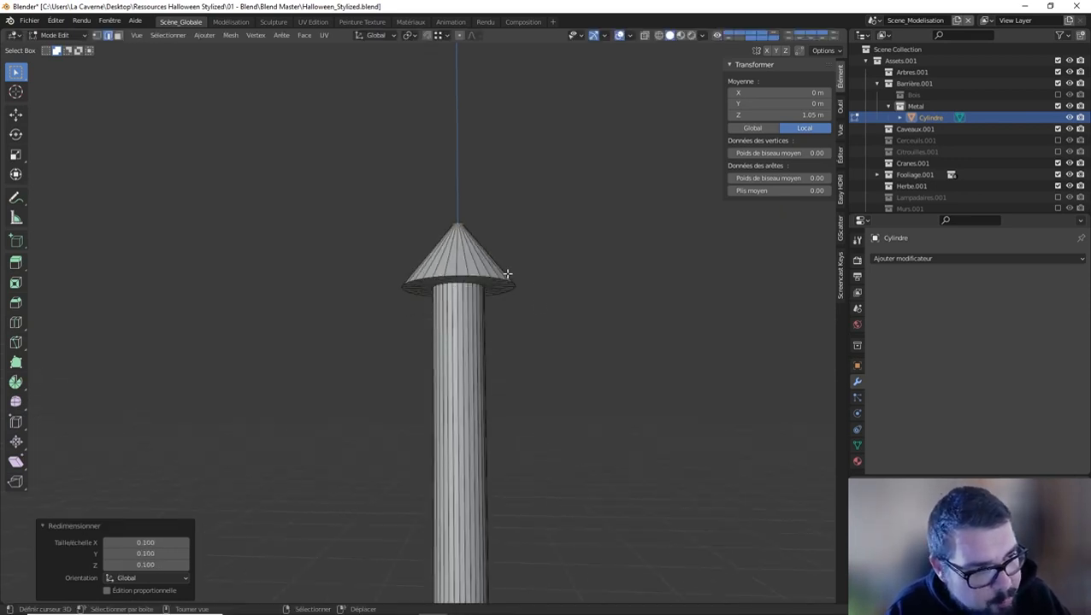
alt+click(495, 279)
alt+click(508, 284)
key(s)
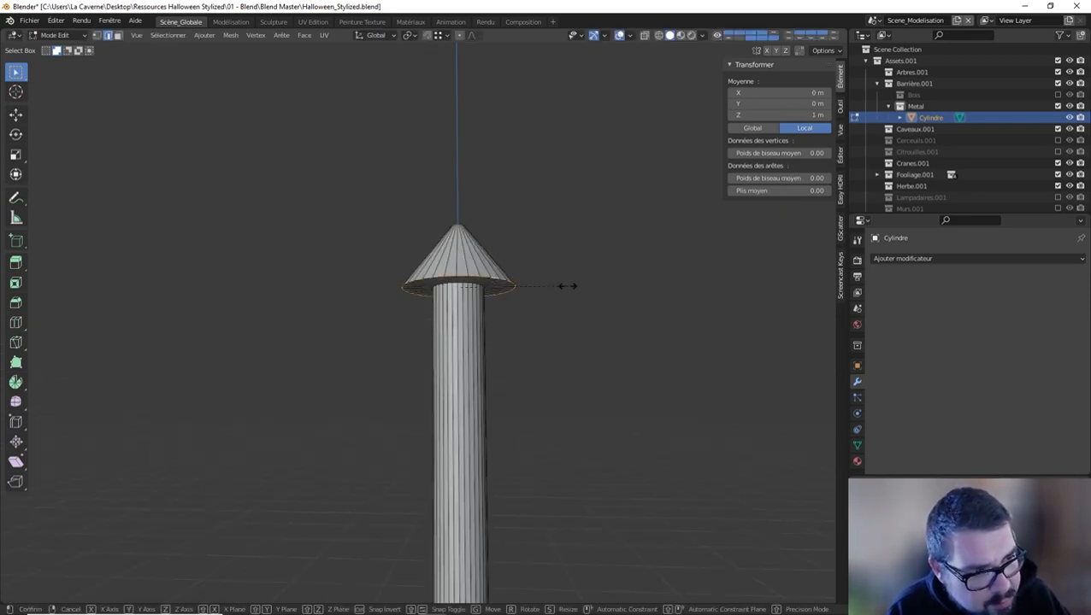
click(528, 287)
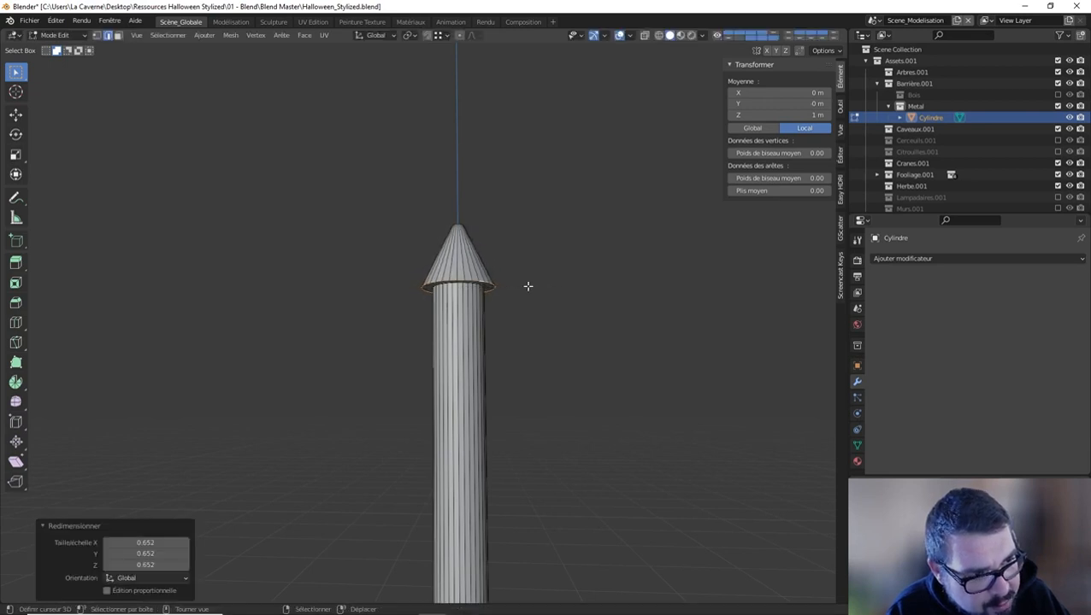
Select the edge loop at the cone's tip and scale it by about 0.21 to sharpen the point
middle_drag(529, 287, 474, 311)
scroll(473, 312, up, 3)
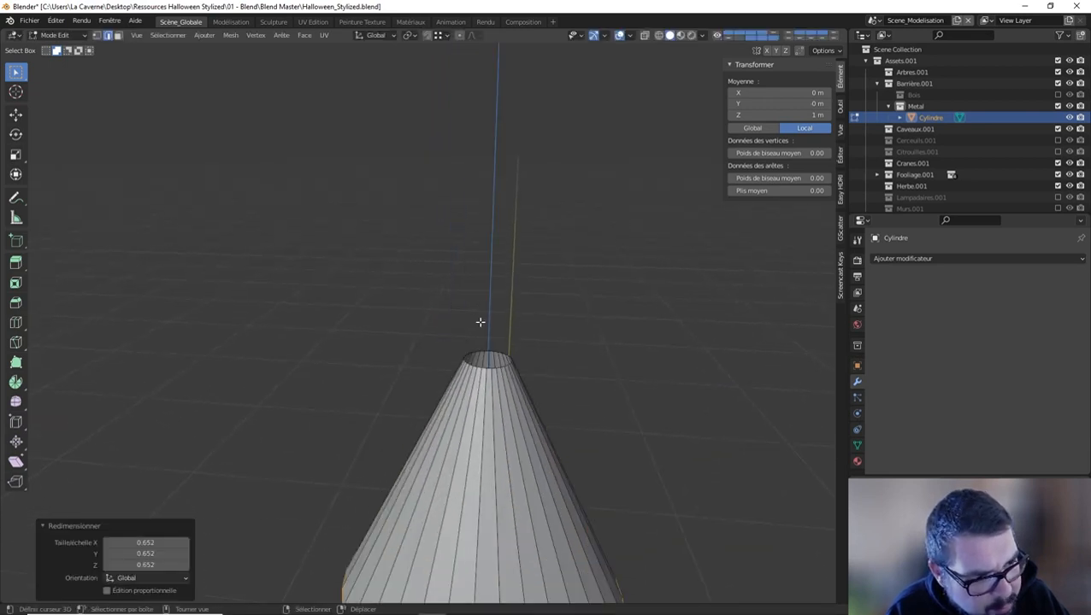
click(489, 370)
key(alt+a)
alt+click(490, 369)
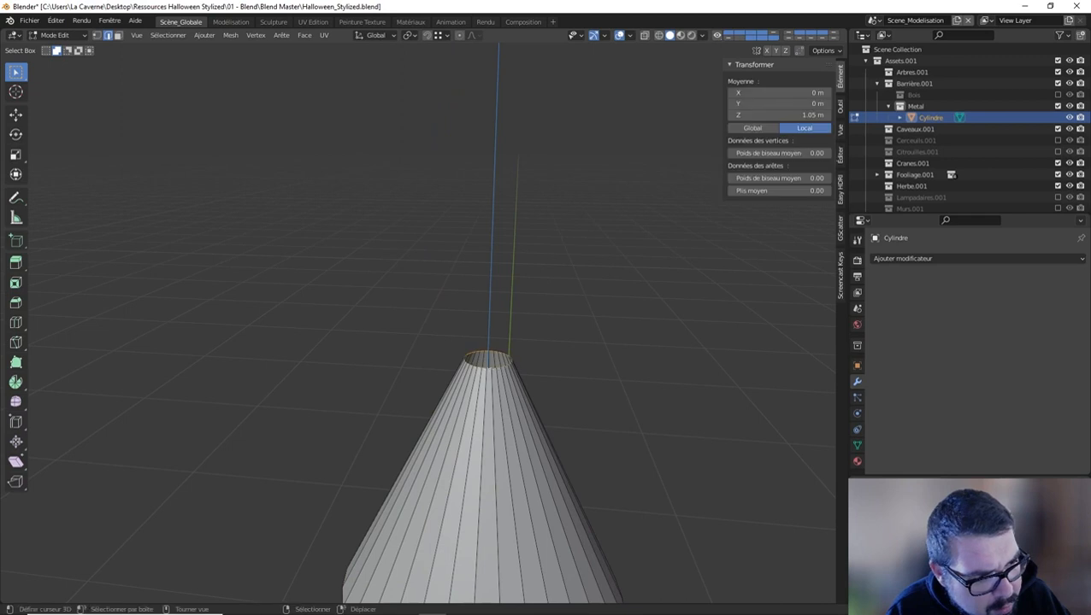
key(s)
click(501, 359)
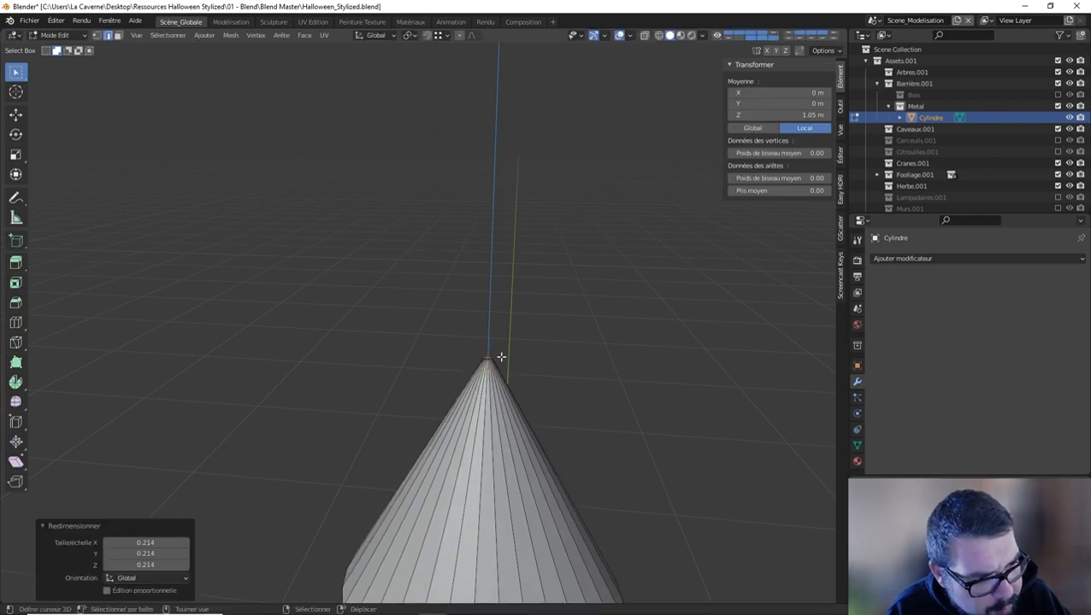
Add the bar's bottom edge loop to the tip selection and extrude both loops inward in XY at a scale of about 0.96
middle_drag(501, 359, 547, 283)
scroll(546, 309, down, 4)
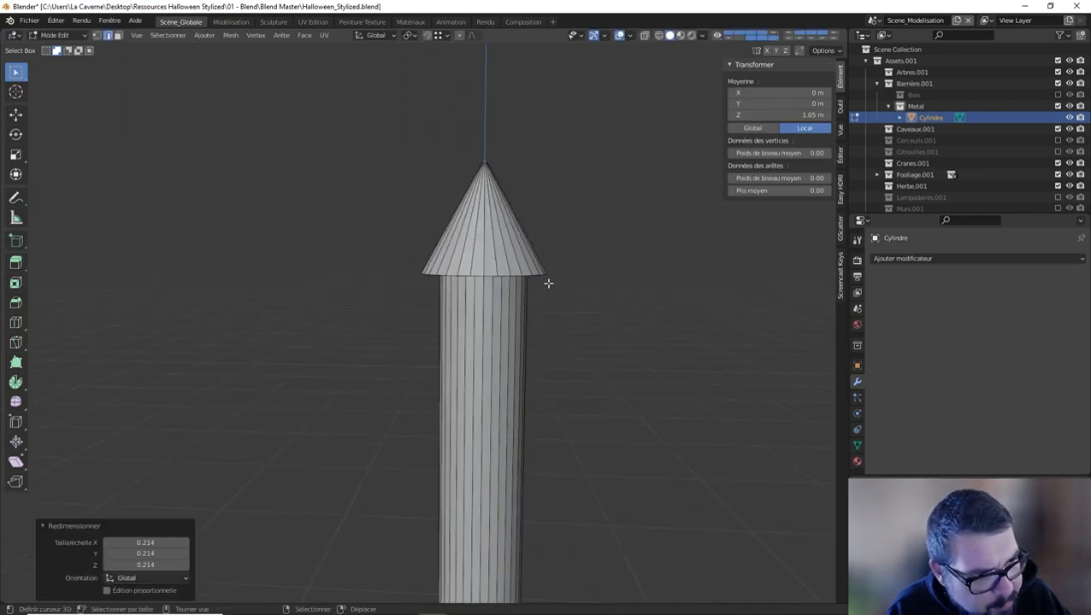
scroll(477, 256, down, 3)
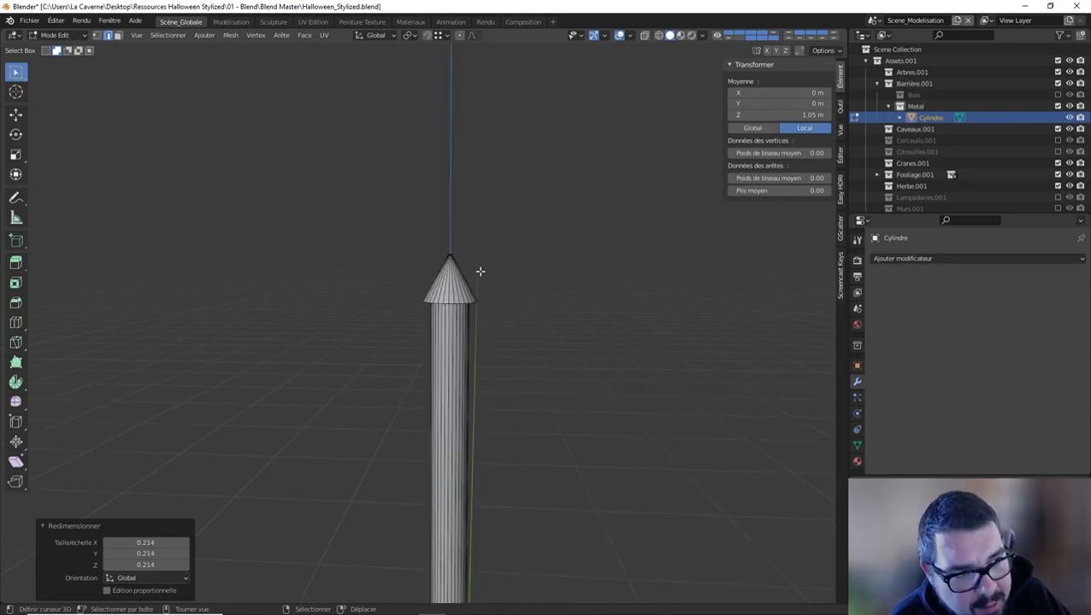
middle_drag(461, 273, 480, 190)
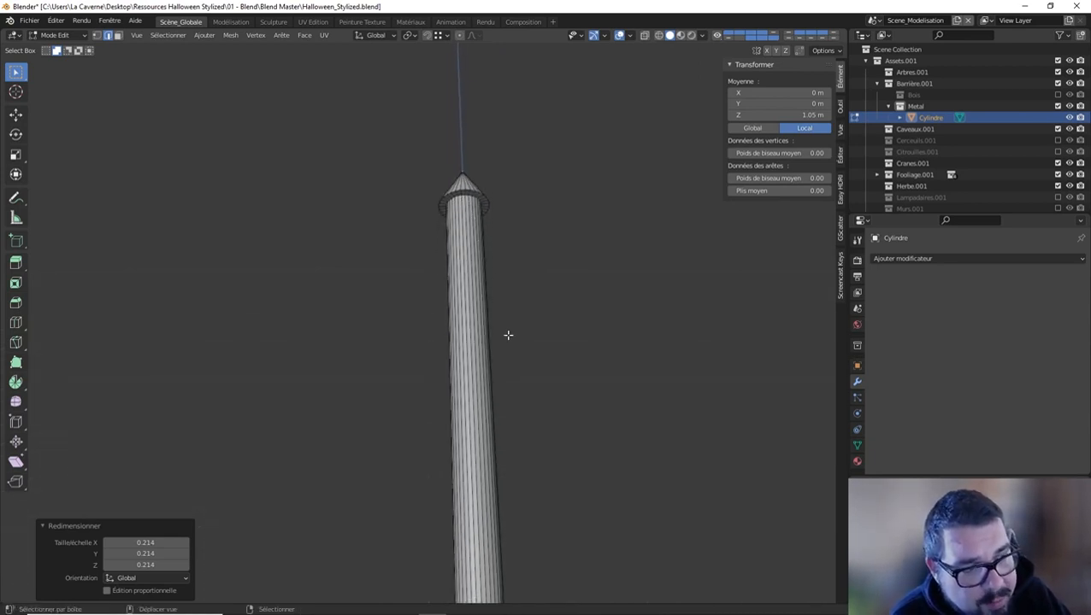
middle_drag(508, 335, 477, 178)
shift+middle_drag(521, 348, 526, 178)
scroll(520, 202, up, 6)
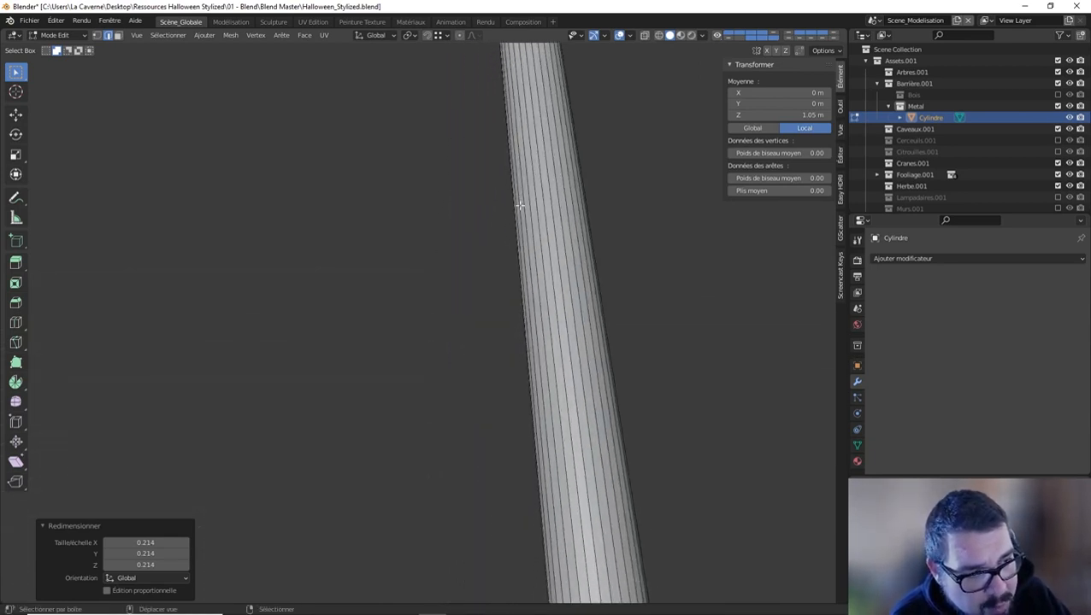
scroll(508, 186, down, 8)
shift+middle_drag(540, 312, 534, 182)
scroll(530, 204, down, 6)
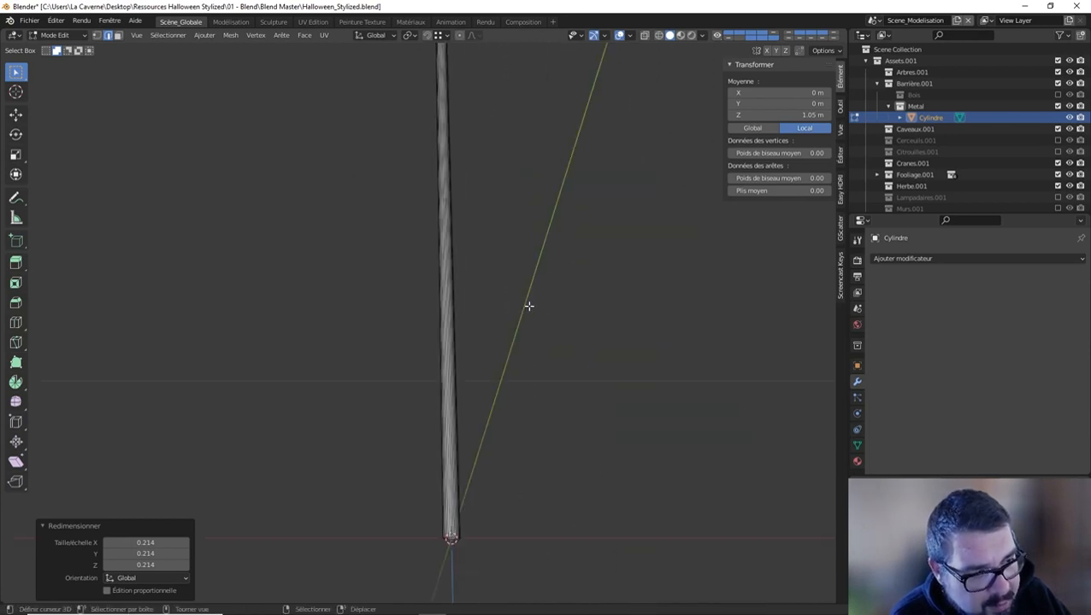
shift+middle_drag(528, 305, 538, 210)
scroll(536, 248, up, 7)
middle_drag(529, 349, 525, 244)
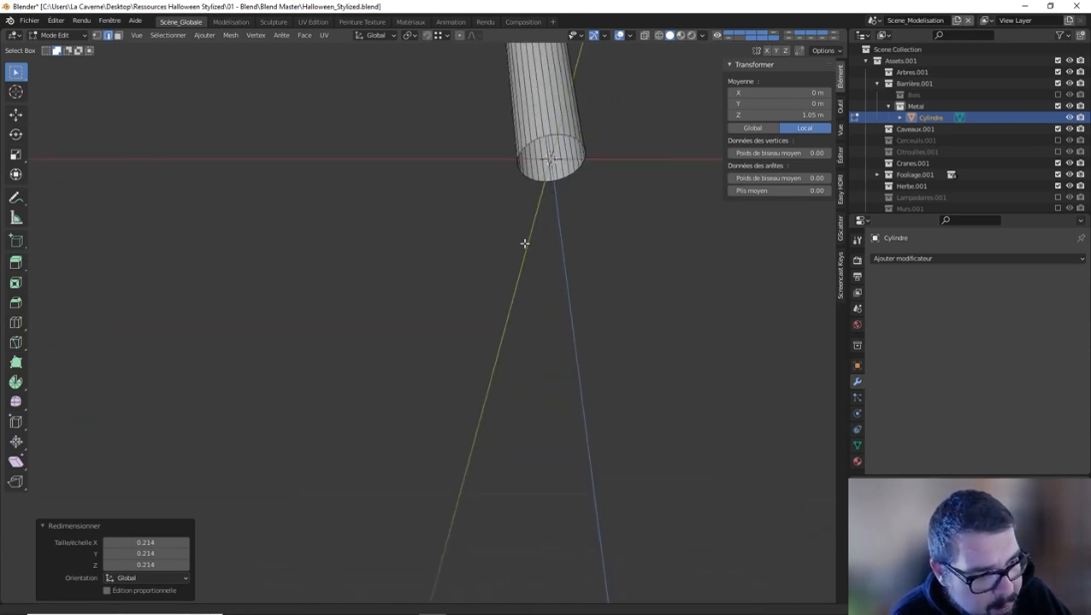
alt+click(550, 137)
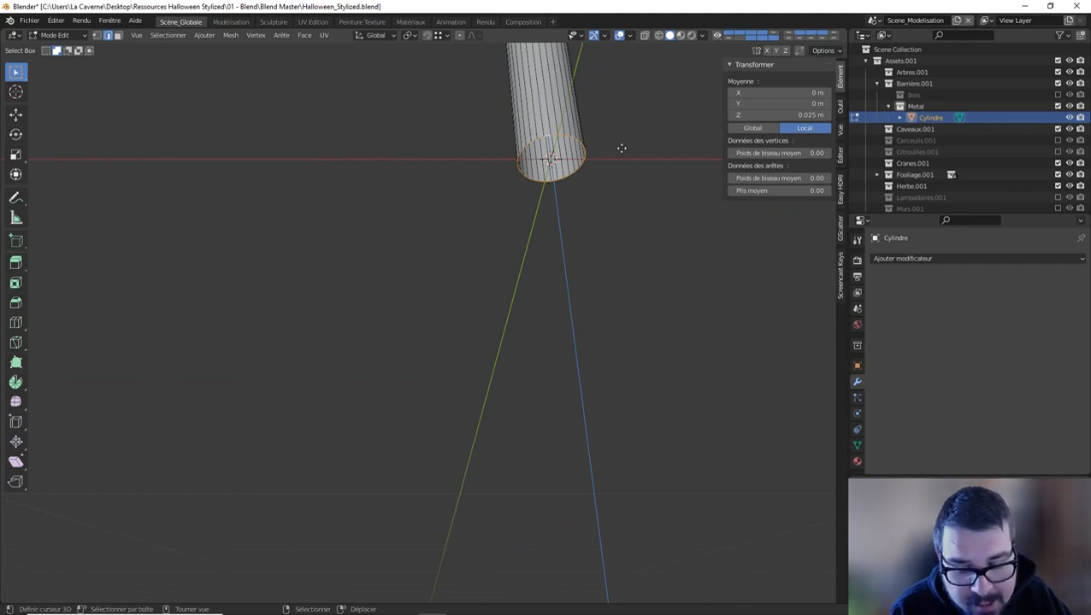
key(s)
key(shift+z)
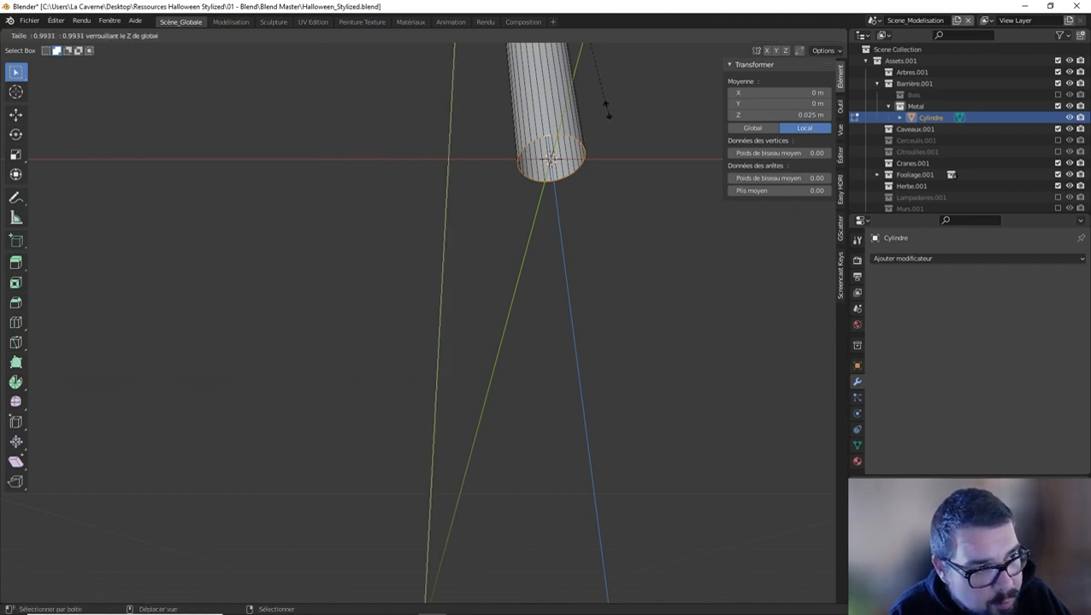
click(596, 86)
Scale the extruded tip and bottom loops further inward in XY by about 0.24
middle_drag(596, 86, 522, 295)
scroll(539, 320, up, 2)
scroll(489, 304, up, 3)
scroll(526, 301, down, 3)
scroll(521, 291, up, 5)
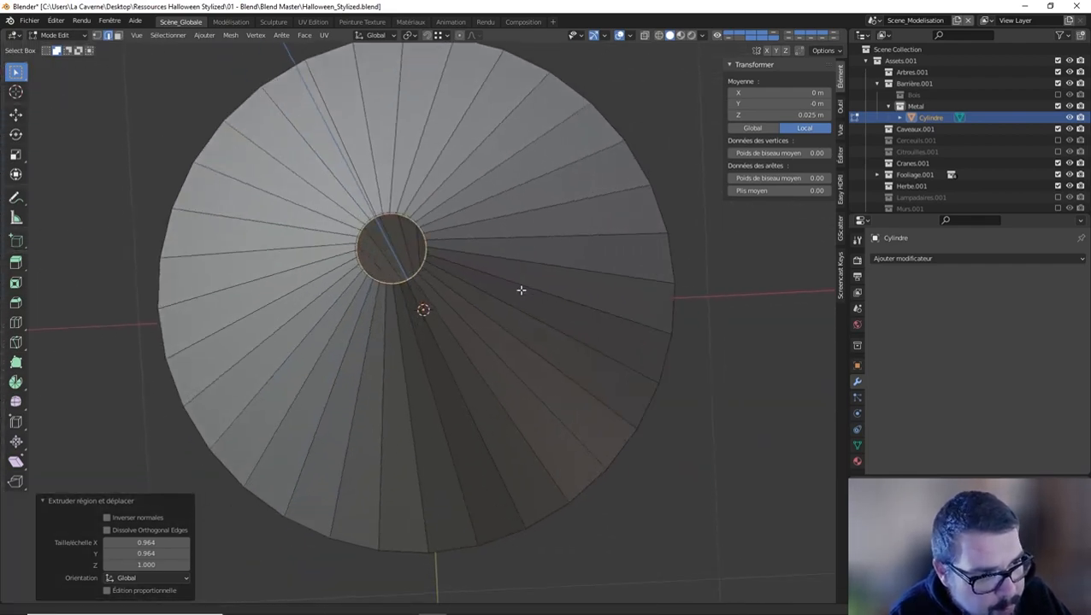
scroll(522, 288, down, 5)
key(s)
key(shift+z)
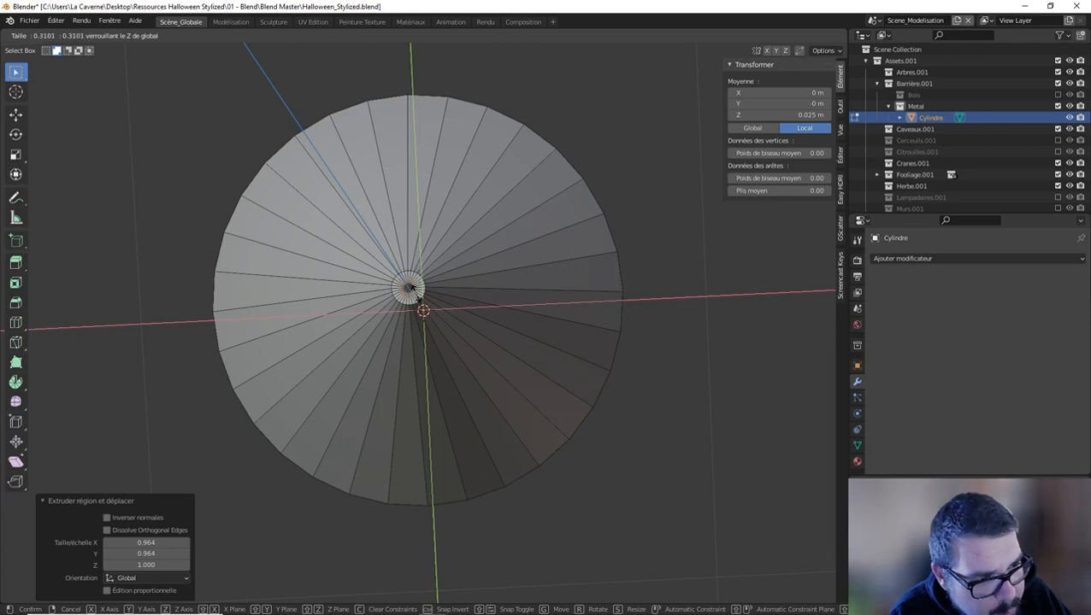
click(403, 272)
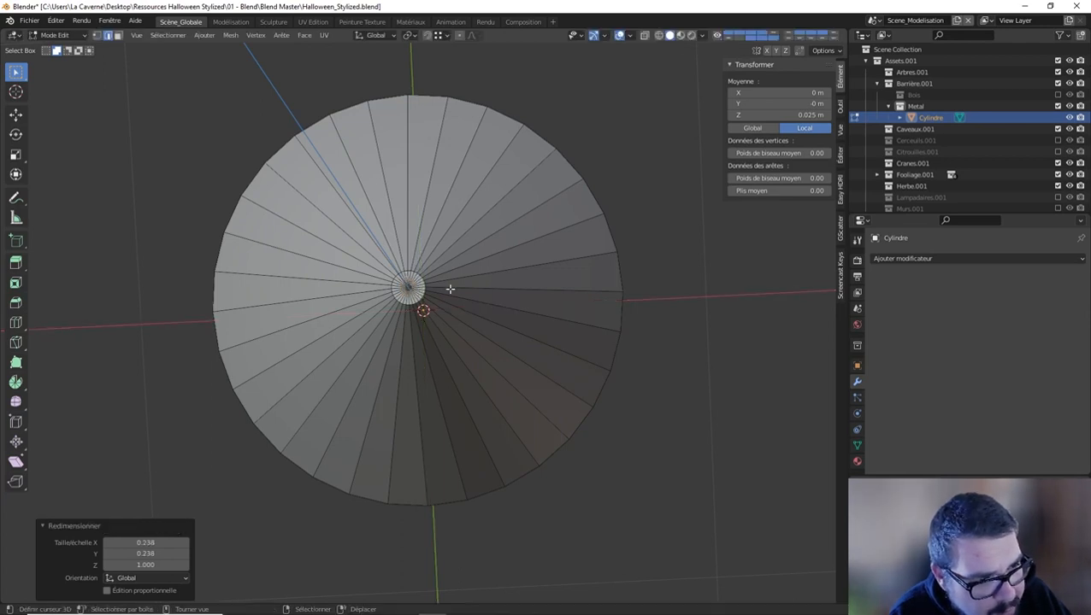
Connect the inner tip and bottom edge loops through the bar with LoopTools Bridge, and return to Object Mode
key(m)
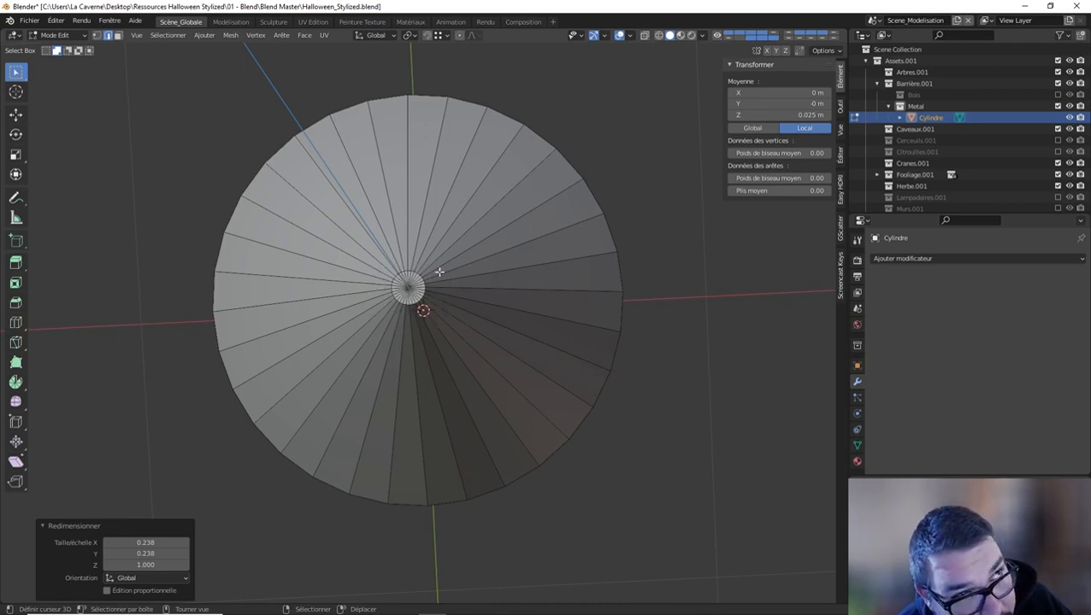
right_click(439, 272)
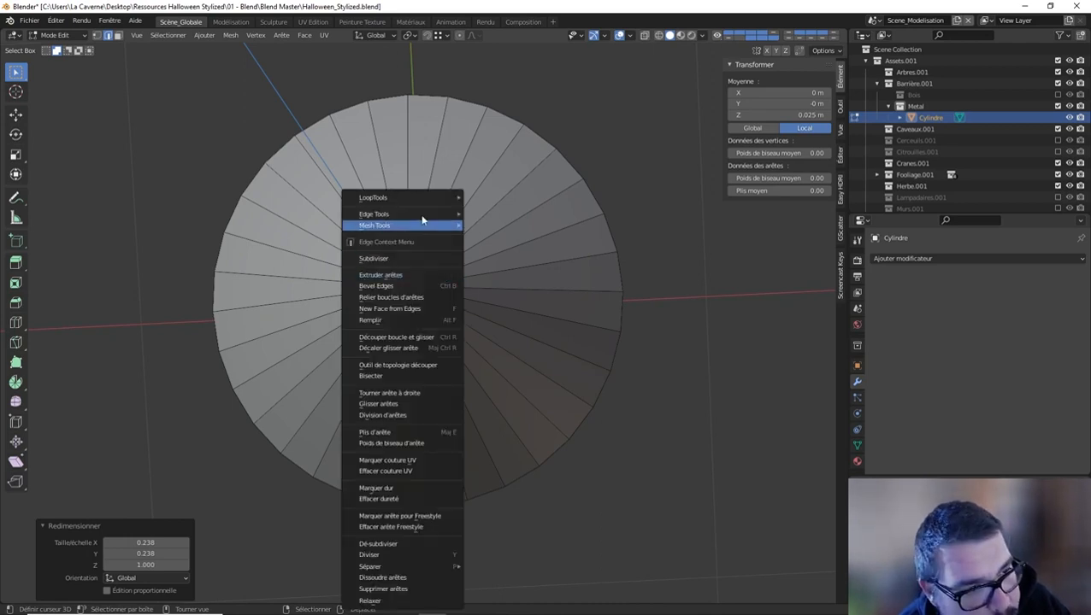
mouse_move(404, 198)
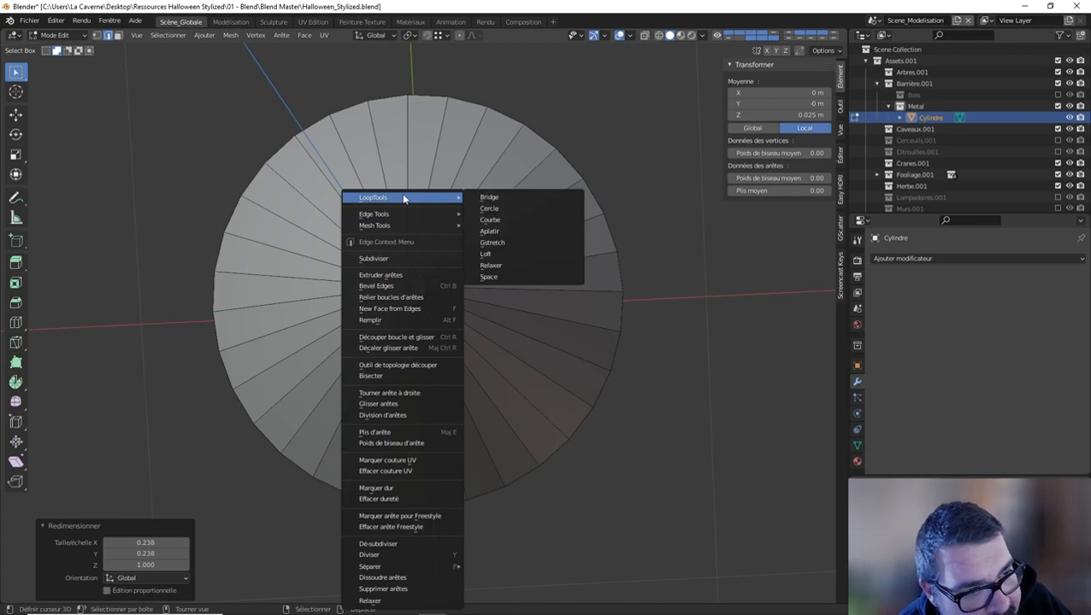
click(484, 198)
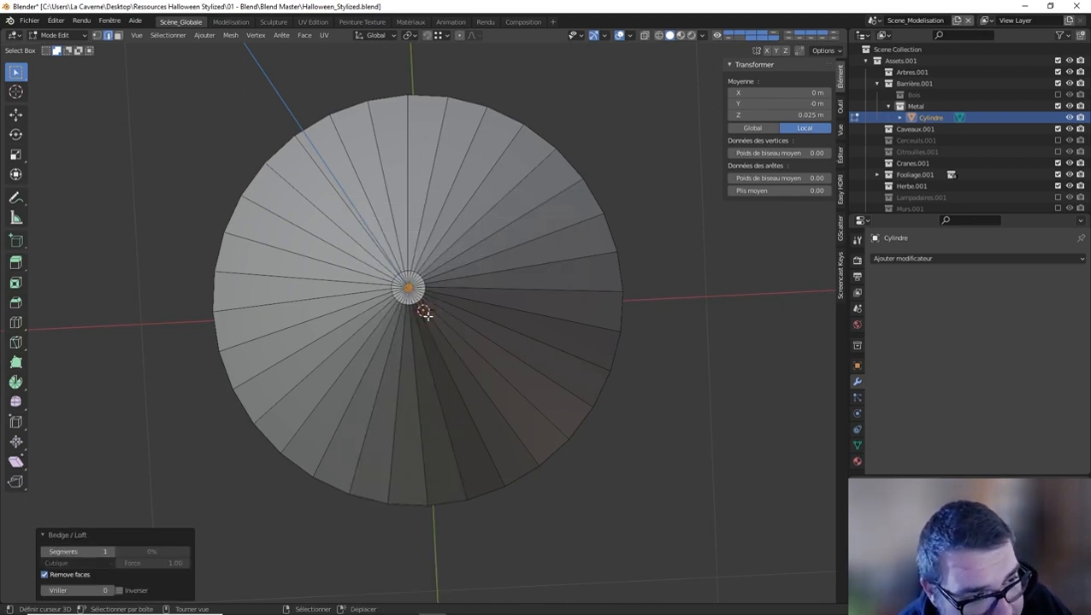
scroll(428, 314, down, 4)
middle_drag(448, 336, 458, 367)
scroll(529, 421, down, 2)
scroll(490, 318, up, 1)
scroll(467, 342, up, 1)
key(Tab)
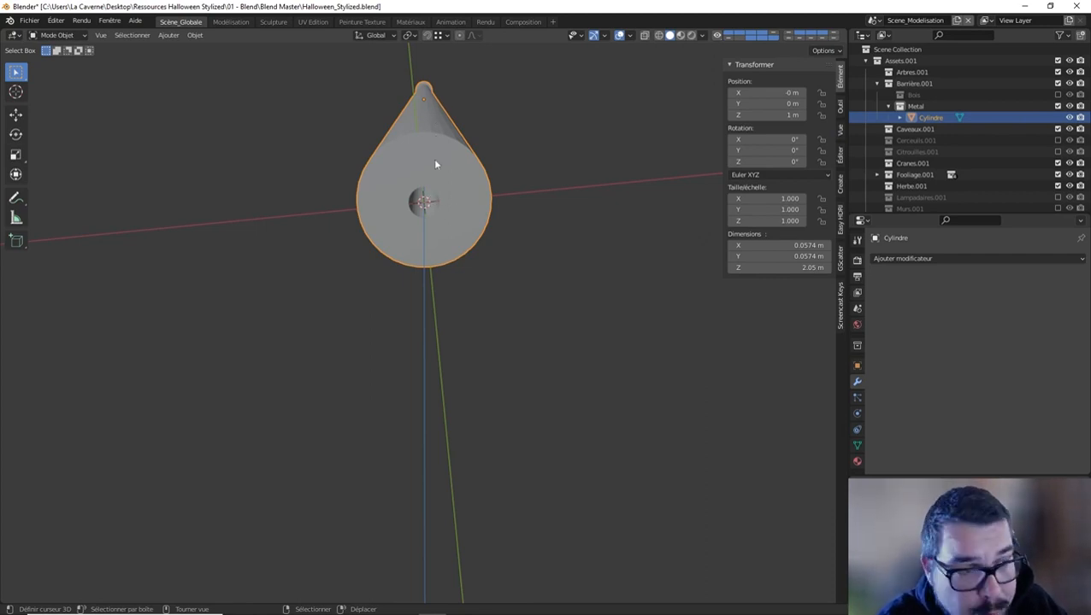
Apply the bar's scale and set its origin to its geometry
middle_drag(435, 164, 432, 194)
key(q)
click(401, 174)
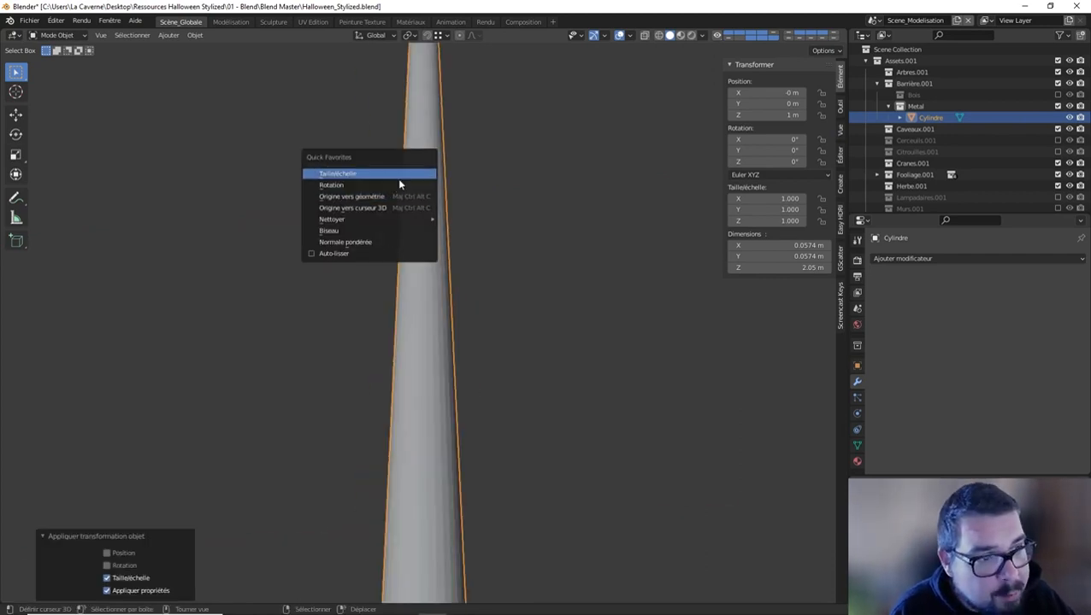
click(377, 195)
In Edit Mode, clear the selection, then select the cone's base edge loop and the outer edge loop of its tip
key(KP_1)
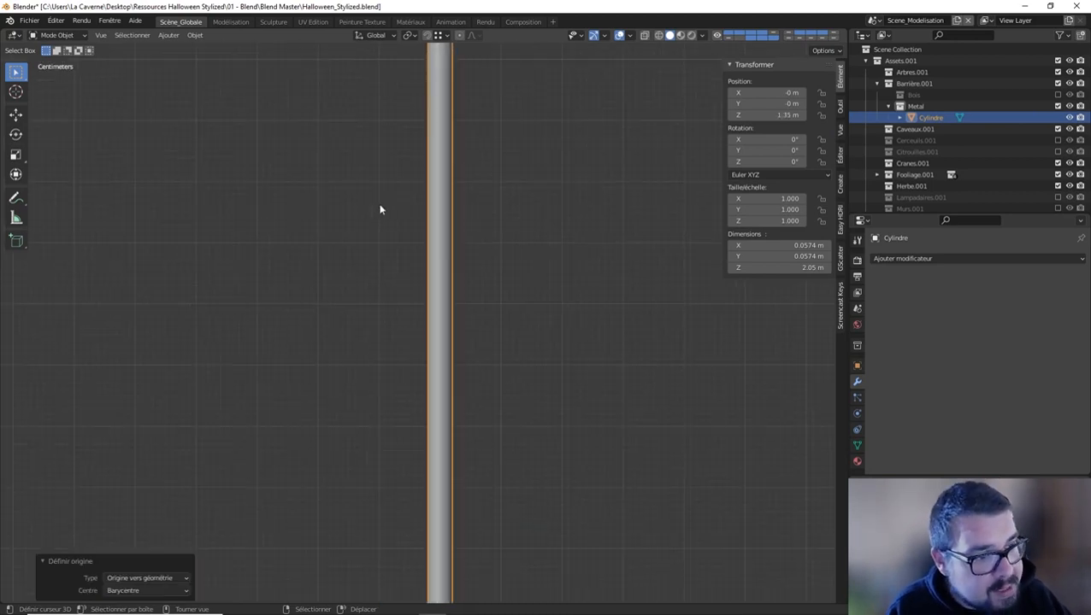
scroll(381, 210, down, 10)
shift+middle_drag(411, 204, 408, 258)
scroll(416, 262, up, 6)
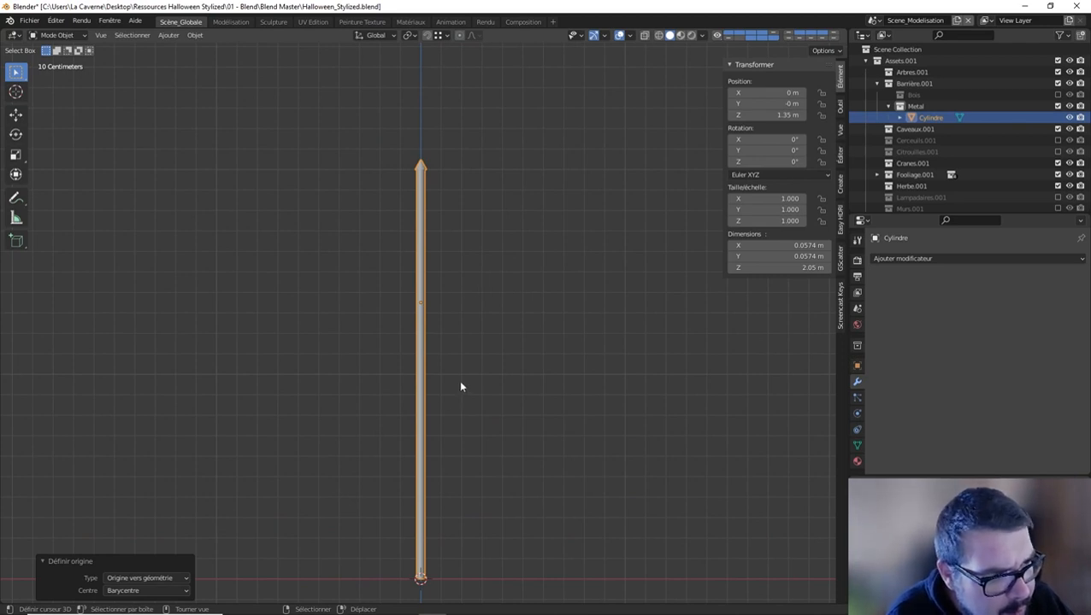
key(Tab)
key(a)
click(453, 344)
middle_drag(466, 203, 472, 324)
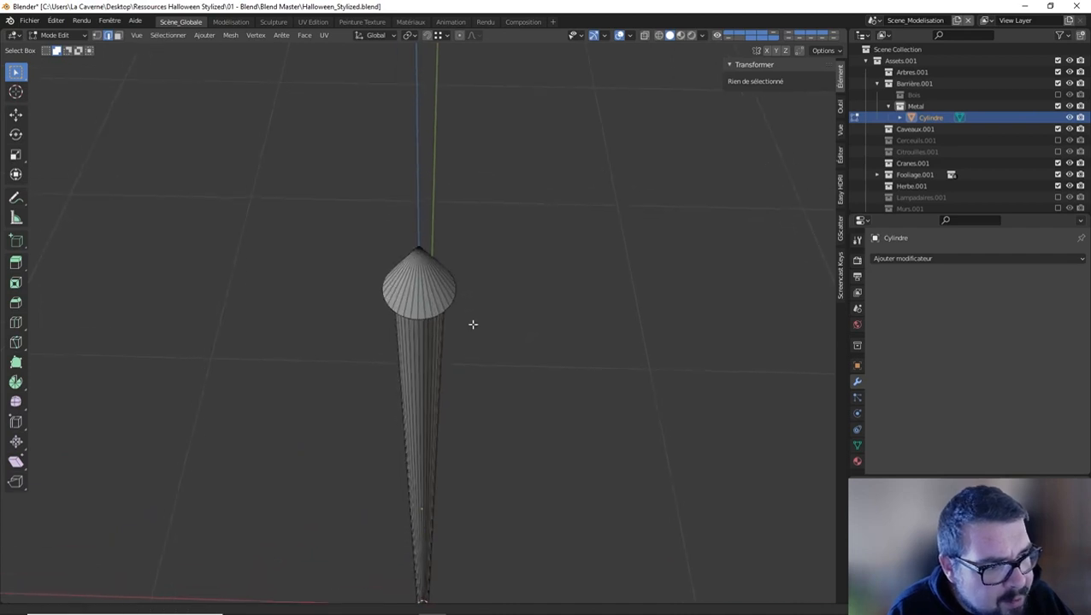
scroll(477, 309, up, 5)
alt+click(454, 292)
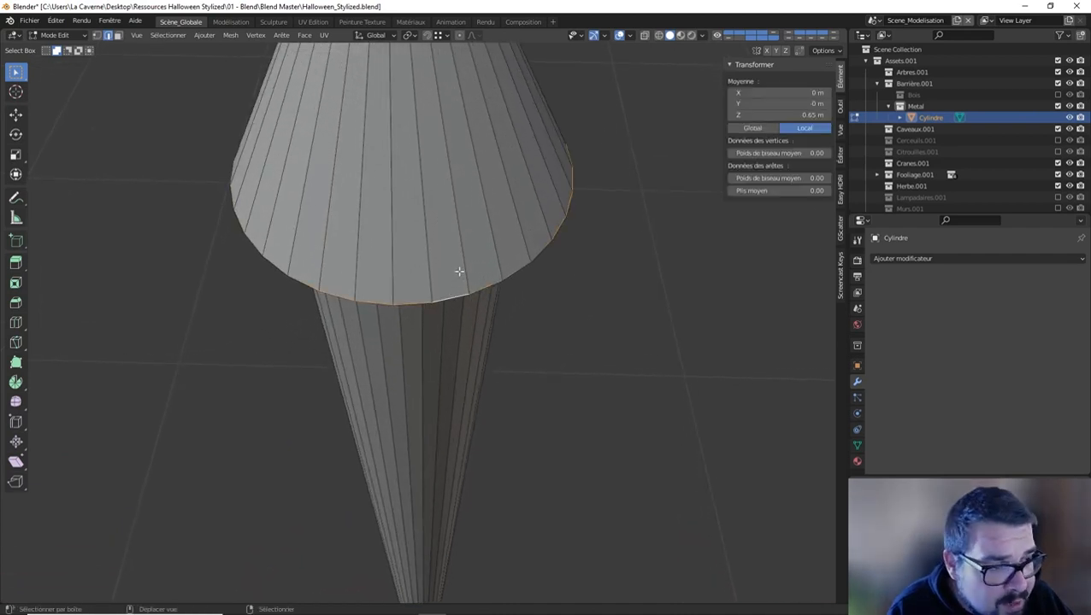
shift+middle_drag(459, 272, 459, 303)
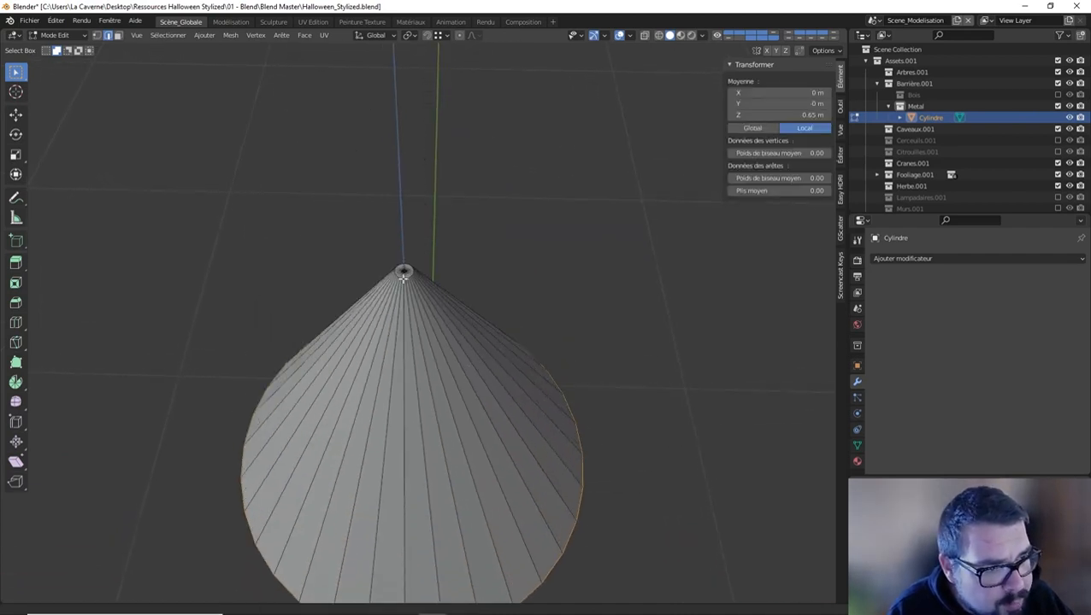
scroll(403, 270, up, 4)
scroll(390, 235, down, 3)
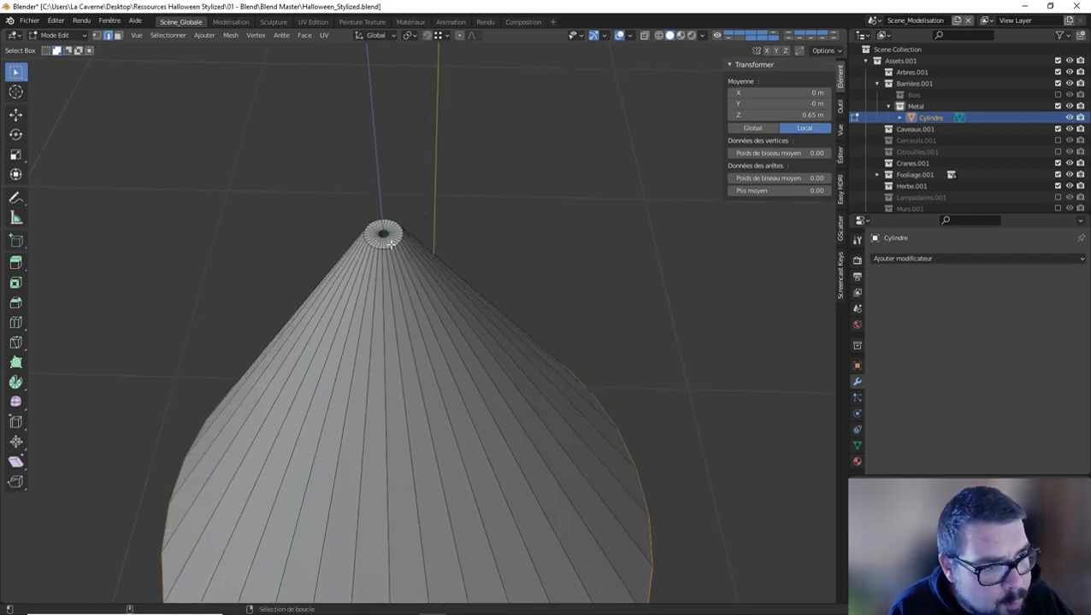
alt+click(386, 244)
Add the edge loop around the tip's hole and one lengthwise edge inside the hole to the selection
scroll(390, 241, up, 8)
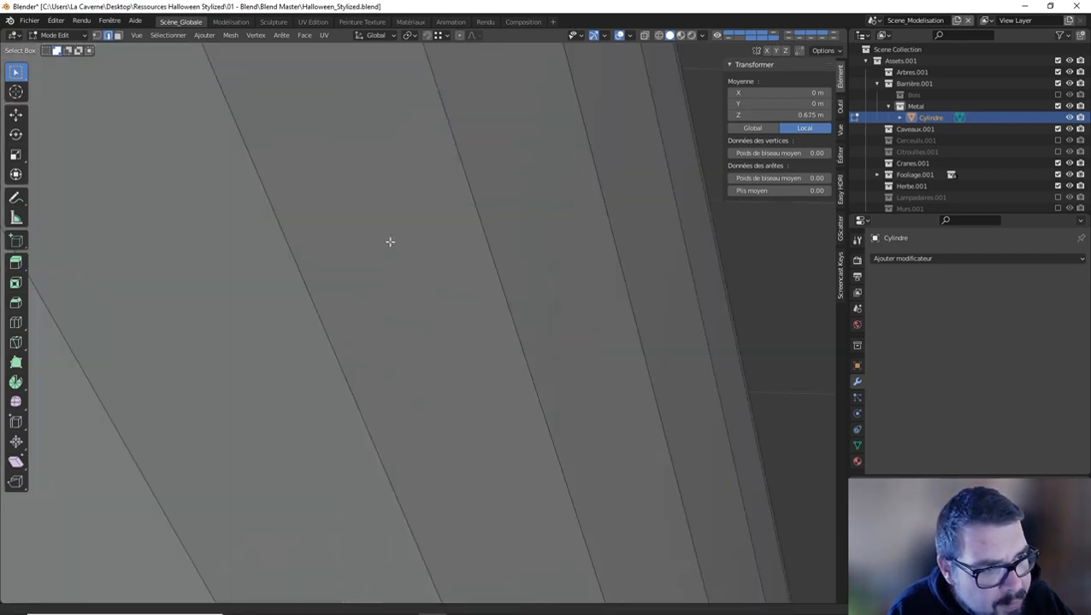
scroll(395, 250, down, 3)
scroll(395, 249, down, 4)
scroll(412, 262, up, 3)
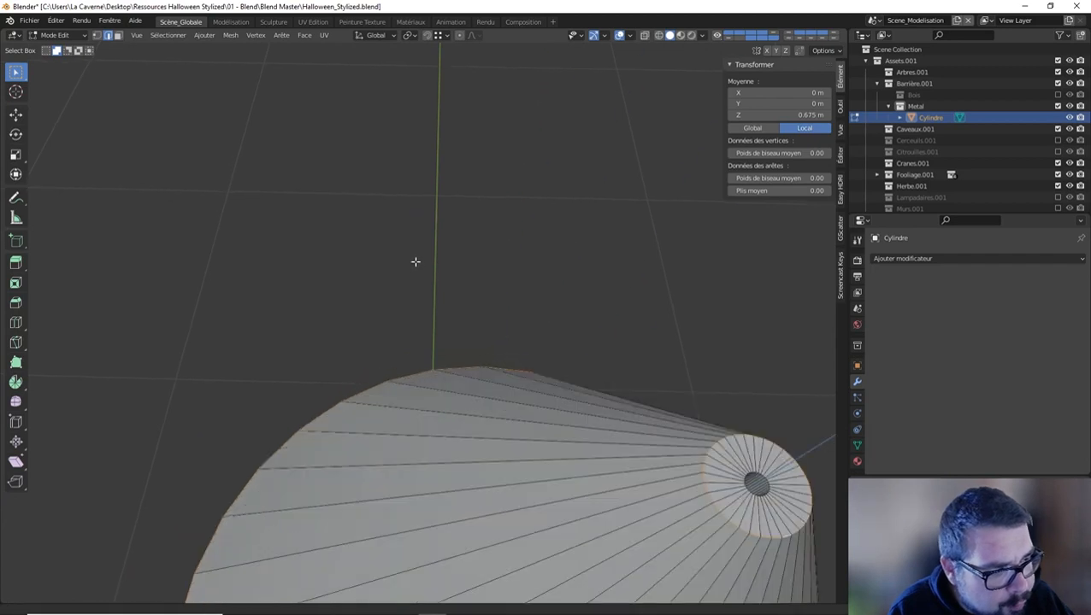
shift+middle_drag(424, 273, 420, 274)
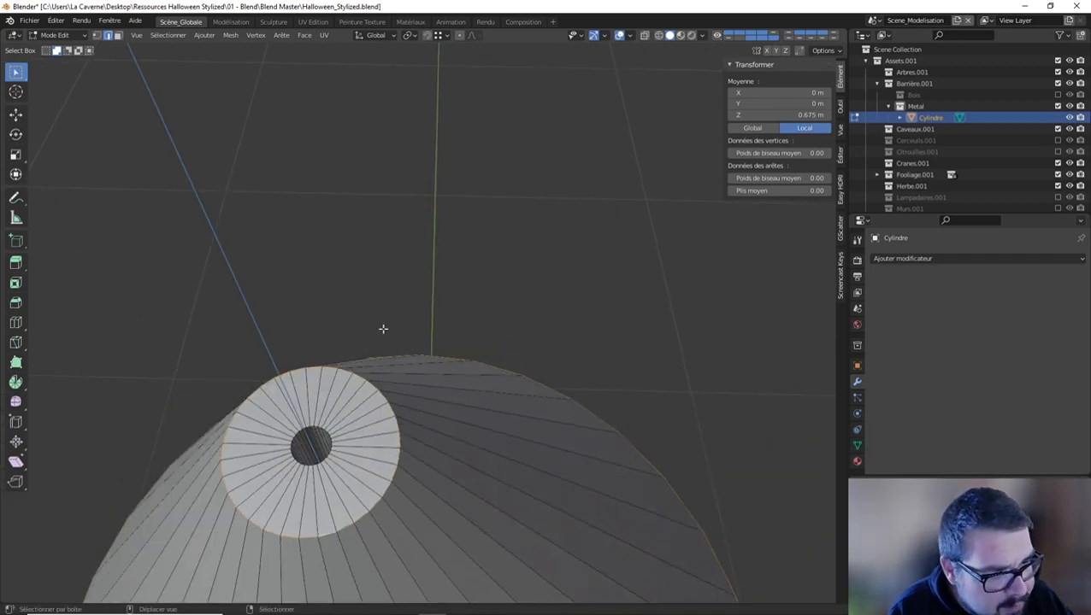
alt+click(314, 427)
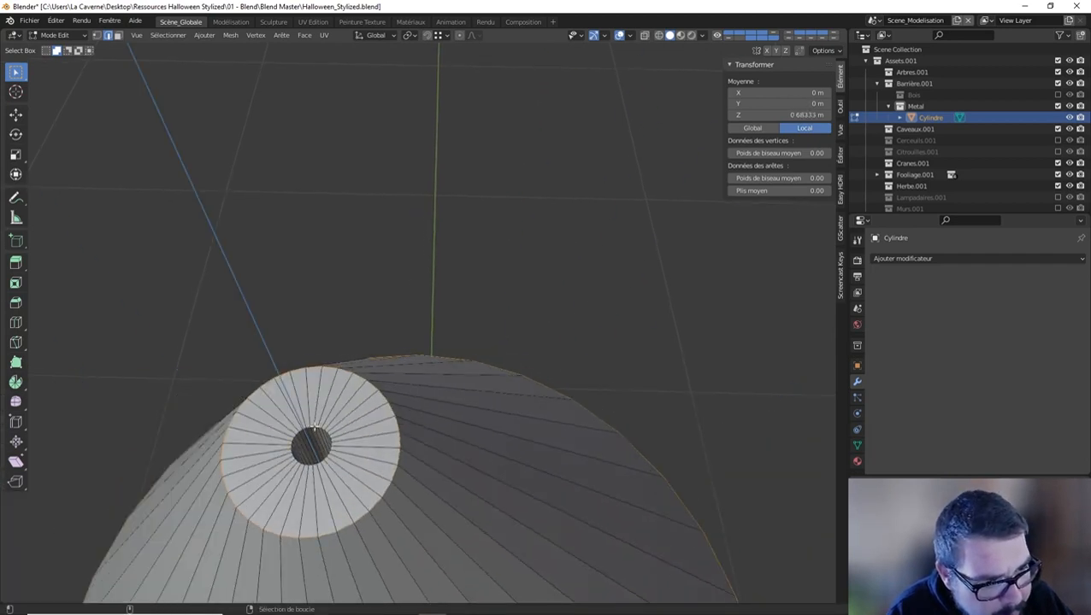
alt+shift+click(314, 435)
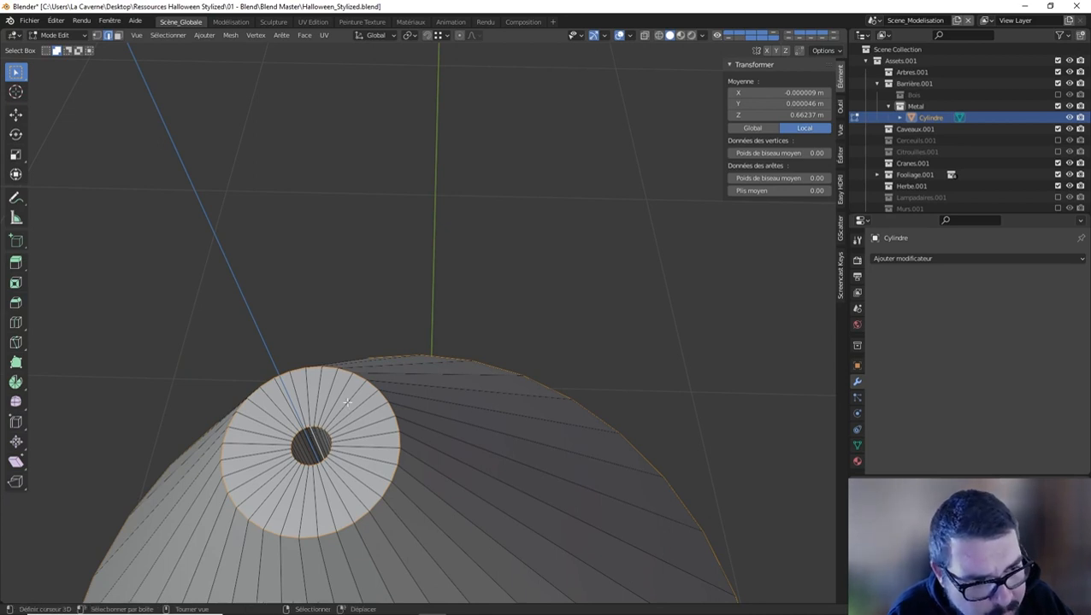
Add one lengthwise edge of the bar's outer side and the edge loop where the bar meets the cone to the selection
middle_drag(392, 413, 395, 353)
scroll(406, 353, up, 3)
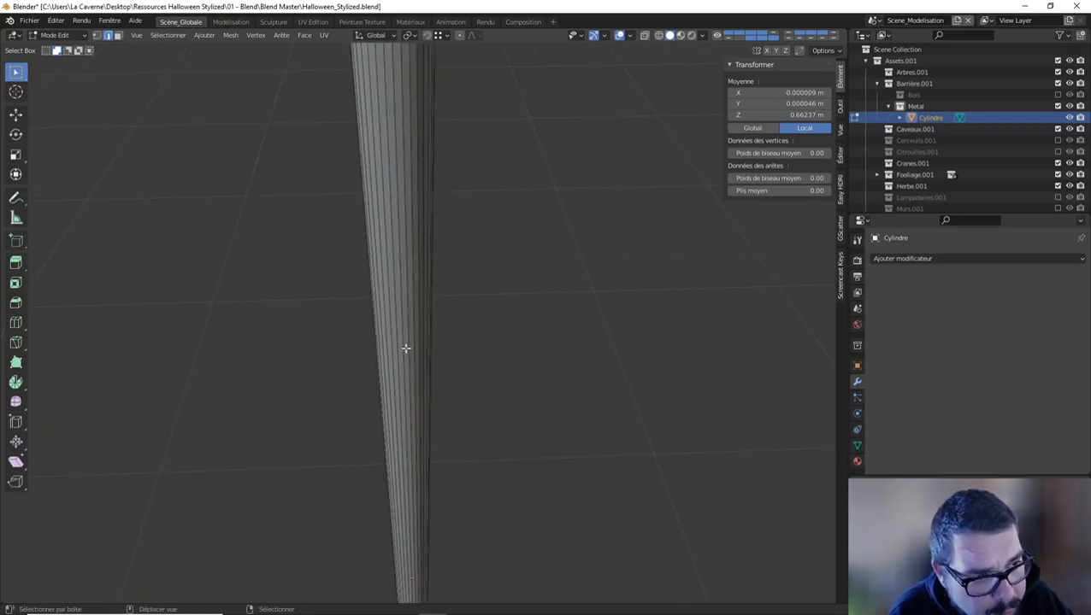
middle_drag(400, 307, 464, 355)
scroll(464, 356, up, 2)
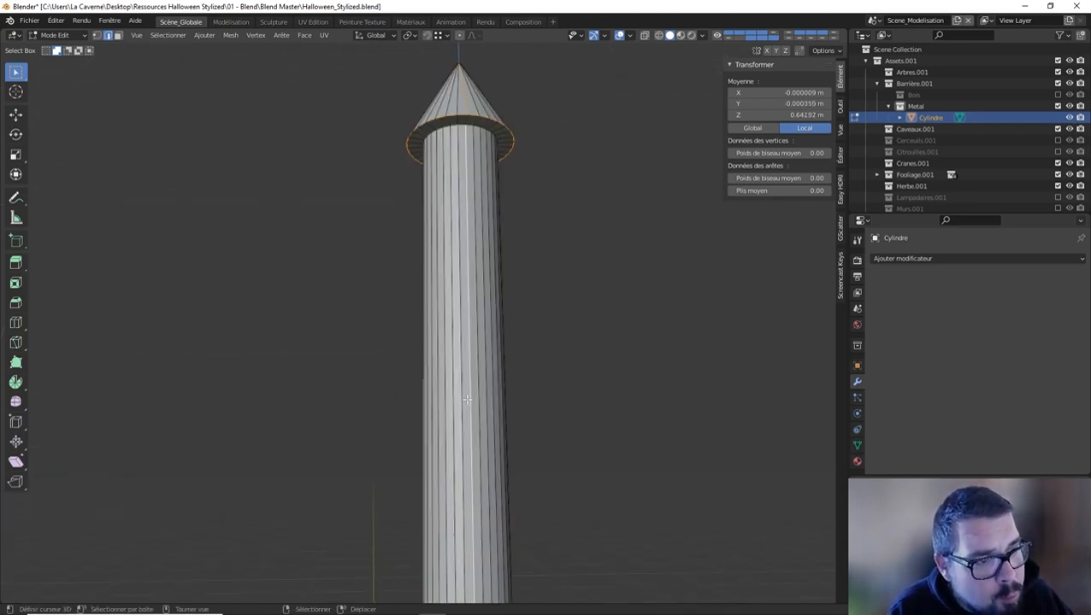
alt+shift+right_click(464, 124)
Add the bottom's outer and hole edge loops to the selection, mark all selected edges as UV seams, and deselect everything
scroll(541, 448, down, 8)
shift+middle_drag(511, 400, 476, 376)
scroll(475, 283, up, 3)
scroll(479, 261, up, 4)
middle_drag(480, 260, 471, 283)
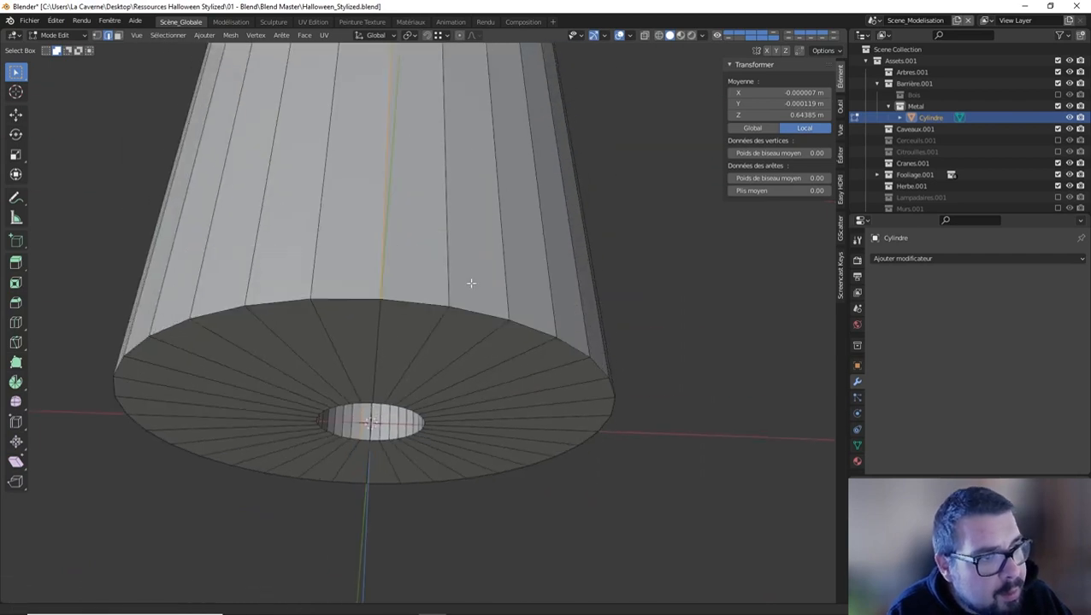
alt+shift+right_click(422, 303)
alt+shift+right_click(394, 405)
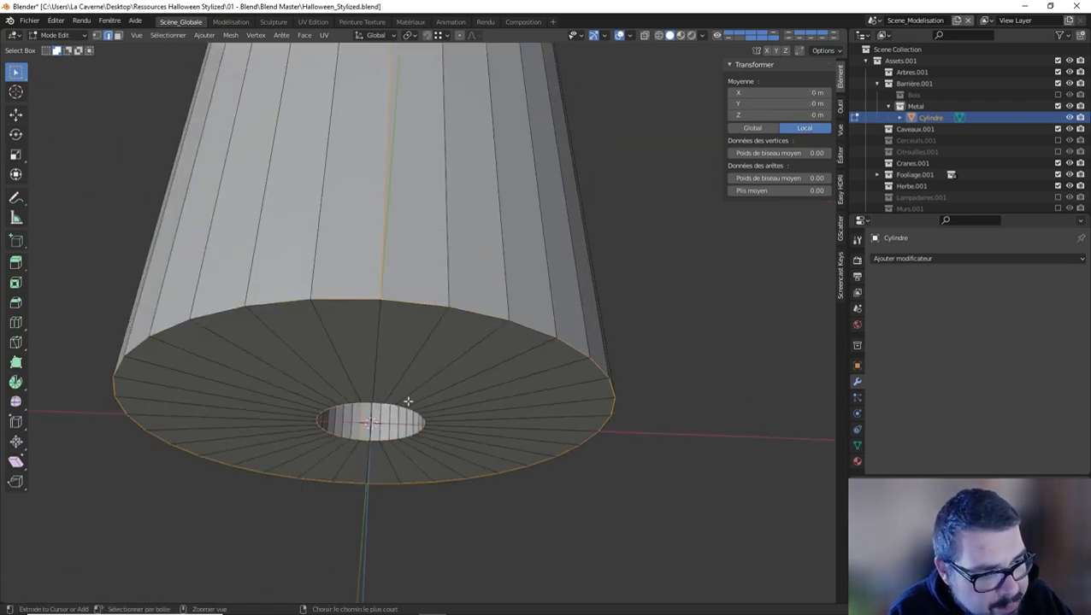
key(ctrl+e)
click(409, 405)
key(a)
click(408, 334)
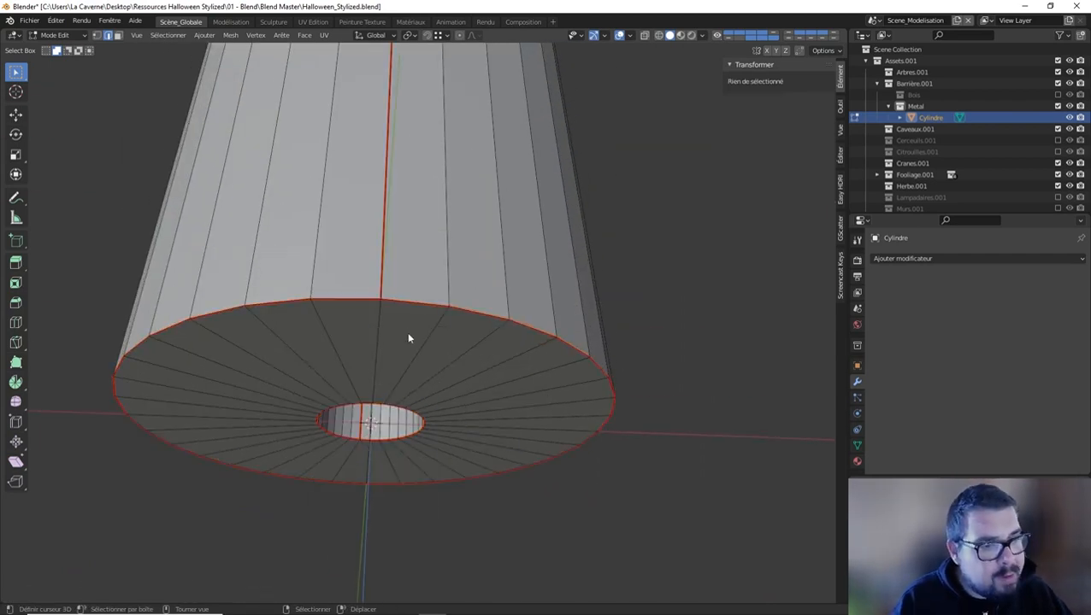
Unwrap the whole bar along its seams and switch to the UV Edition workspace
key(a)
click(409, 286)
key(u)
click(365, 212)
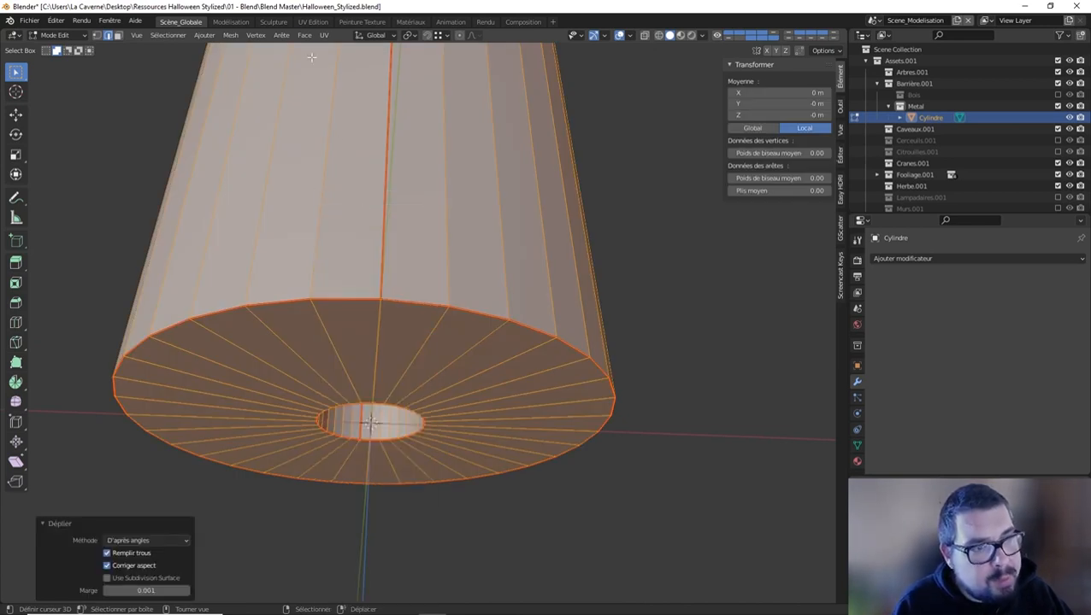
click(314, 22)
Straighten the cone's curved UV island with Rectify, pack all UV islands, and return to Object Mode
key(a)
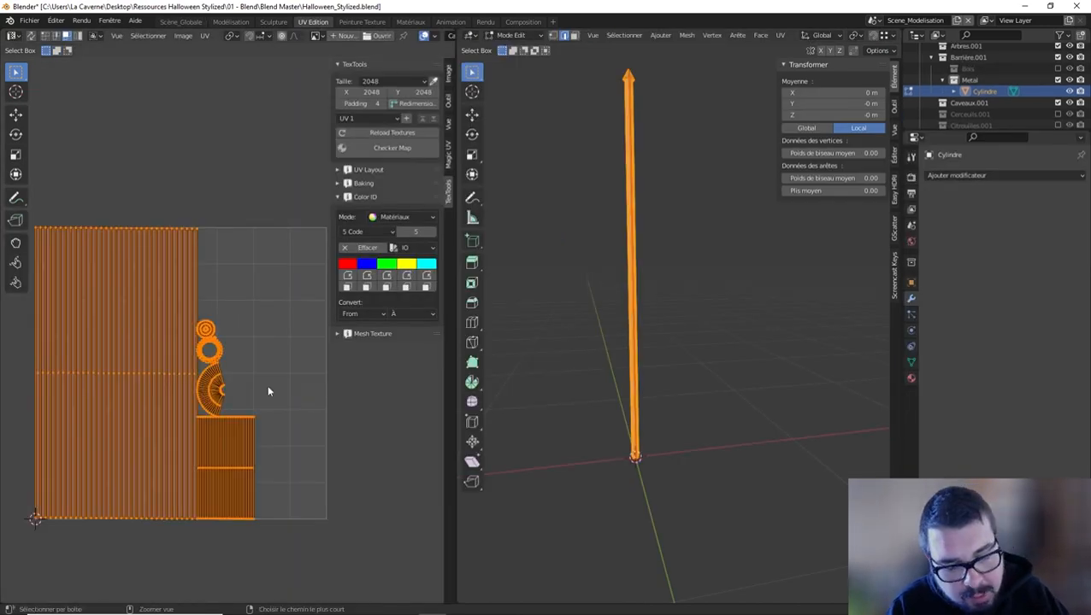
key(ctrl+p)
click(212, 392)
key(l)
key(q)
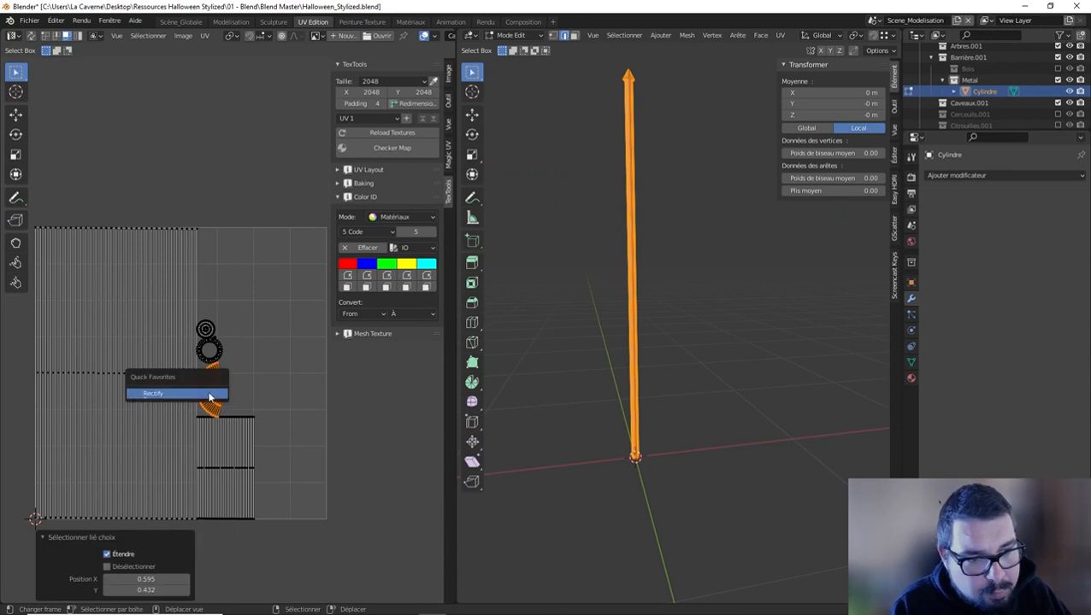
click(212, 393)
key(a)
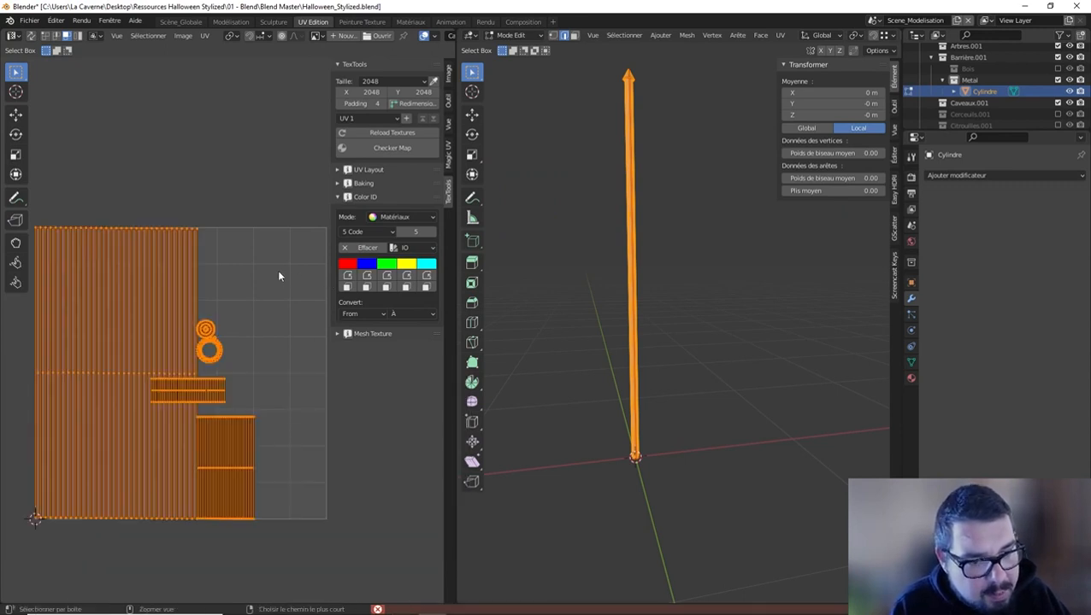
key(ctrl+p)
key(Tab)
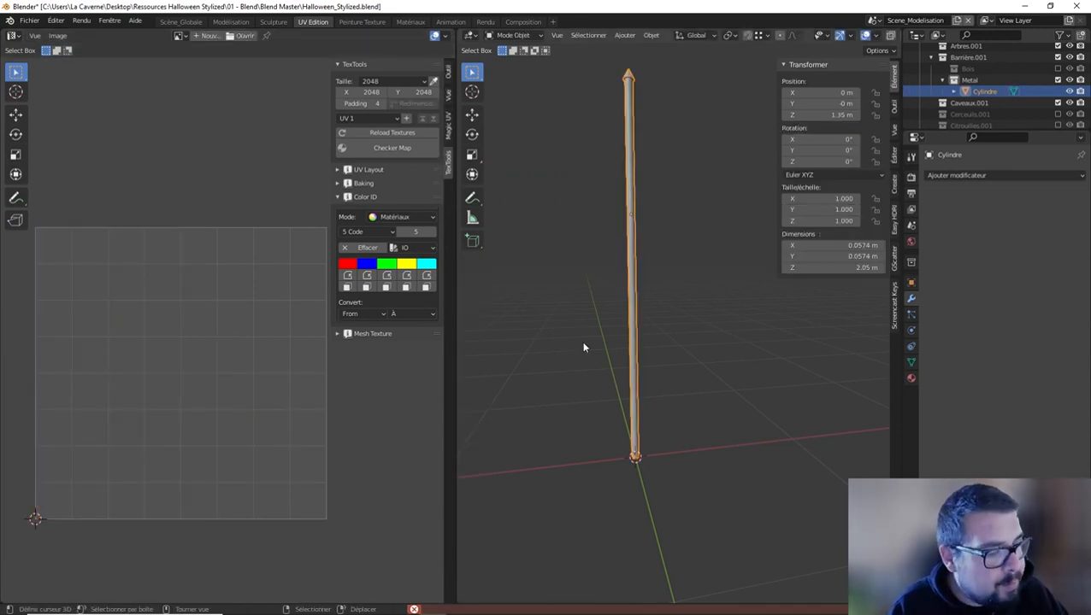
Snap the 3D cursor to the bar's origin and add a cube mesh there
key(KP_Decimal)
key(KP_1)
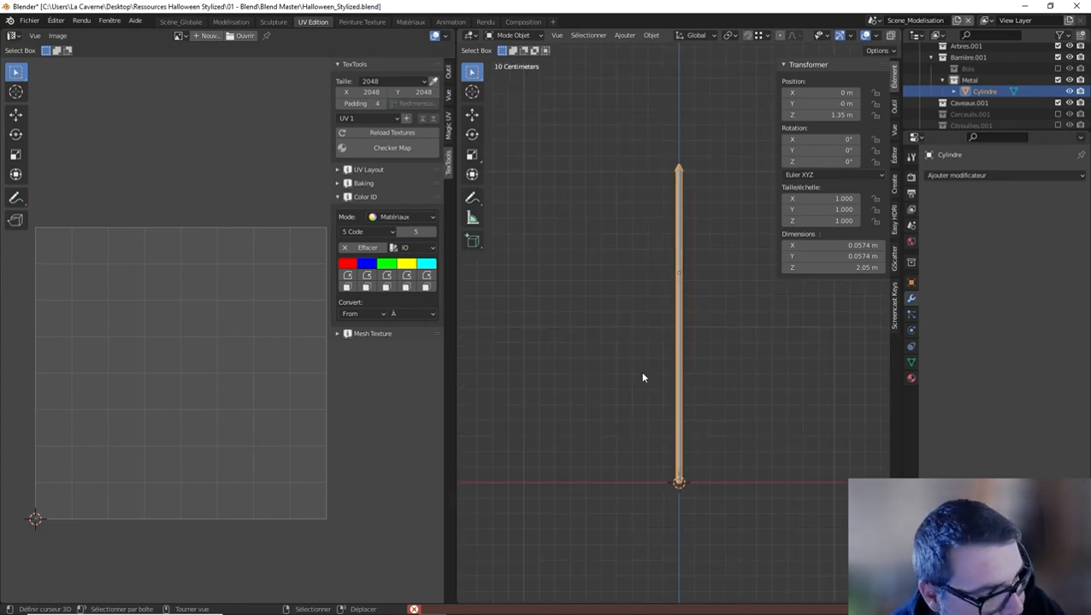
shift+middle_drag(674, 390, 602, 413)
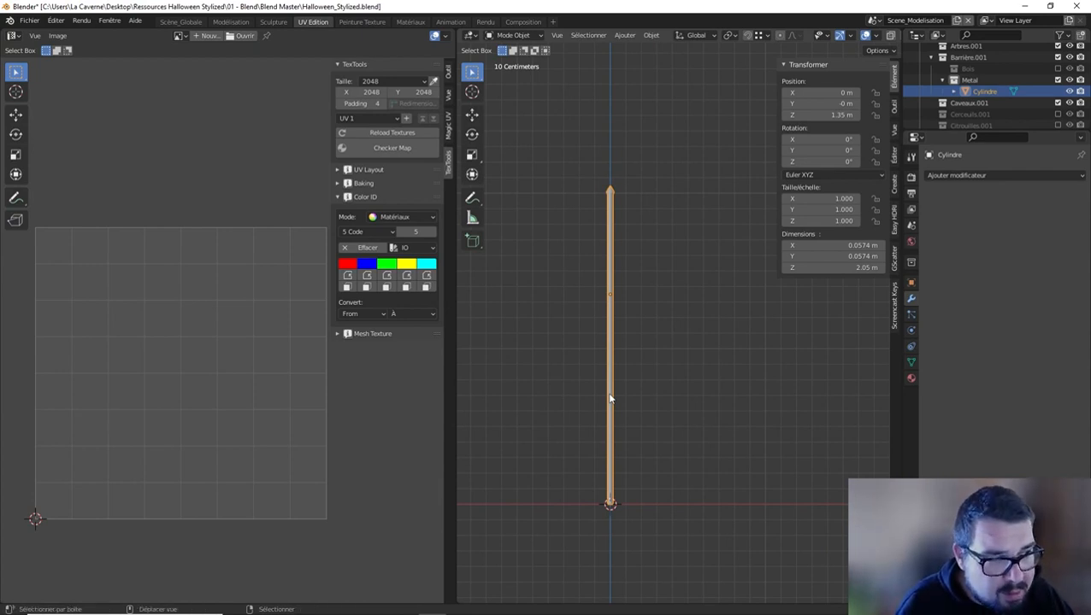
key(shift+s)
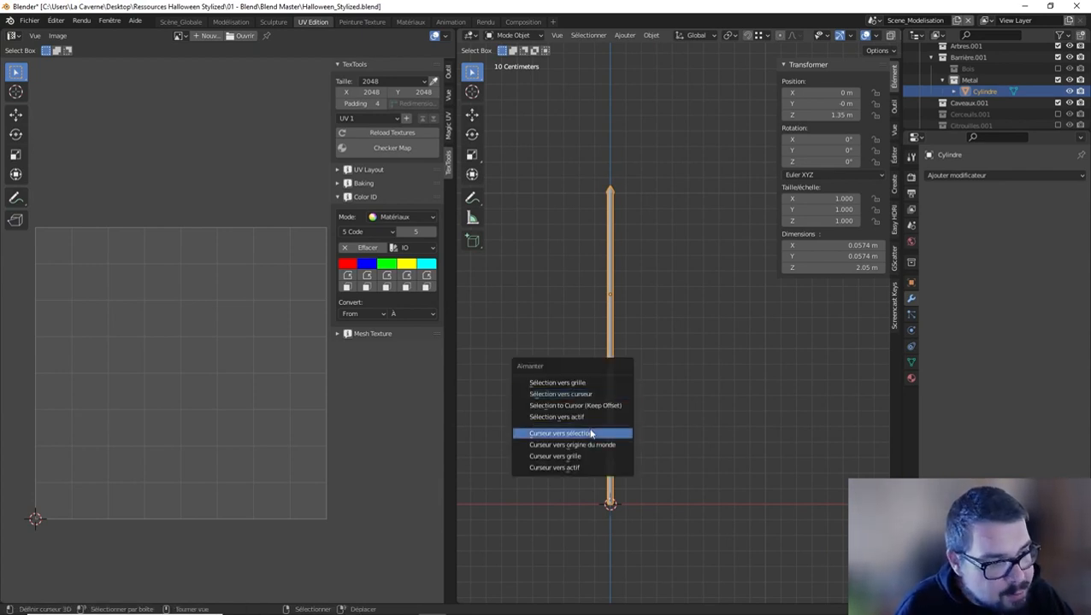
click(603, 432)
key(shift+a)
mouse_move(583, 370)
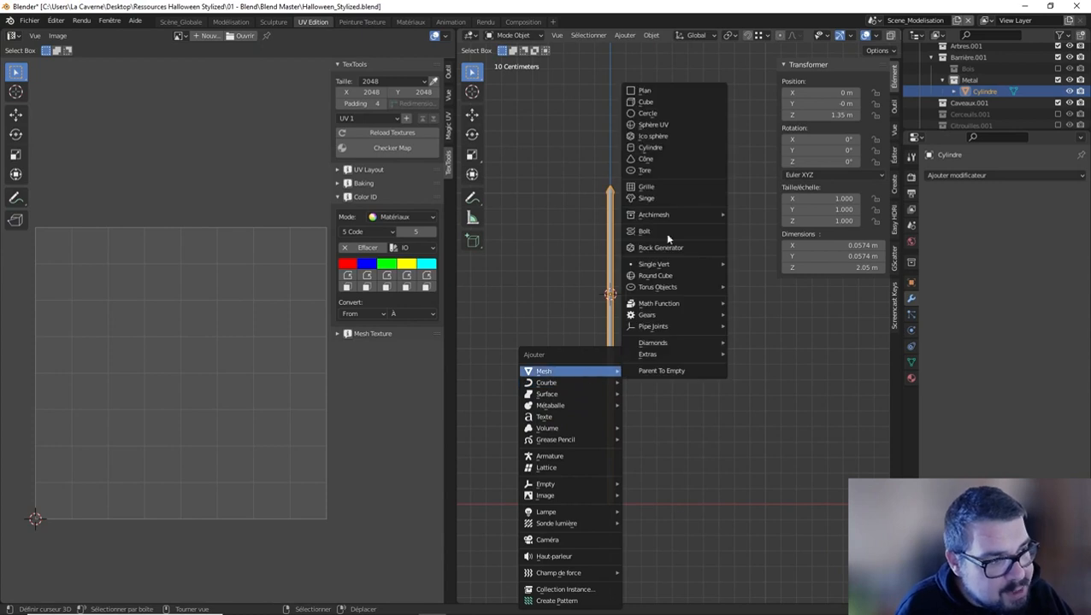
click(655, 108)
Try to scale the new cube by 0.1 overall and stretch it by 5 along X
text(s)
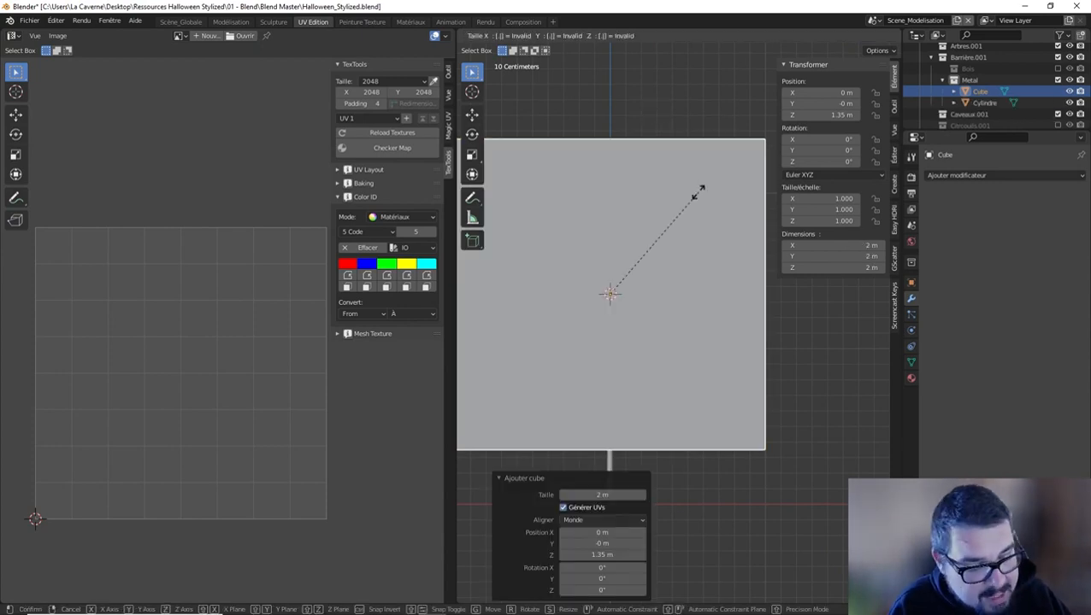
text(0.1)
key(Return)
key(s)
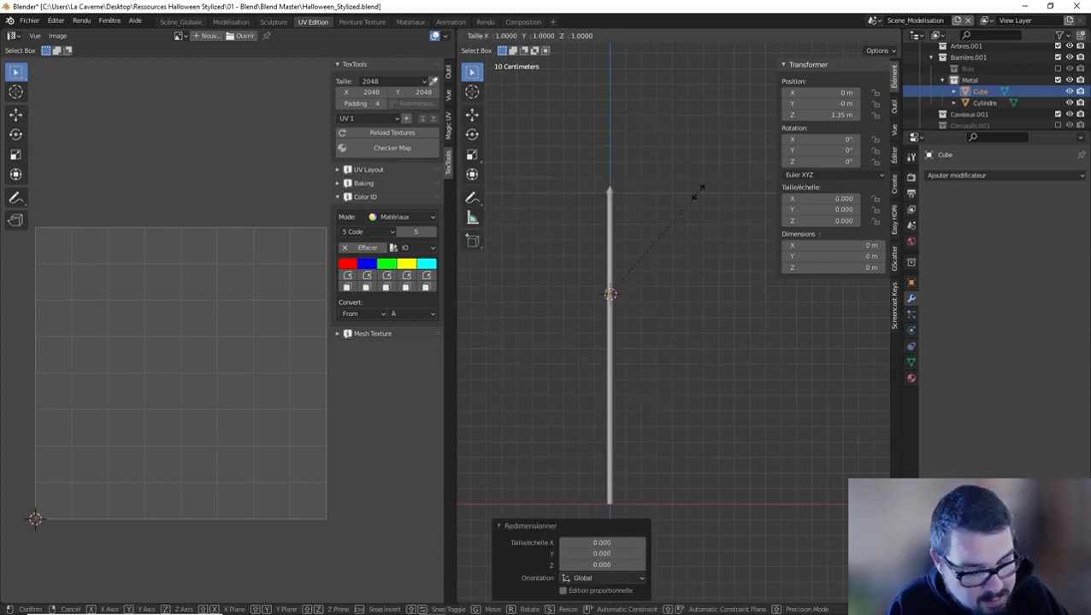
key(x)
key(Return)
text(s)
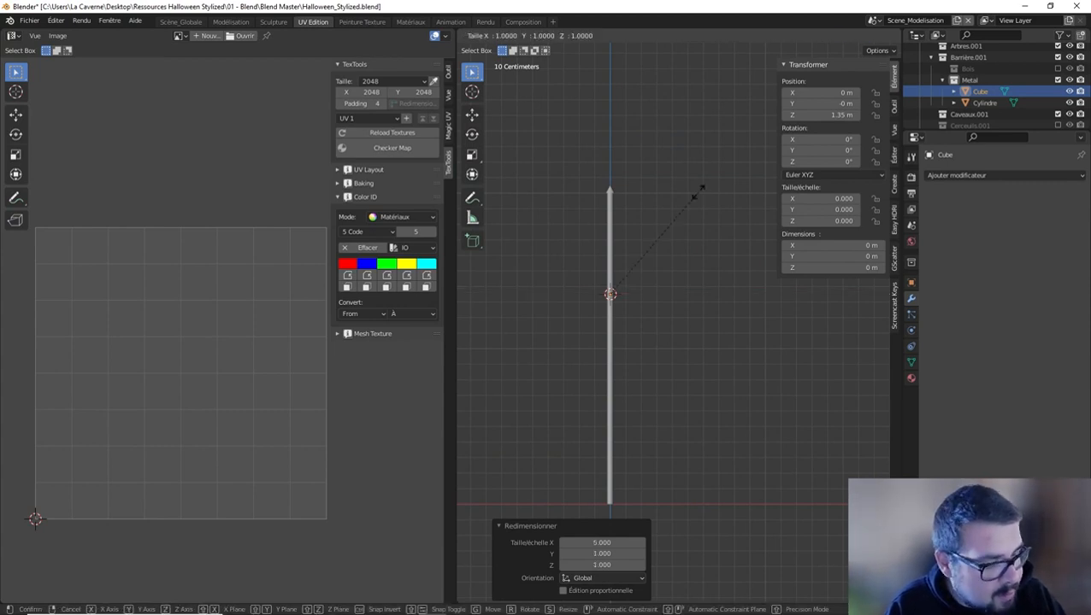
text(x5)
key(Return)
middle_drag(694, 215, 650, 259)
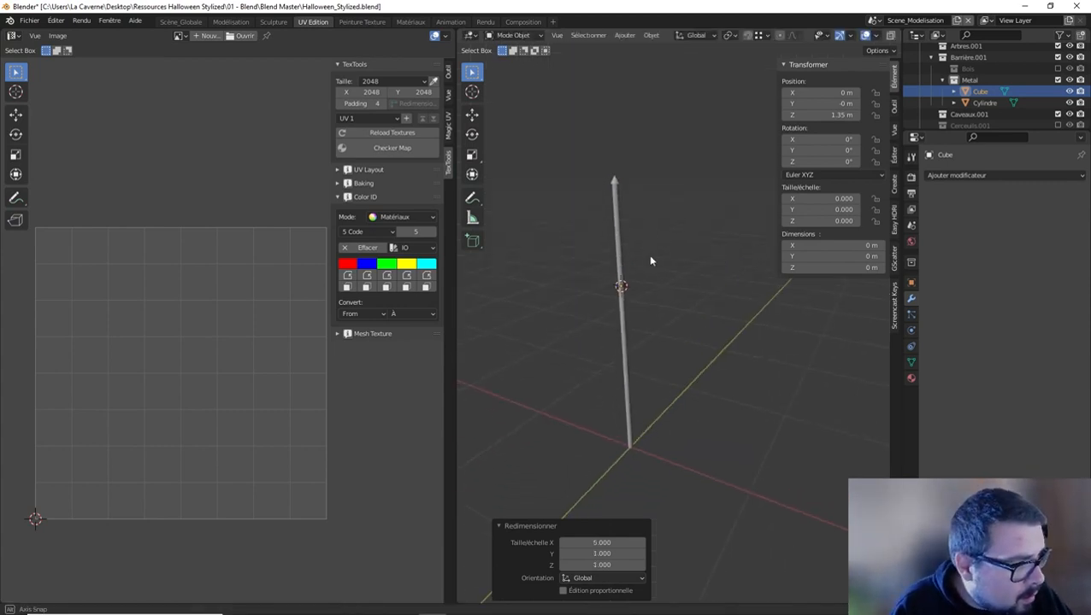
Undo the previous scaling of the cube and scale it by 0.1 twice in succession
key(ctrl+z)
key(ctrl+z)
key(ctrl+z)
text(s0.1)
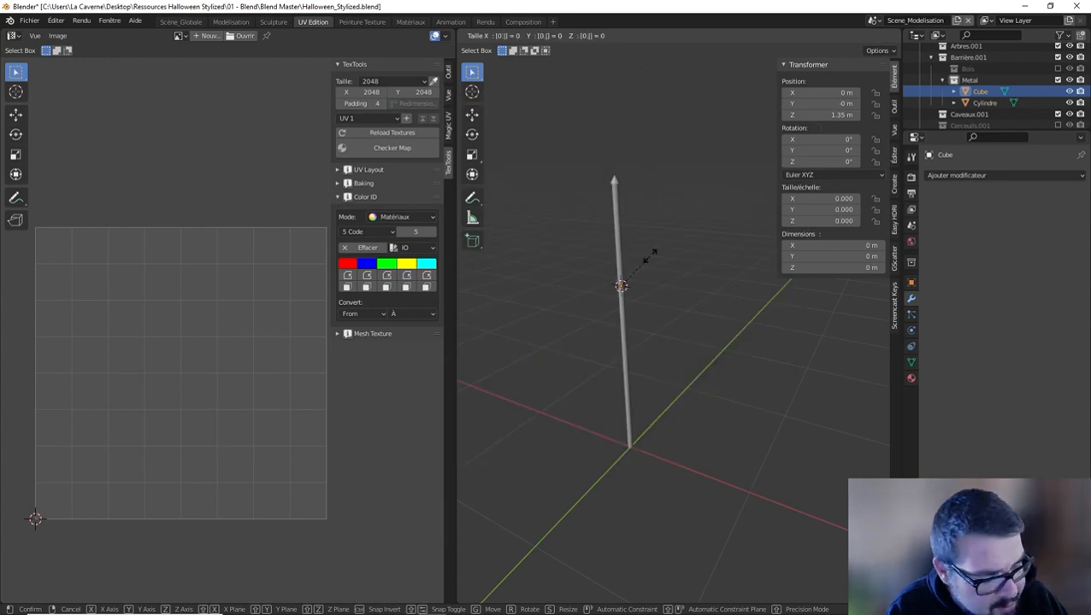
key(Return)
text(s0.1)
key(Return)
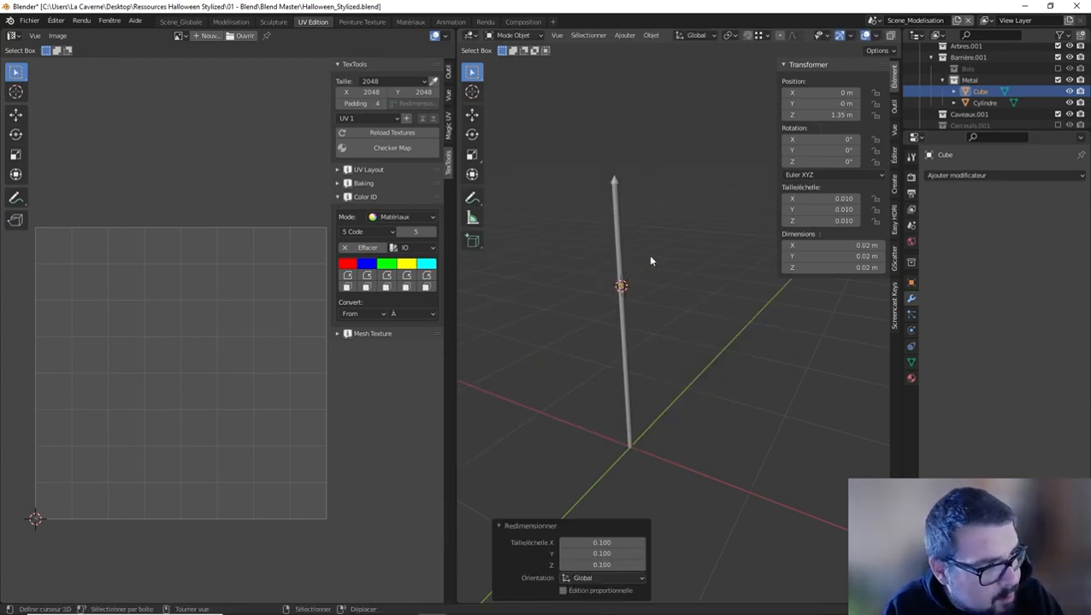
Stretch the cube along X by a factor of 50 and again by 2 to form a 2 m crossbar
text(sx50)
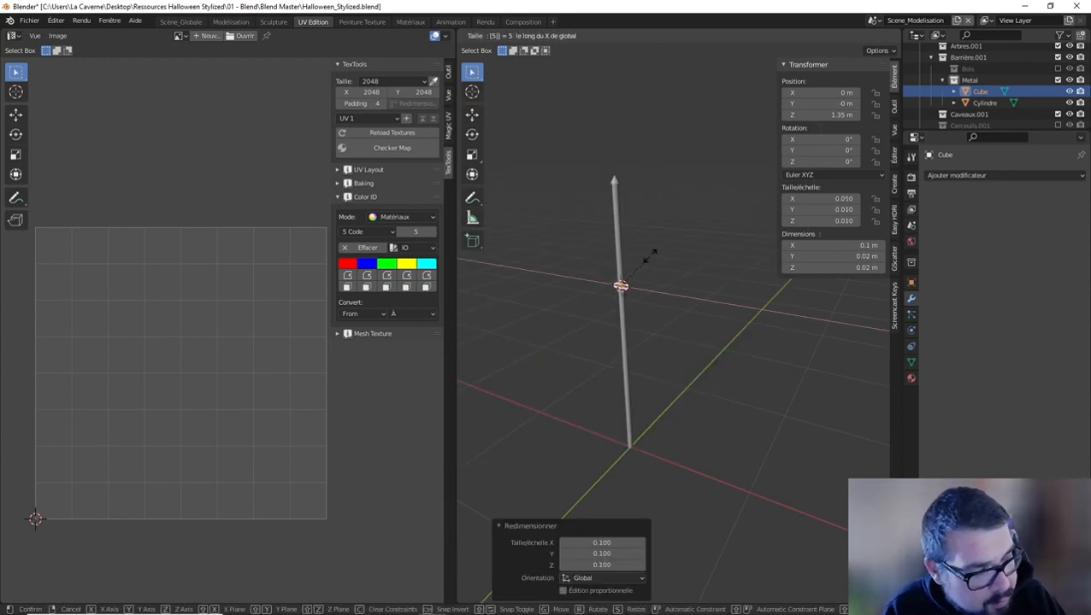
key(Return)
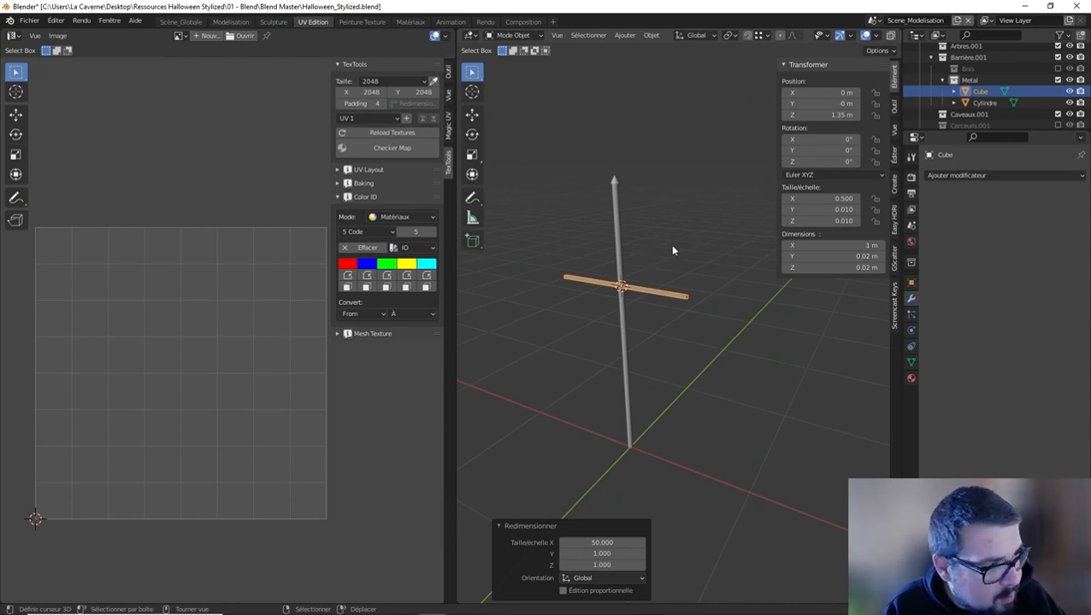
text(sx2)
key(Return)
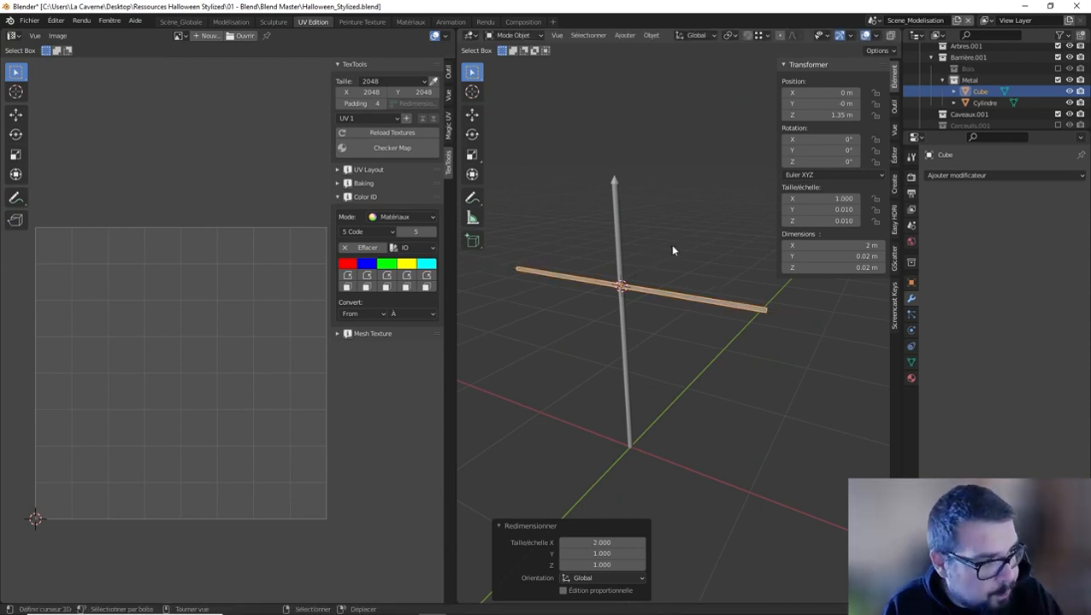
In front view, move the crossbar about 0.99 m along X so its end meets the vertical bar
key(KP_1)
scroll(671, 246, down, 2)
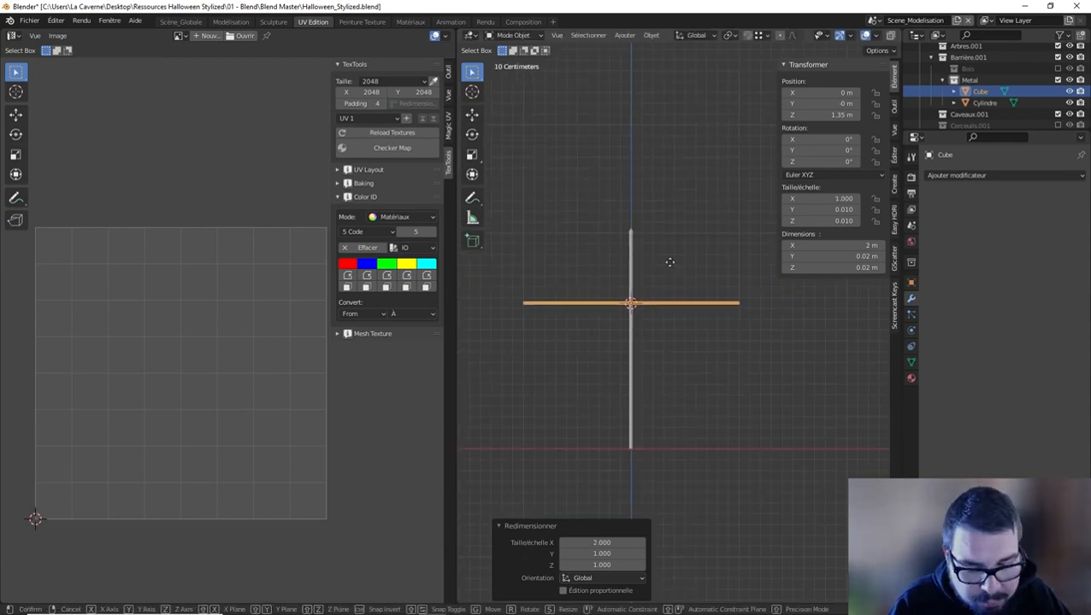
key(g)
key(x)
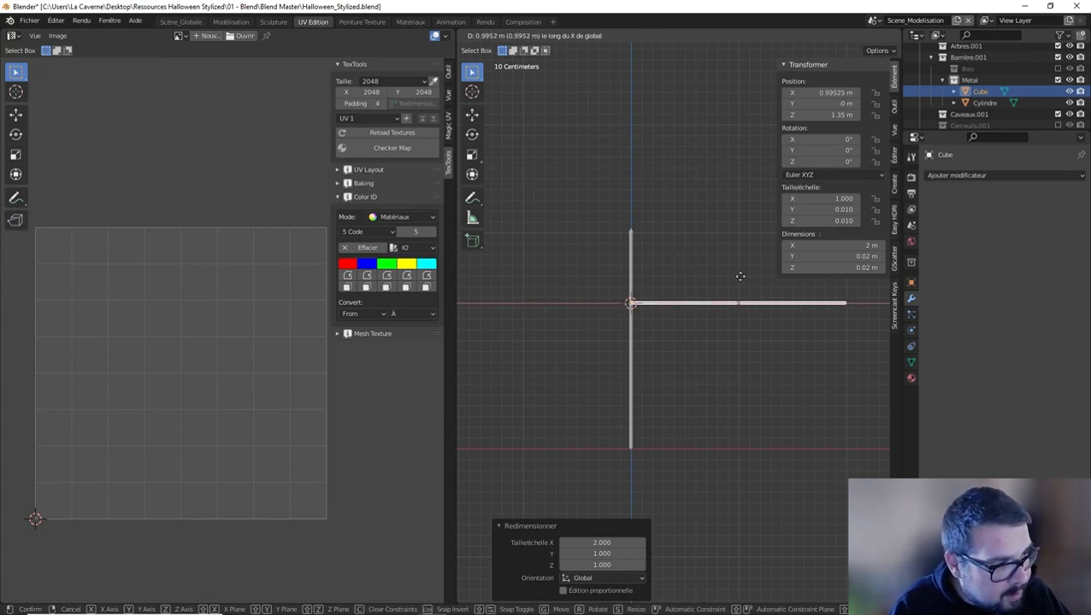
click(770, 279)
Snap the 3D cursor to the crossbar's origin and set the vertical bar's origin to the 3D cursor
shift+middle_drag(738, 282, 660, 293)
key(shift+s)
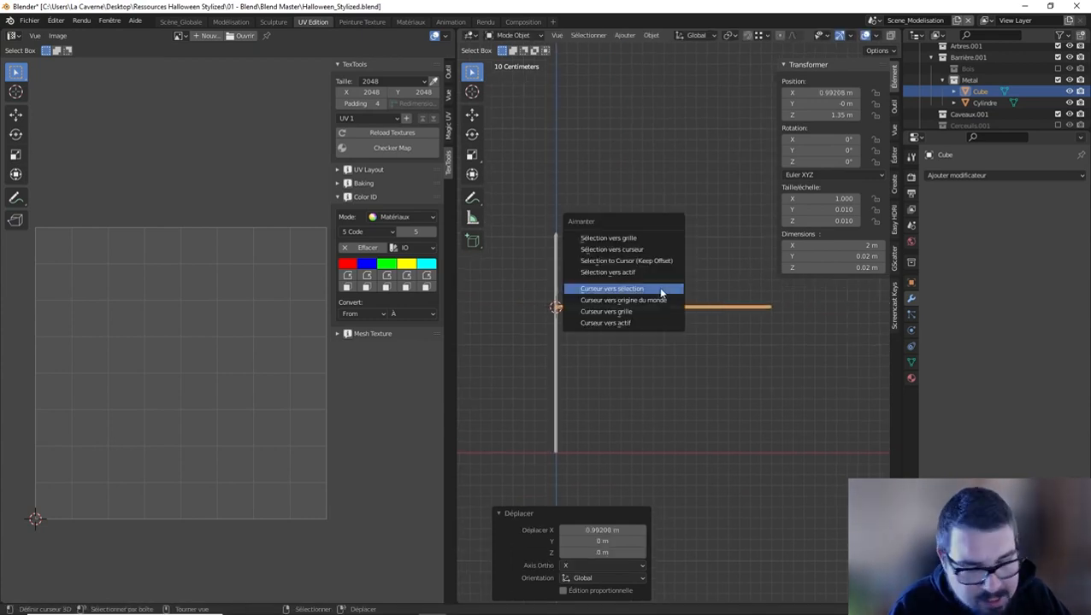
click(660, 293)
click(557, 276)
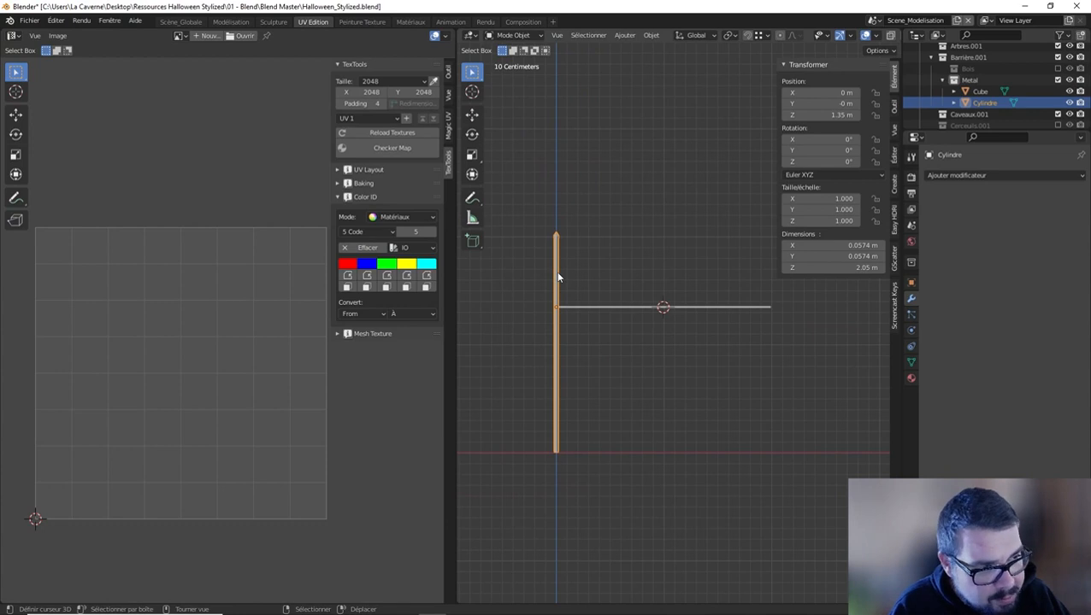
key(ctrl+alt+shift+c)
click(545, 300)
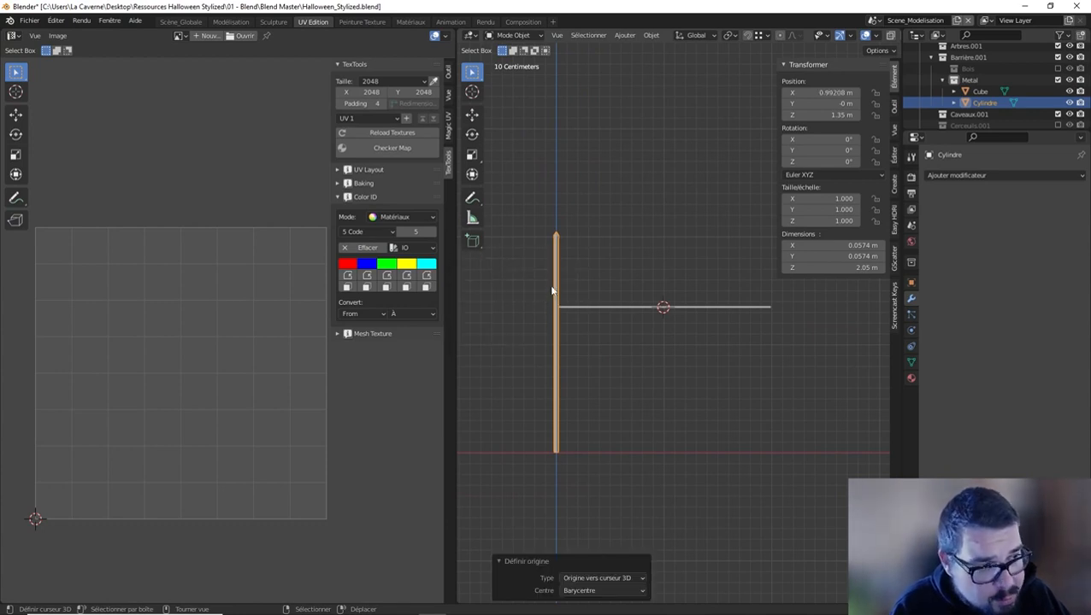
Add a Mirror modifier on the X axis to the vertical bar and apply it
click(961, 176)
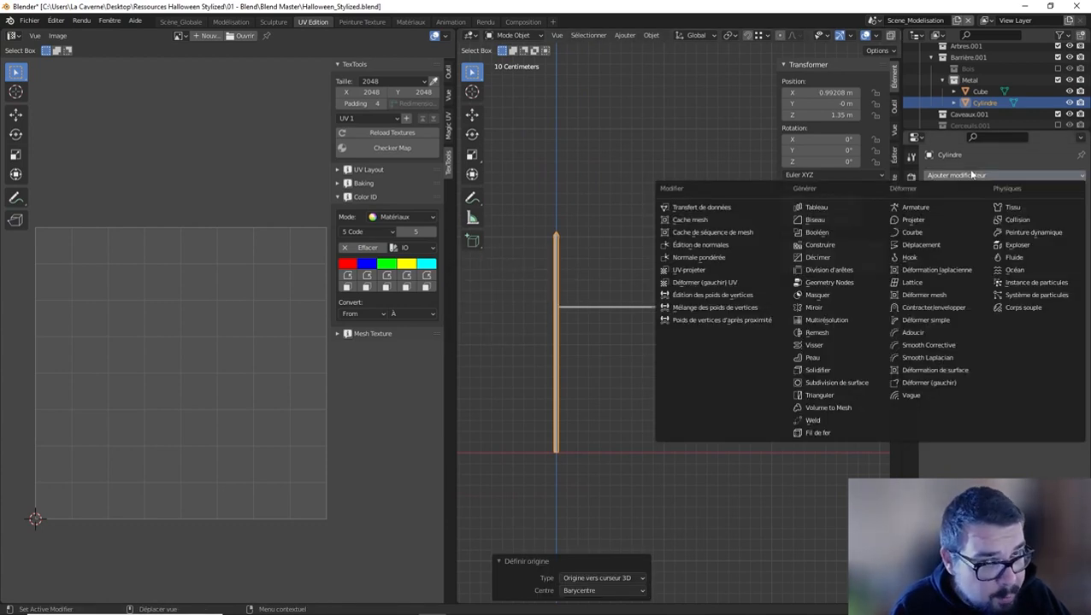
click(864, 308)
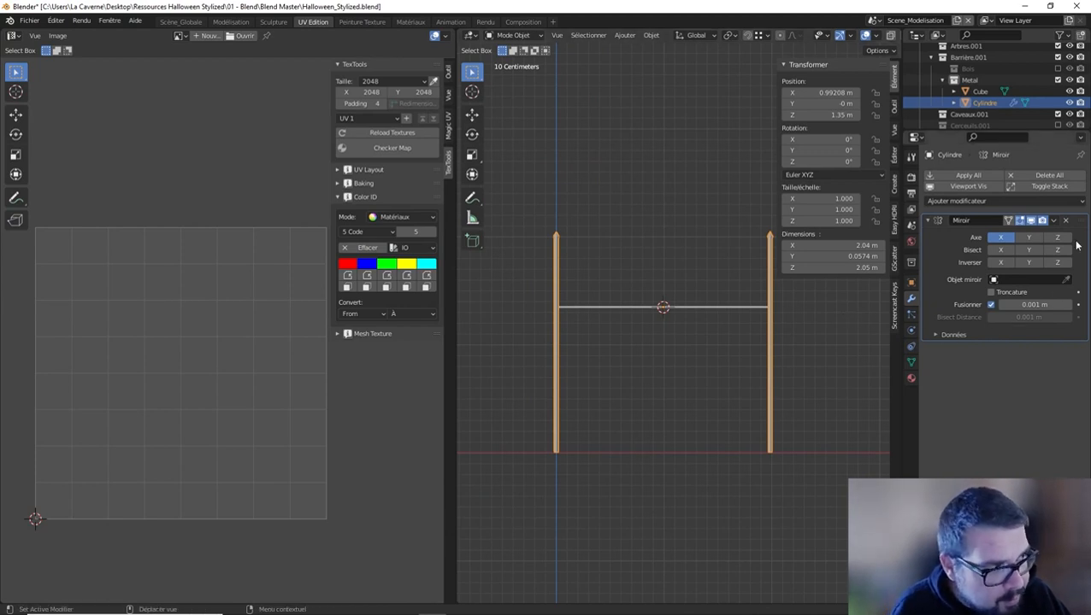
key(ctrl+a)
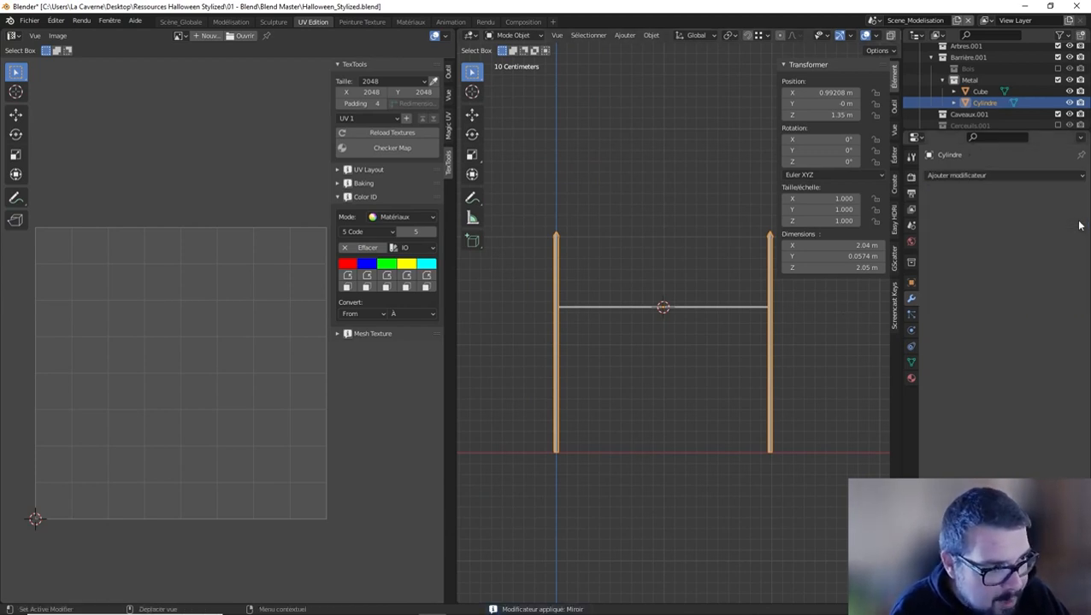
In Edit Mode, select the whole original end bar, duplicate it, and move the copy 0.5 m along X
key(Tab)
key(a)
click(555, 234)
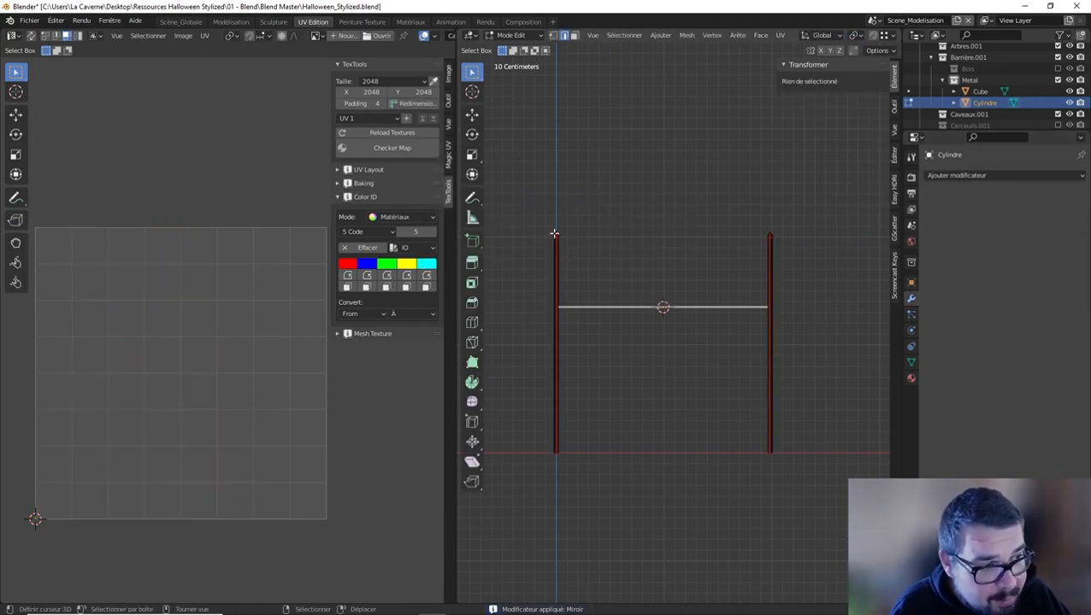
key(l)
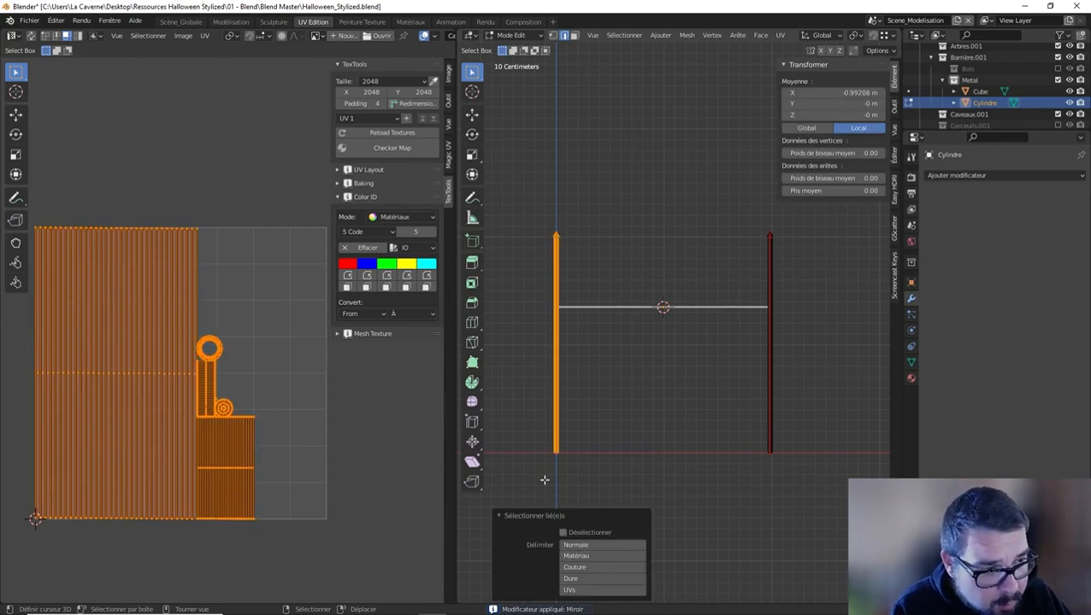
click(587, 547)
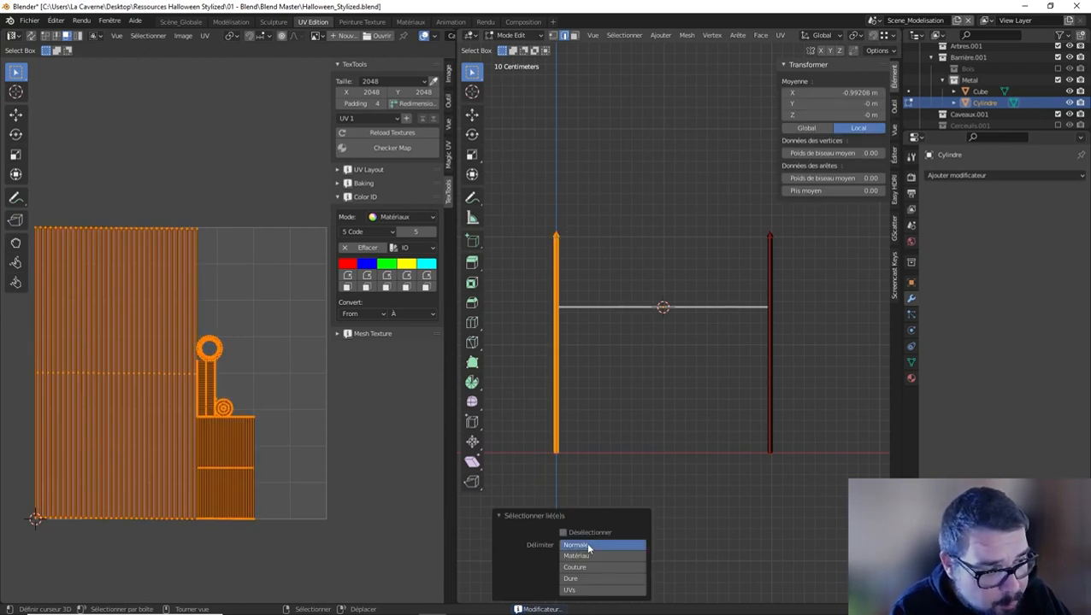
key(shift+d)
right_click(597, 251)
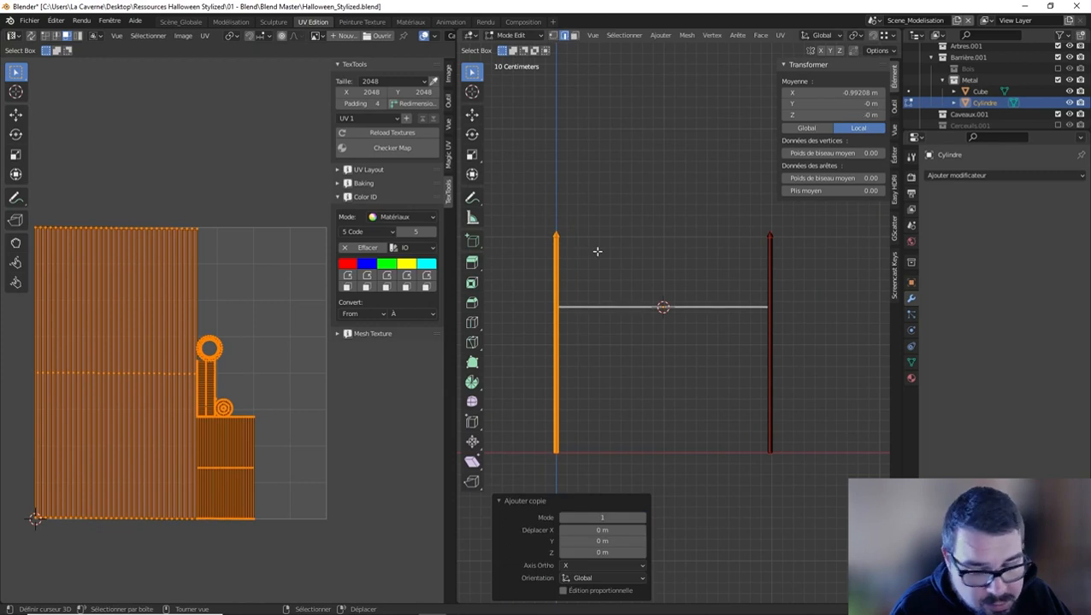
text(gx)
text(0.2)
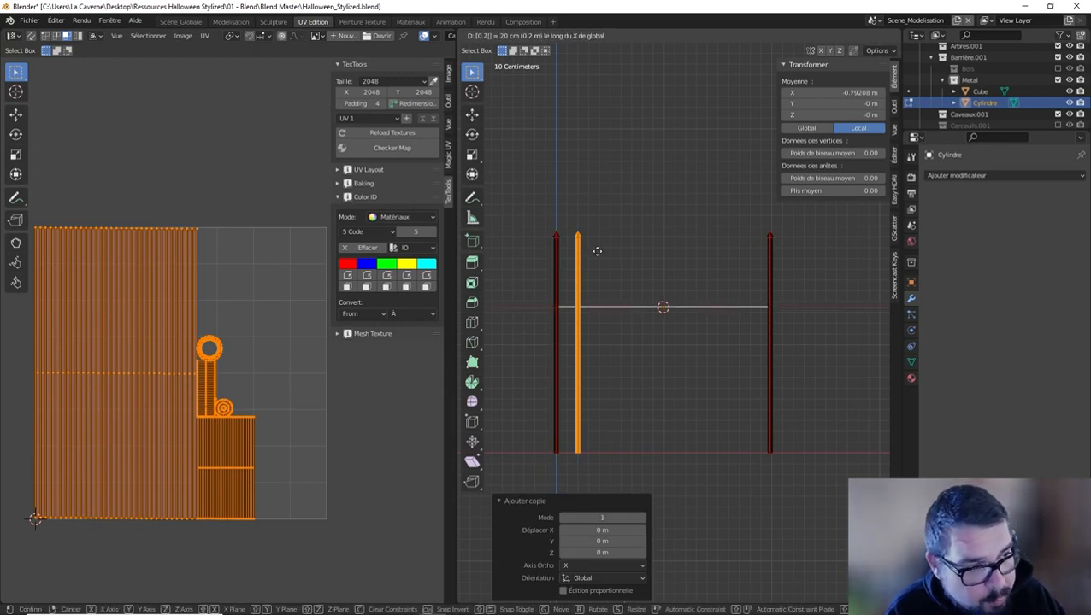
key(BackSpace)
key(BackSpace)
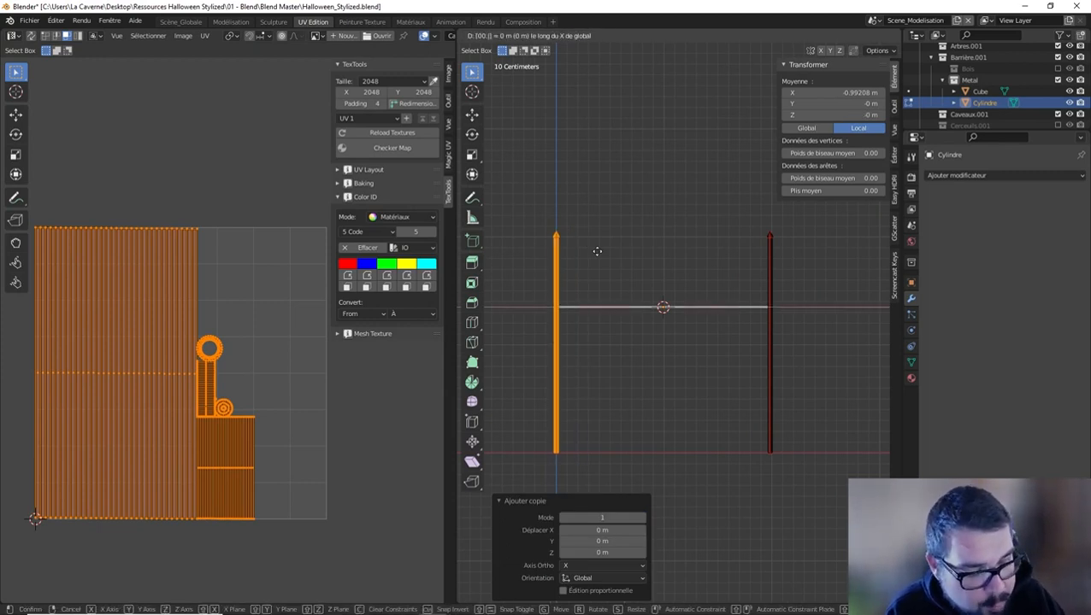
text(.5)
key(Return)
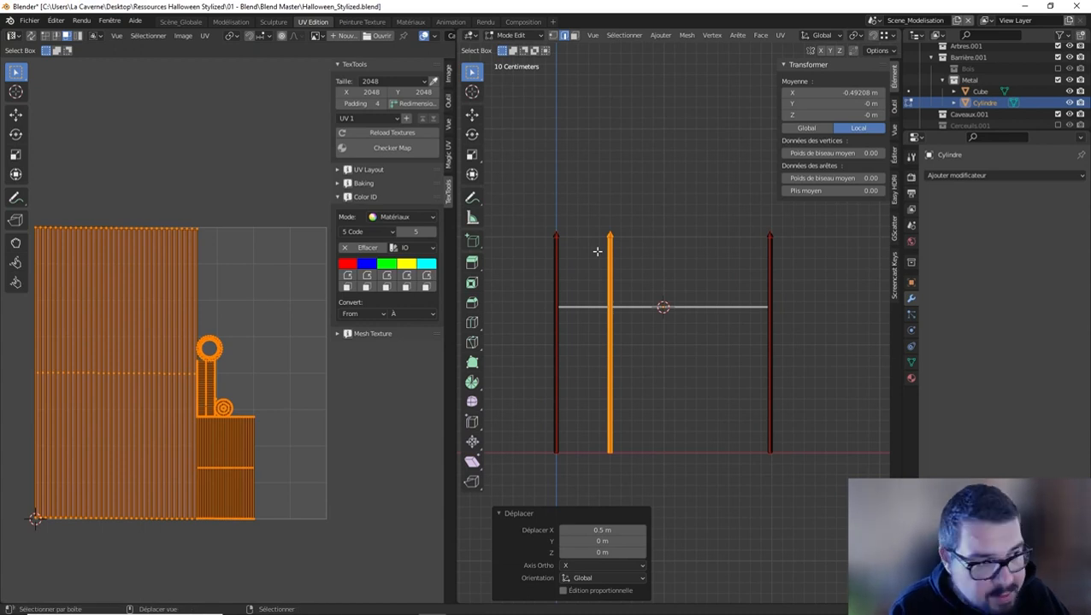
Duplicate the newly placed second bar in place
key(ctrl+z)
key(ctrl+shift+z)
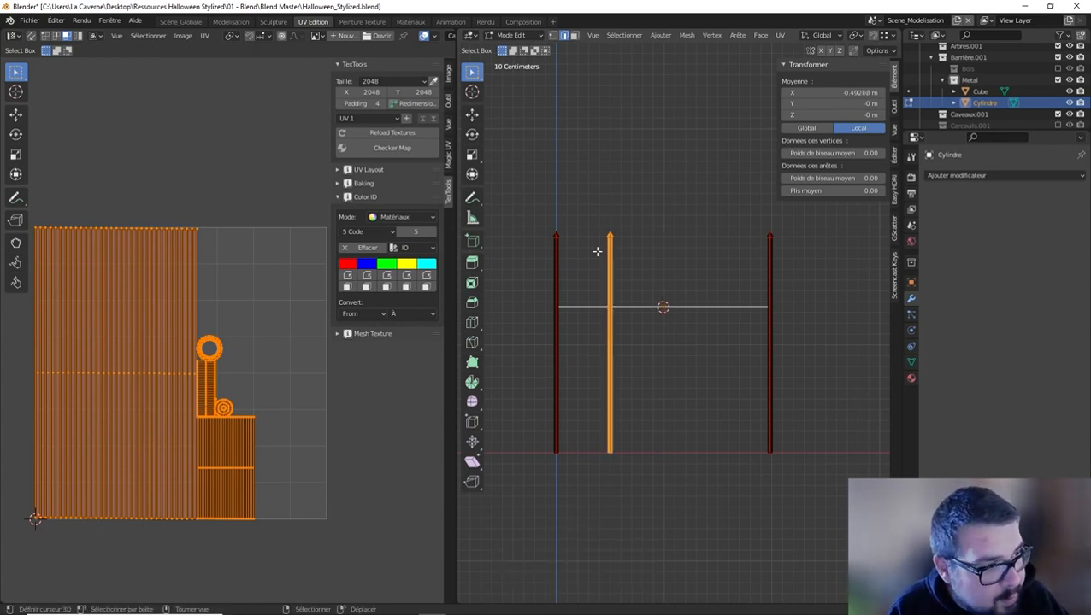
key(Tab)
key(Tab)
key(g)
key(g)
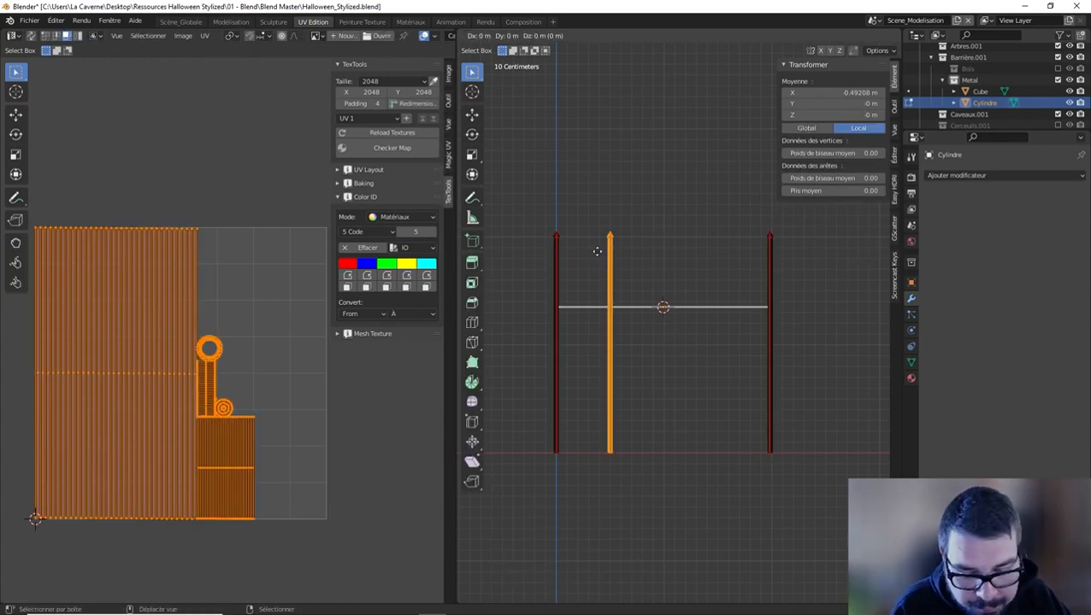
click(597, 251)
text(g)
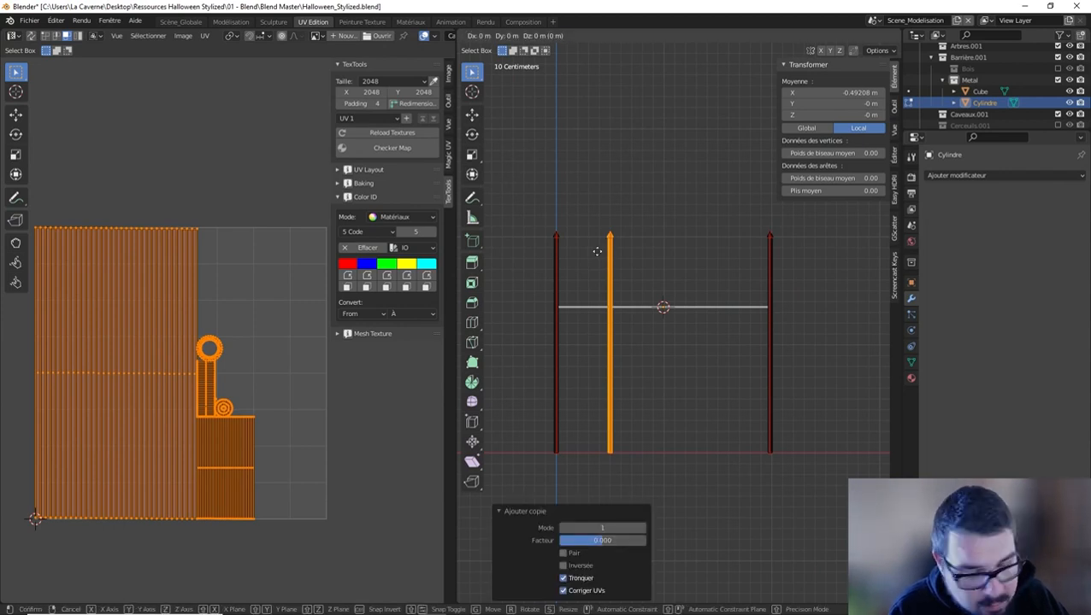
text(x.)
text(.5)
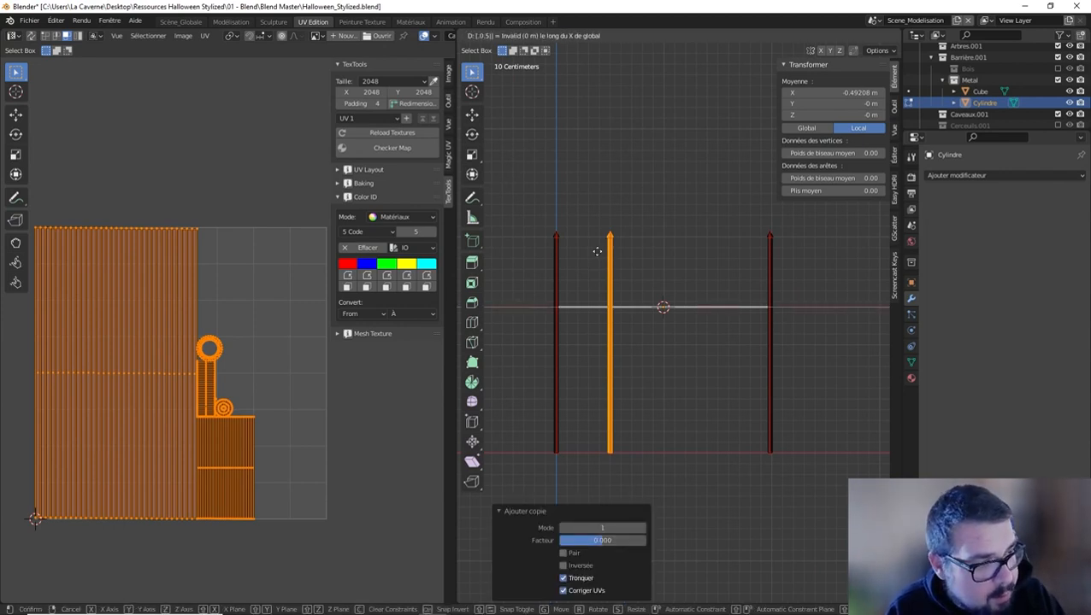
key(BackSpace)
key(BackSpace)
text(0.5)
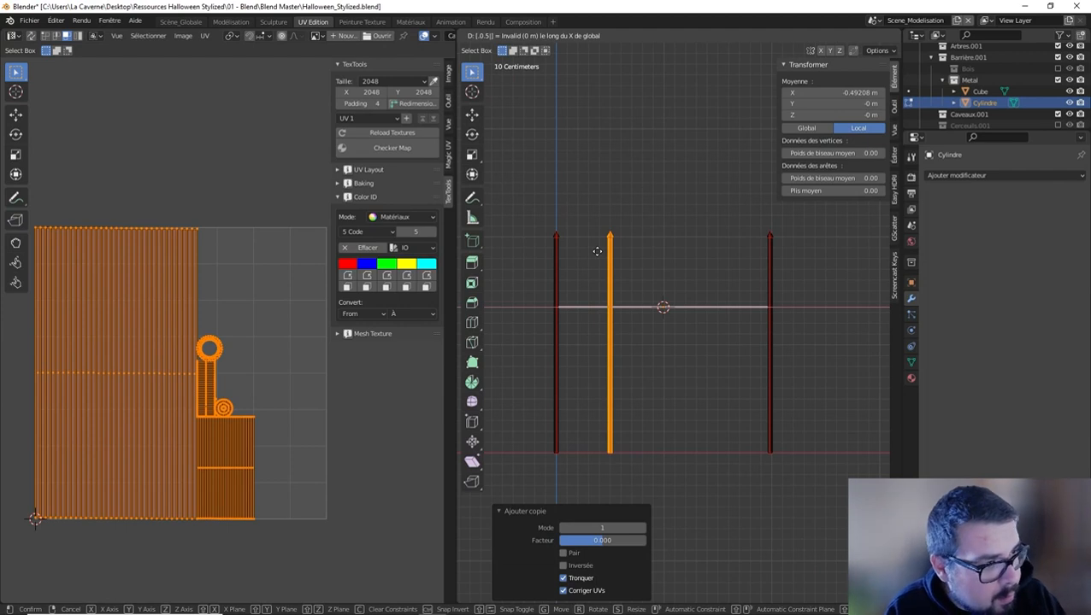
key(BackSpace)
key(BackSpace)
key(Return)
Move the duplicated bar 0.5 m along X to the middle of the crossbar
text(gx0)
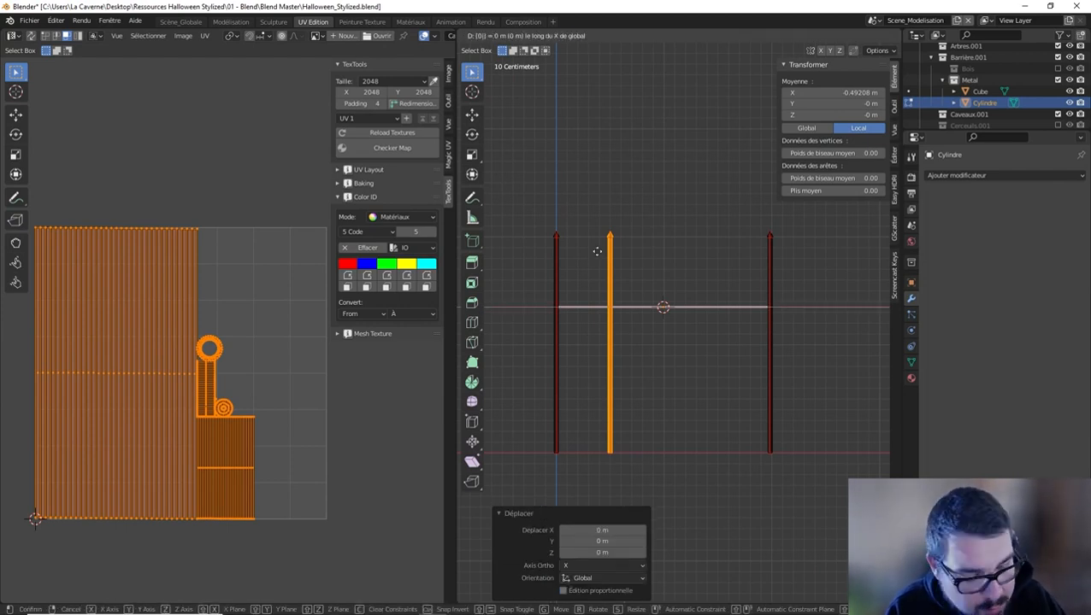
text(.5)
key(Return)
Duplicate the centre bar, move the copy along X to midway between it and the far end bar, and return to Object Mode
key(g)
key(g)
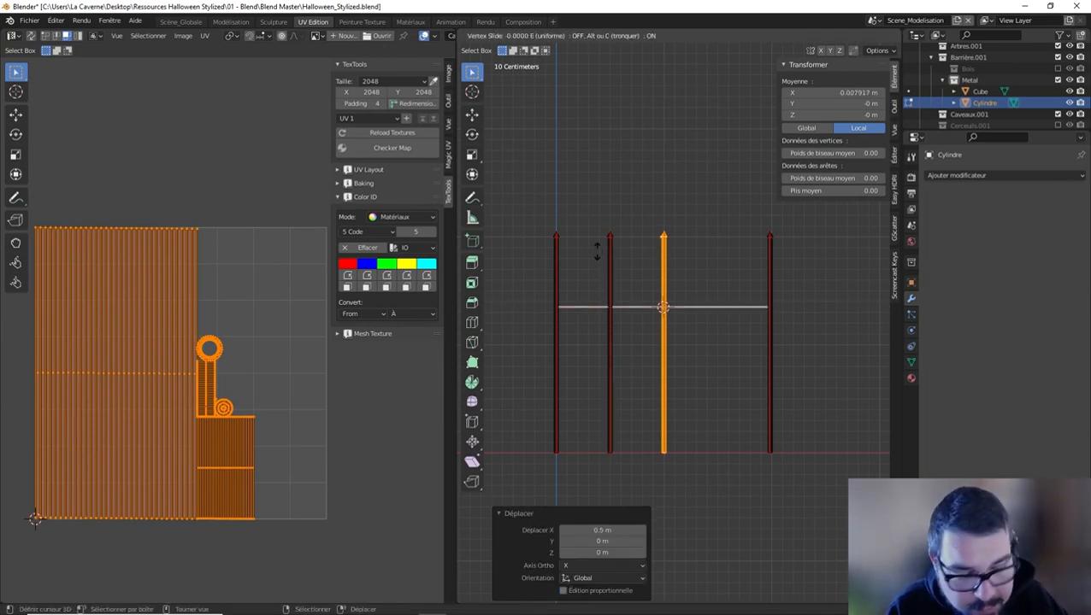
click(597, 251)
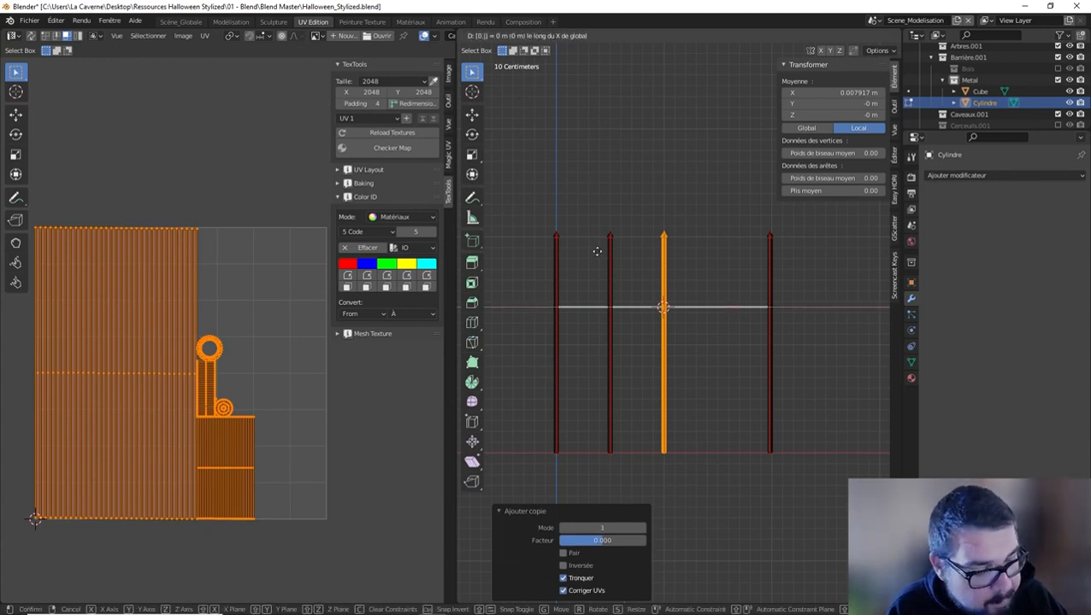
key(ctrl+z)
key(Tab)
Apply the crossbar's scale and rotation, and set its origin to its geometry
middle_drag(630, 278, 634, 370)
click(709, 328)
key(q)
click(578, 329)
key(q)
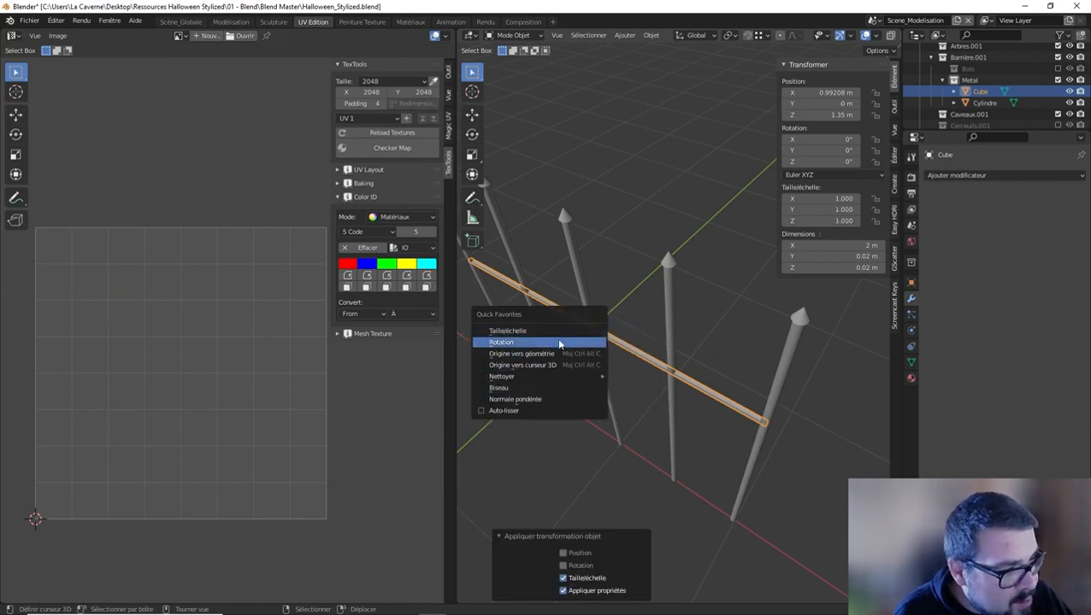
click(555, 340)
key(q)
click(549, 352)
Thin the crossbar by scaling it by 0.75 on Y and Z while keeping its X length
middle_drag(596, 365, 635, 359)
scroll(621, 326, up, 3)
scroll(635, 359, up, 4)
middle_drag(544, 374, 572, 359)
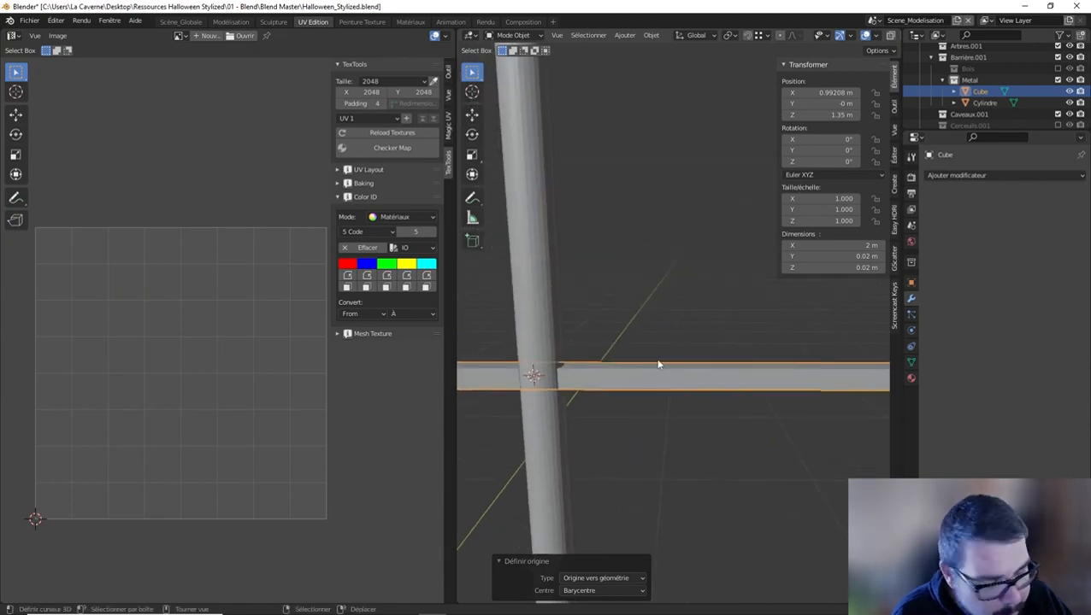
key(s)
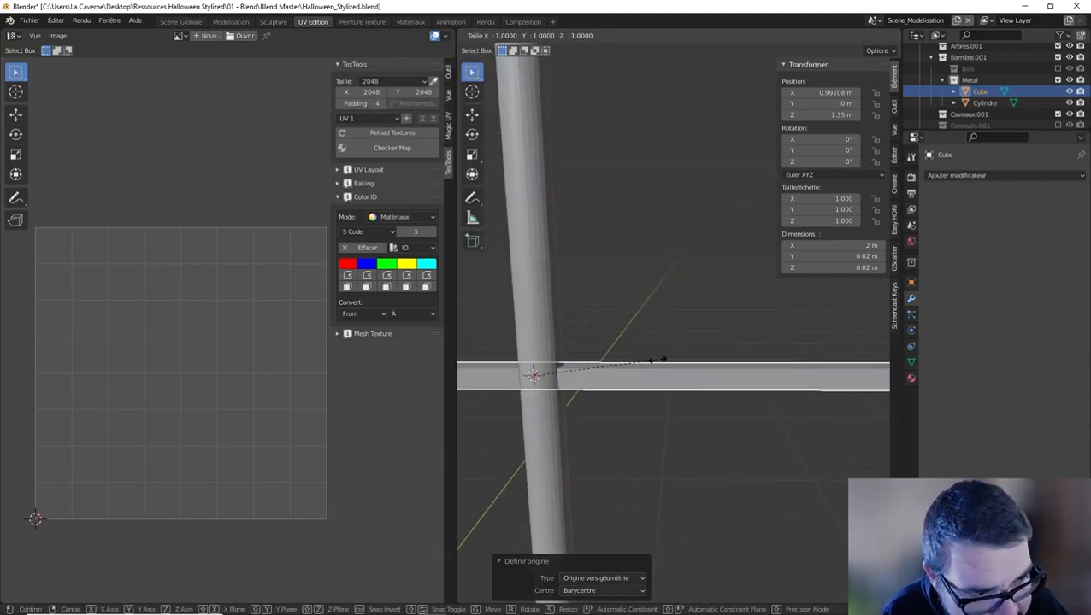
text(x)
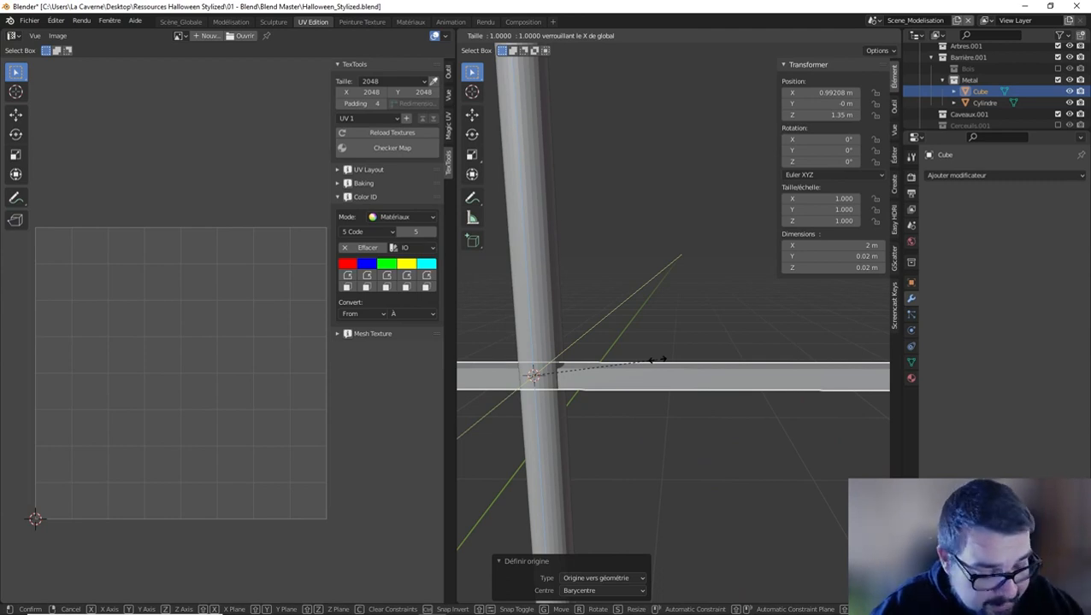
text(0.75)
key(Return)
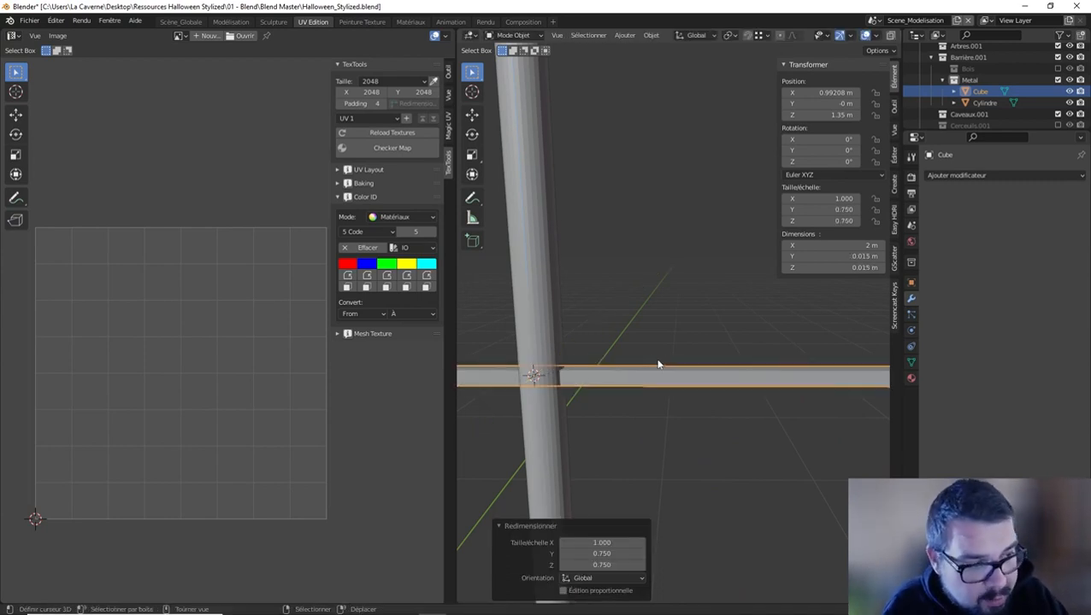
Apply the thinned crossbar's scale and set its origin to its geometry again
key(q)
click(597, 336)
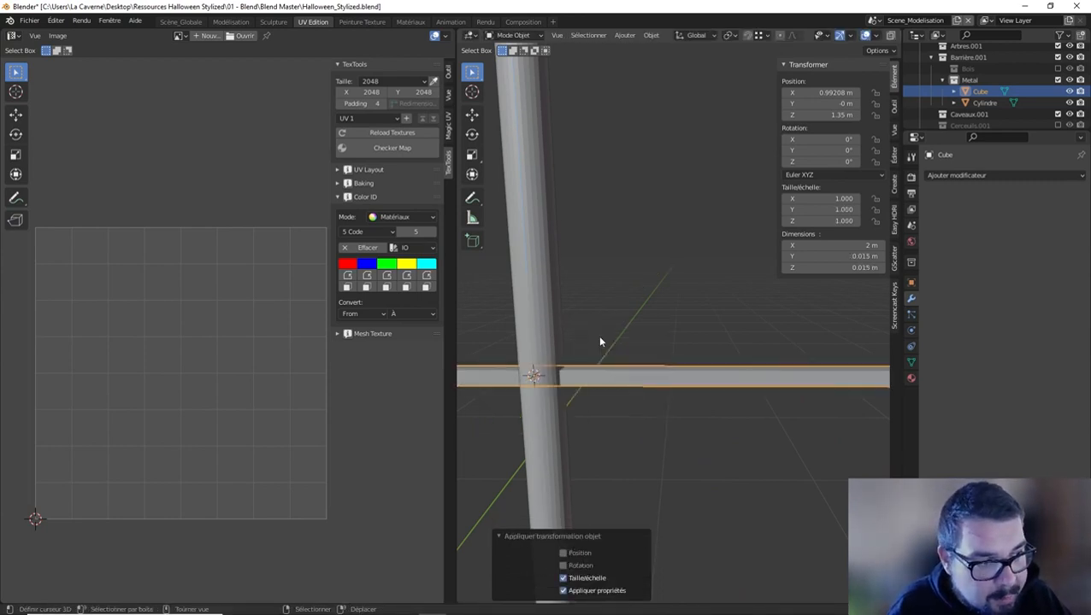
key(q)
click(550, 360)
key(Tab)
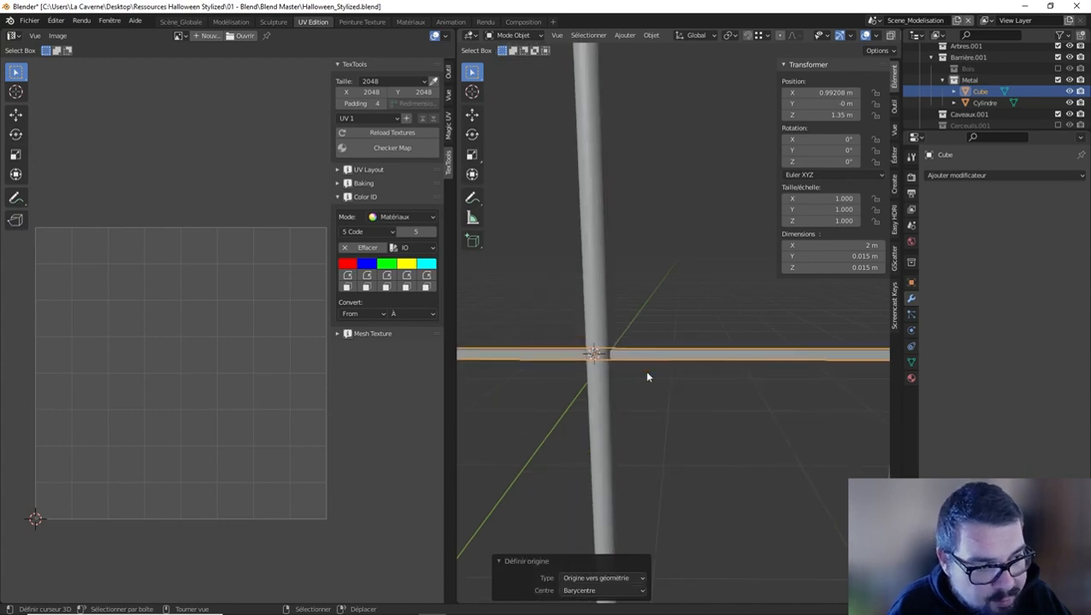
Unwrap the whole crossbar's UVs with the angle-based method in Edit Mode, and return to Object Mode
key(ctrl+e)
click(648, 374)
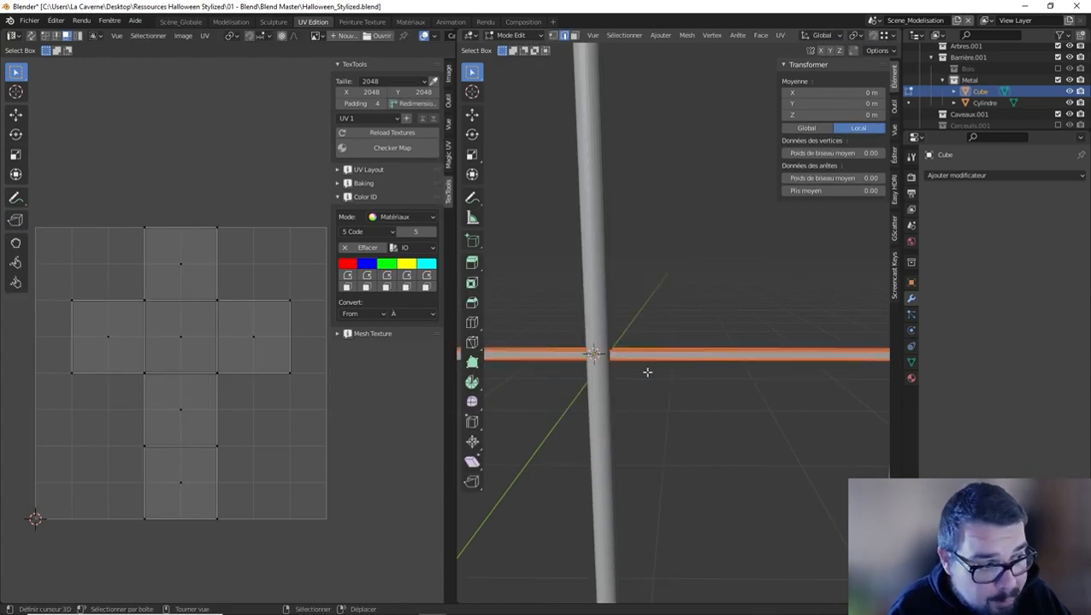
key(u)
click(606, 214)
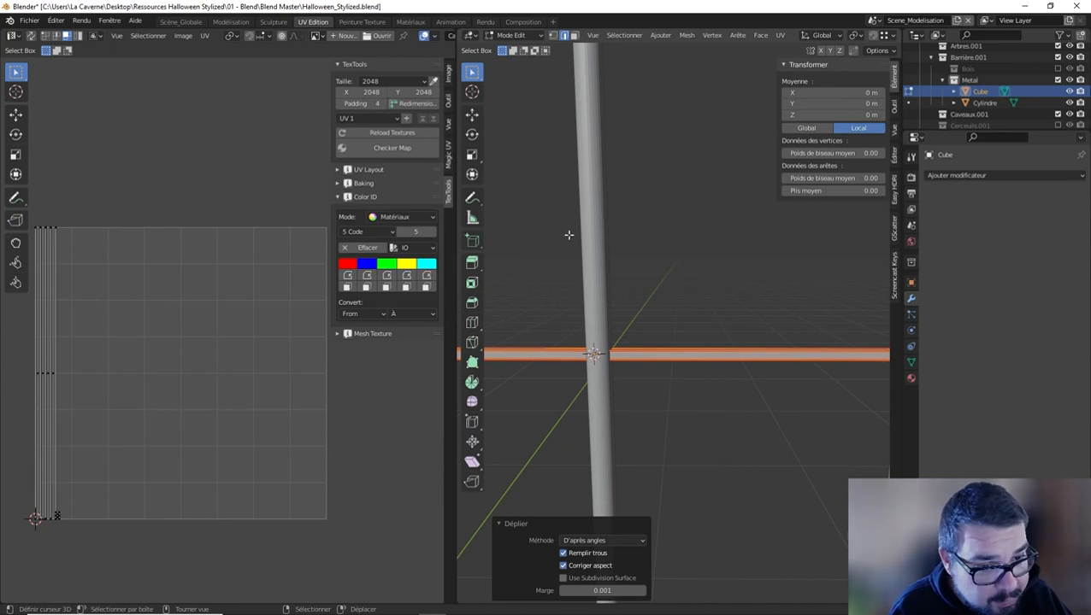
key(Tab)
Raise the crossbar about 0.29 m along Z to just below the bar points, working in front view
scroll(718, 352, down, 5)
key(KP_1)
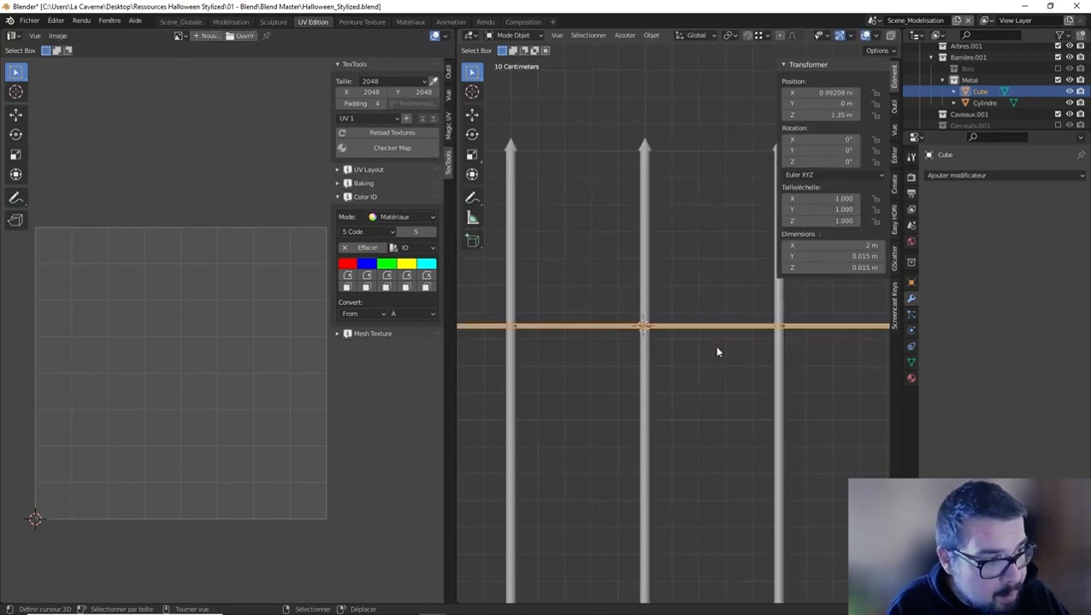
scroll(719, 352, down, 3)
key(g)
key(z)
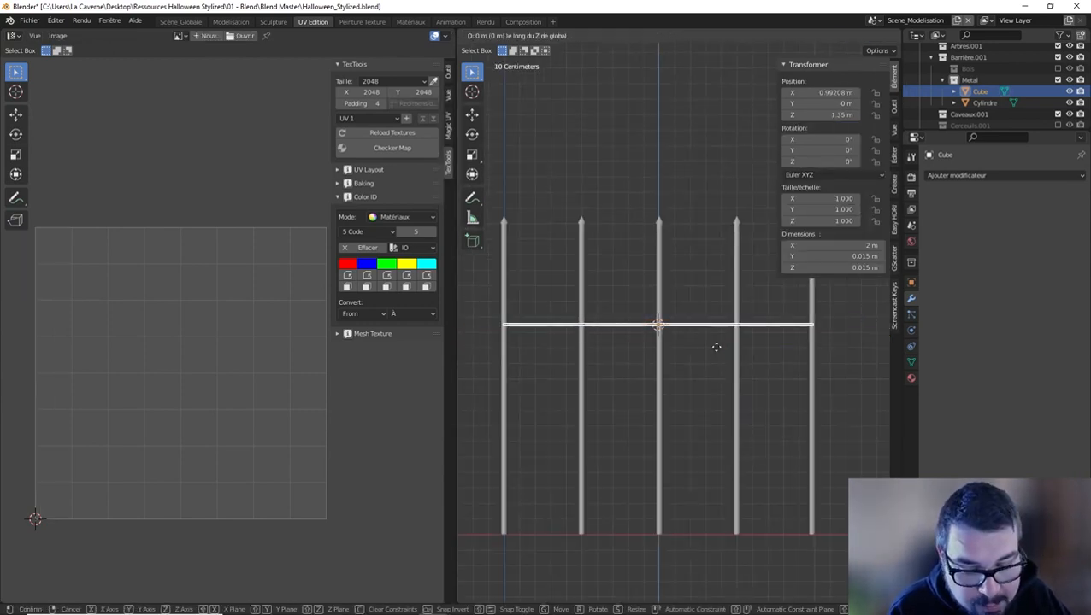
click(730, 294)
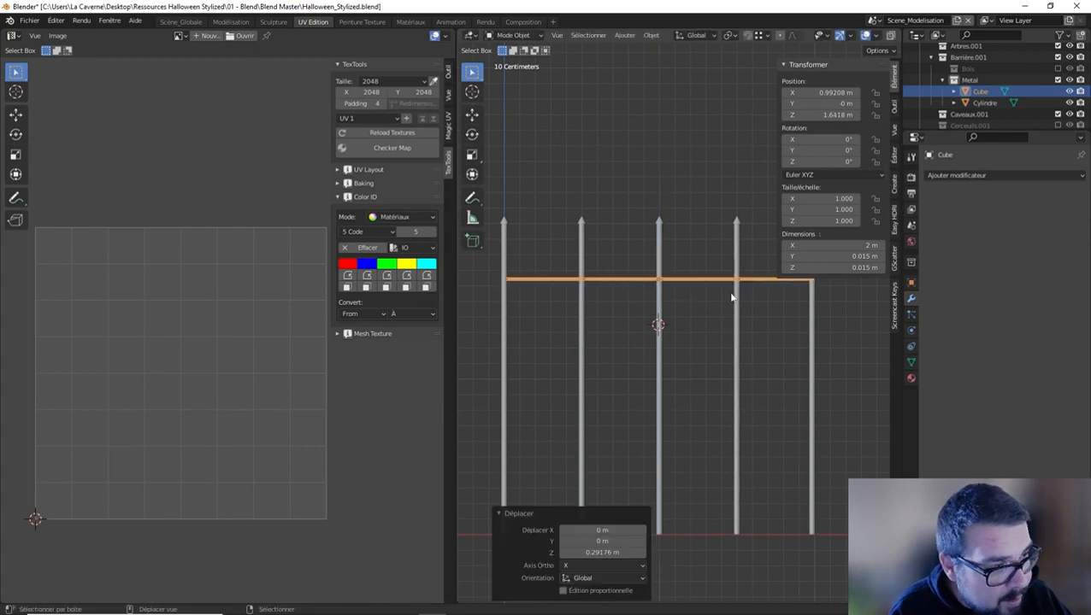
Duplicate the crossbar down along Z by about 0.42 m, and duplicate that copy a further 0.44 m down
key(shift+d)
key(z)
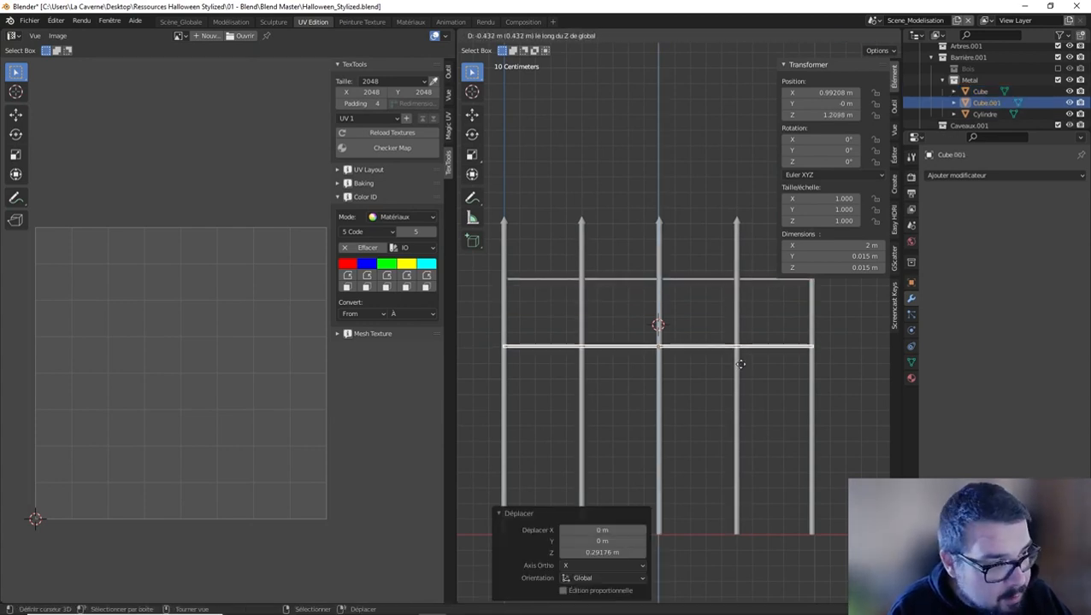
click(741, 366)
key(shift+d)
key(z)
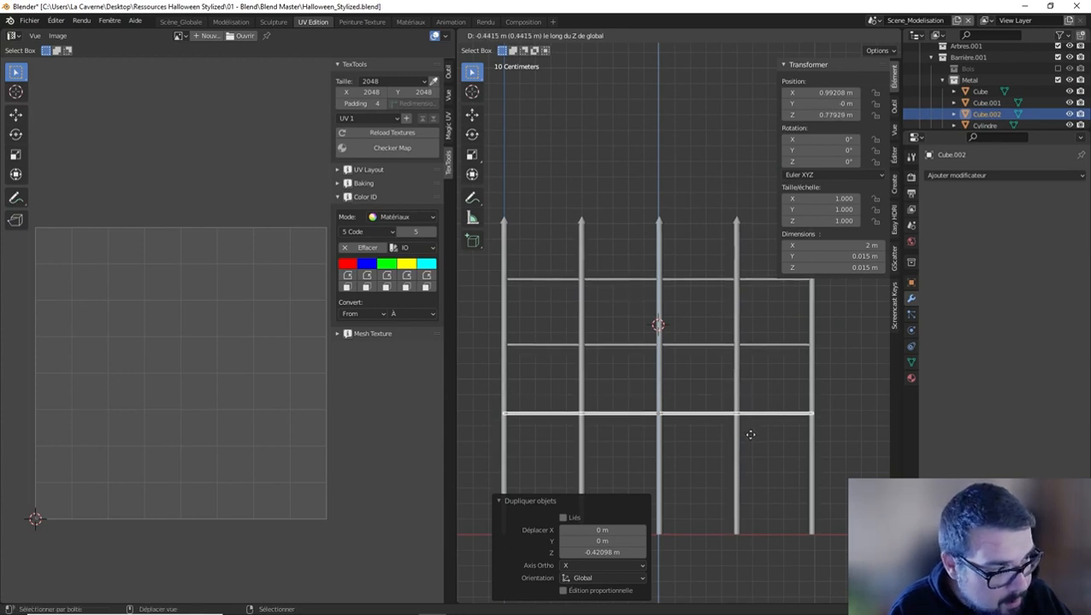
click(750, 434)
Duplicate the lowest crossbar and place the copy about 0.47 m below it along Z, near the feet of the bars
shift+middle_drag(757, 486, 754, 389)
key(shift+d)
key(z)
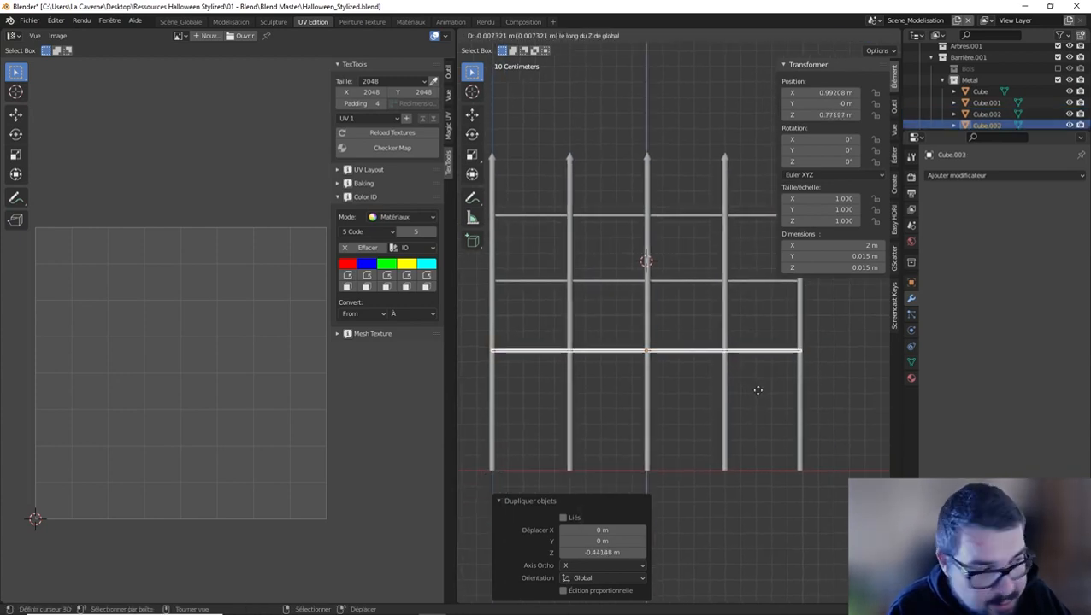
click(763, 474)
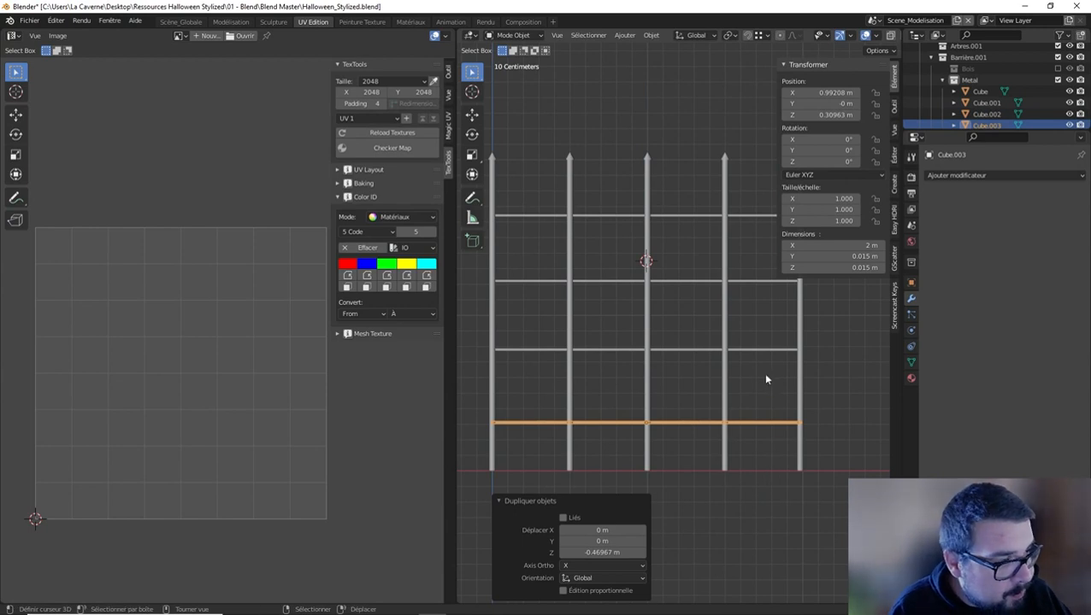
middle_drag(766, 380, 791, 391)
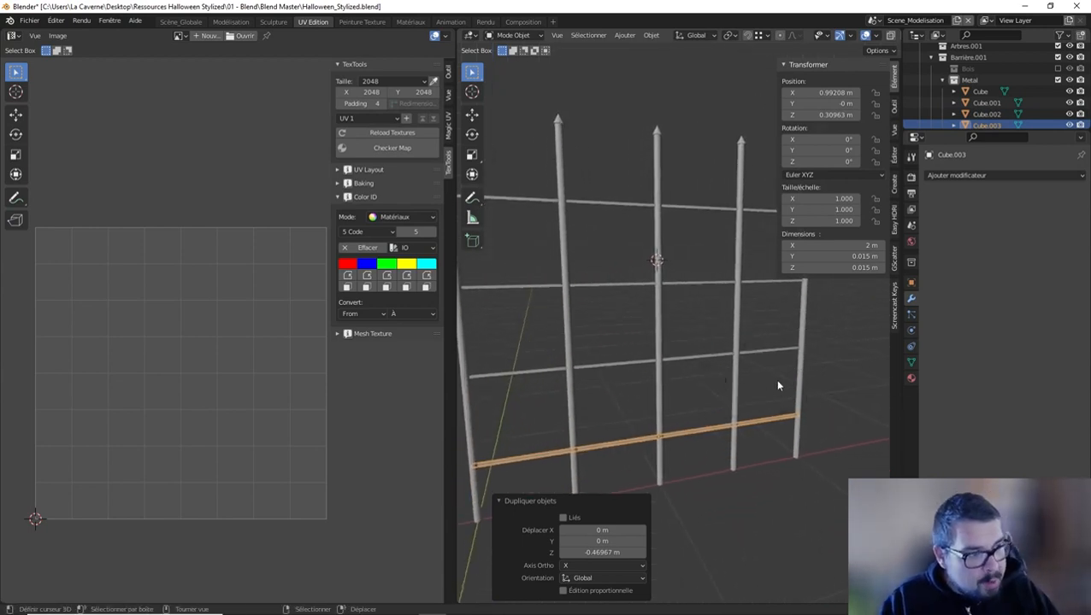
key(a)
click(746, 240)
key(a)
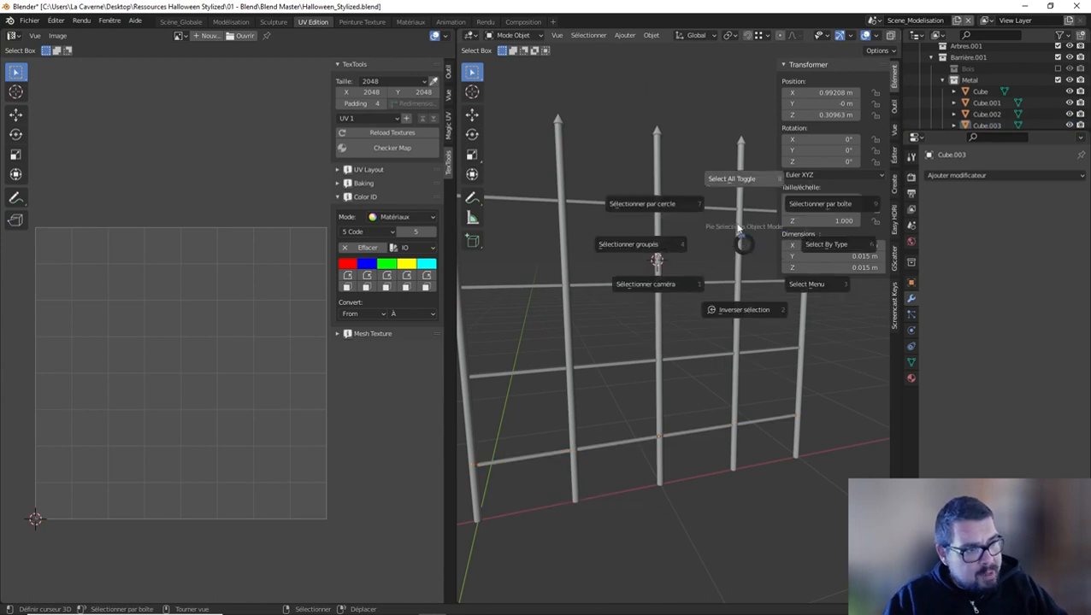
click(720, 165)
middle_drag(712, 207, 745, 299)
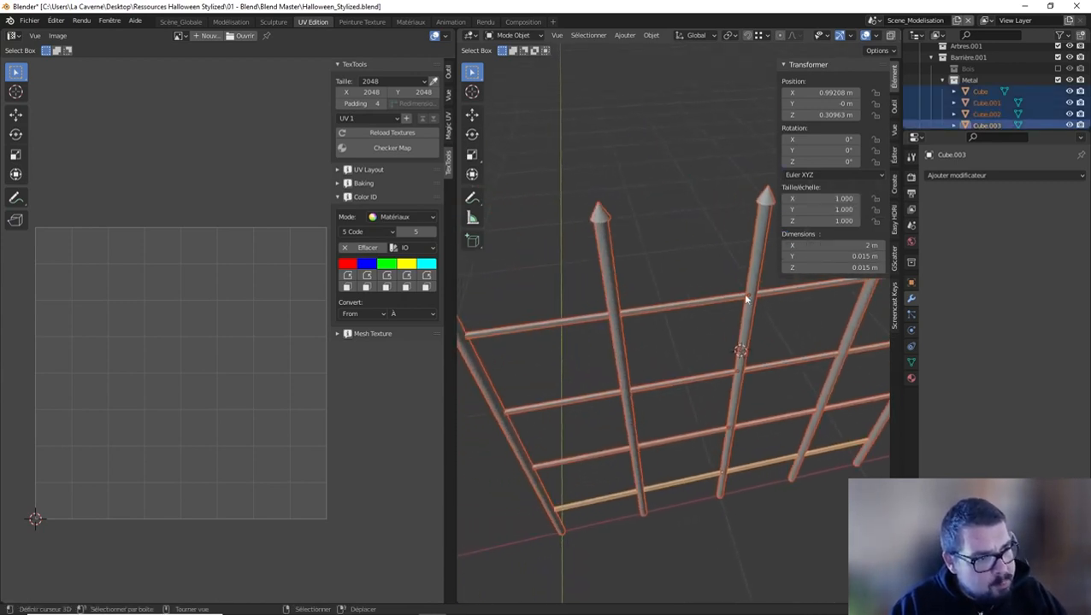
Add Bevel and Weighted Normal modifiers to the topmost crossbar, and enable Auto Smooth on it
click(701, 303)
key(KP_Decimal)
key(q)
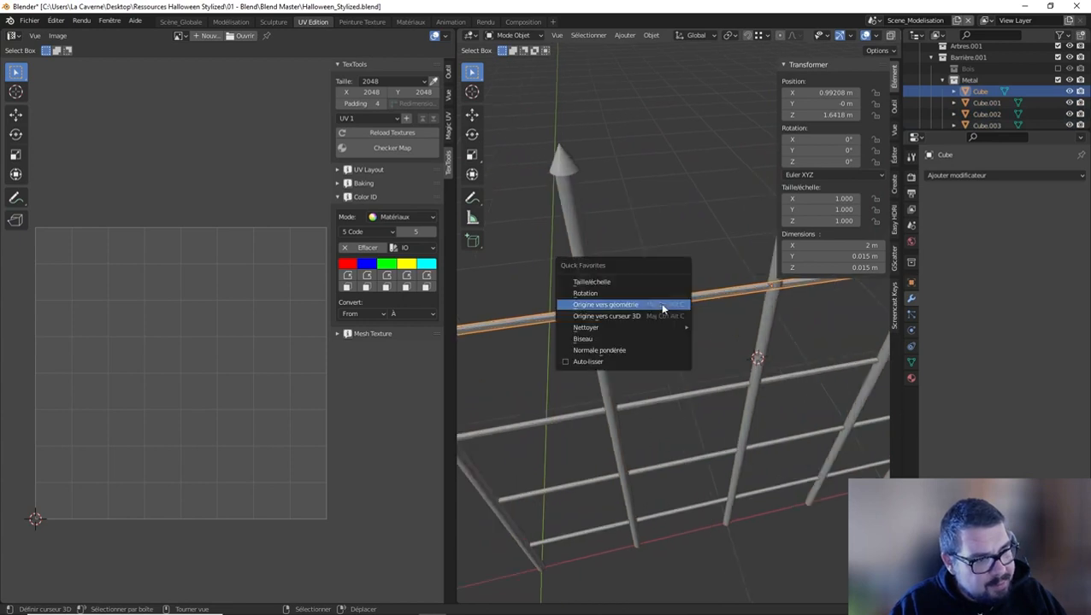
click(617, 341)
key(q)
click(612, 352)
key(q)
click(602, 360)
Set the crossbar's bevel width type to Absolute and its amount to 0.005 m
scroll(721, 345, up, 2)
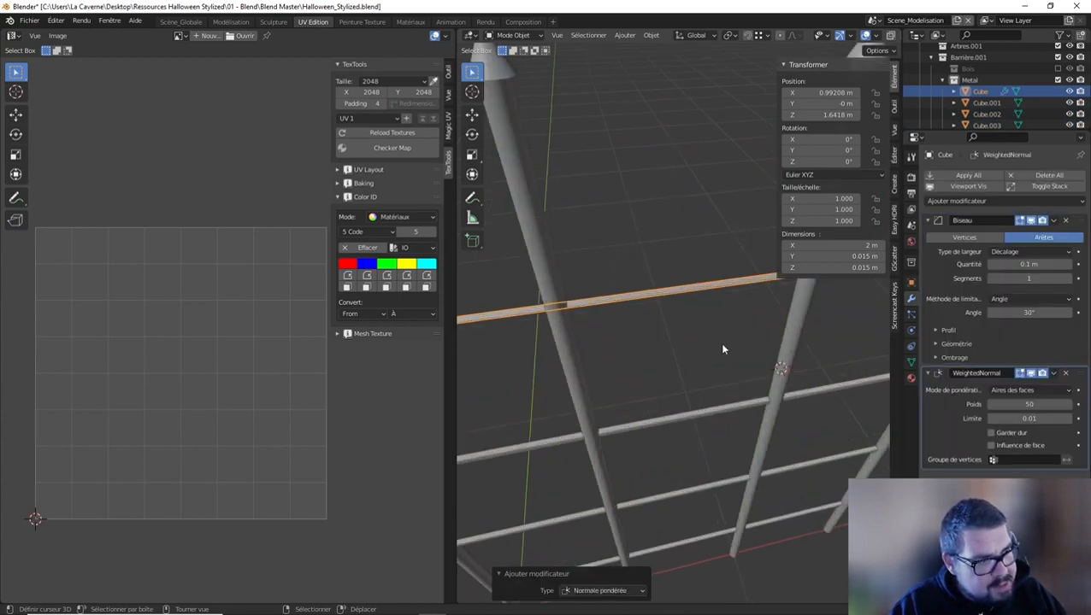
scroll(722, 349, up, 5)
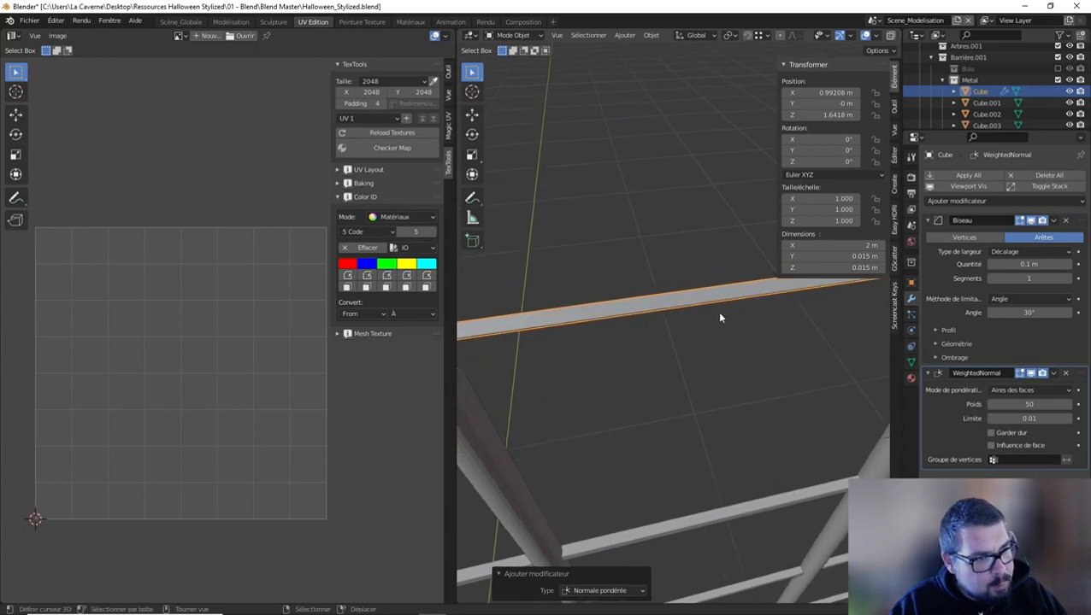
middle_drag(720, 318, 698, 299)
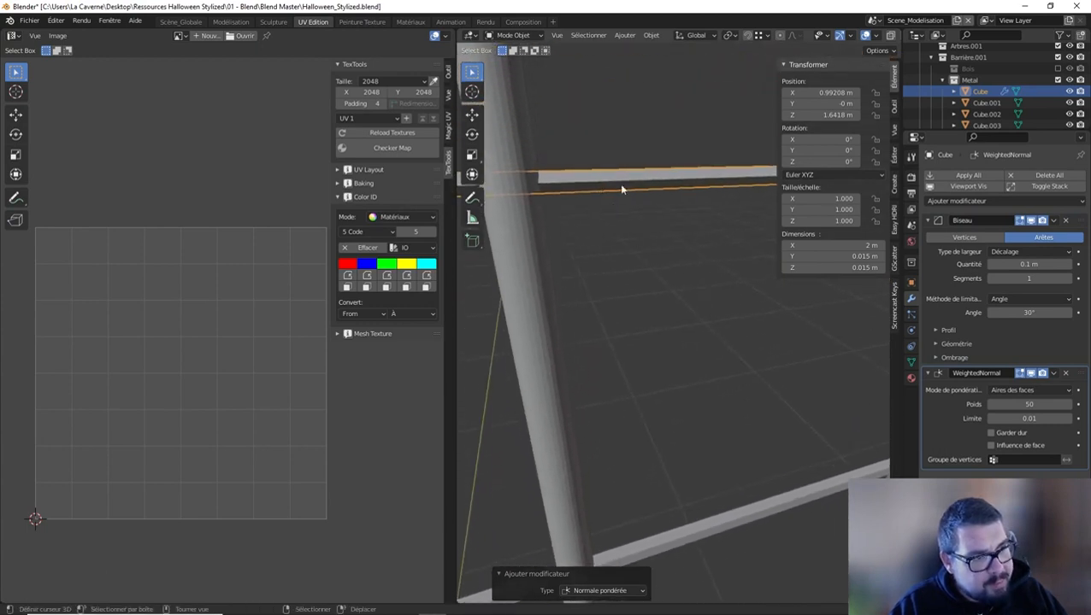
click(1015, 253)
click(1011, 315)
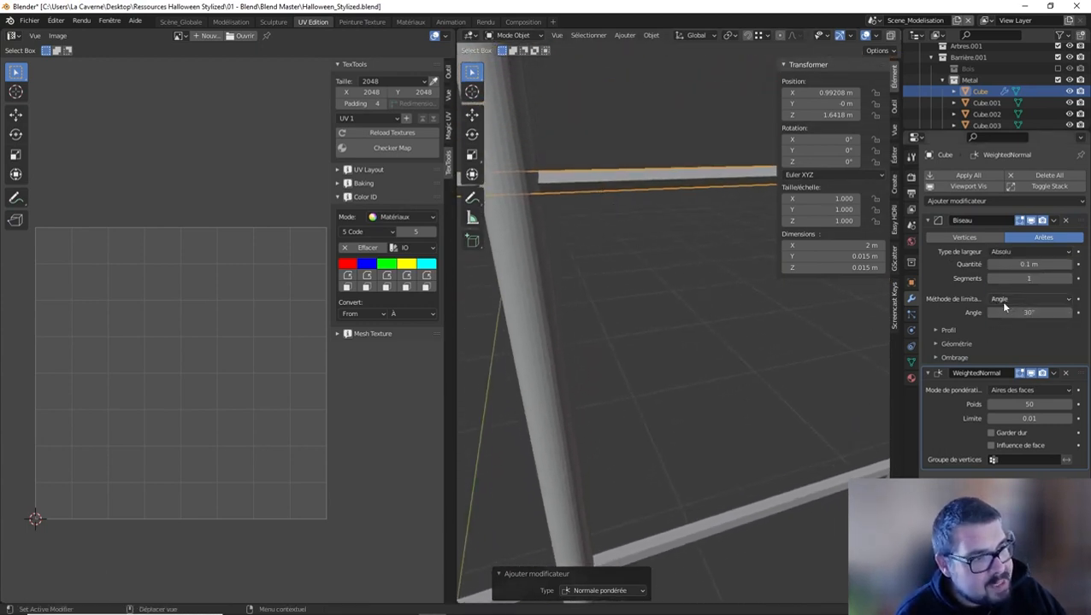
click(1030, 264)
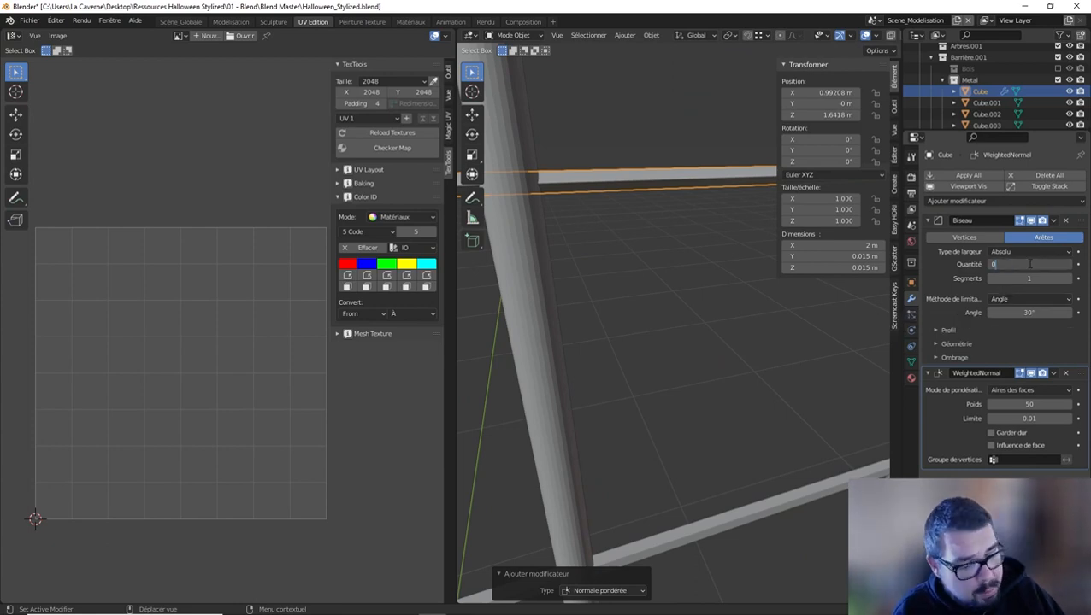
key(Return)
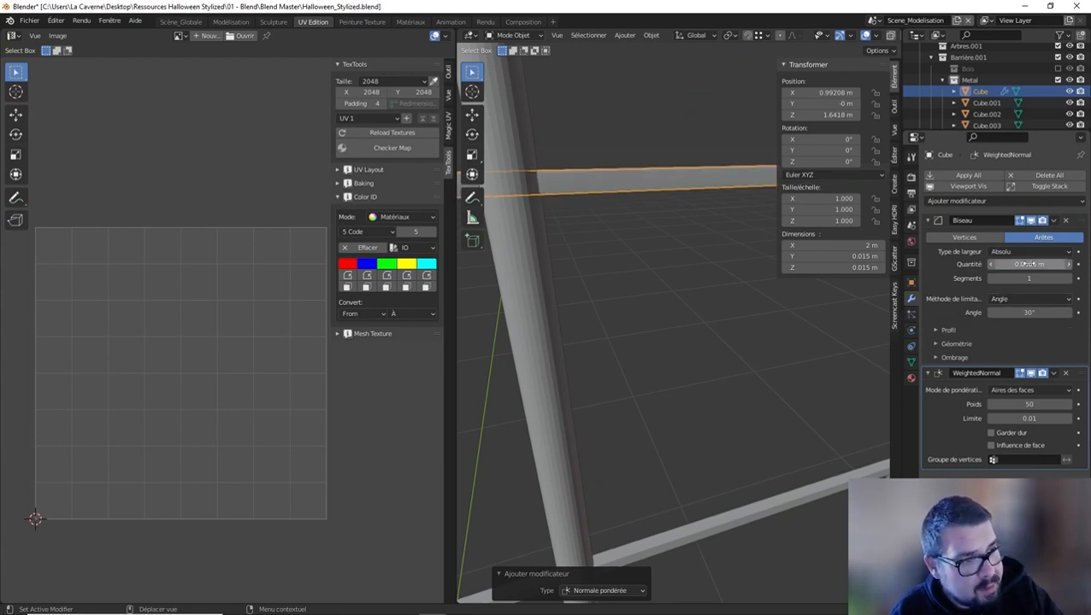
click(1027, 264)
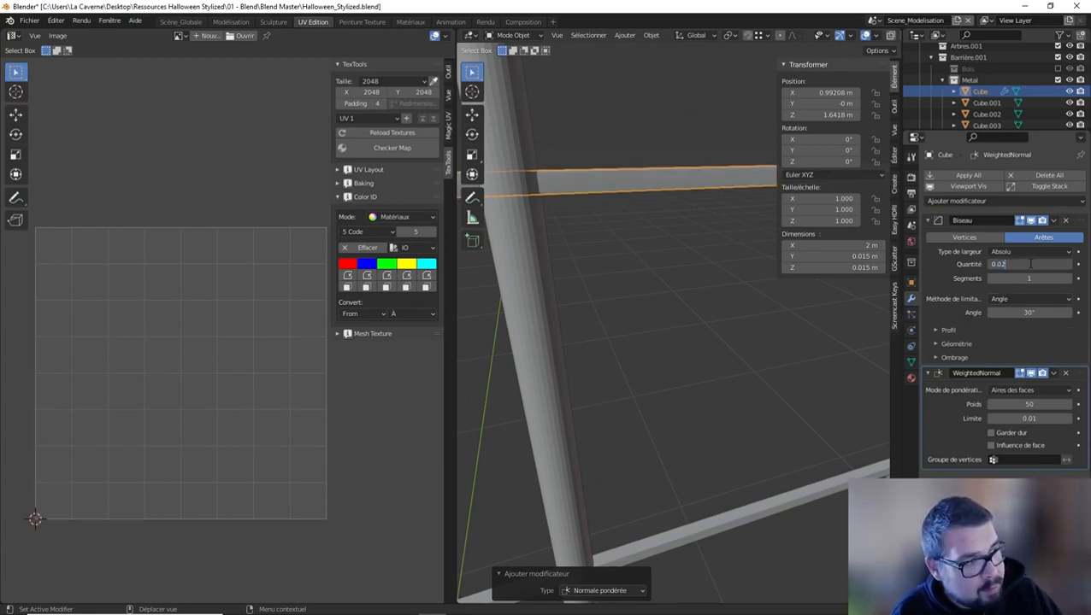
key(Return)
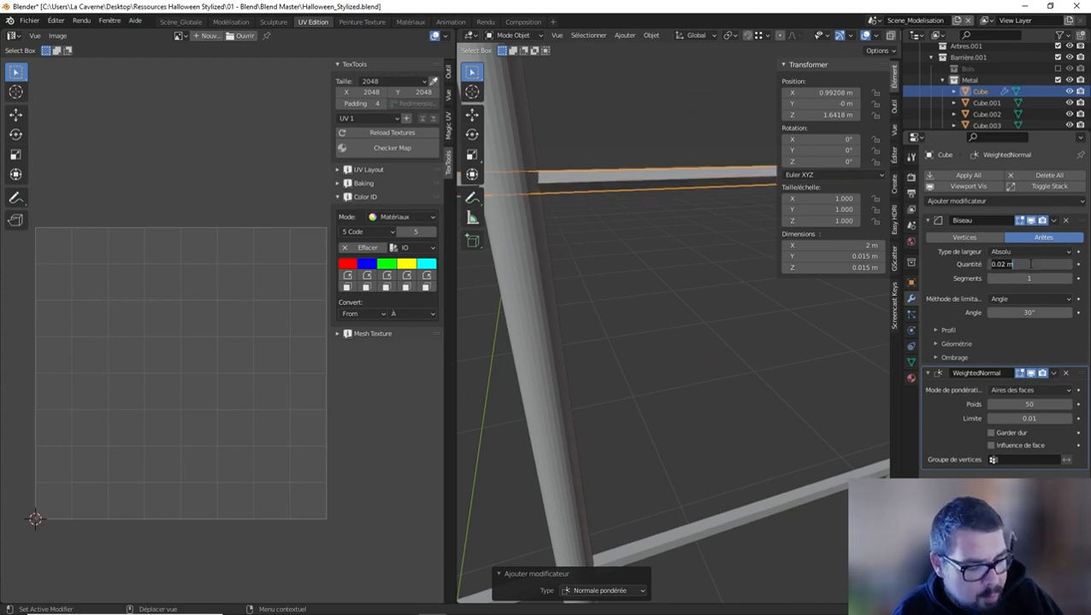
key(Return)
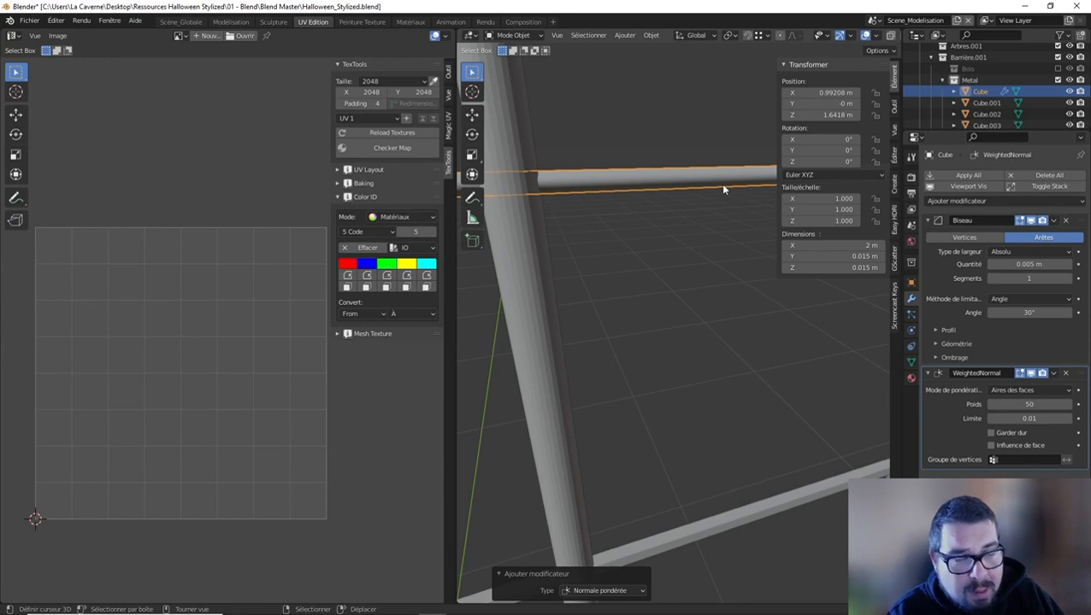
Set the bevel to 2 segments and the Weighted Normal weight to 100, with everything deselected
click(1074, 279)
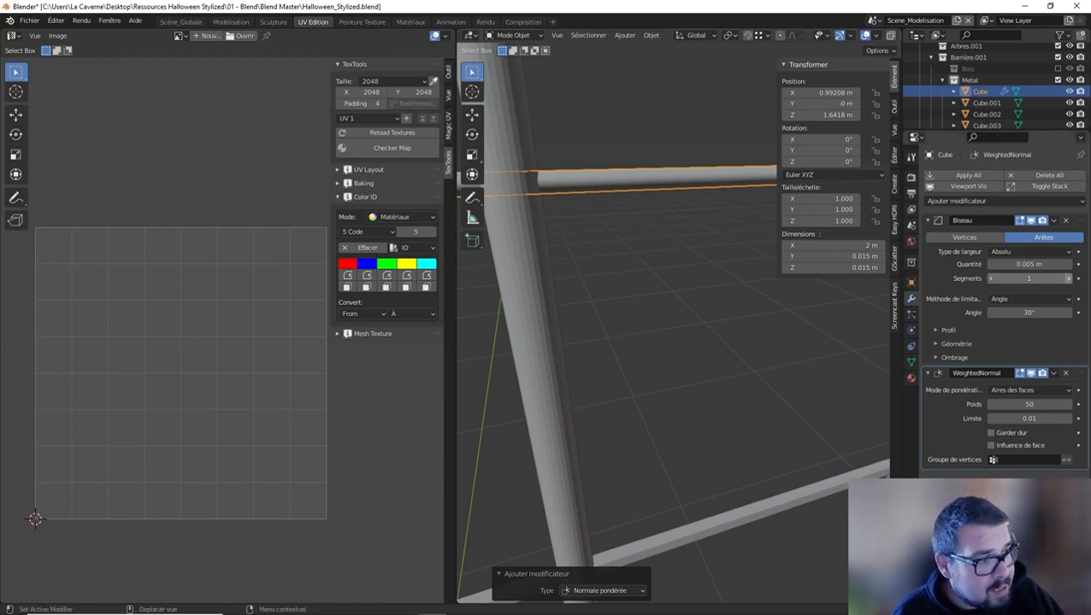
key(a)
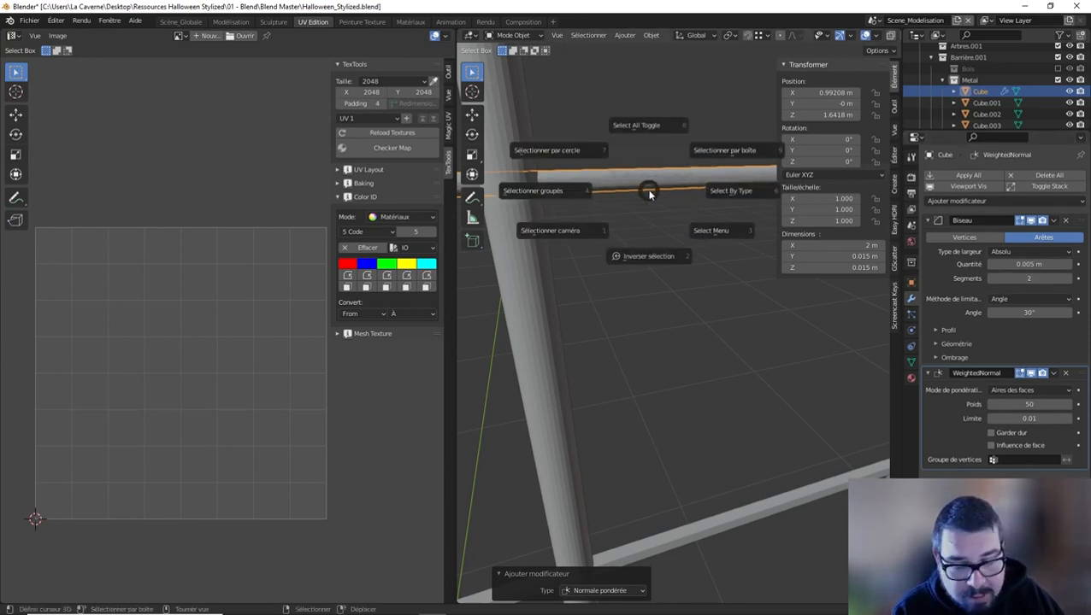
click(658, 165)
middle_drag(660, 166, 634, 197)
shift+middle_drag(594, 346, 721, 305)
scroll(619, 333, down, 5)
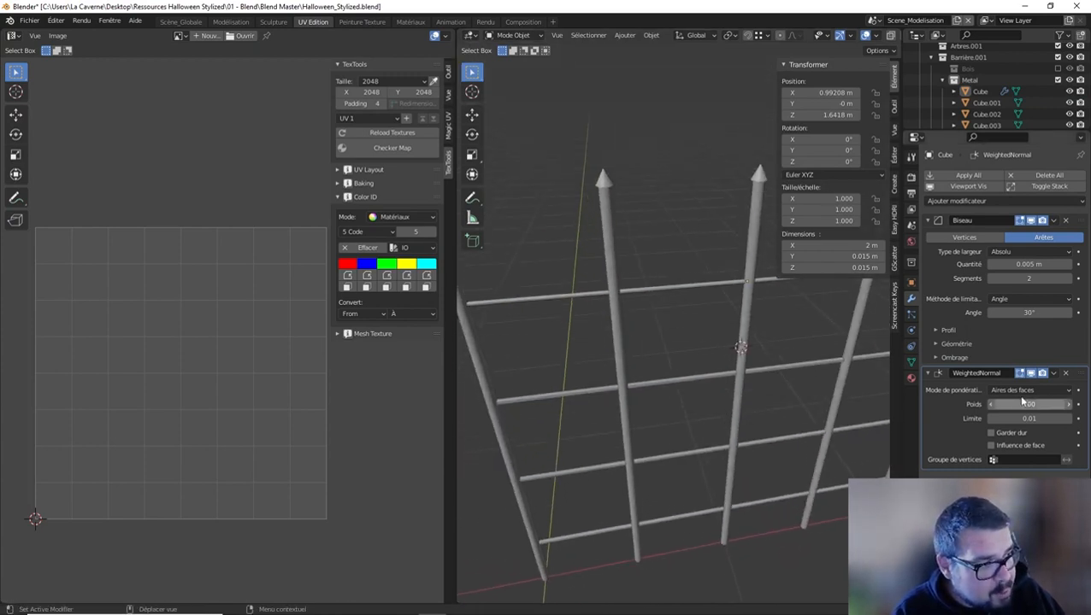
Copy the topmost crossbar's modifiers to all the other bars and crossbars
click(716, 284)
key(a)
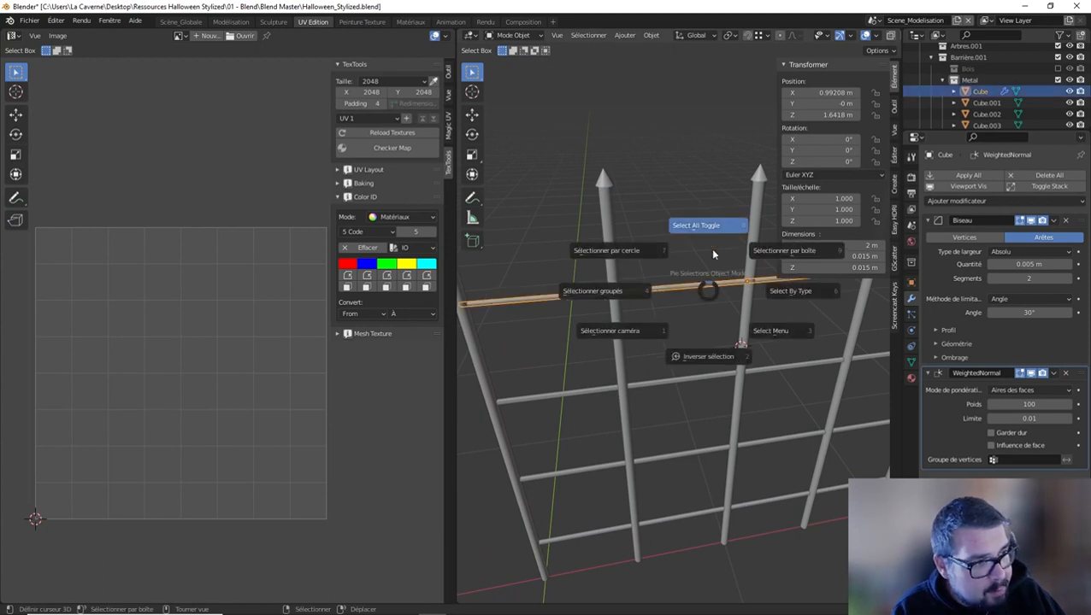
click(702, 198)
key(ctrl+l)
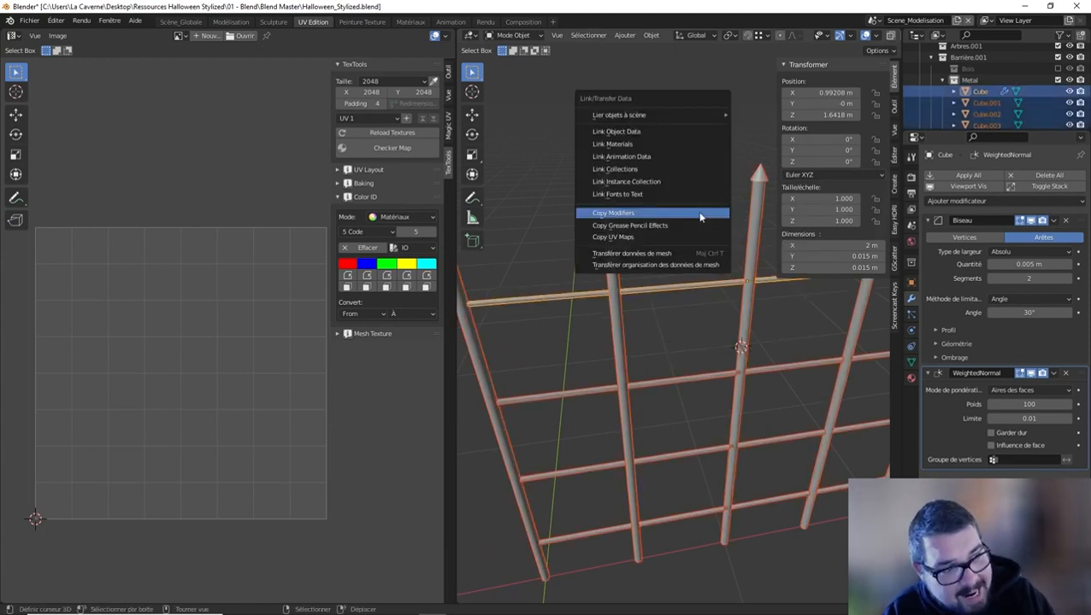
click(699, 213)
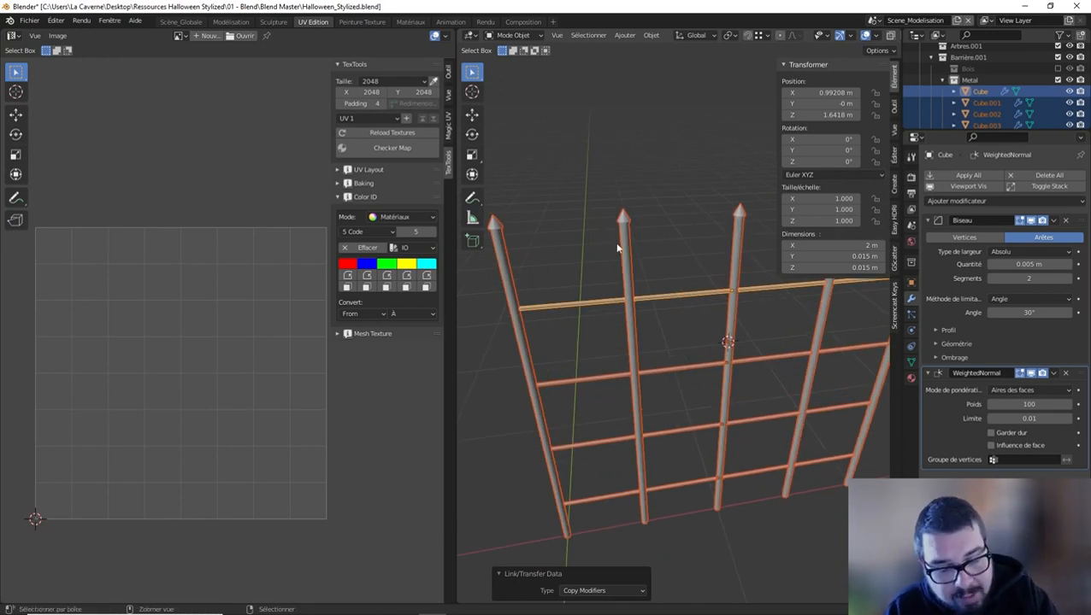
Join all fence parts into one object, apply its scale and rotation, and set its origin to its geometry
key(ctrl+j)
key(q)
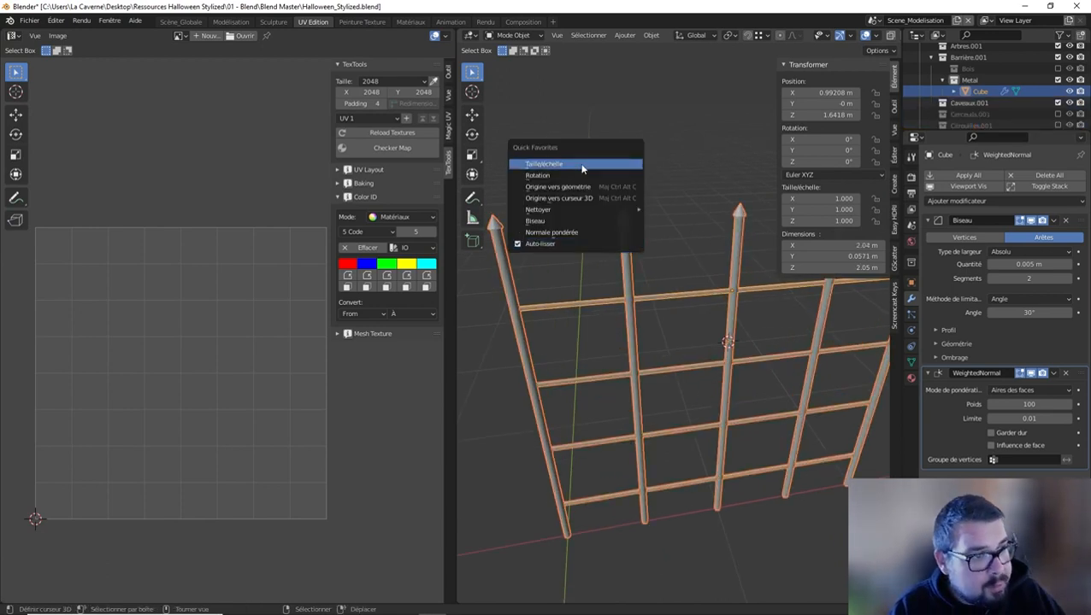
click(582, 165)
key(q)
click(554, 175)
key(q)
click(533, 187)
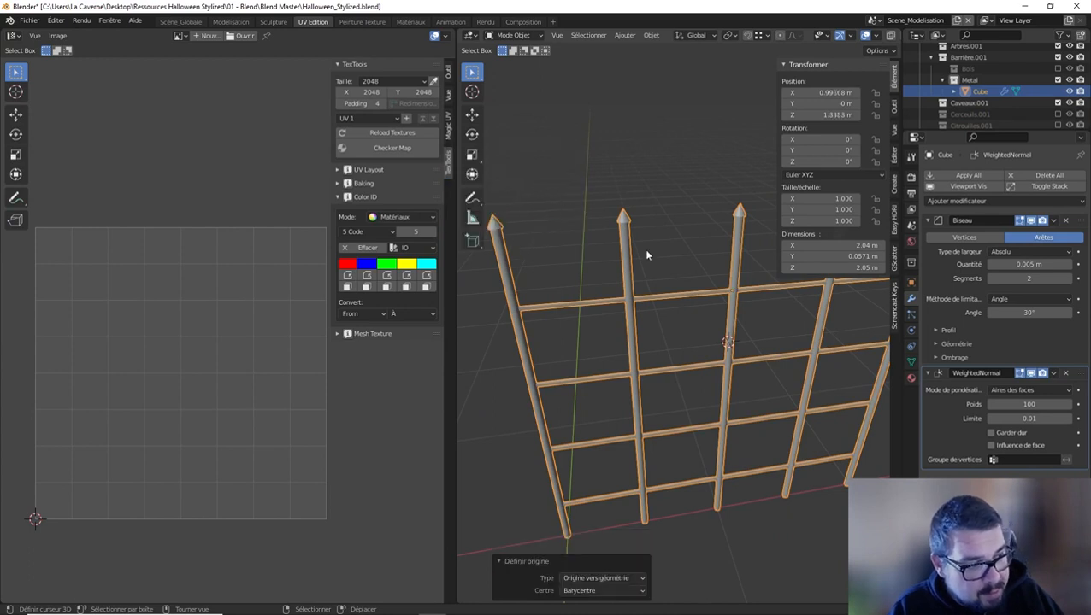
Reset the 3D cursor to the world origin and move the fence about -1 m along X to centre it there
key(KP_1)
scroll(701, 380, down, 2)
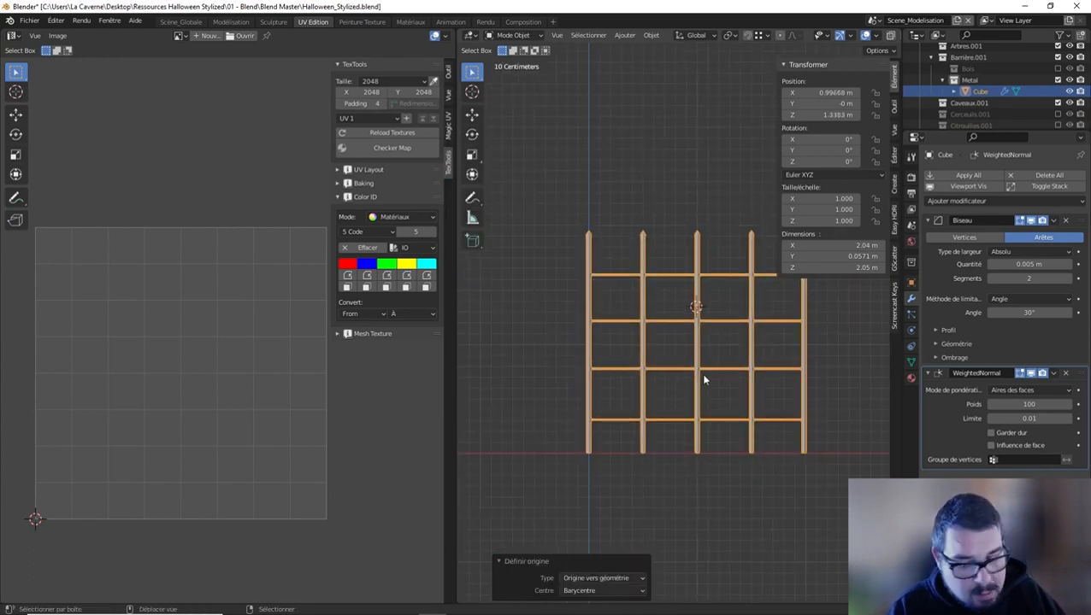
key(shift+c)
shift+drag(699, 375, 822, 366)
scroll(822, 366, down, 2)
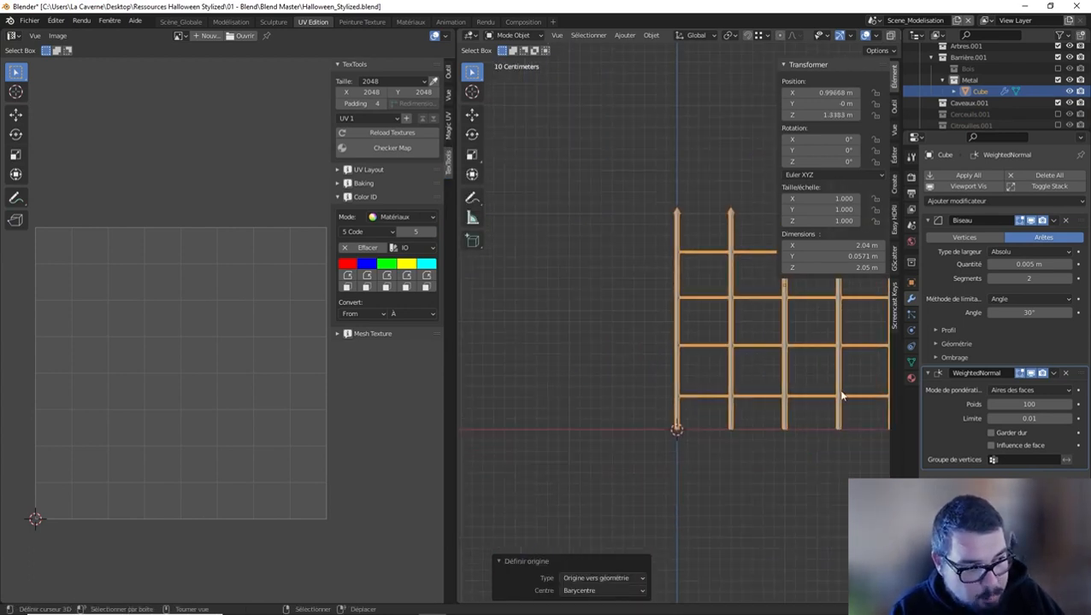
key(g)
key(x)
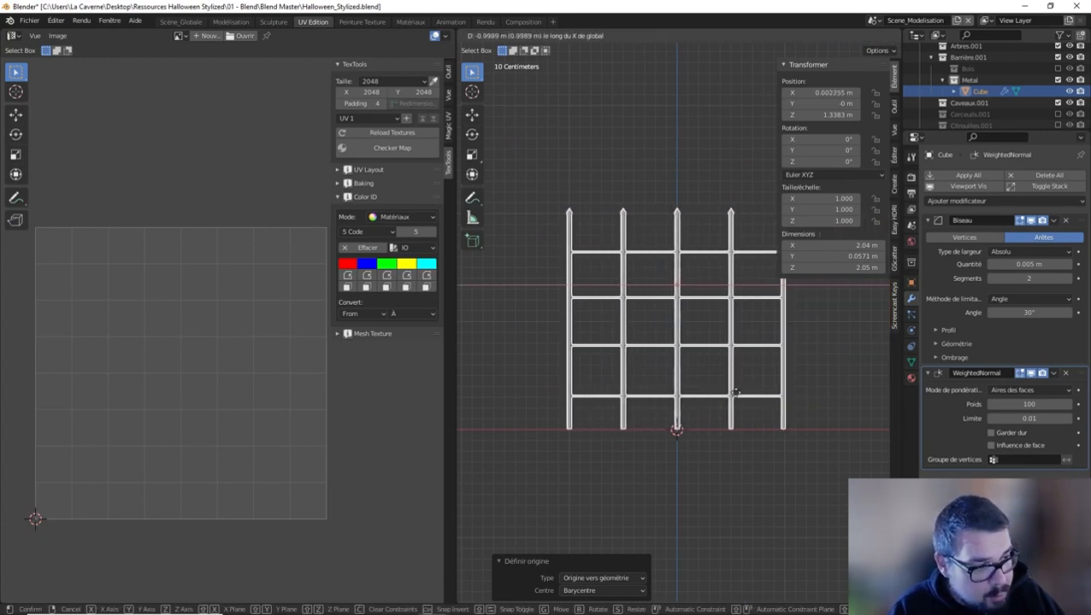
click(738, 398)
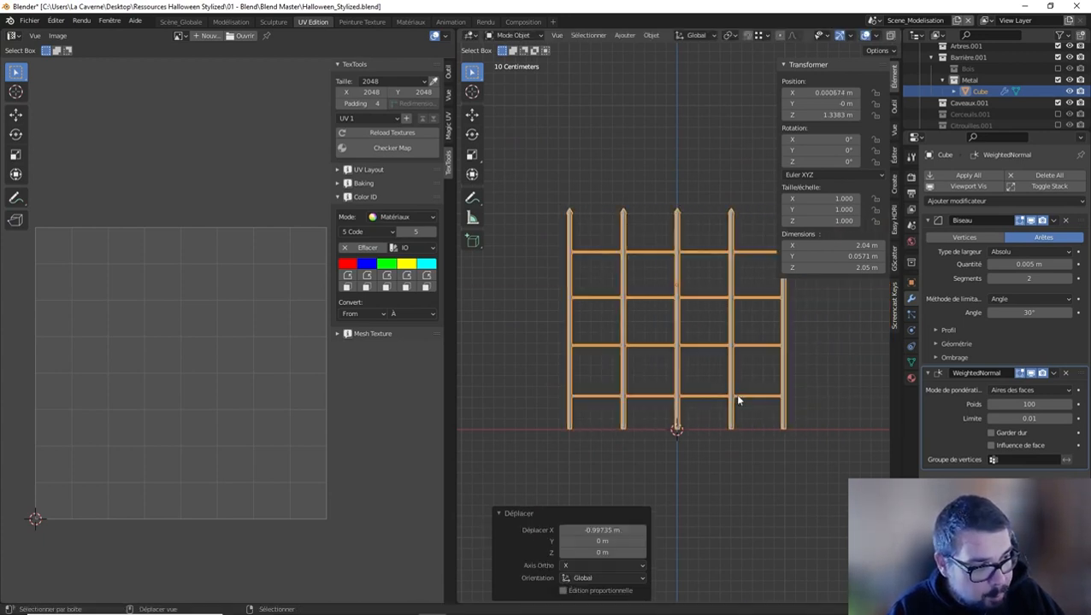
Select the whole fence mesh in Edit Mode, average the scale of its UV islands and pack them with a 0.001 margin
middle_drag(737, 391, 776, 356)
key(Tab)
key(a)
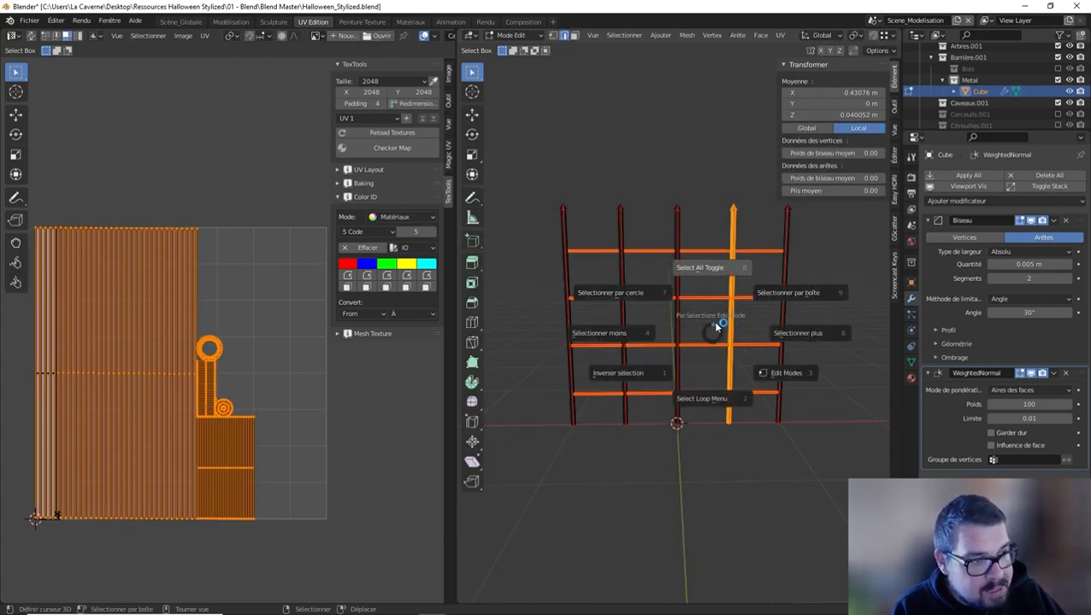
click(712, 253)
key(a)
click(713, 207)
key(a)
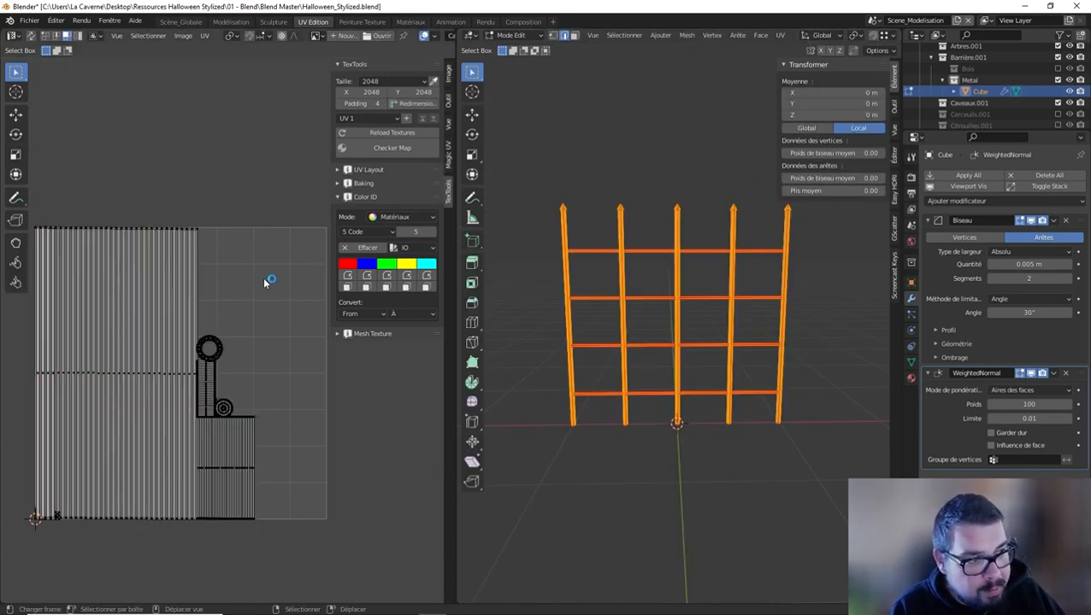
key(a)
key(ctrl+a)
key(ctrl+p)
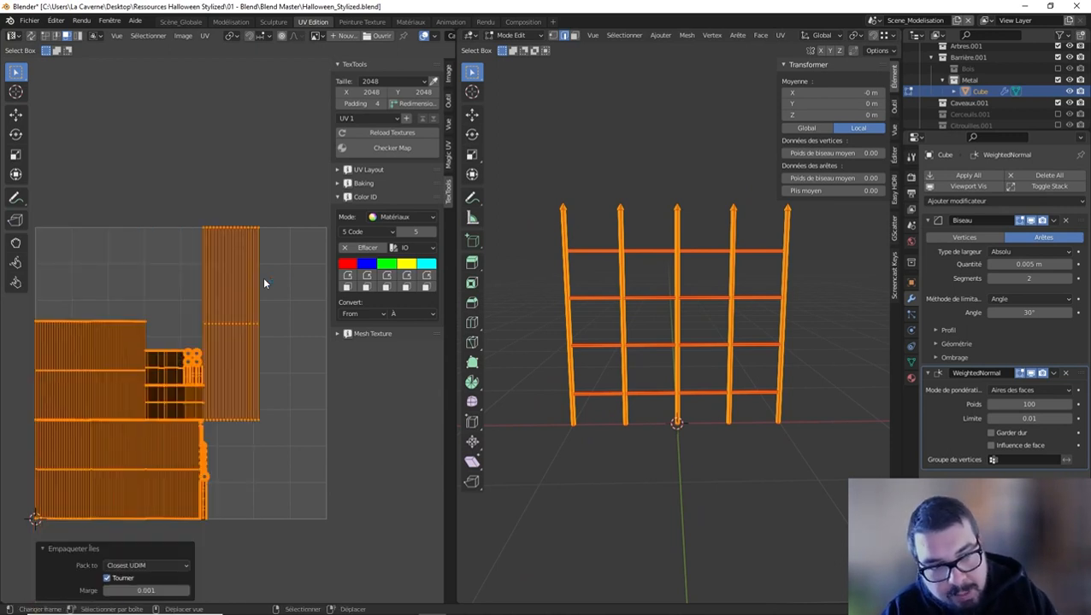
Select the tall block of narrow UV islands and move it down beside the other islands, onto the UV grid's lower edge
key(a)
key(l)
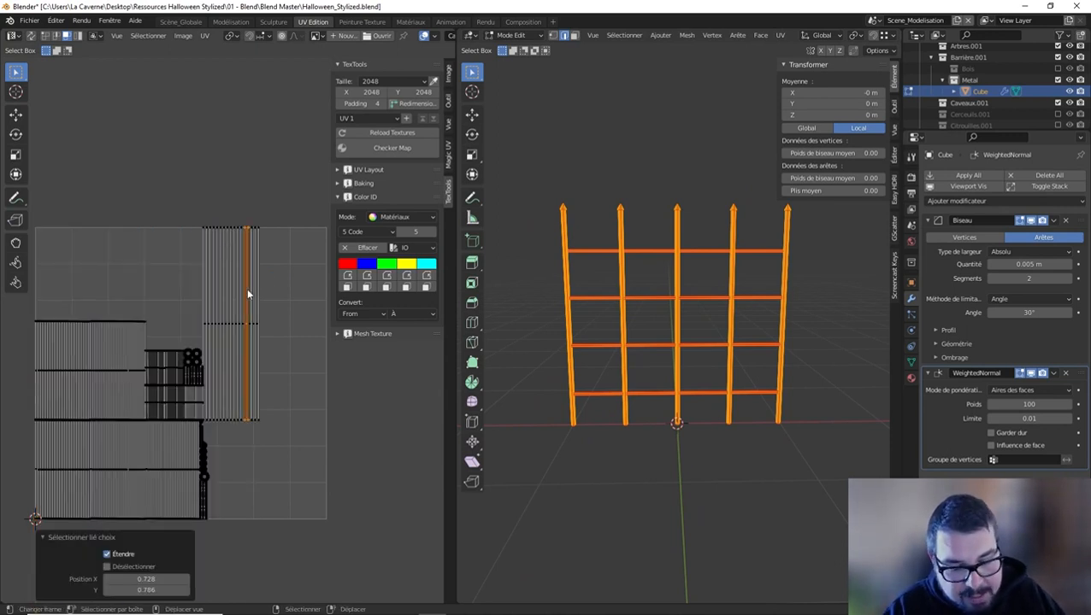
key(l)
key(l)
key(l)
key(l)
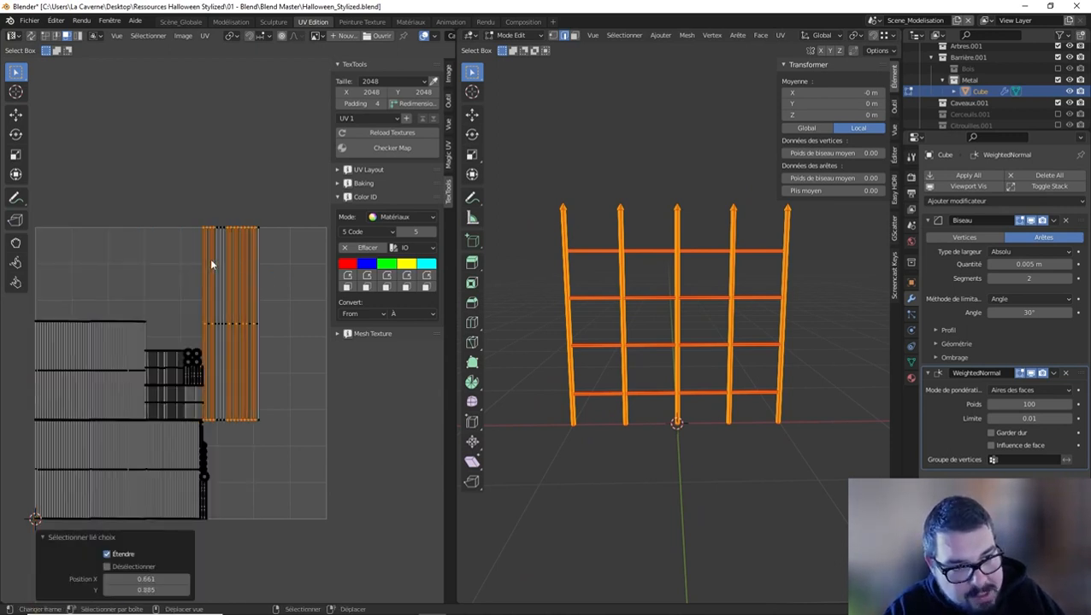
key(l)
key(l)
key(l)
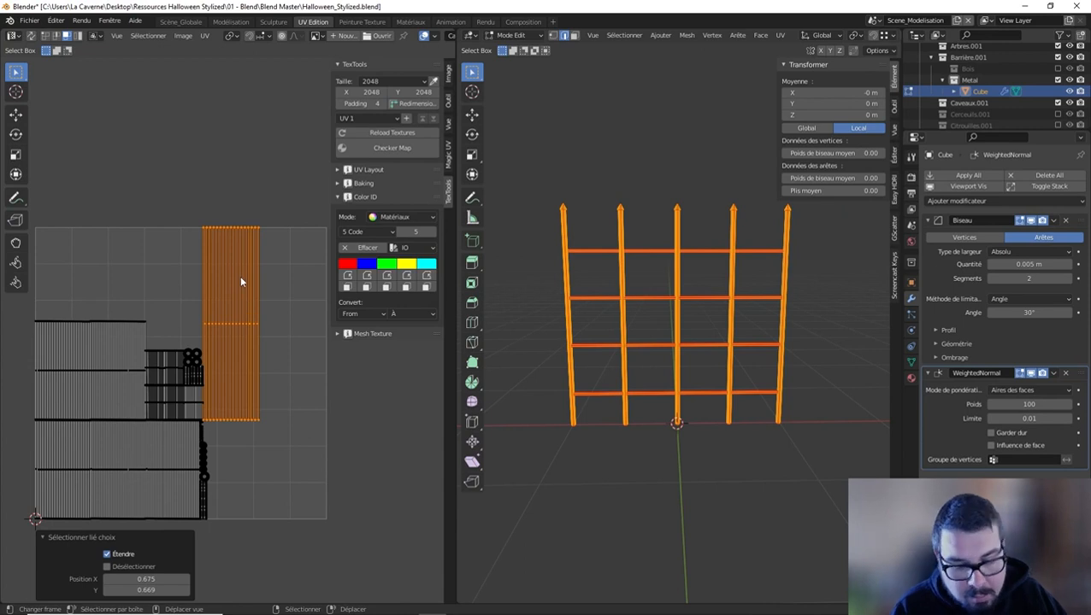
key(g)
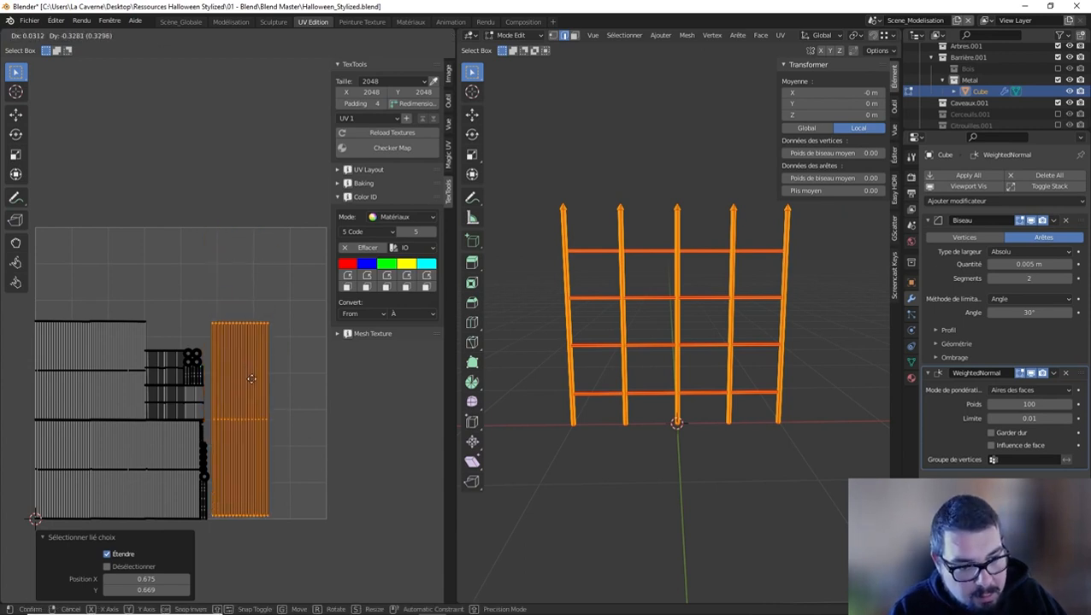
click(259, 399)
Scale all UV islands up by about 1.243 around the 2D cursor so they fill the width of the UV square
key(a)
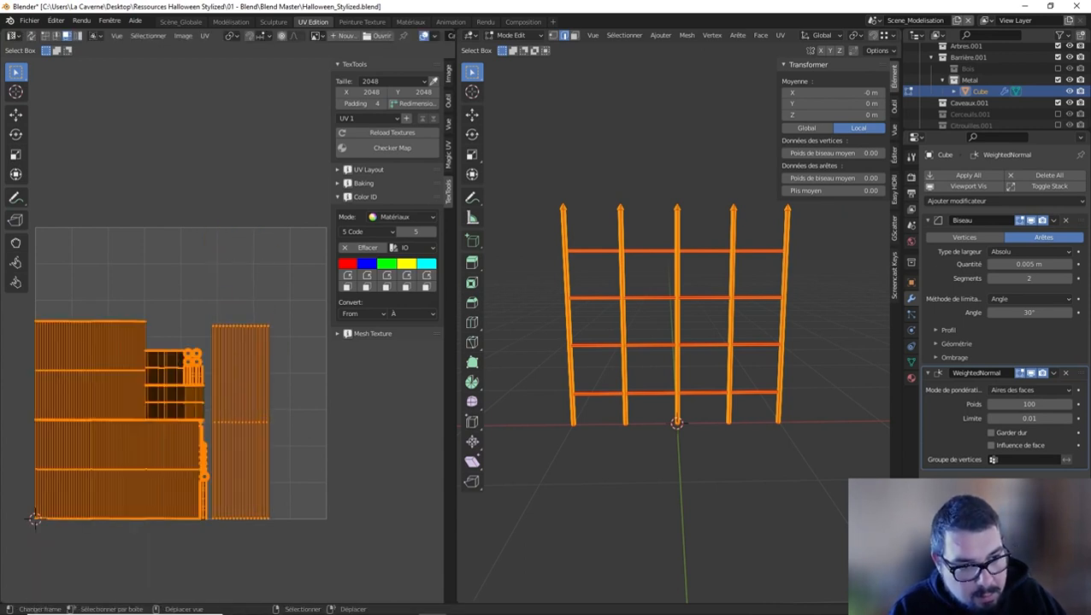
key(s)
key(Escape)
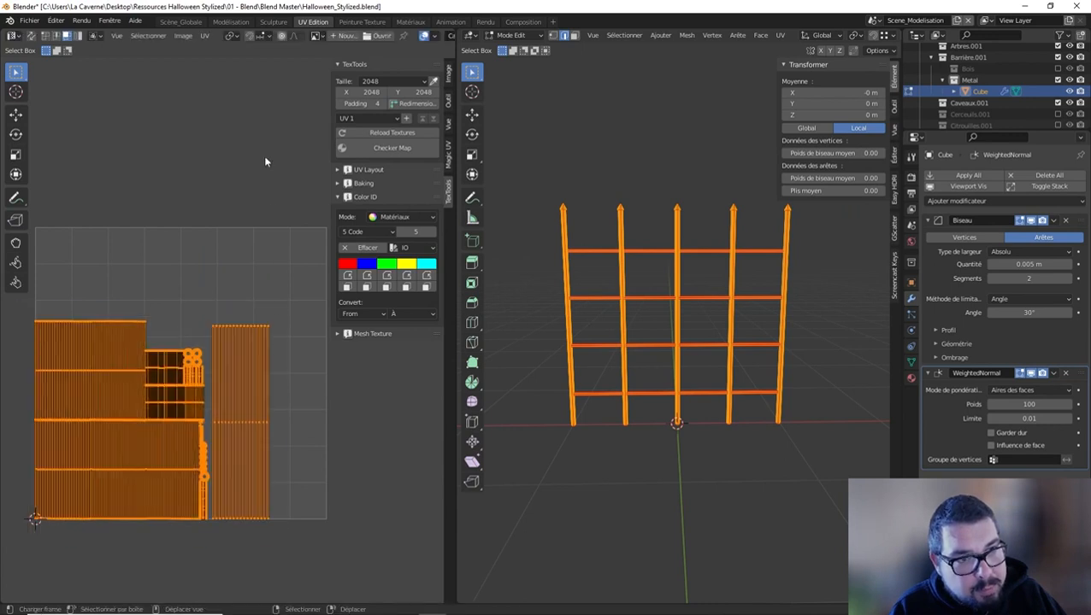
click(261, 37)
click(244, 74)
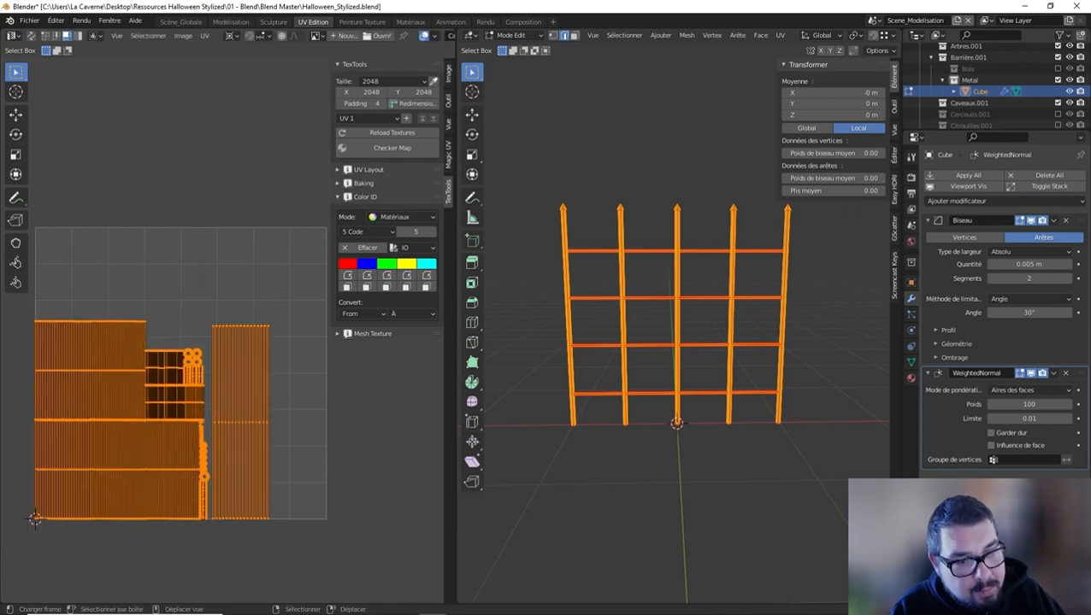
key(s)
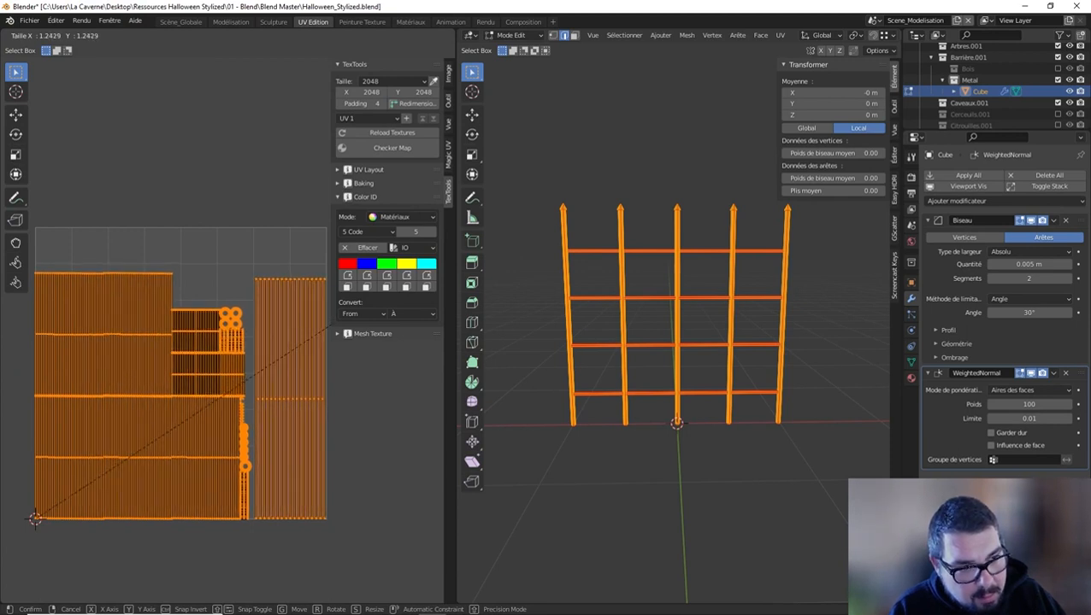
click(333, 323)
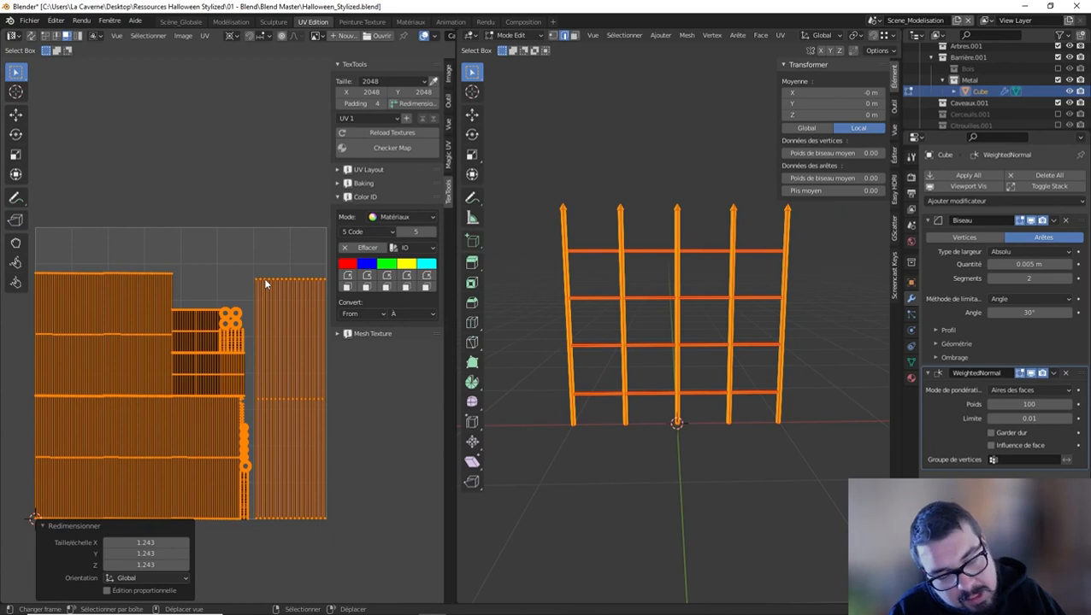
Return to Object Mode and rename the fence object SM_BarriereMetal
key(Tab)
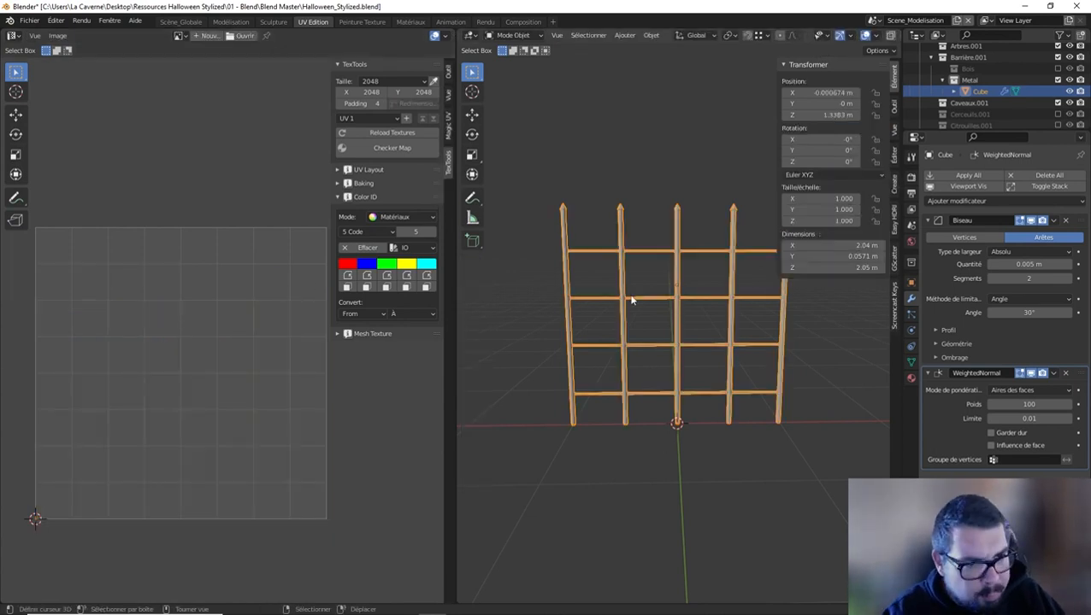
click(911, 378)
scroll(985, 92, down, 1)
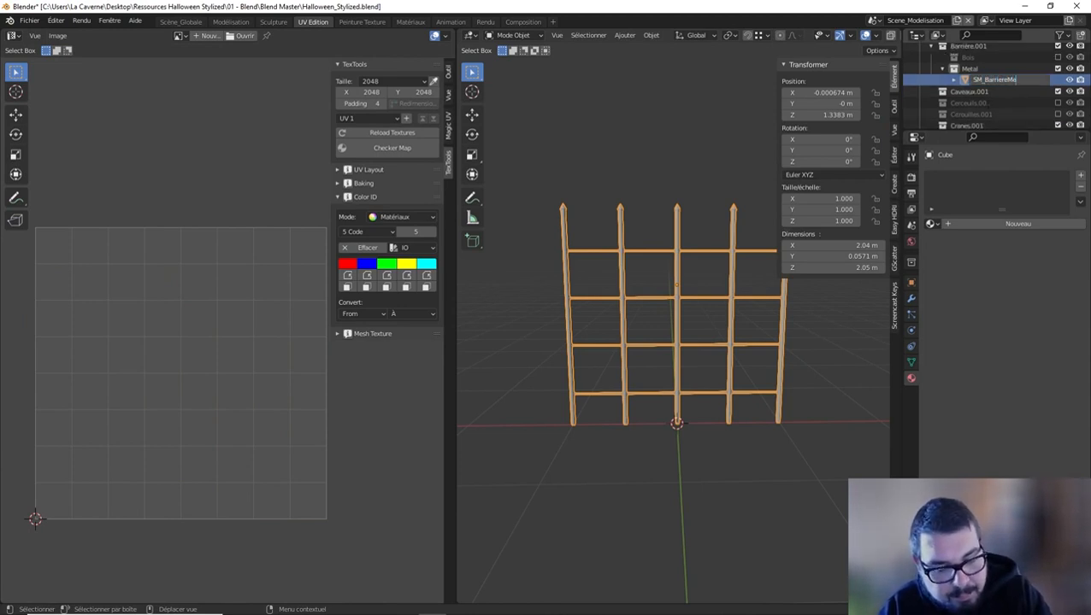
key(Return)
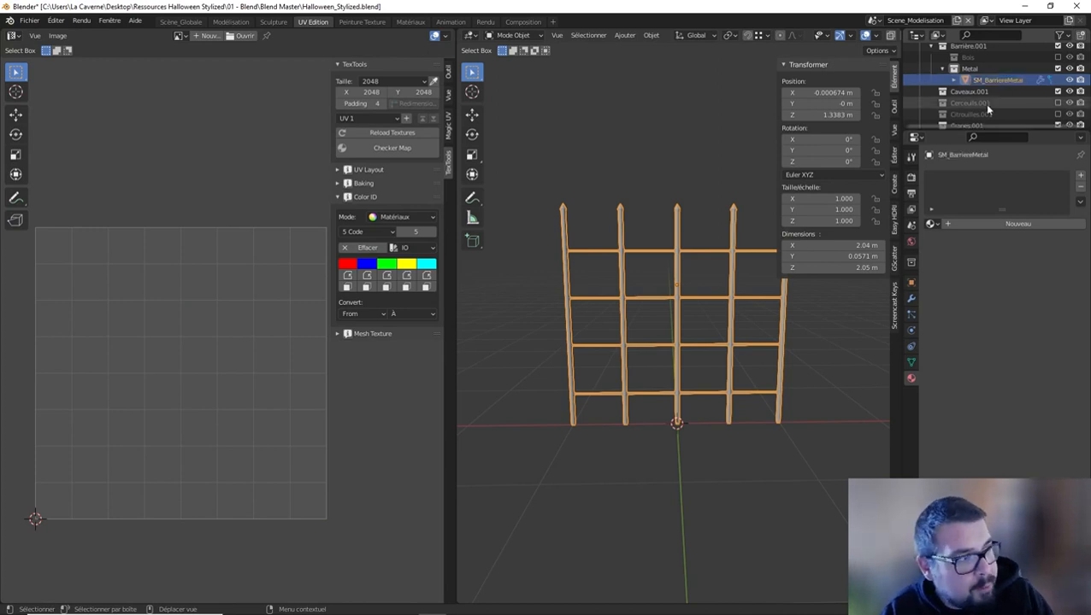
Create a new material on the fence and name it M_MetalBarriere
click(1005, 224)
text(M_MetalBarriere)
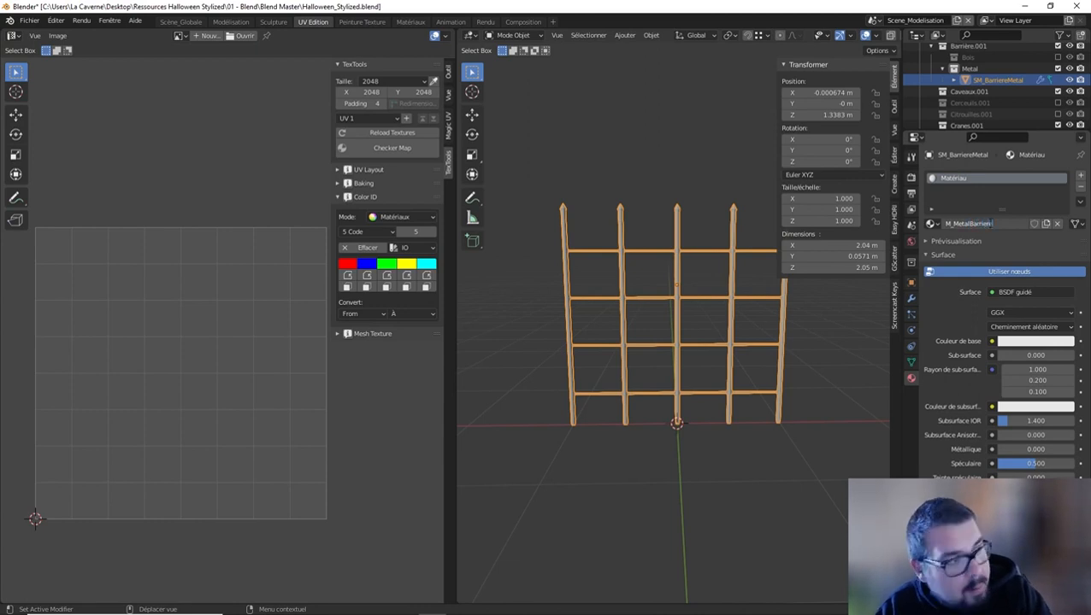
key(Return)
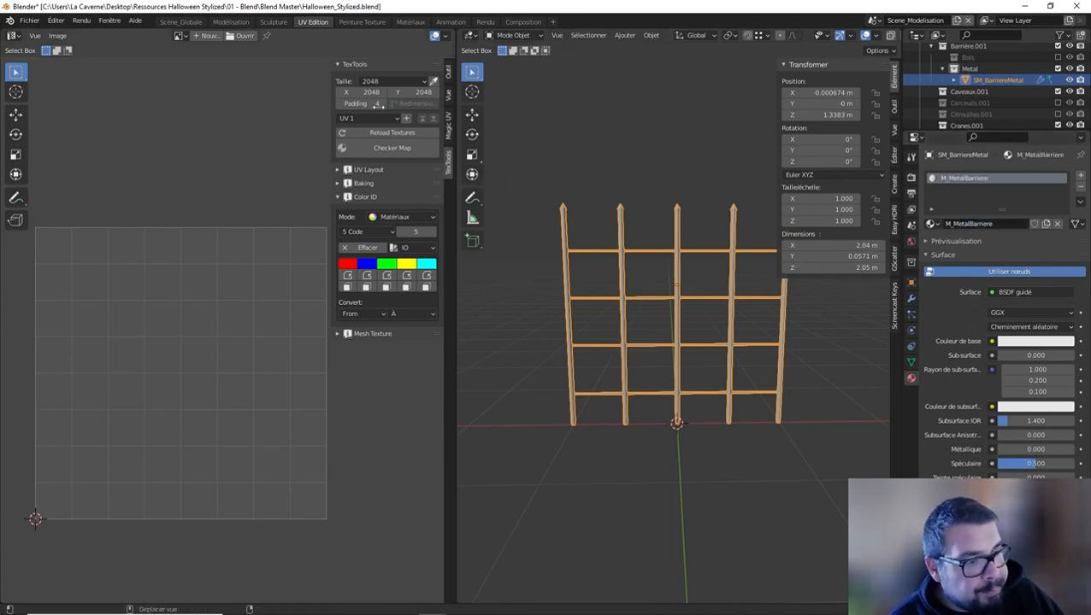
Export the selected fence as FBX to the Substance folder with the file name SM_BarriereMetalSubstance.fbx
click(29, 20)
mouse_move(63, 187)
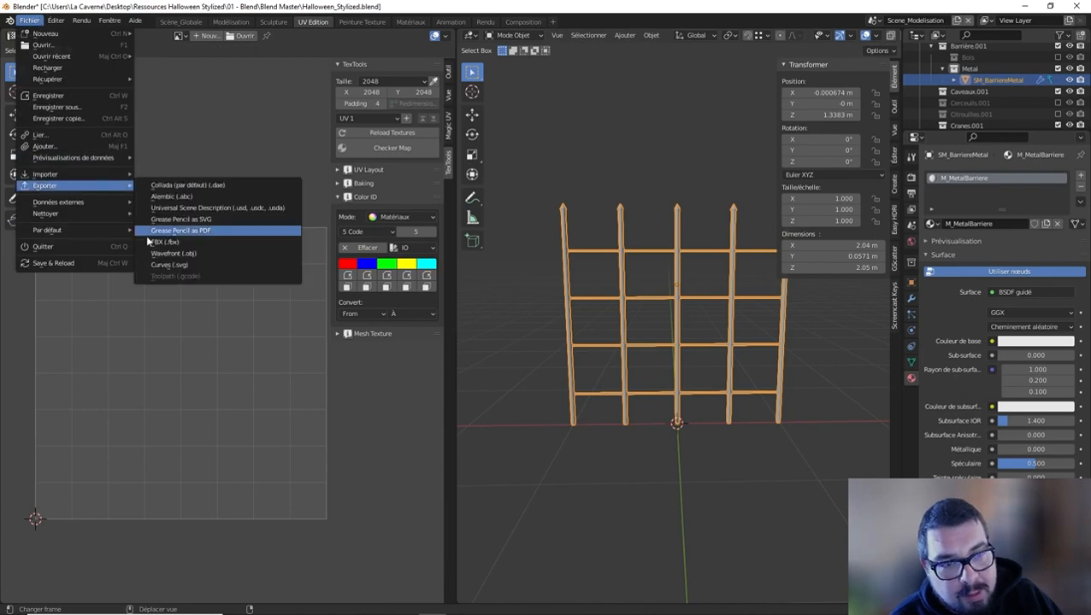
click(163, 238)
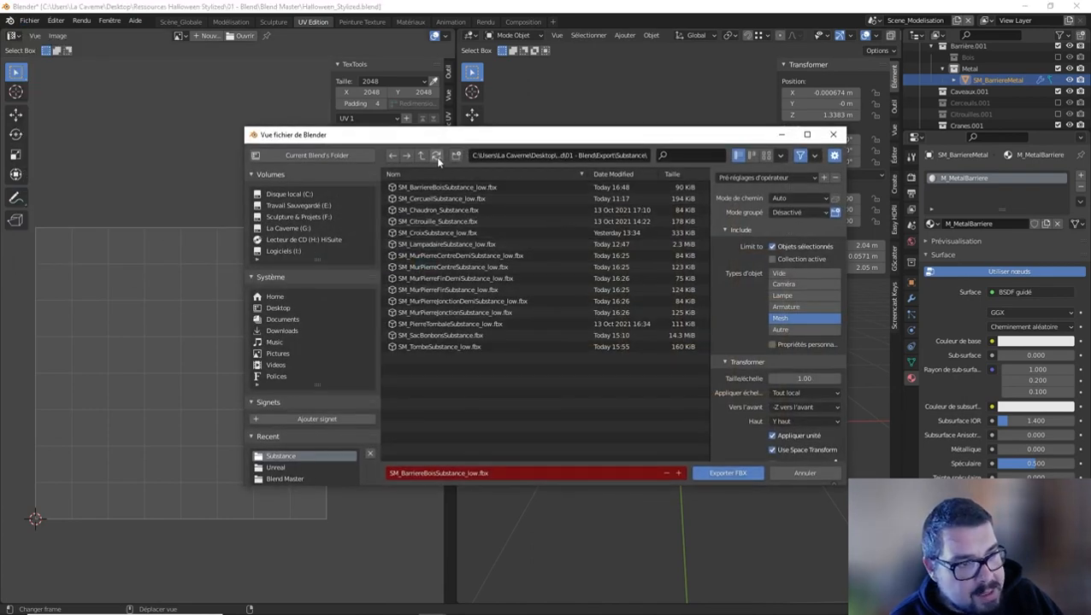
click(422, 473)
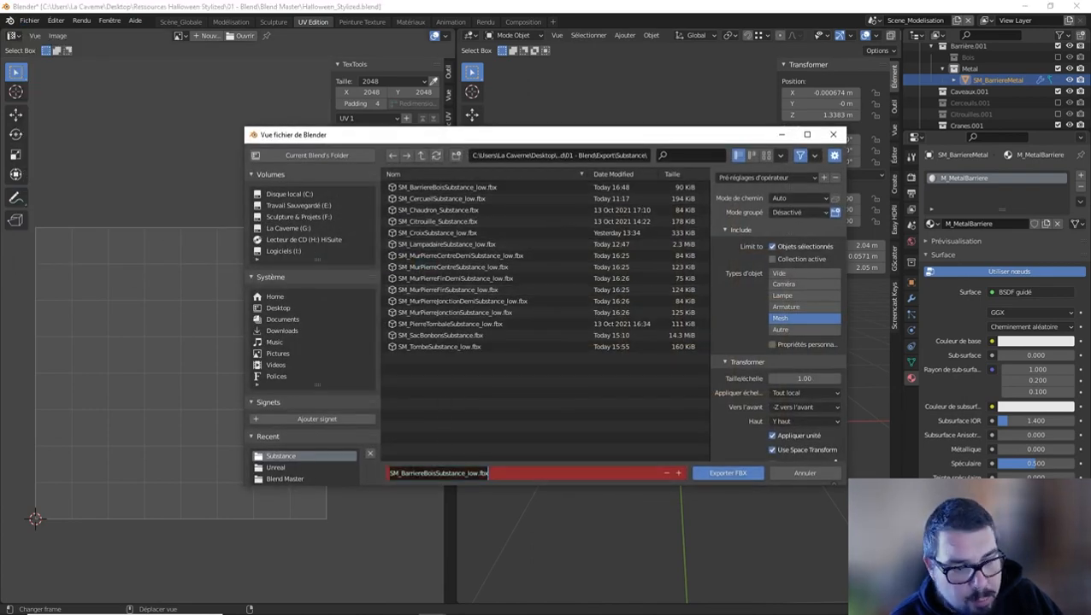
drag(423, 473, 661, 474)
text(ME)
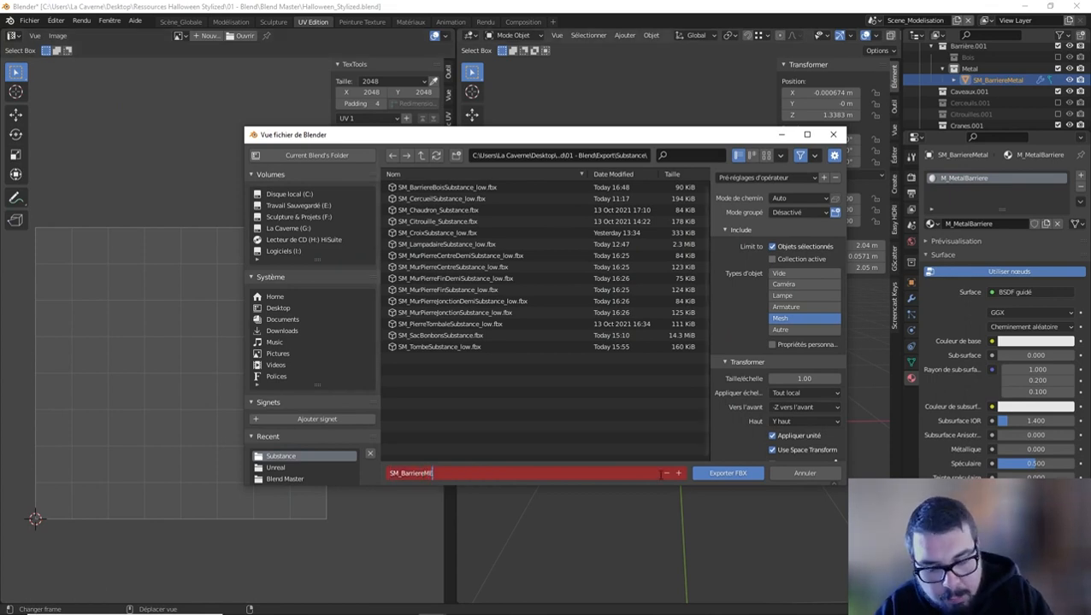
text(TALsUBSTANCE)
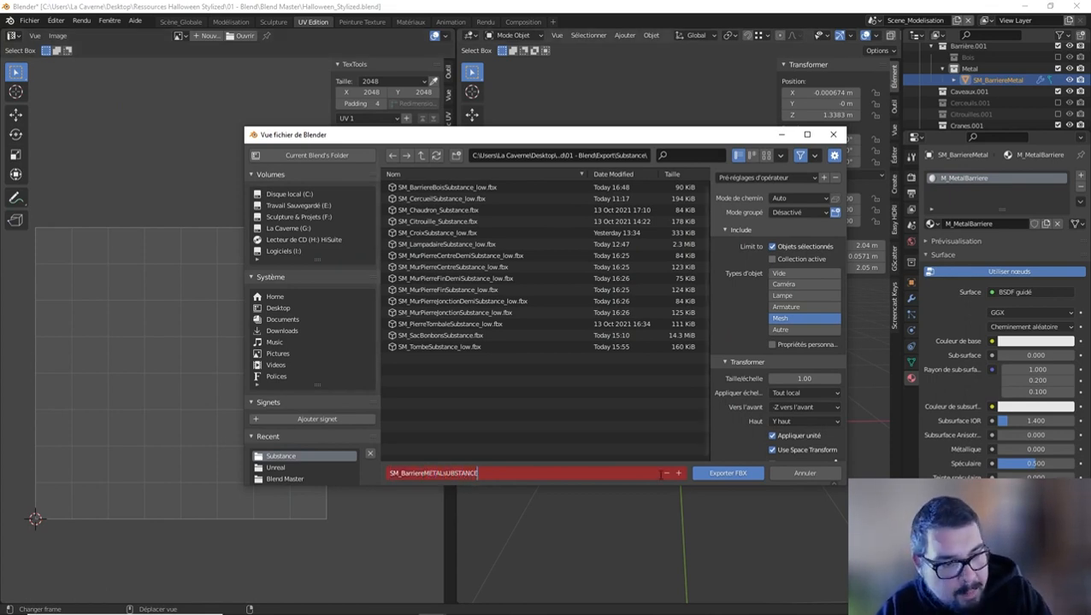
key(BackSpace)
key(BackSpace)
key(BackSpace)
key(BackSpace)
key(BackSpace)
key(BackSpace)
key(BackSpace)
key(BackSpace)
key(BackSpace)
key(BackSpace)
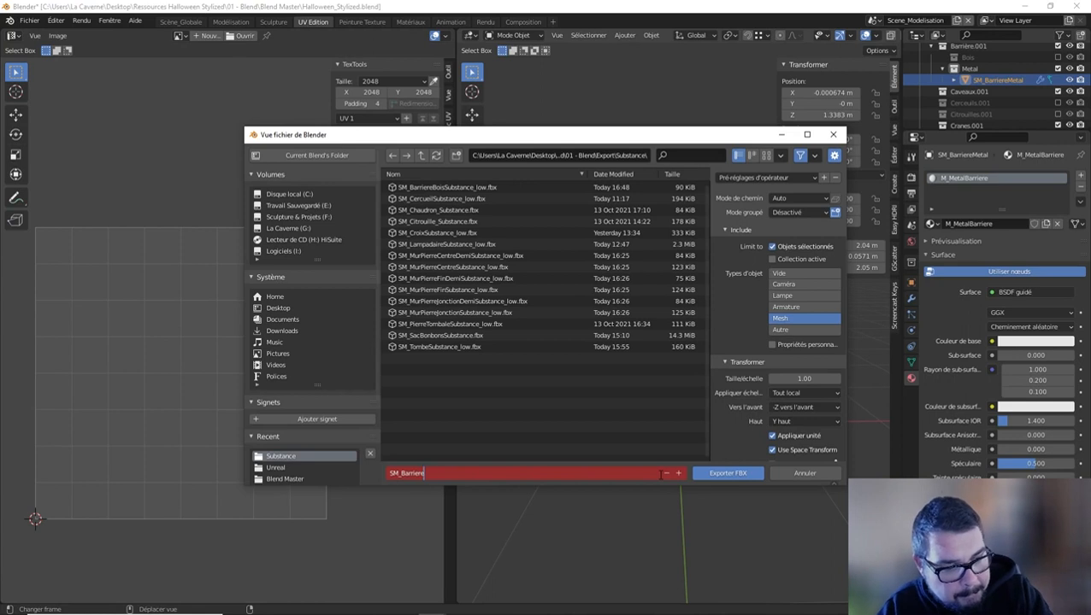
text(talSubst)
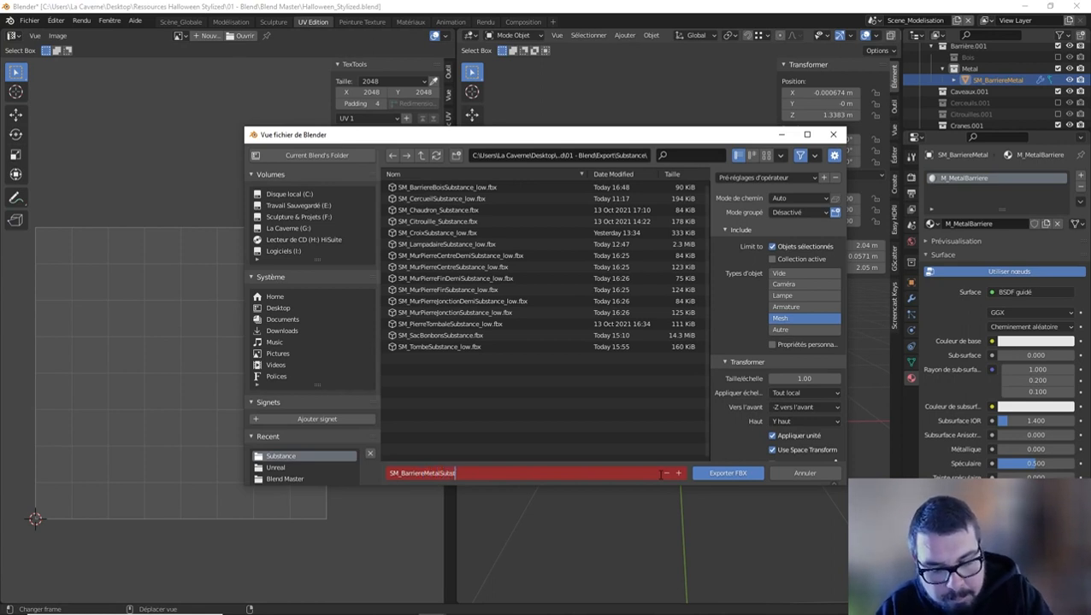
text(ance)
key(Return)
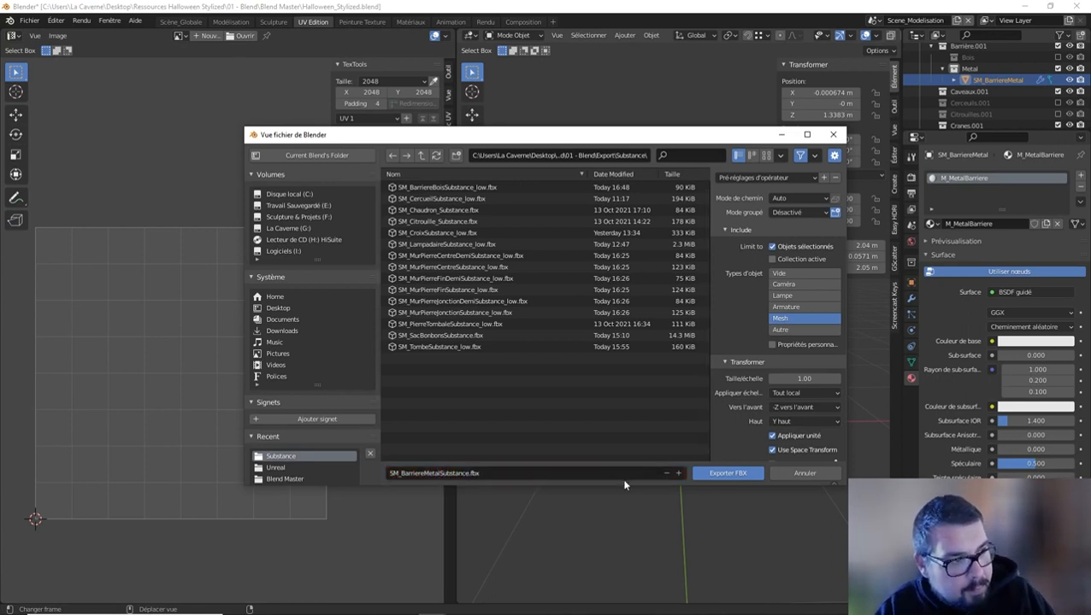
click(727, 473)
Export the selected fence as FBX to the Unreal folder with the file name SM_BarriereMetalUE.fbx
click(29, 19)
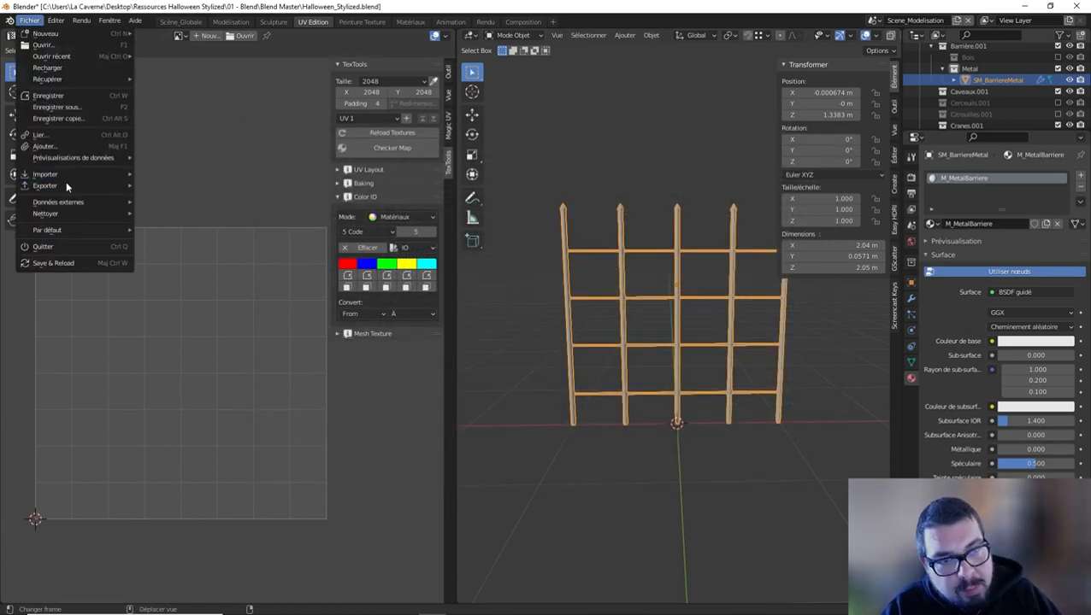
mouse_move(77, 187)
click(171, 241)
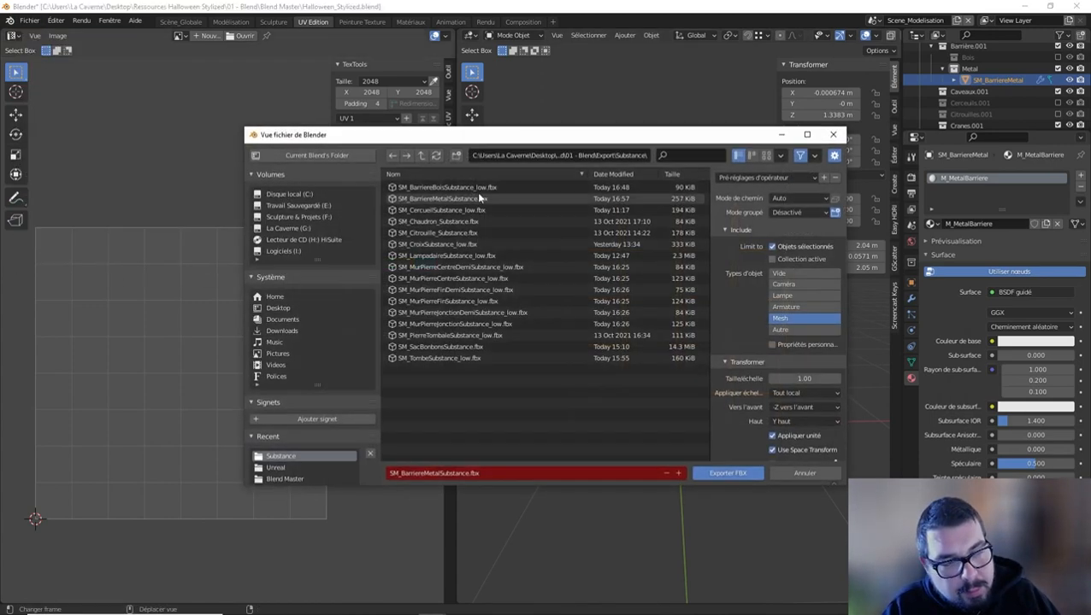
click(435, 155)
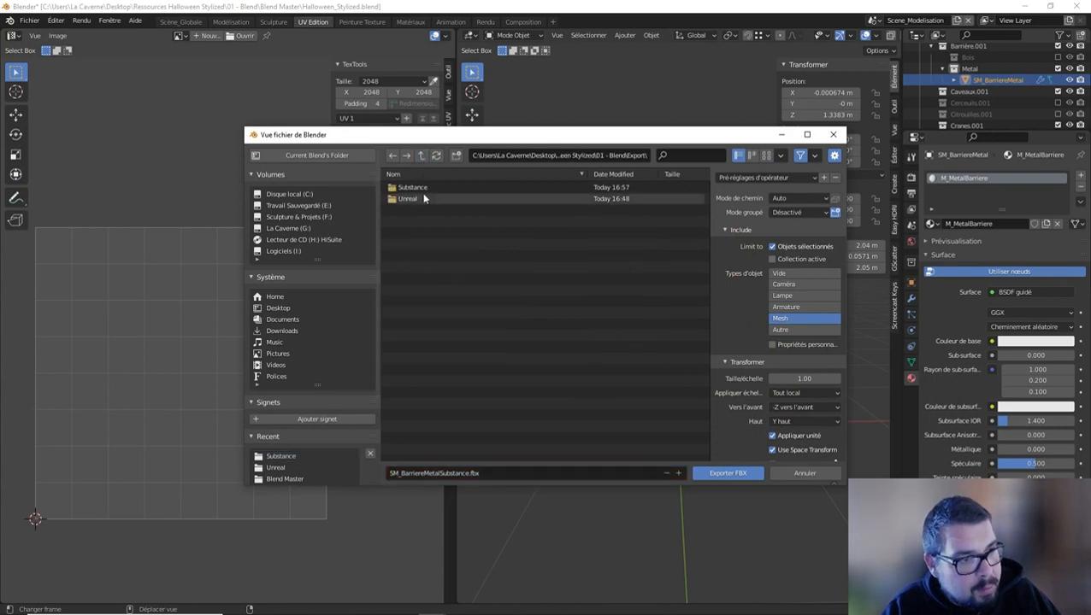
double_click(417, 198)
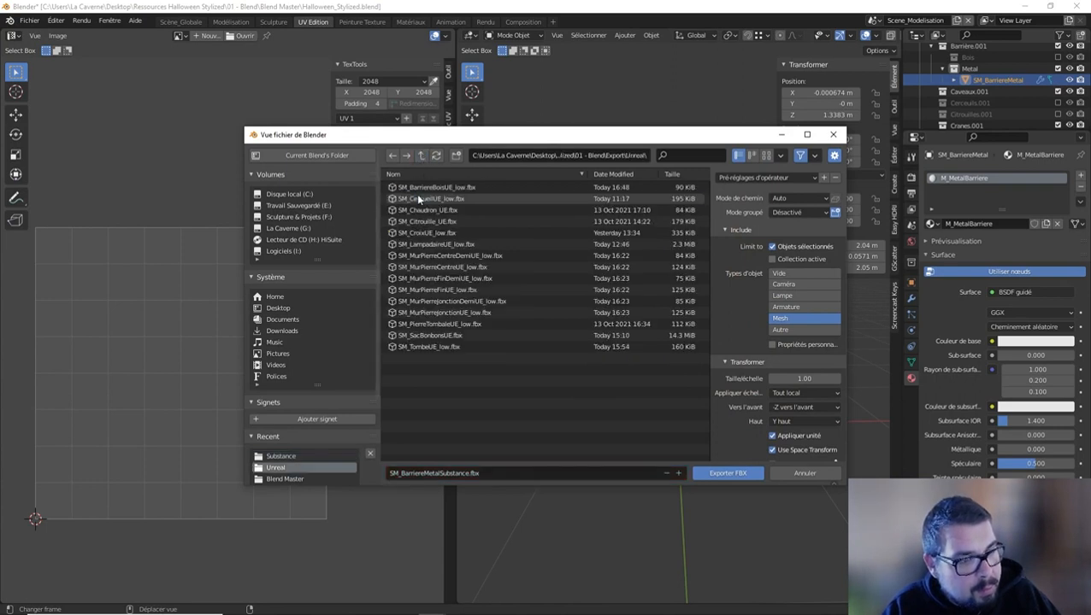
click(430, 477)
drag(439, 476, 467, 475)
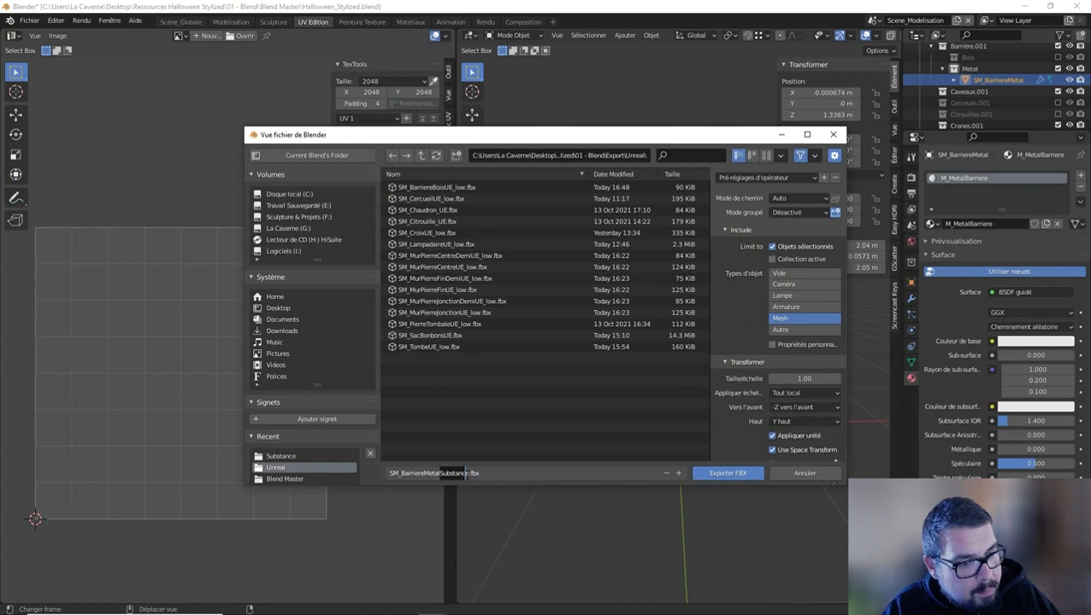
text(UE)
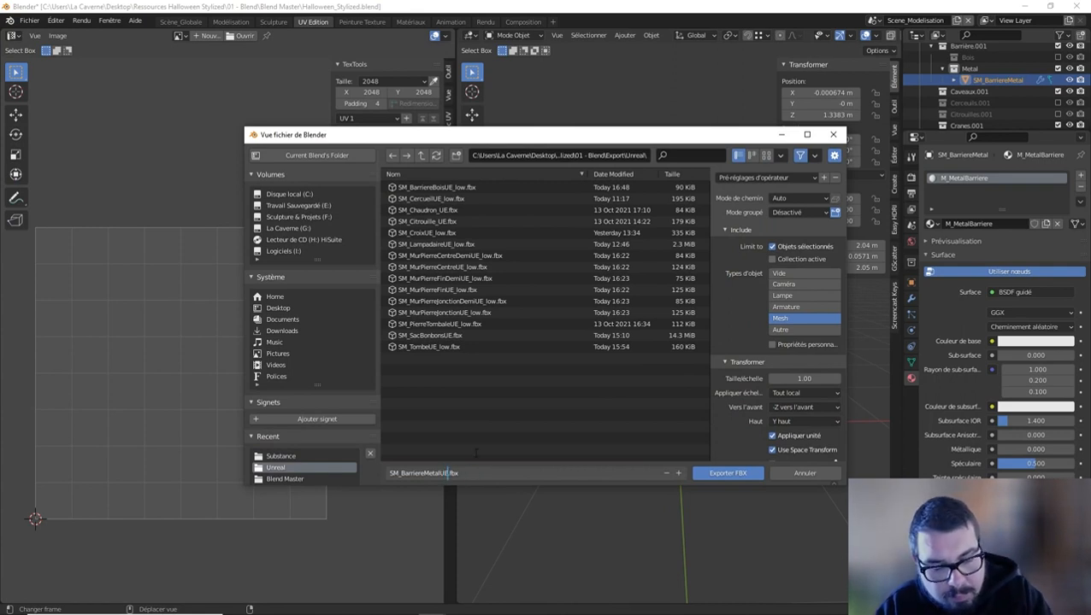
key(Return)
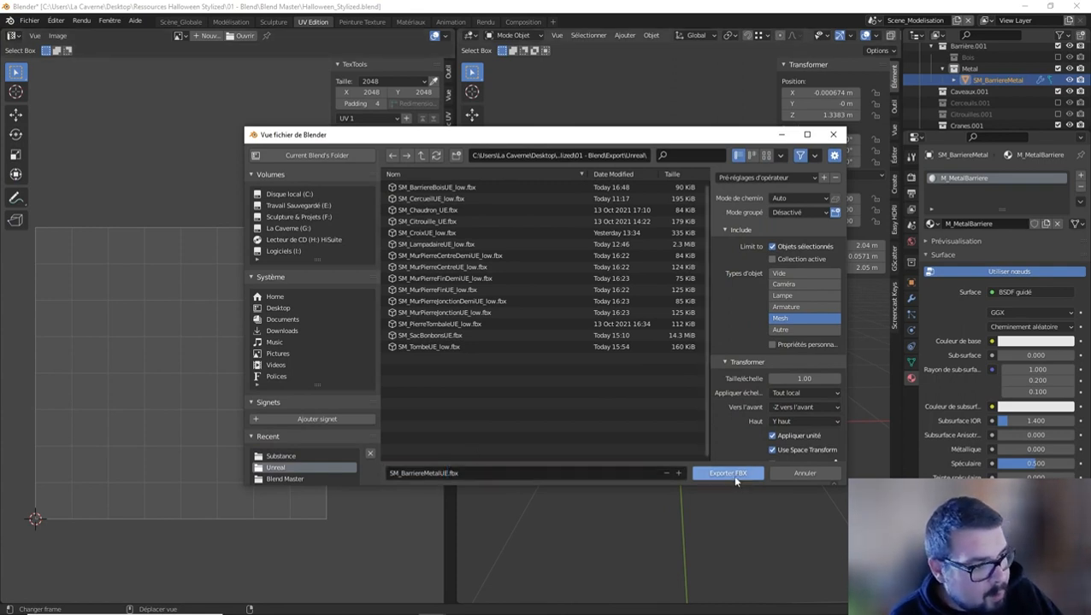
click(776, 177)
click(742, 218)
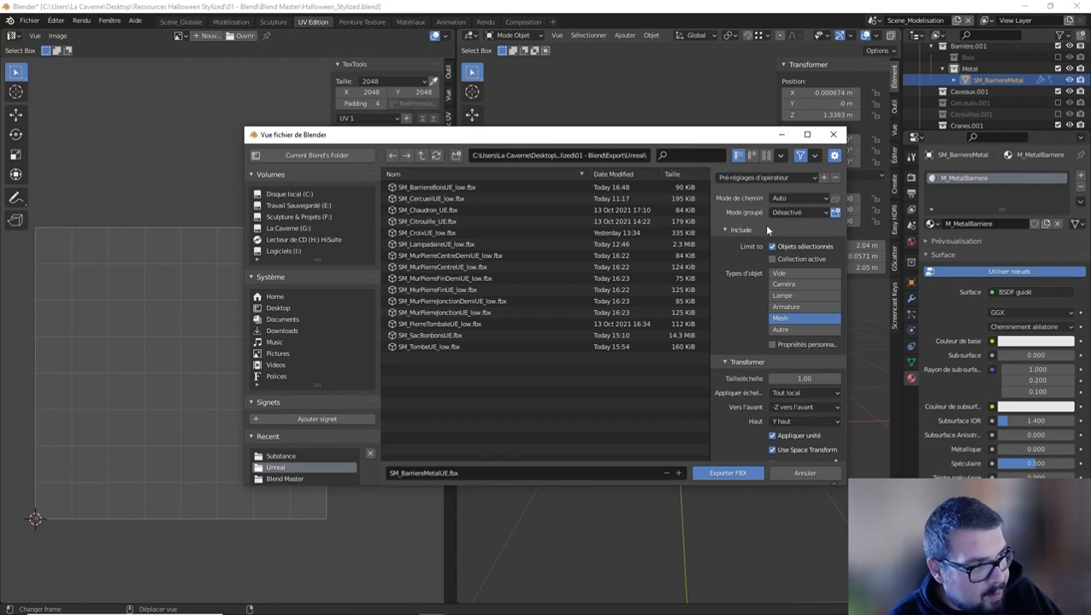
click(727, 472)
Save the Blender file and switch to the Scène_Globale workspace
click(29, 19)
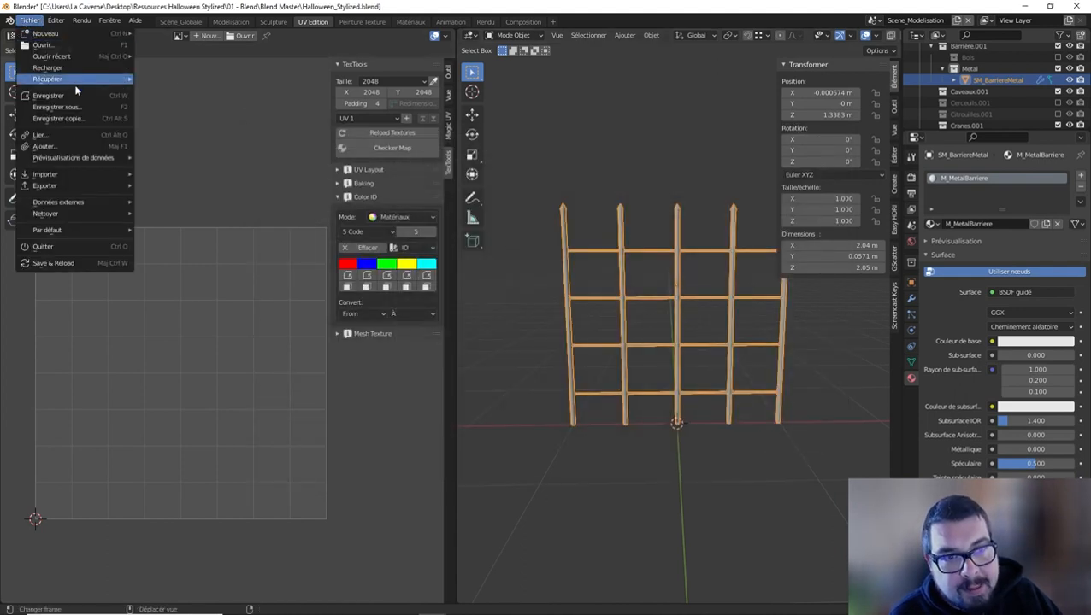
click(74, 84)
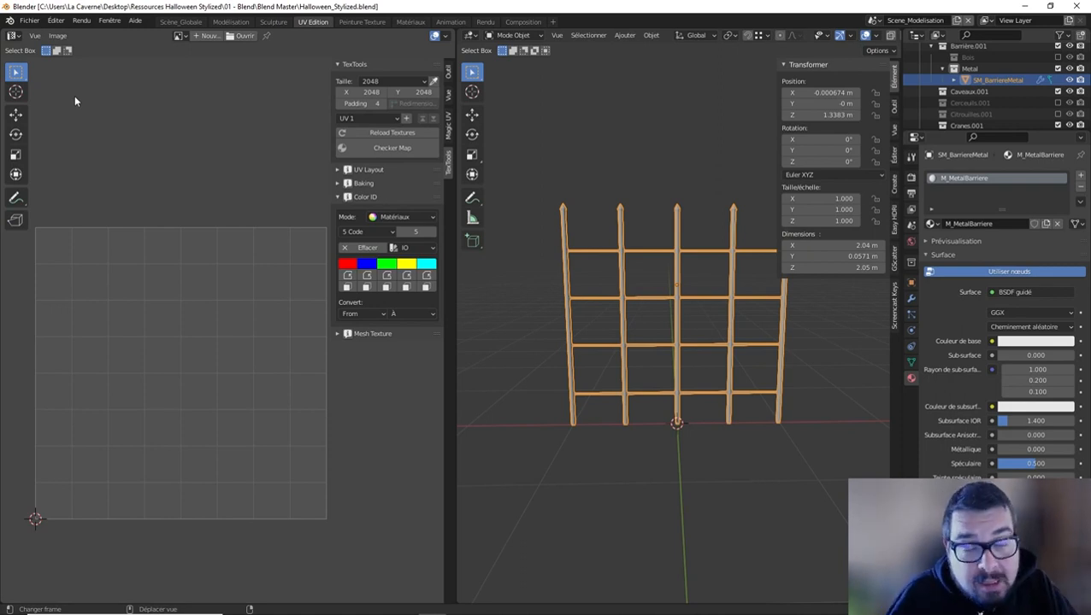
click(180, 21)
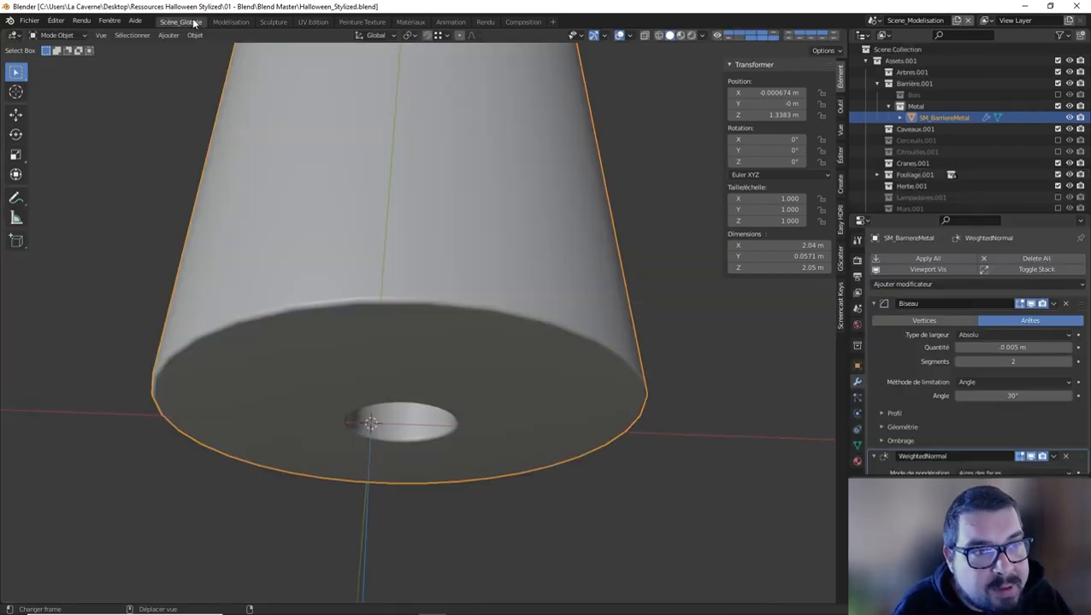
scroll(368, 215, down, 10)
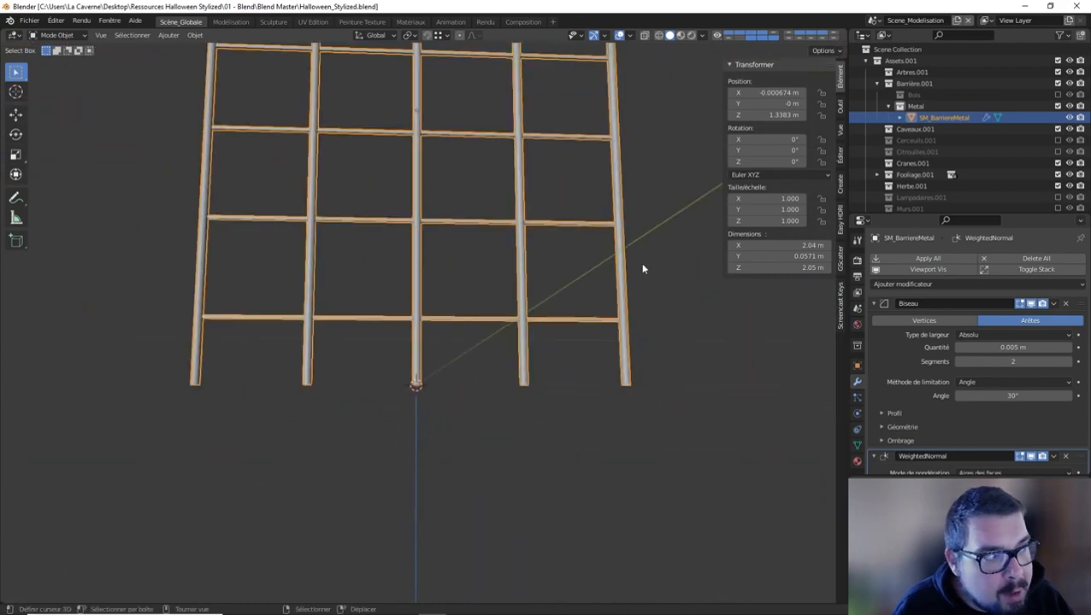